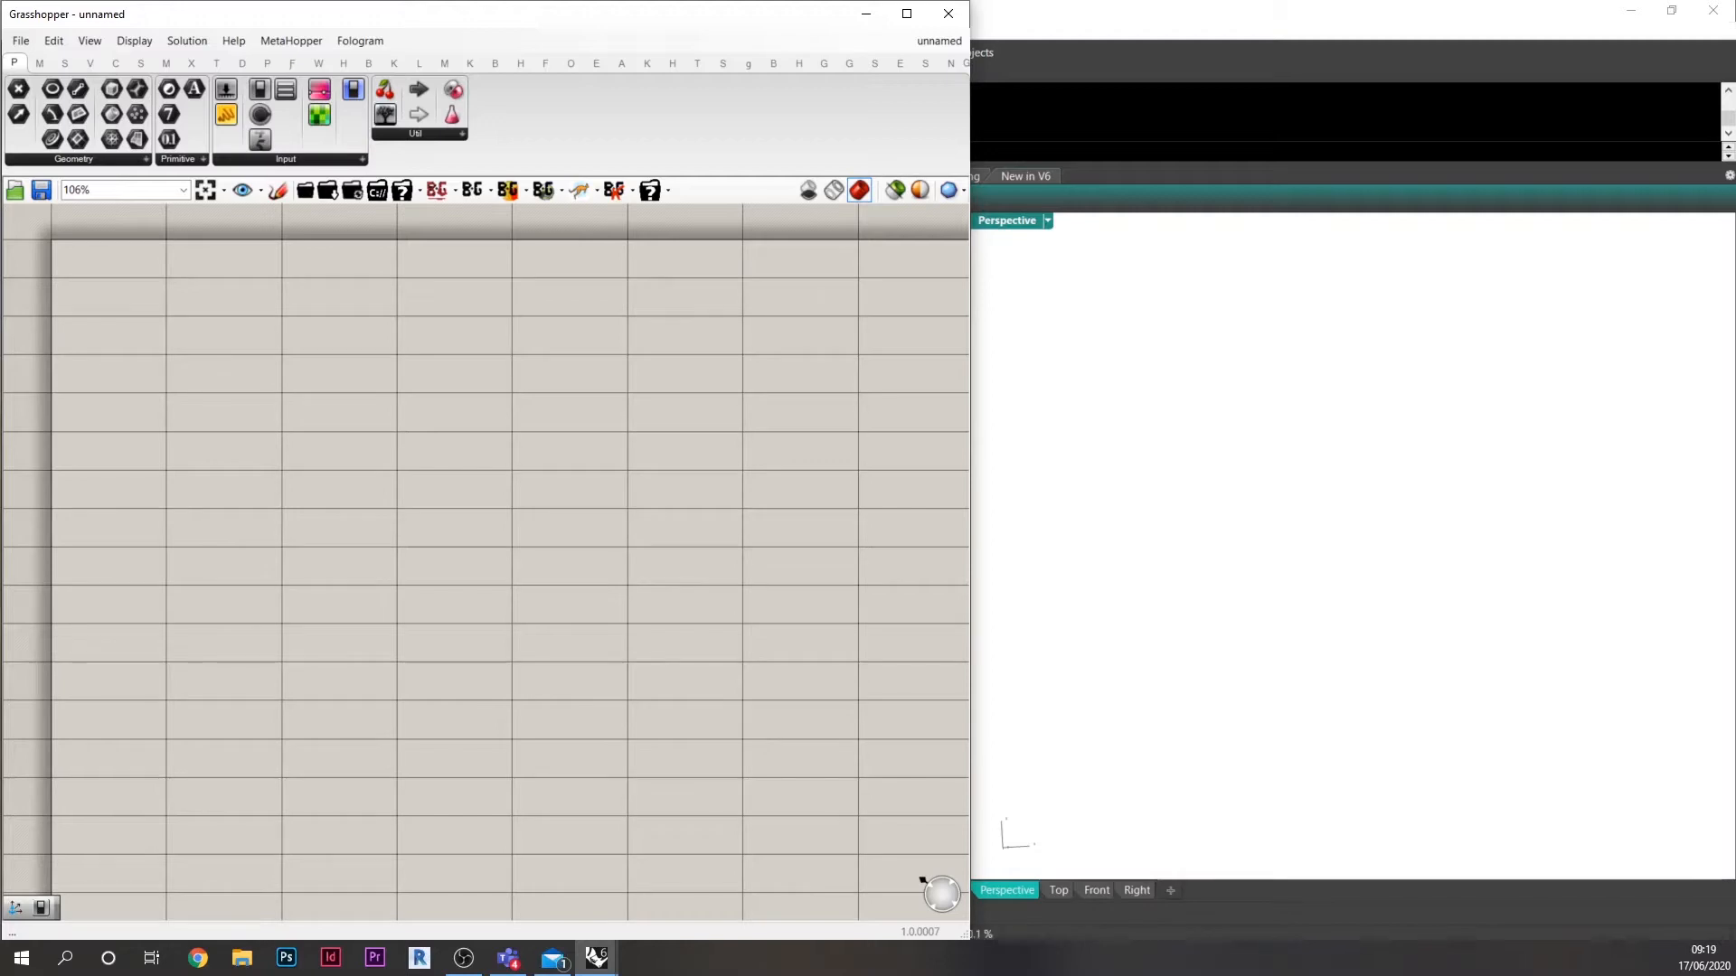
Place a Kangaroo Solver component in the open canvas area.
left_click(391, 62)
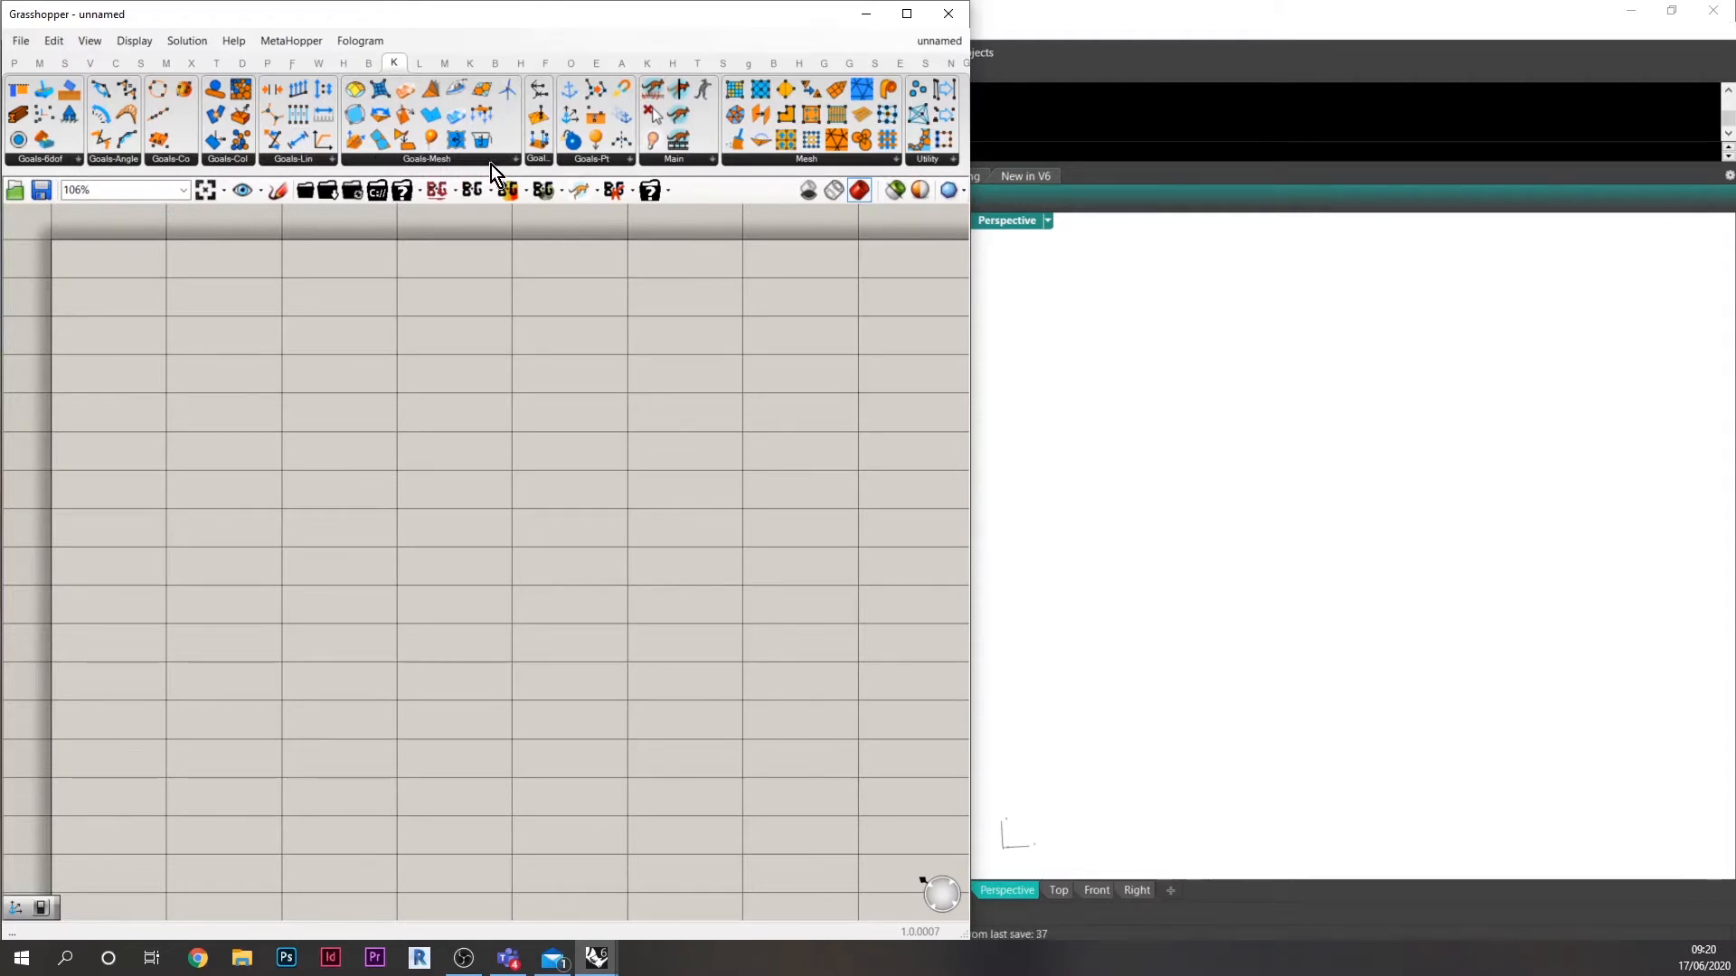
left_click(675, 162)
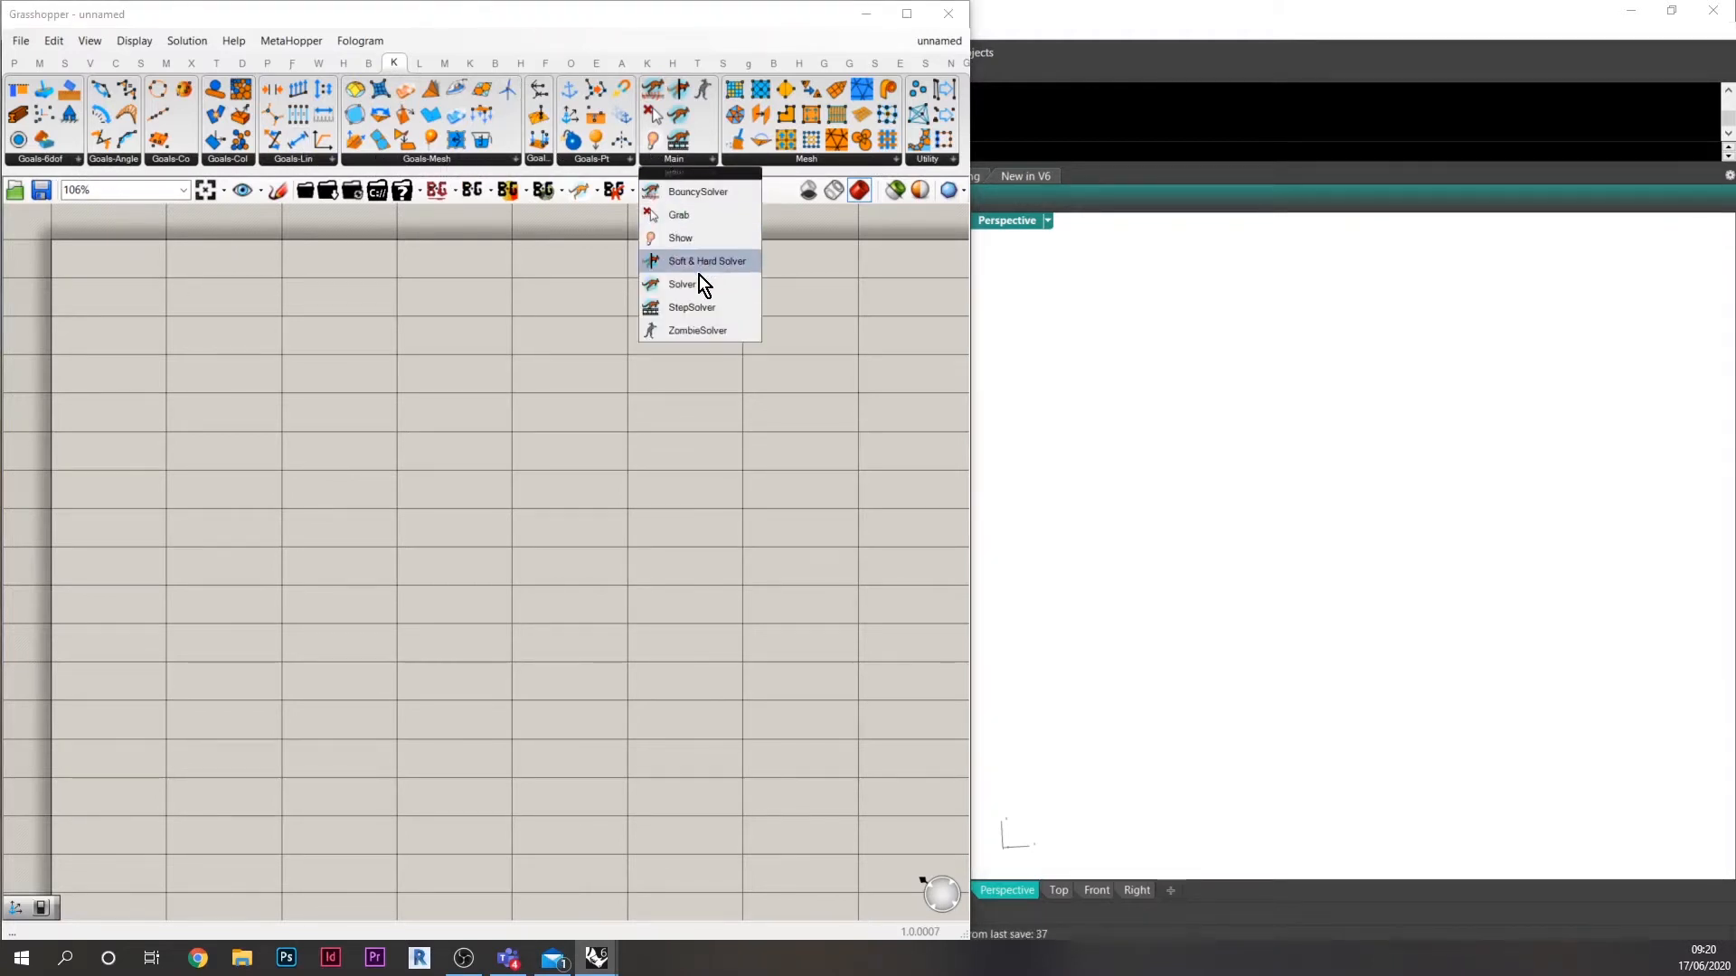
left_click_drag(692, 284, 705, 327)
left_click_drag(687, 470, 688, 471)
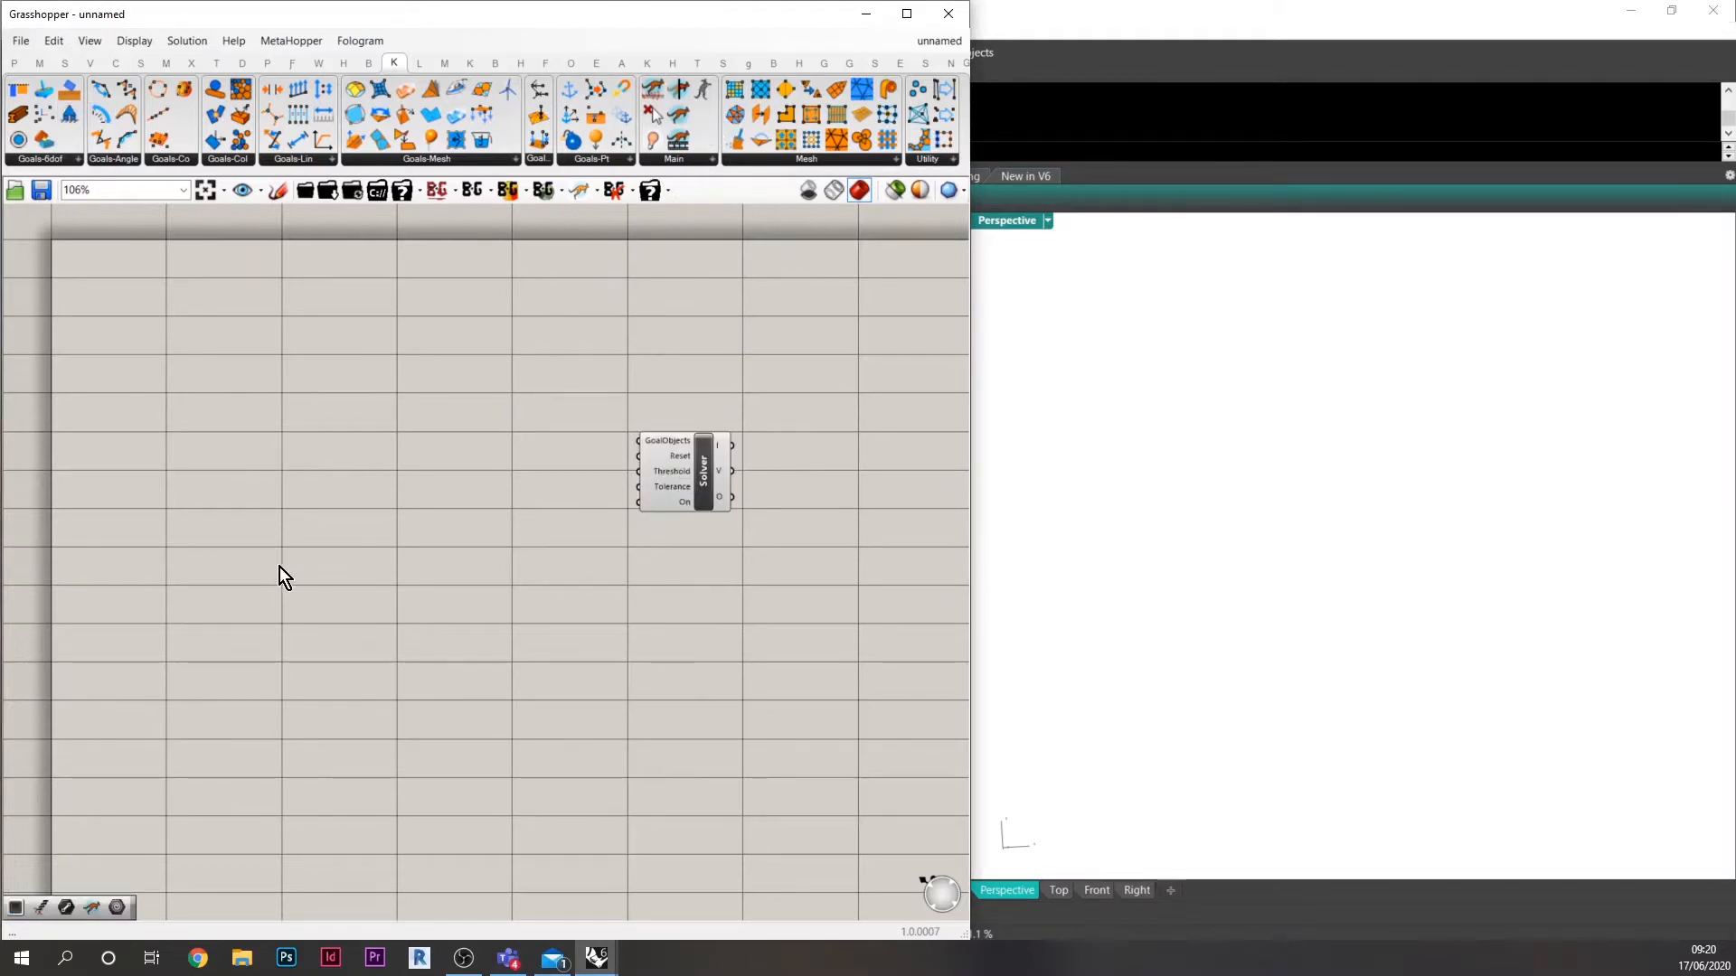
Add a Line parameter to the canvas and assign it one roughly horizontal line drawn in the Perspective viewport.
double_click(318, 463)
type("lin")
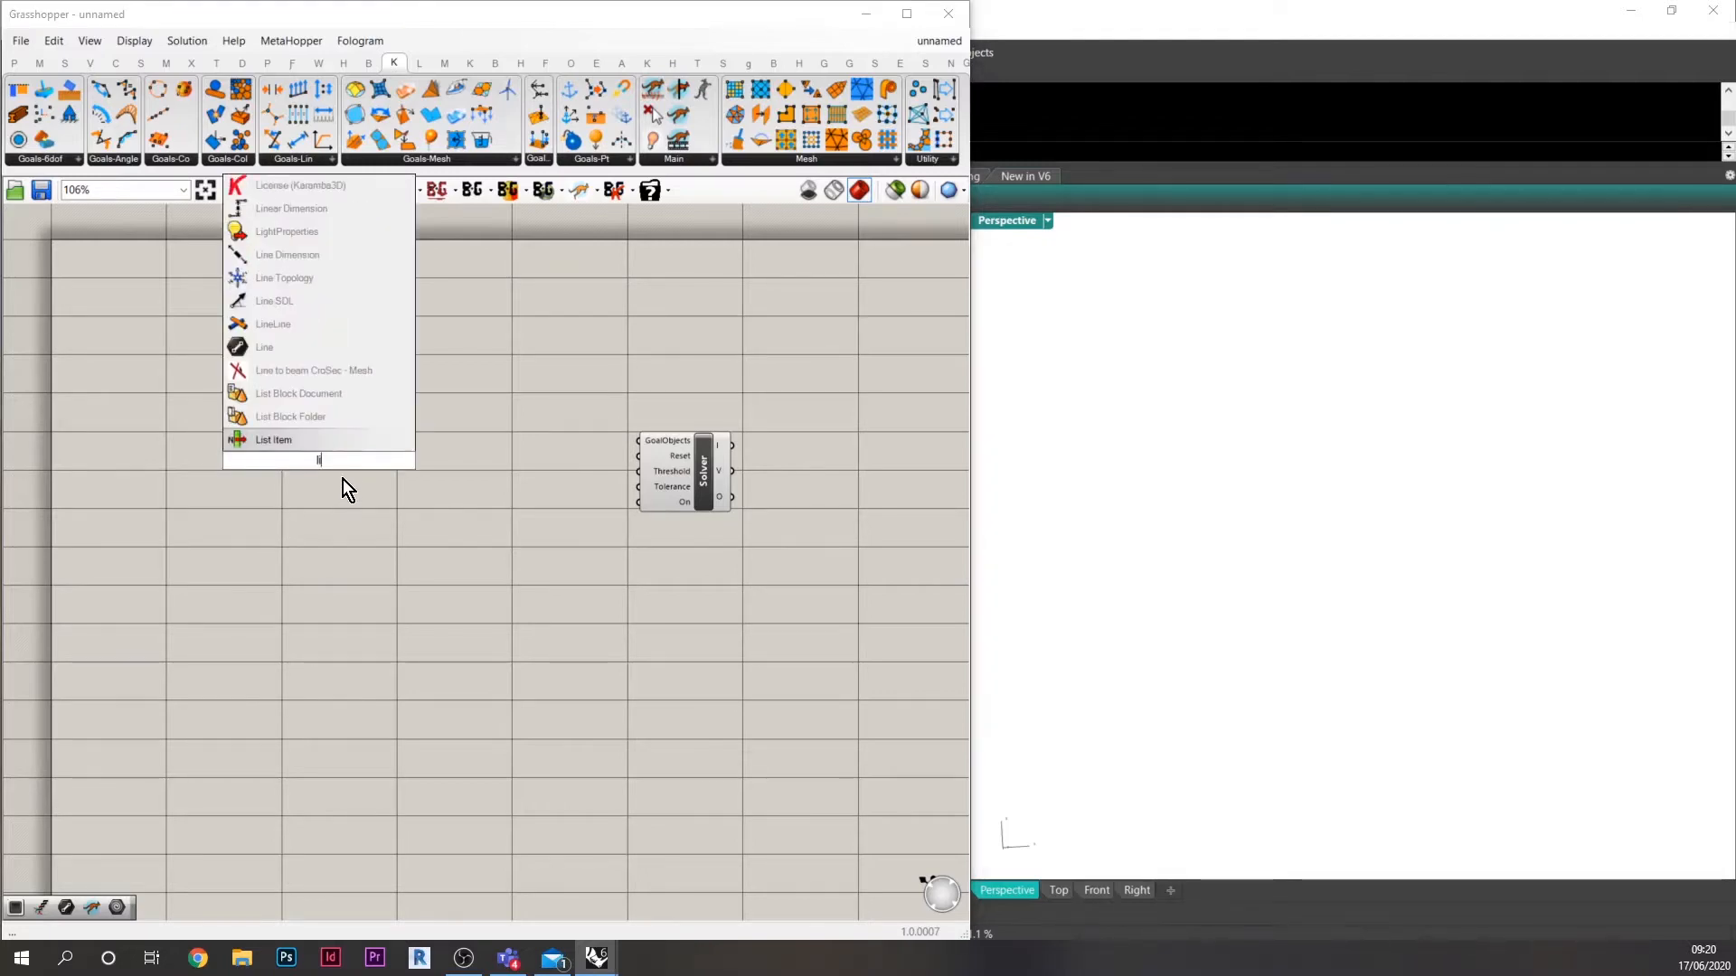
left_click(309, 443)
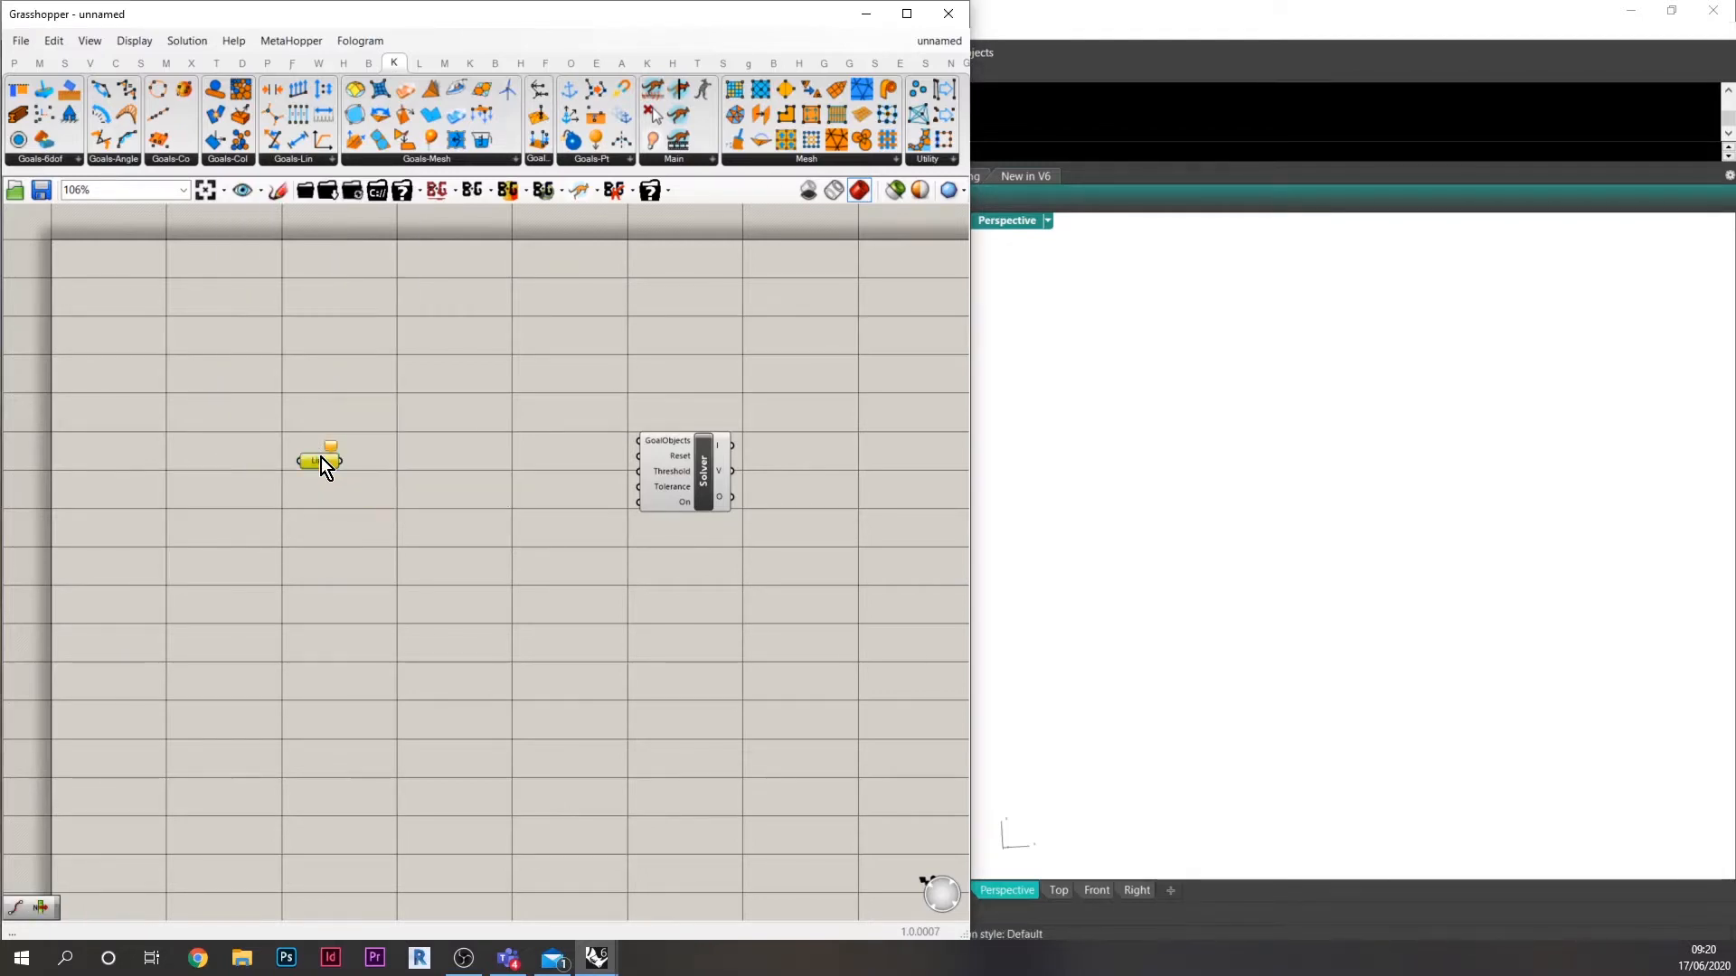
right_click(322, 461)
left_click(425, 669)
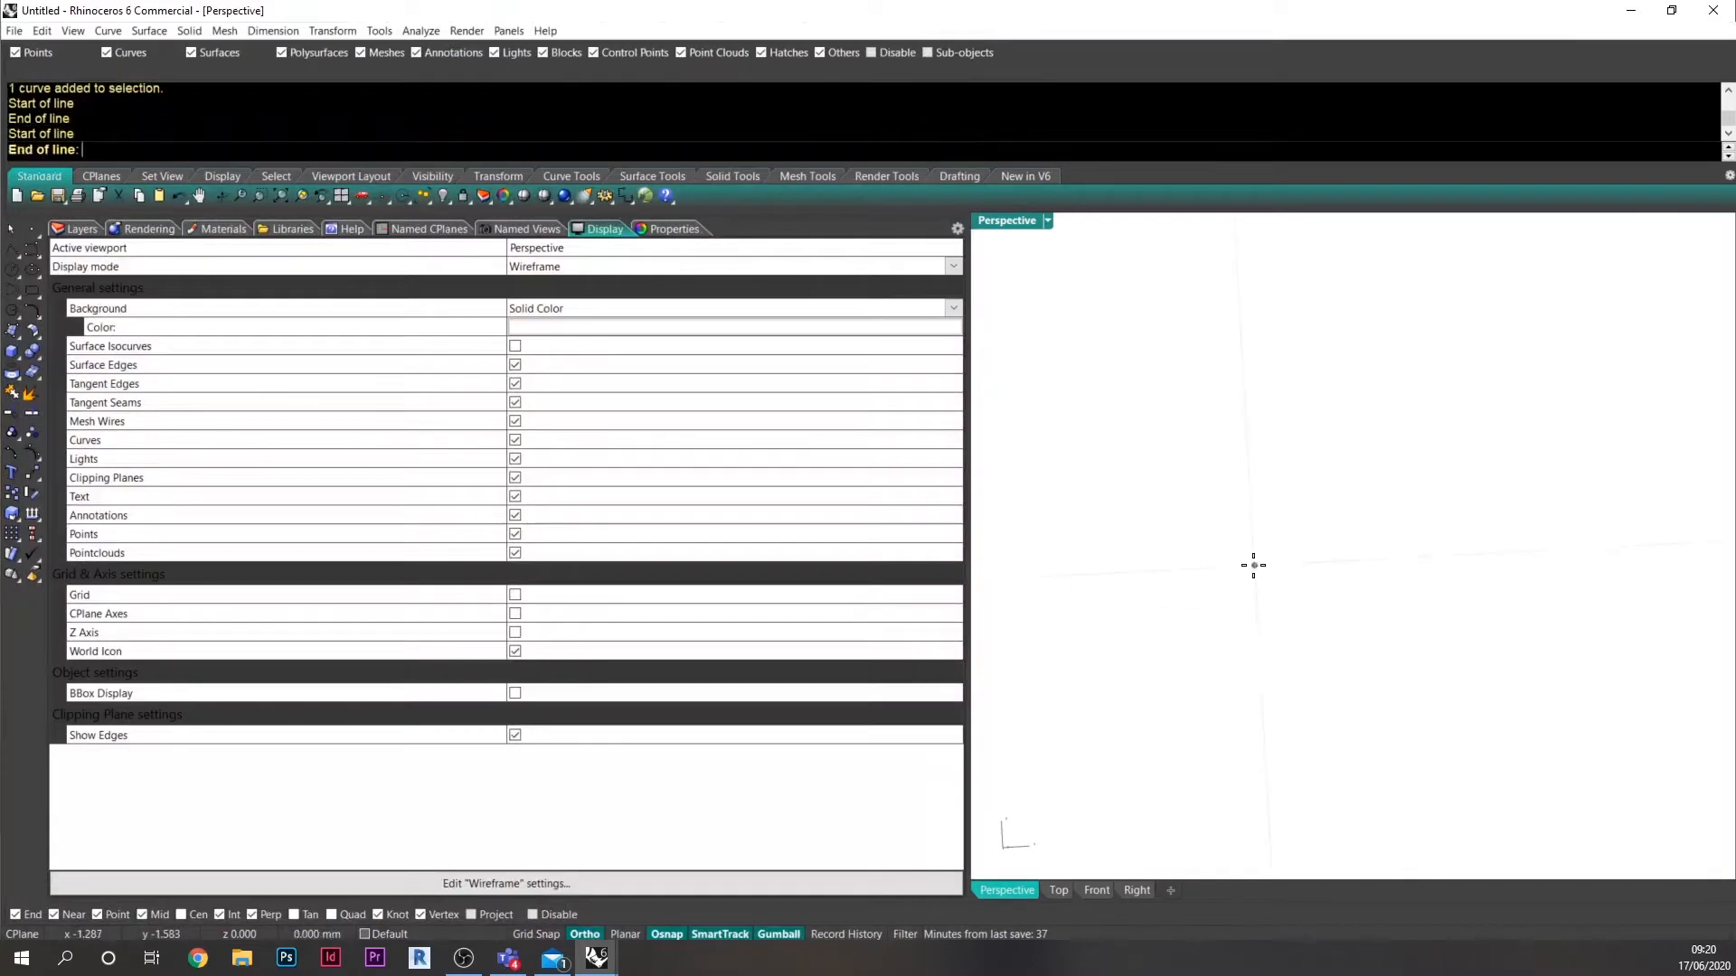
left_click(1482, 553)
Add an End Points component and connect the Line parameter to its curve input.
scroll(403, 458, "up", 2)
left_click(344, 469)
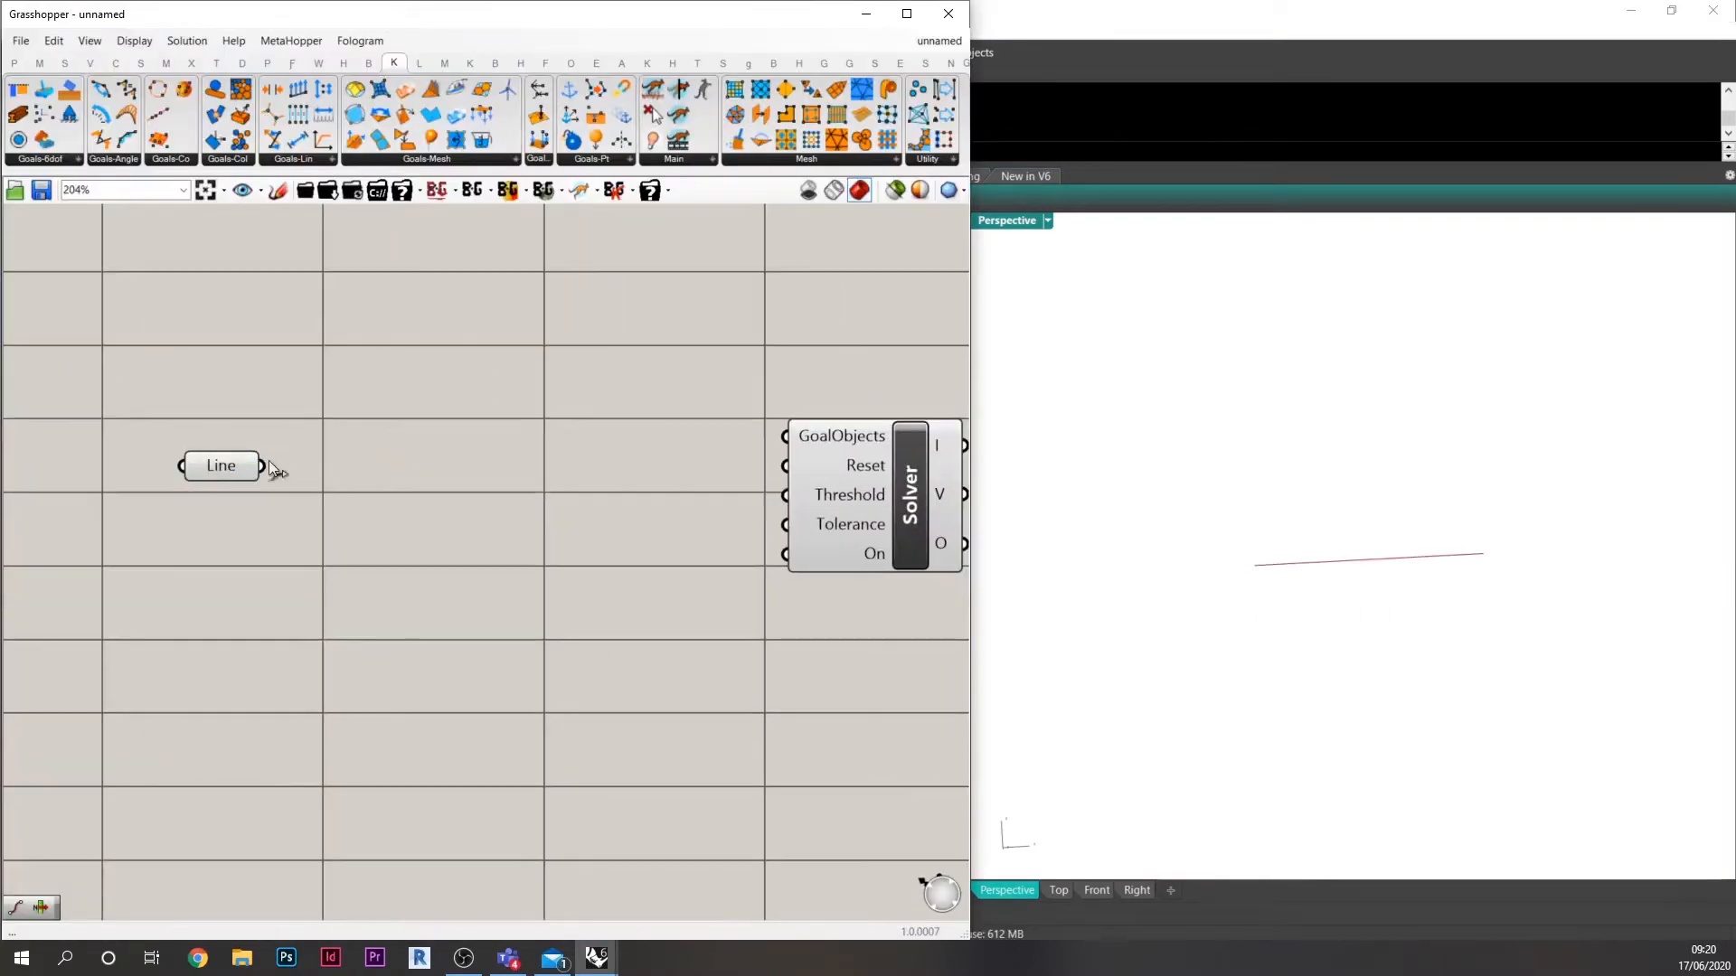
double_click(420, 487)
type("e")
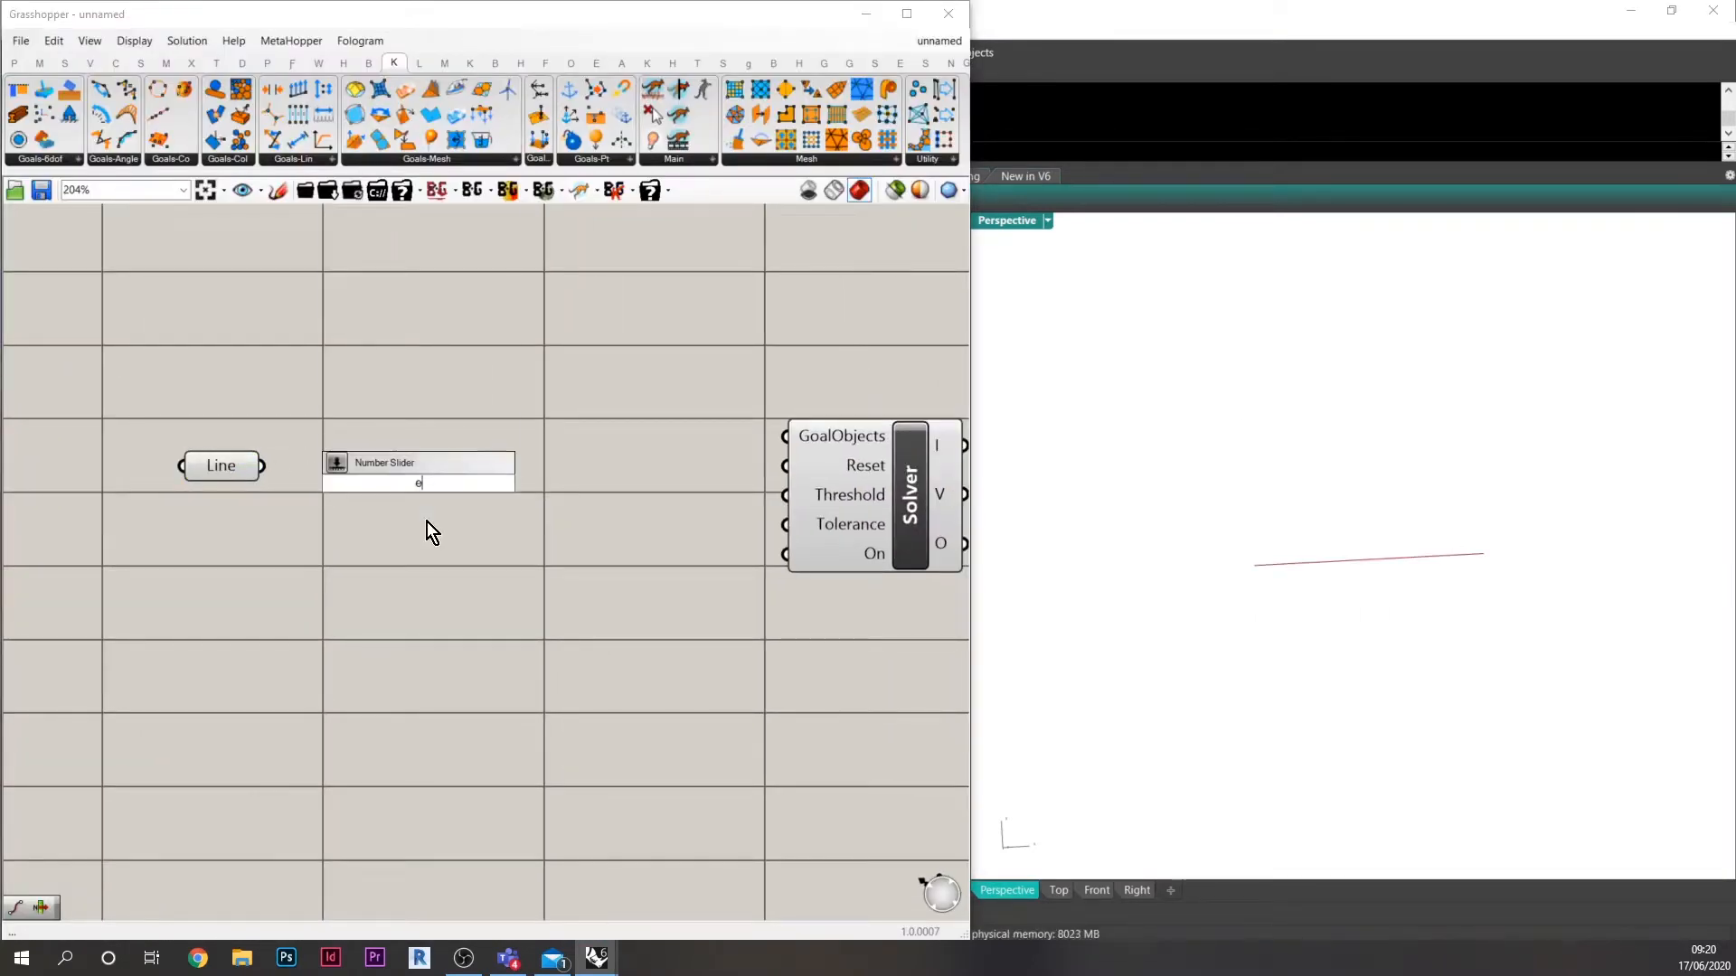
type("nd")
left_click(376, 466)
left_click_drag(261, 466, 375, 372)
Add an Anchor goal, connect the line's start point to its P input, and connect its output to the Solver's GoalObjects.
double_click(523, 405)
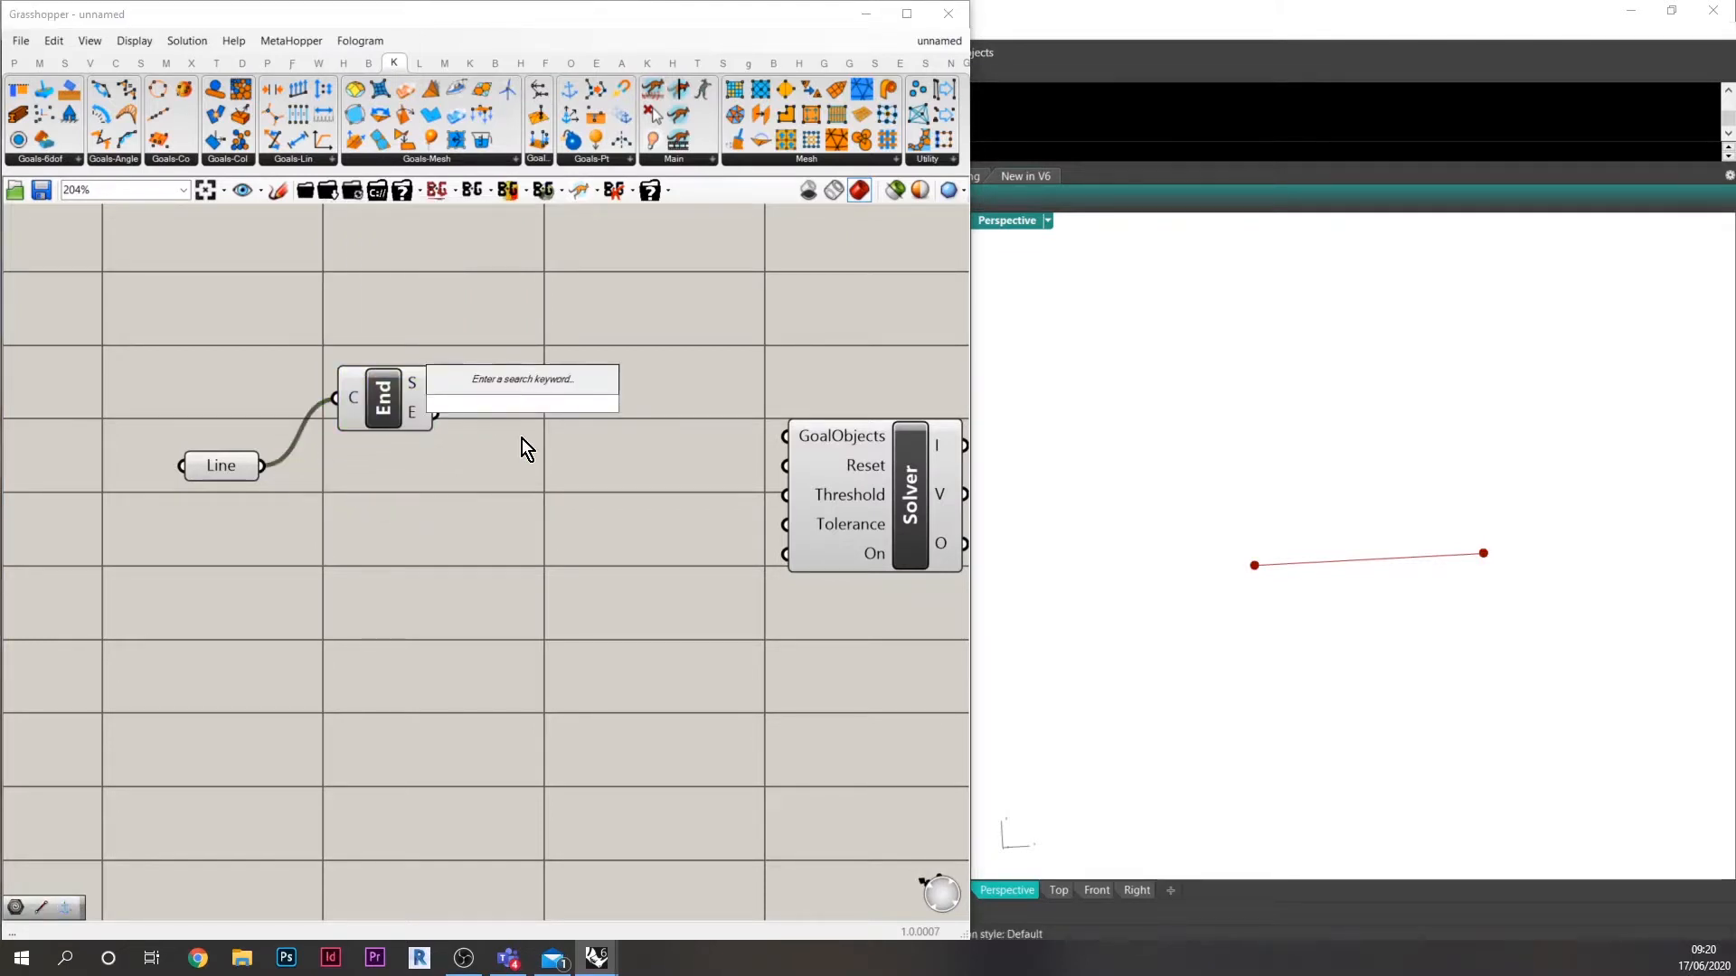
type("anch")
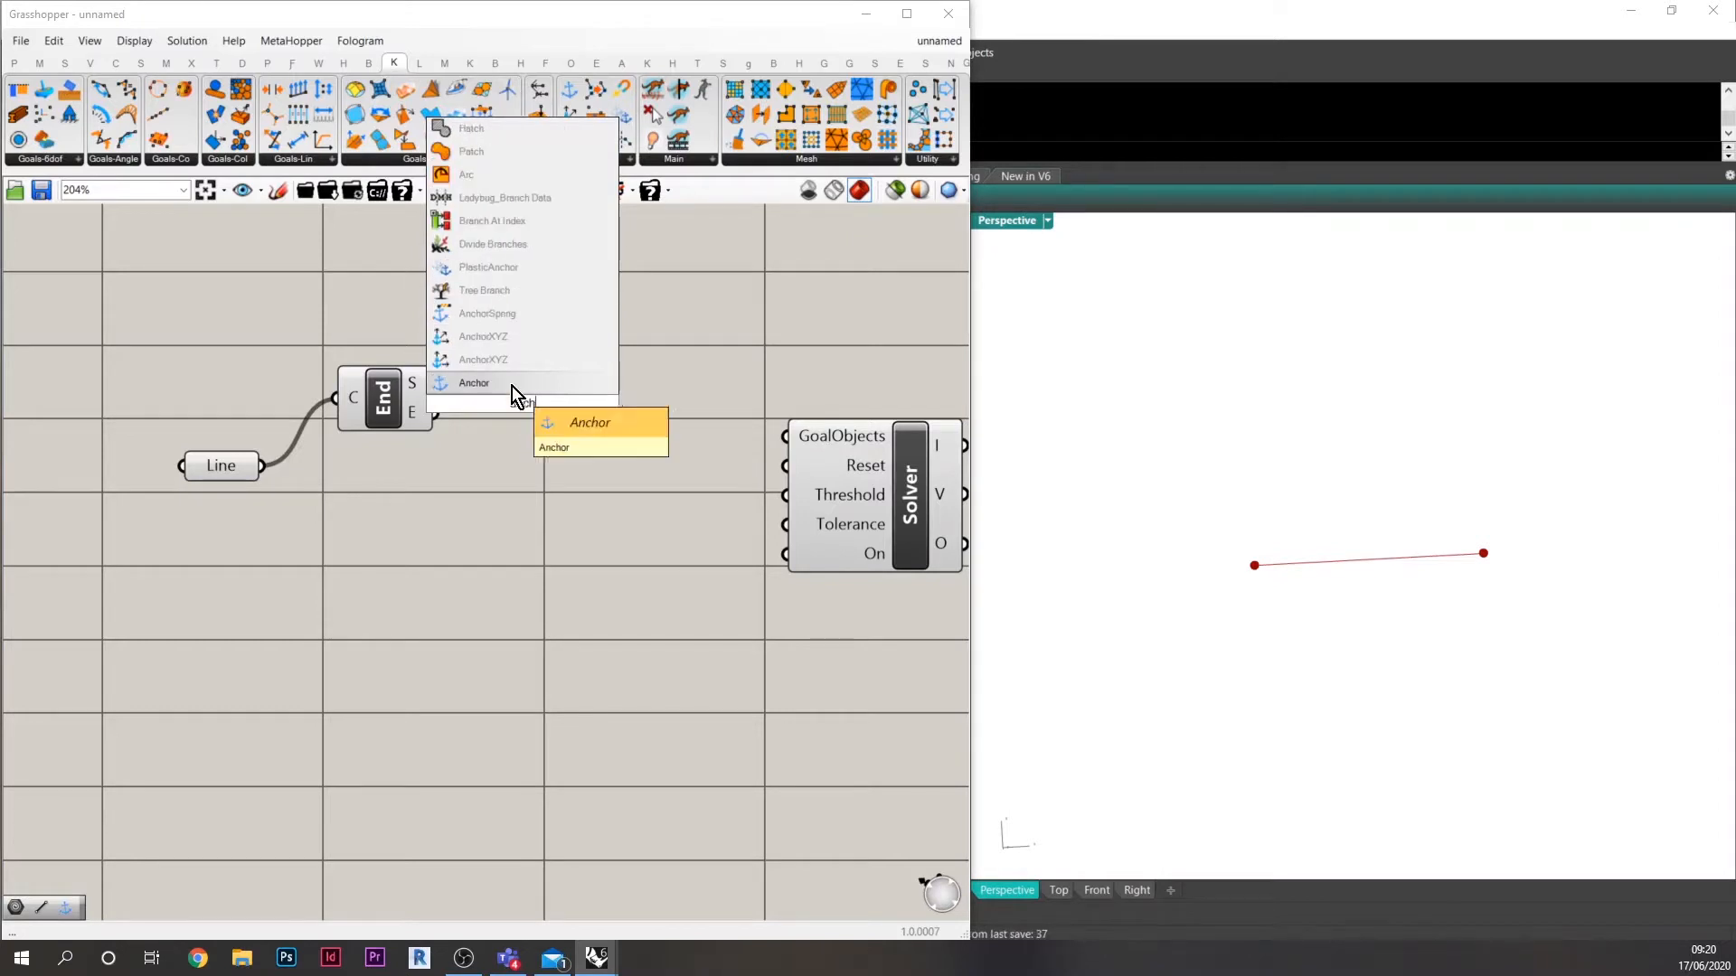
left_click(512, 385)
left_click_drag(454, 381, 518, 363)
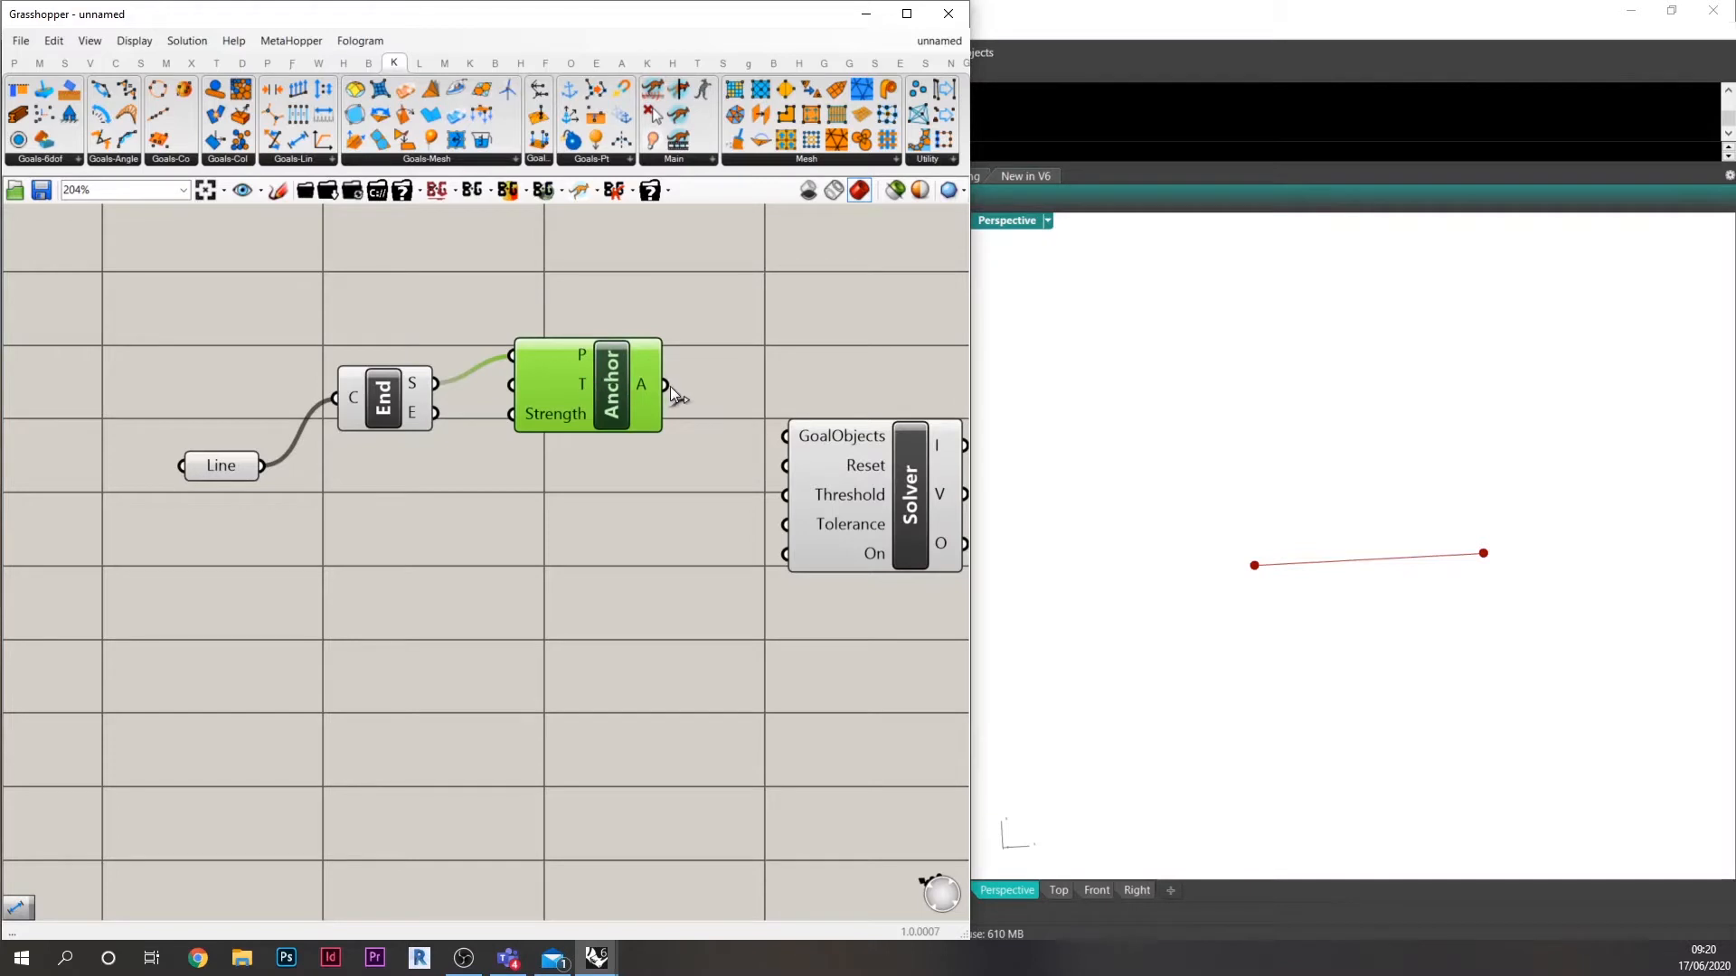
left_click_drag(666, 385, 796, 437)
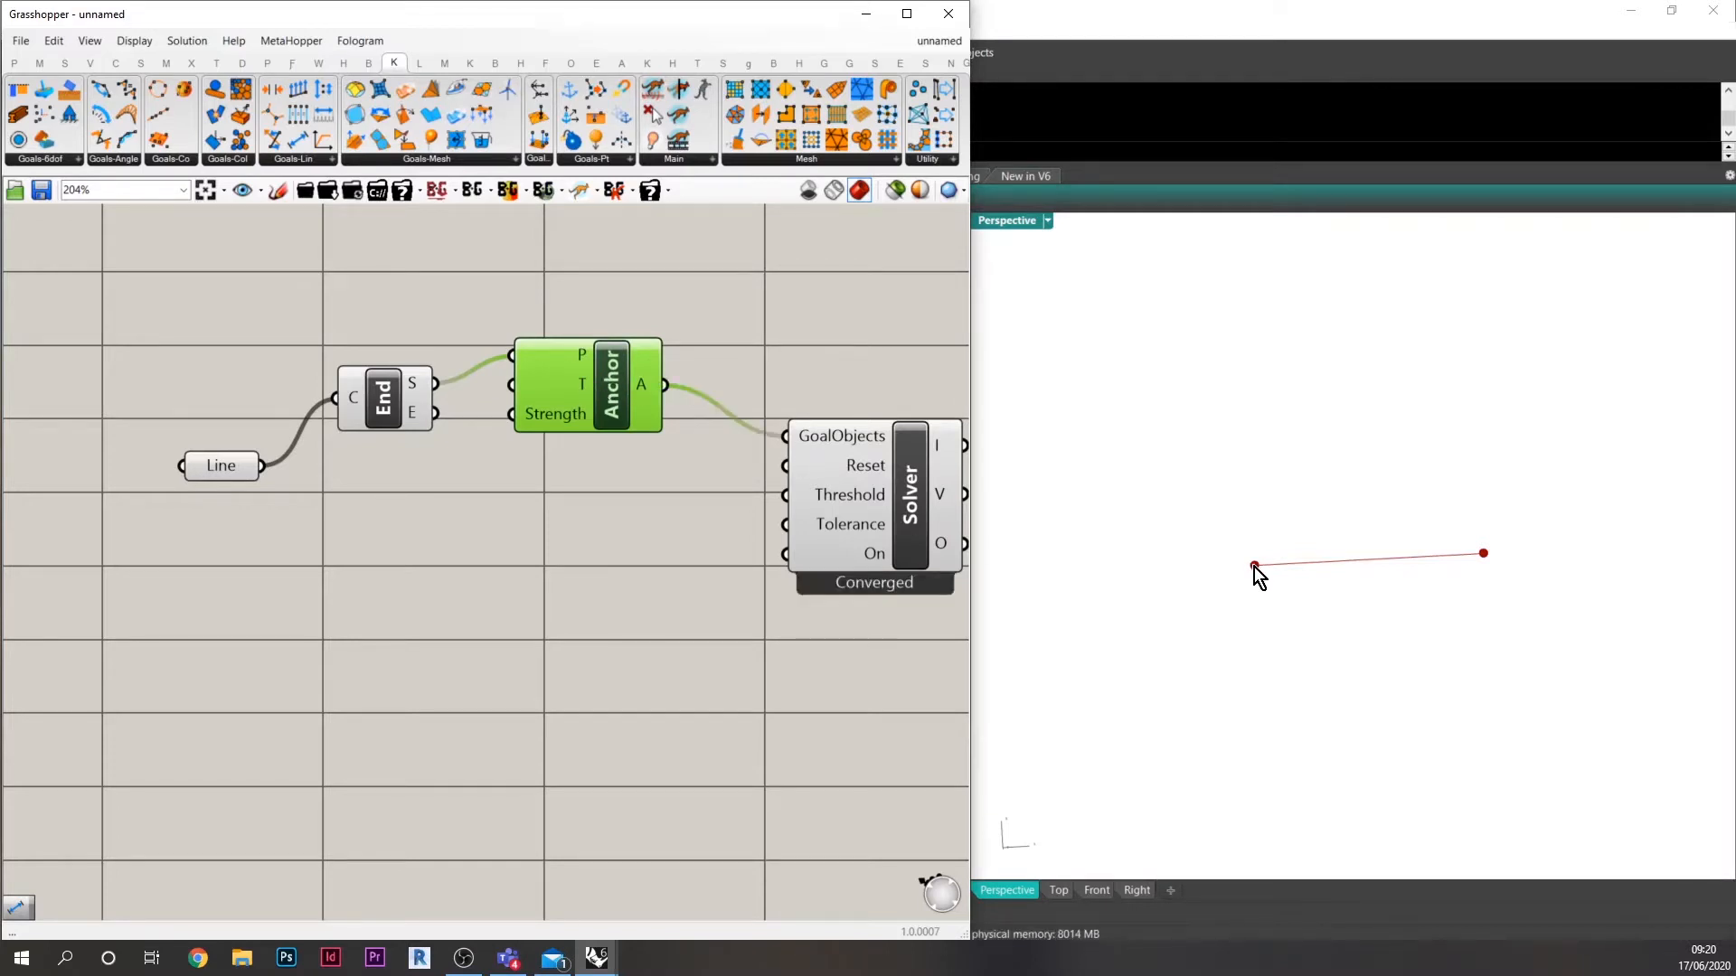
left_click(598, 505)
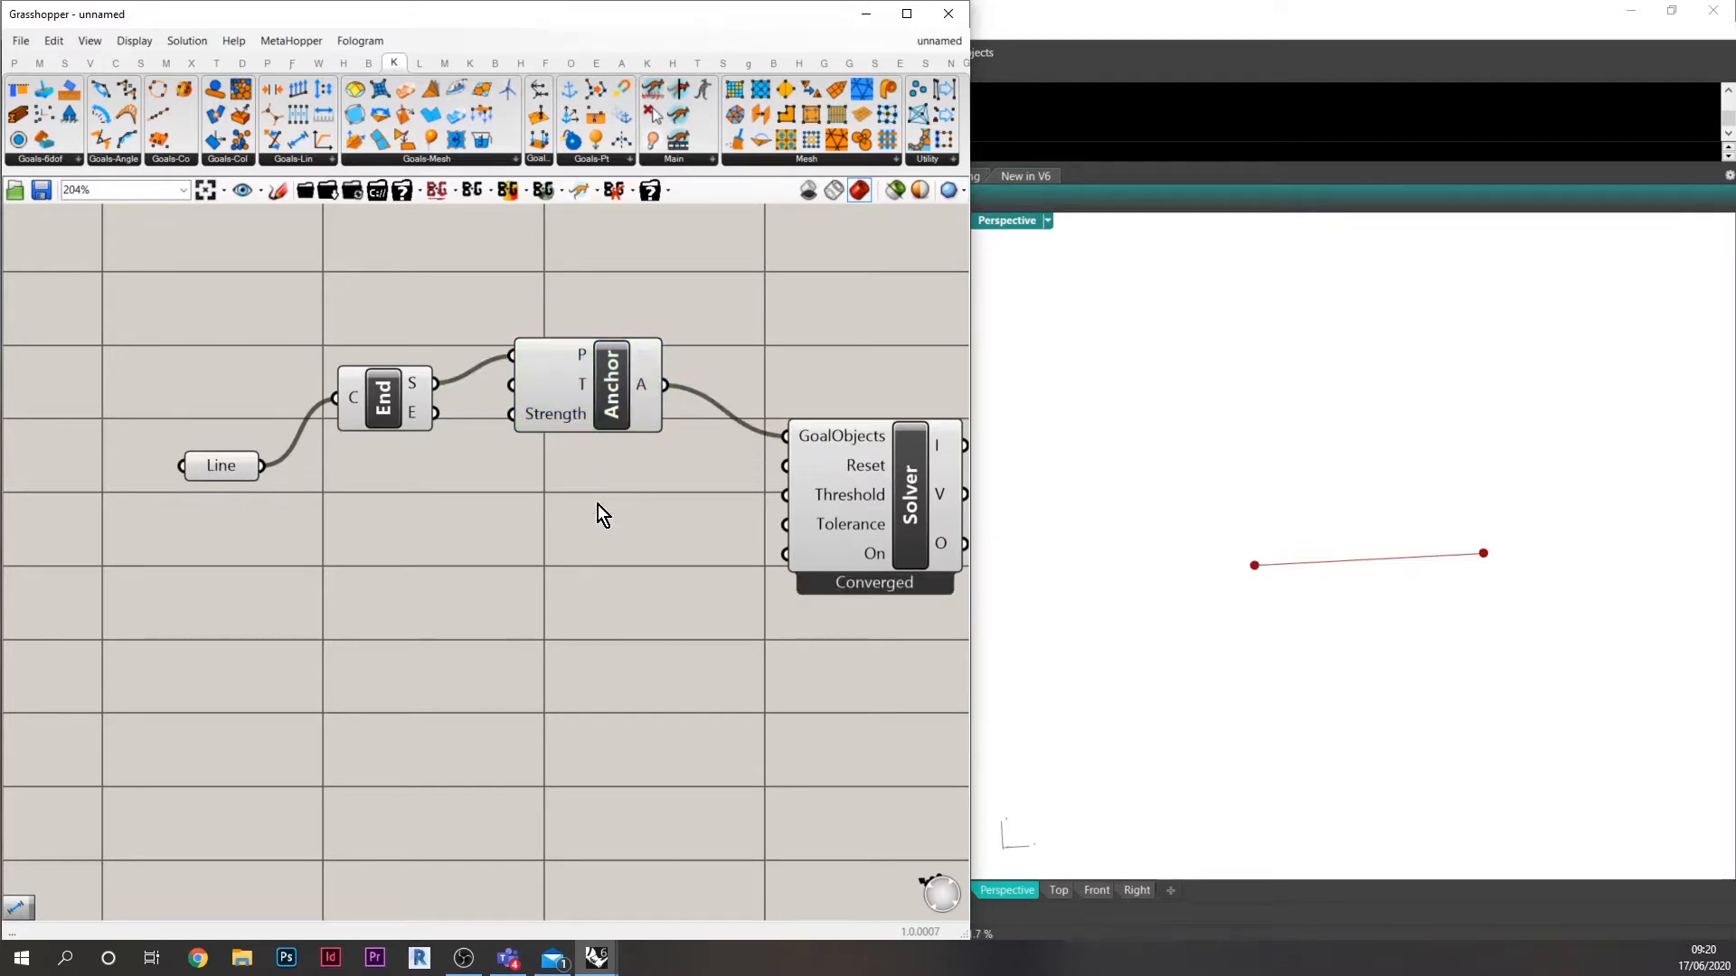
Add a Length(Line) goal, connect the Line parameter to it, and connect its output to the Solver's GoalObjects as well.
double_click(599, 505)
type("leng")
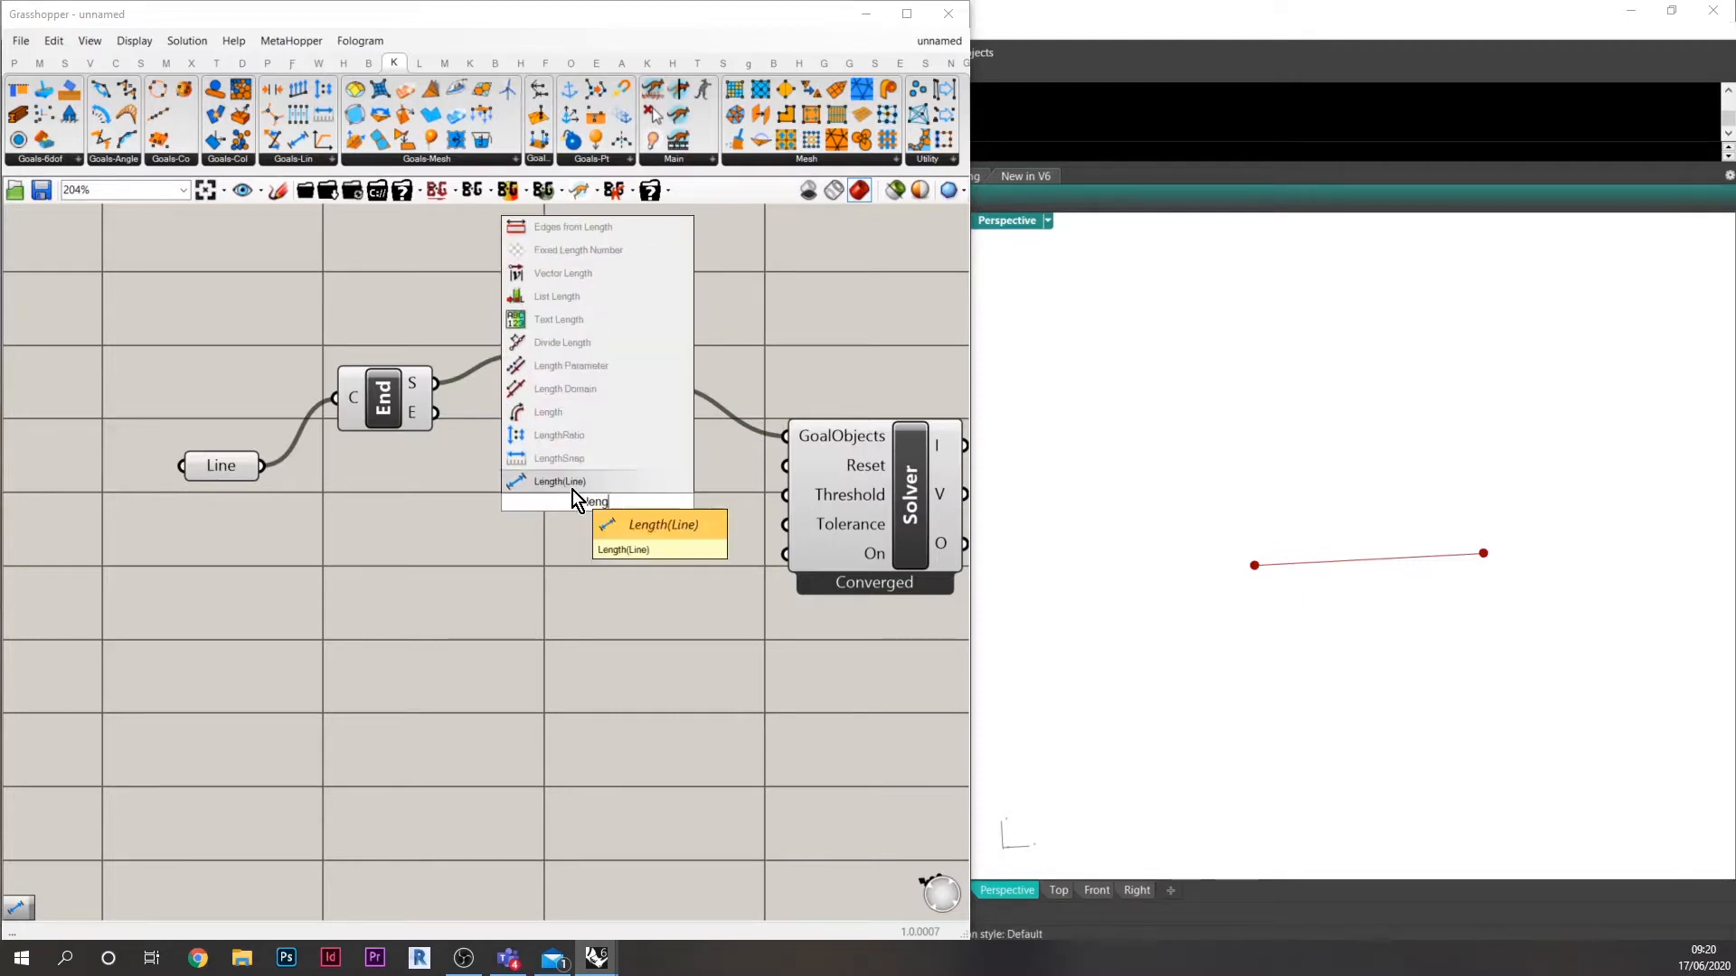
left_click(572, 488)
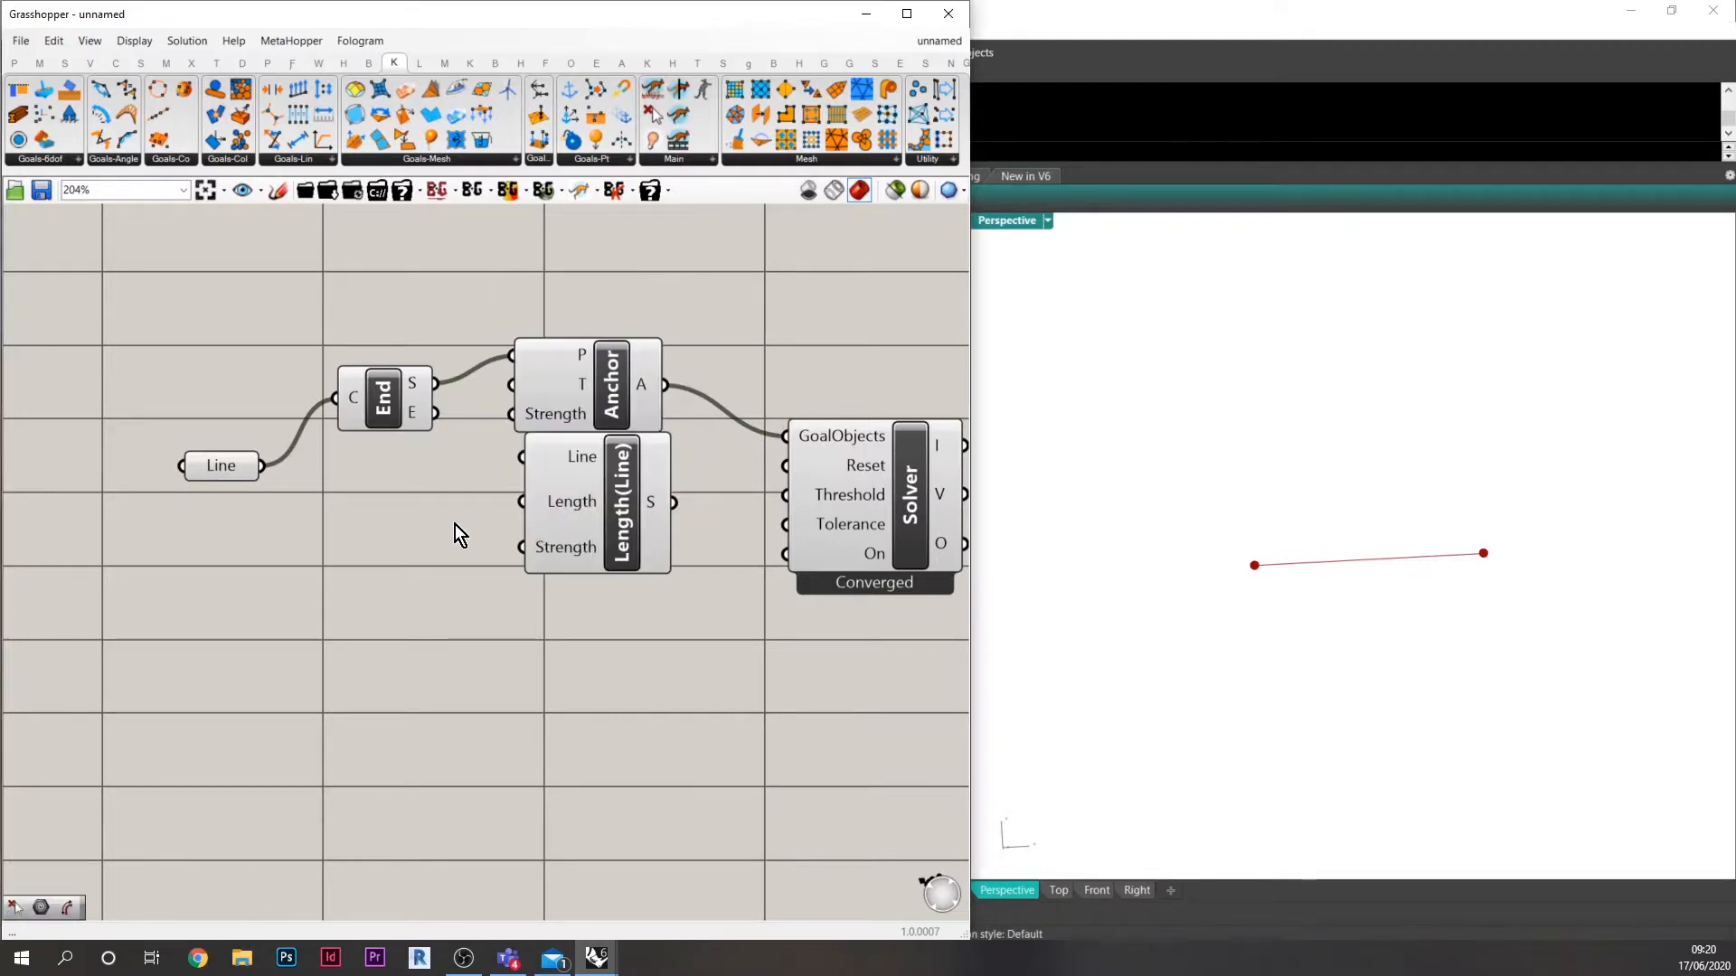
left_click(591, 508)
left_click_drag(261, 468, 520, 477)
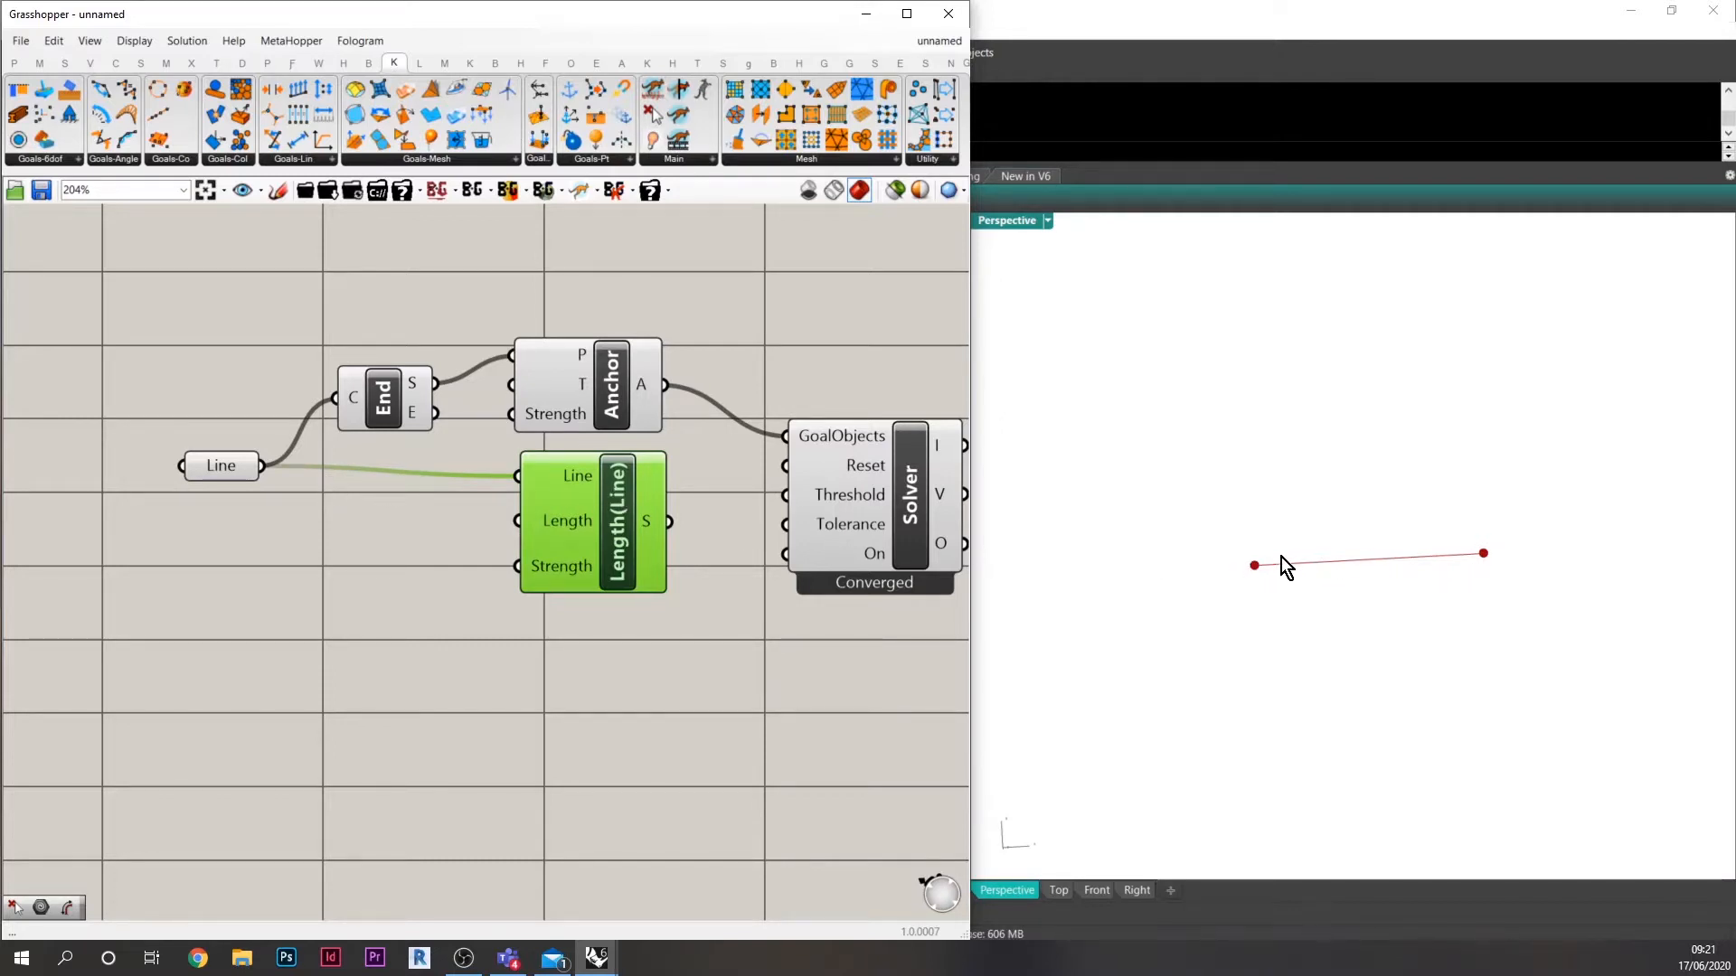
left_click_drag(669, 522, 780, 441)
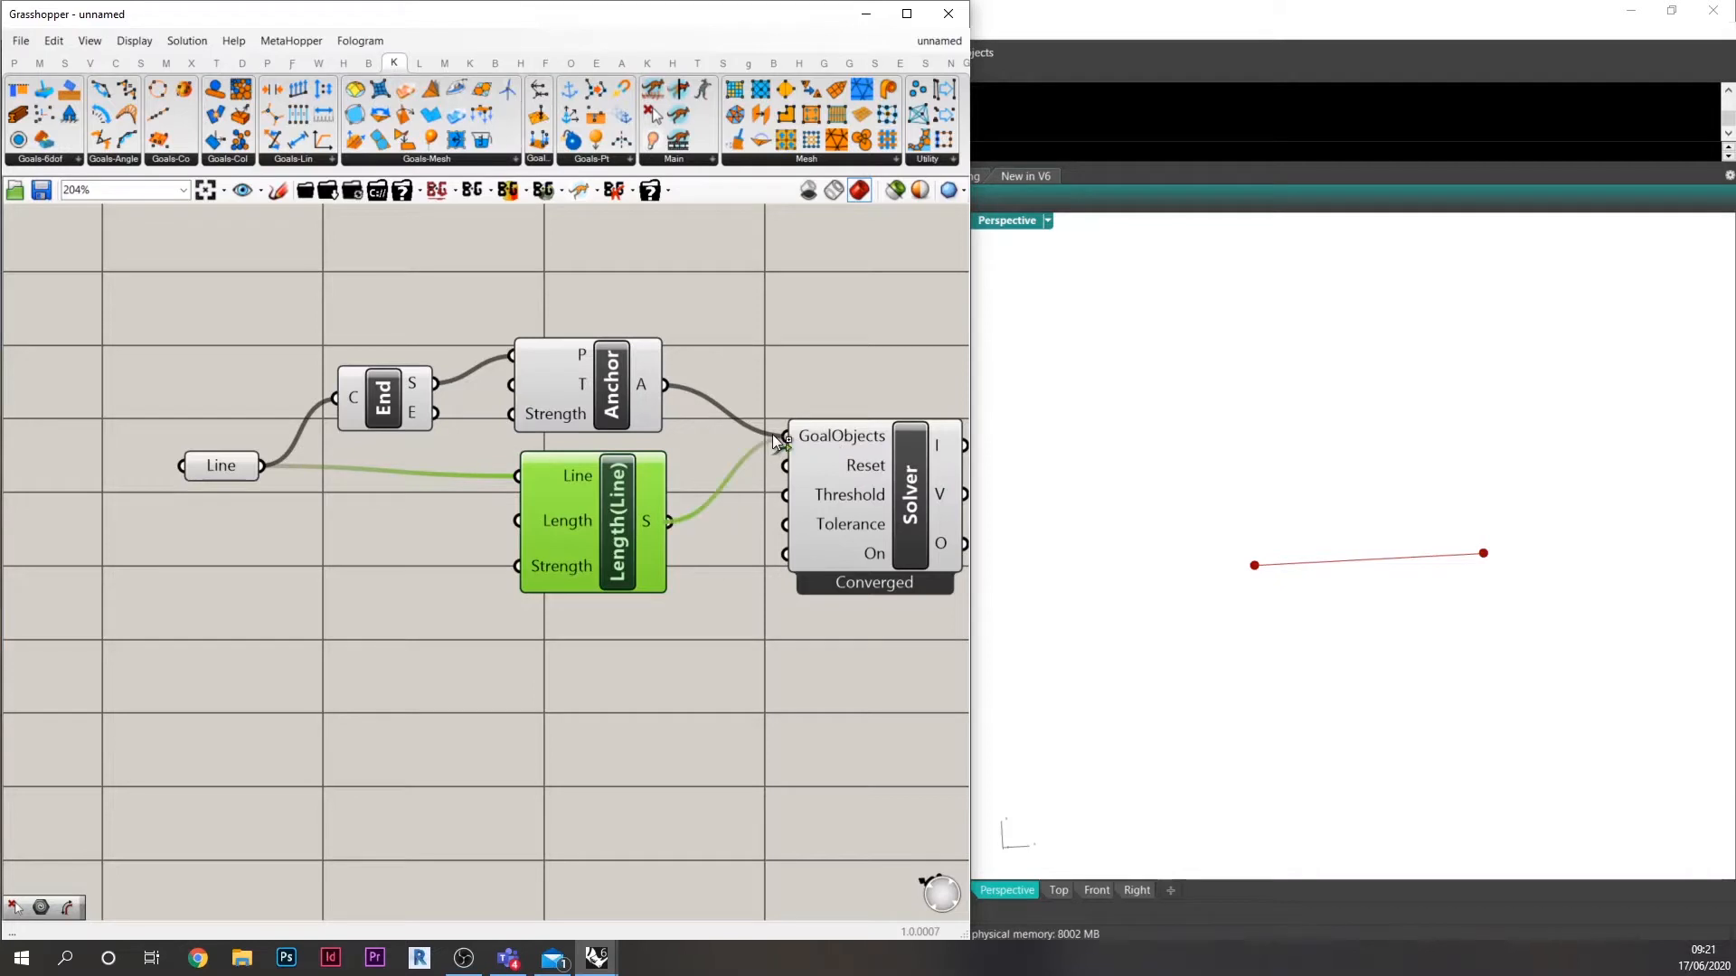
Add a Grab component, connect it to the Solver's GoalObjects alongside the other goals, and move the Solver slightly lower.
double_click(634, 653)
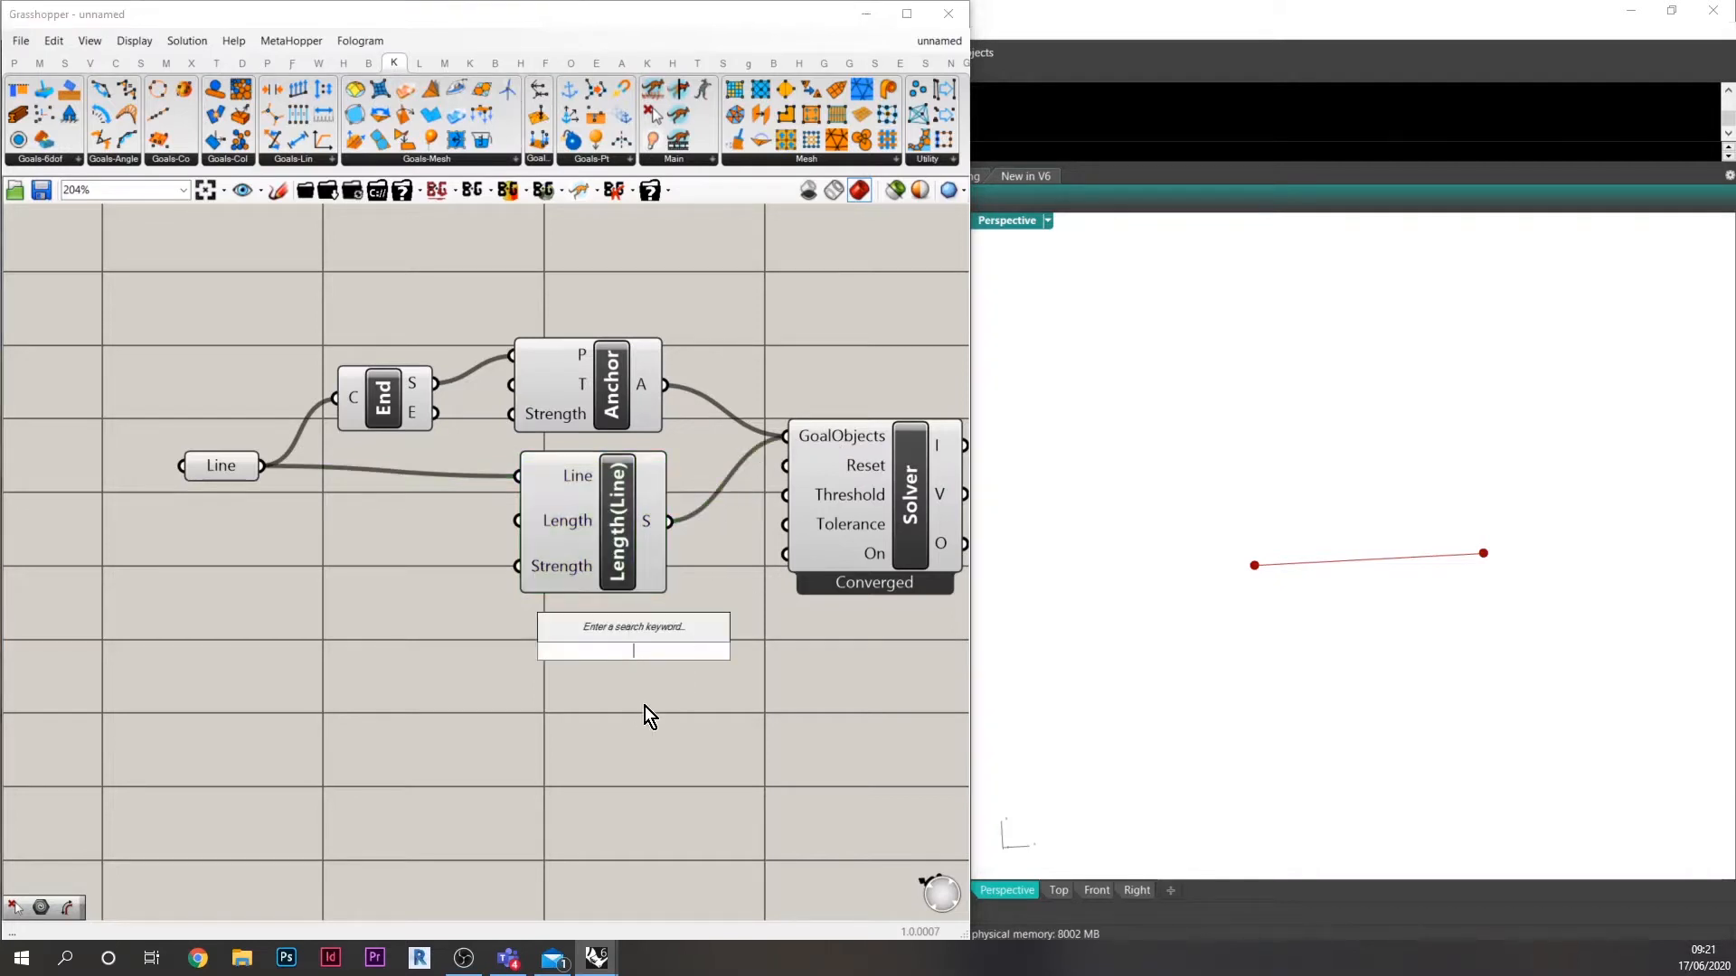
type("gr")
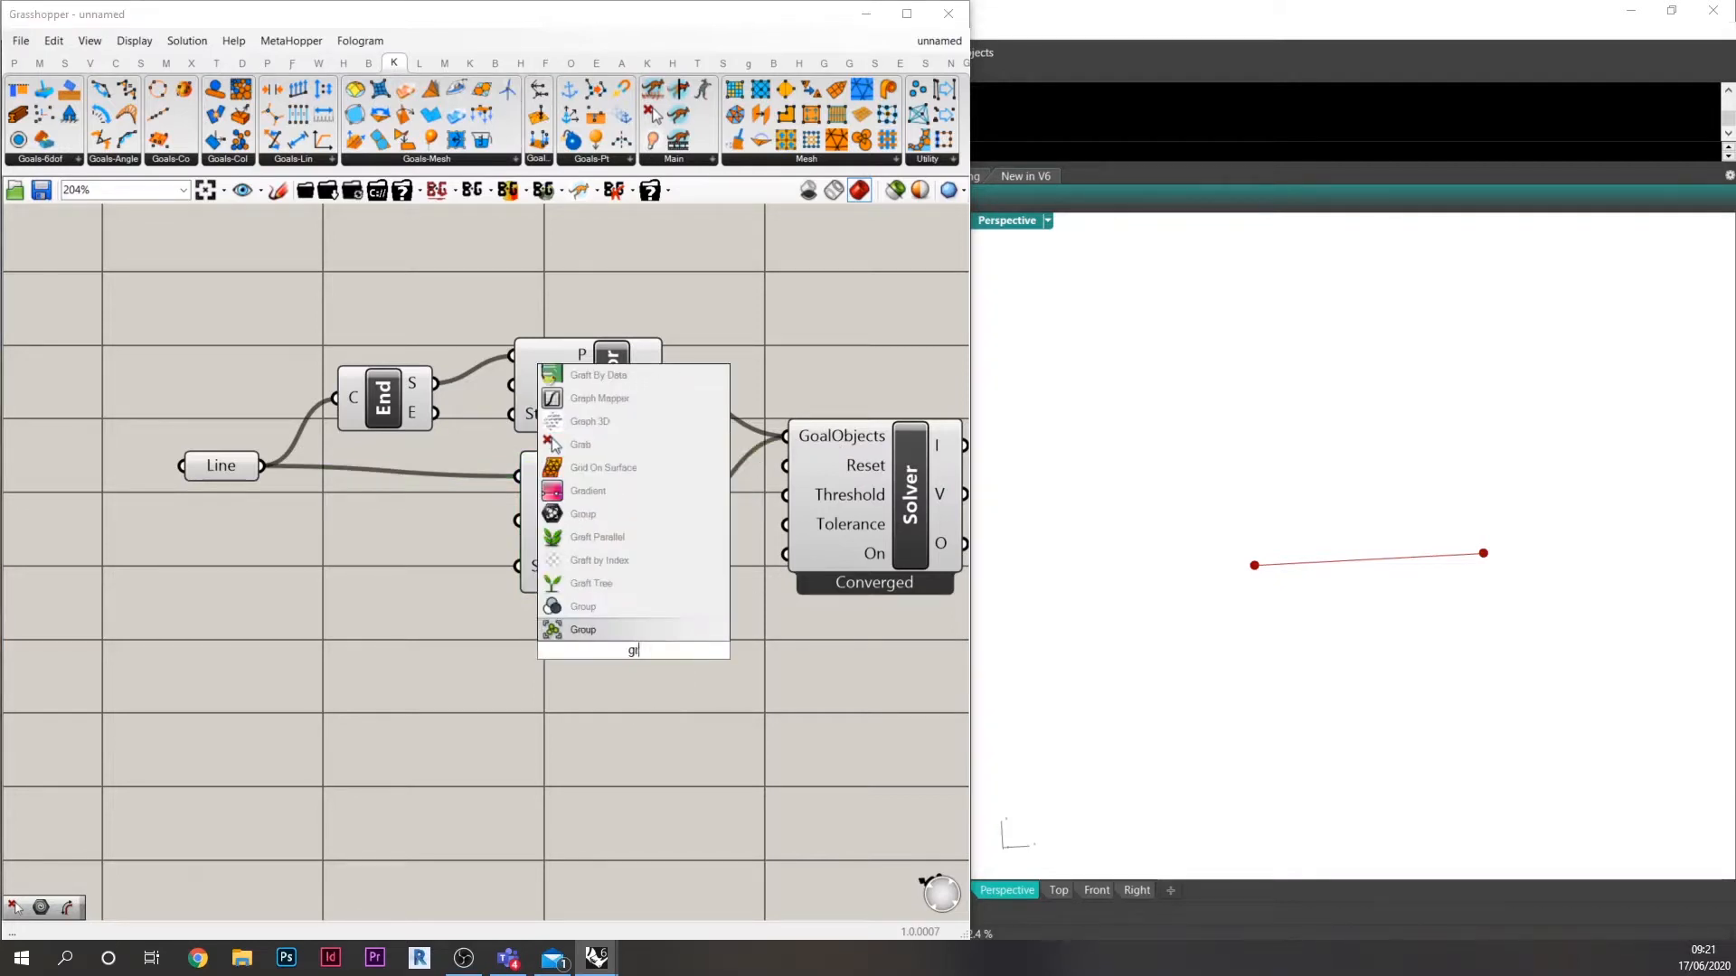
type("ag")
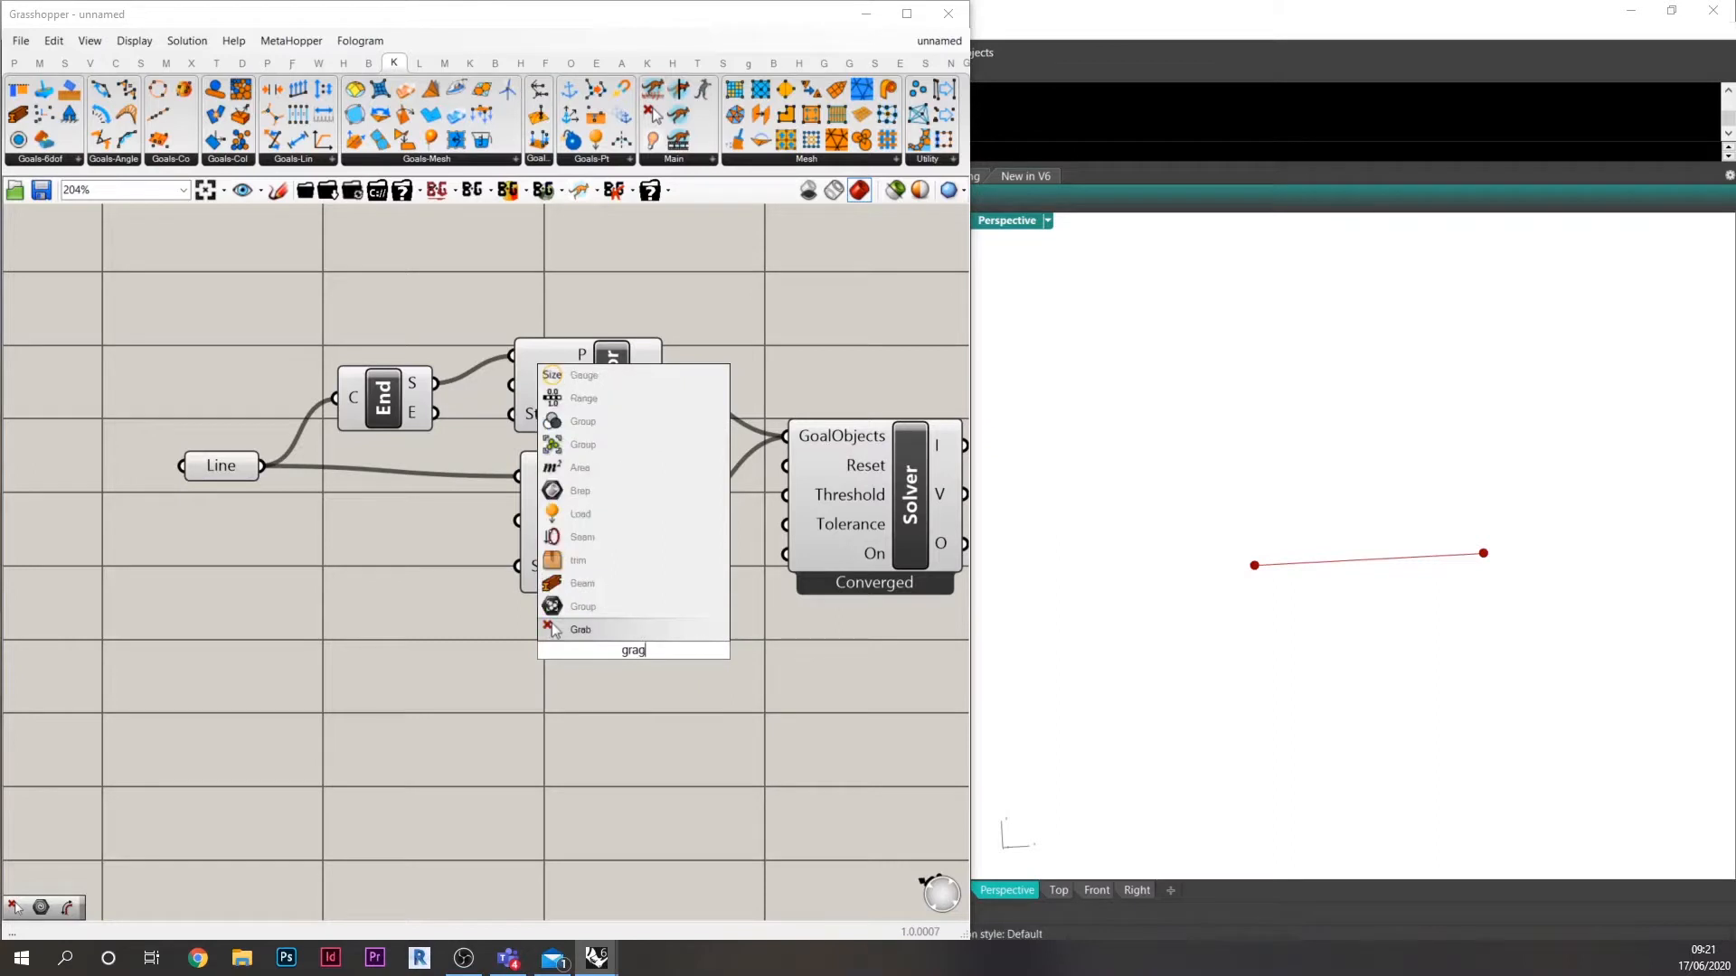
key("Return")
left_click(599, 651)
left_click_drag(657, 657, 790, 417)
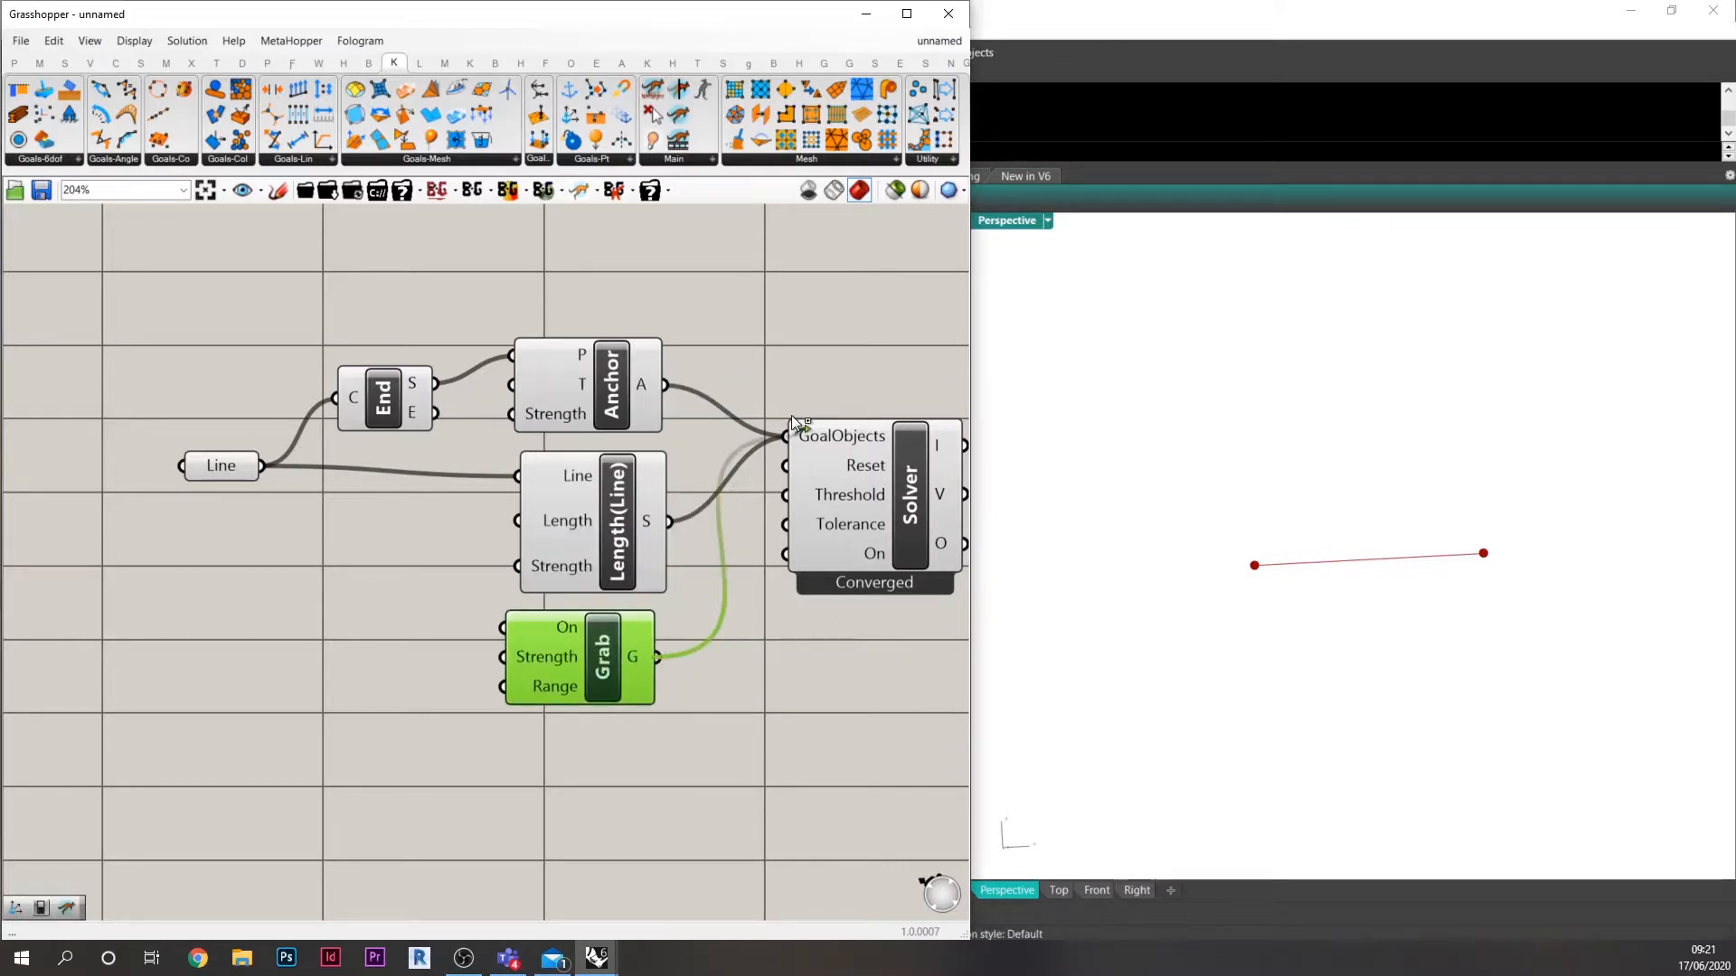
left_click_drag(865, 458, 895, 497)
right_click_drag(854, 553, 734, 561)
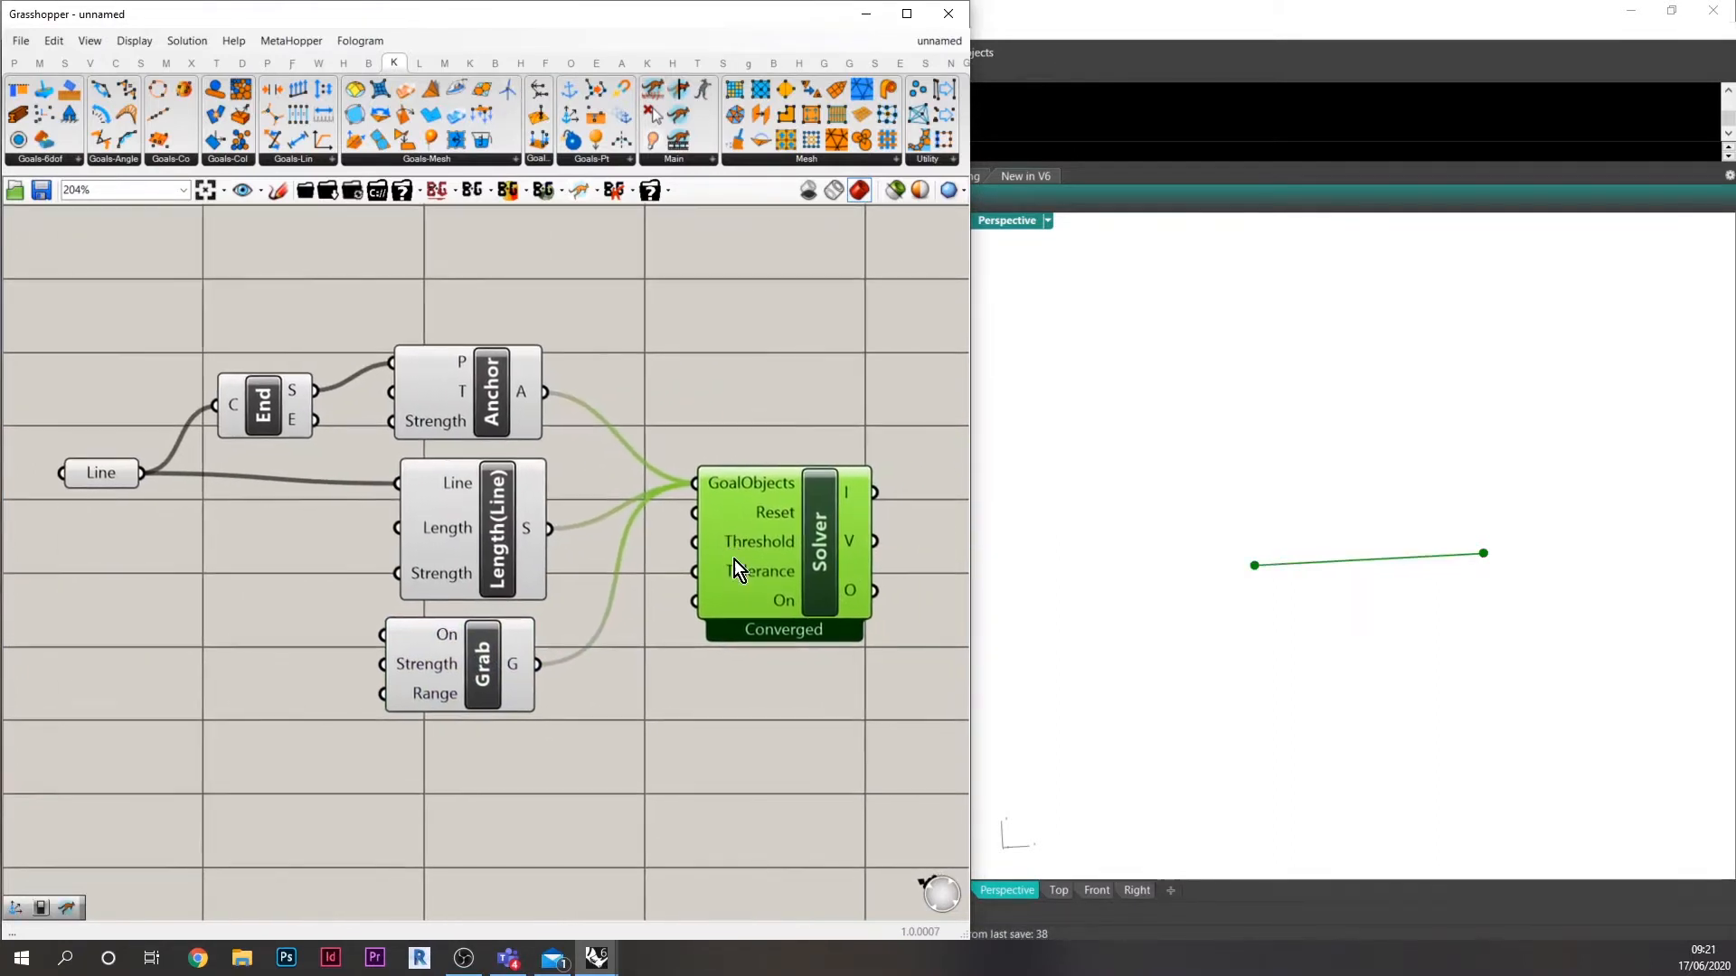
left_click(643, 647)
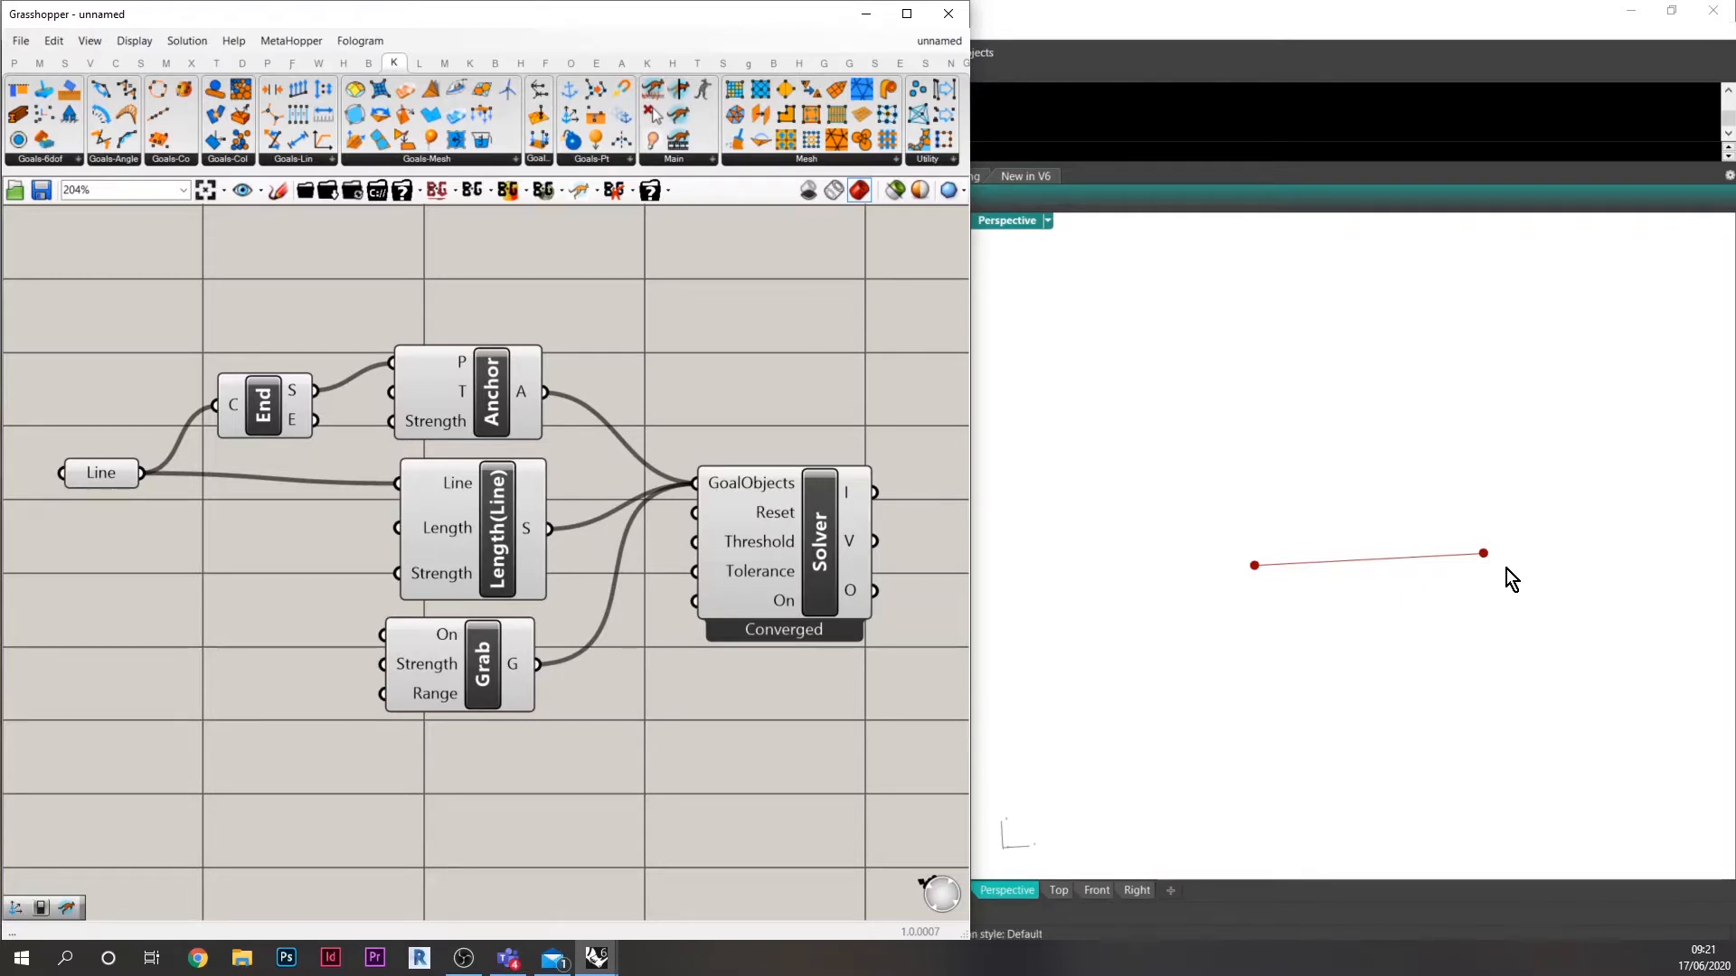
Test the simulation by pulling the line's free end to several positions around the anchored end in the viewport.
left_click_drag(1484, 557, 1605, 526)
left_click_drag(1489, 539, 1390, 547)
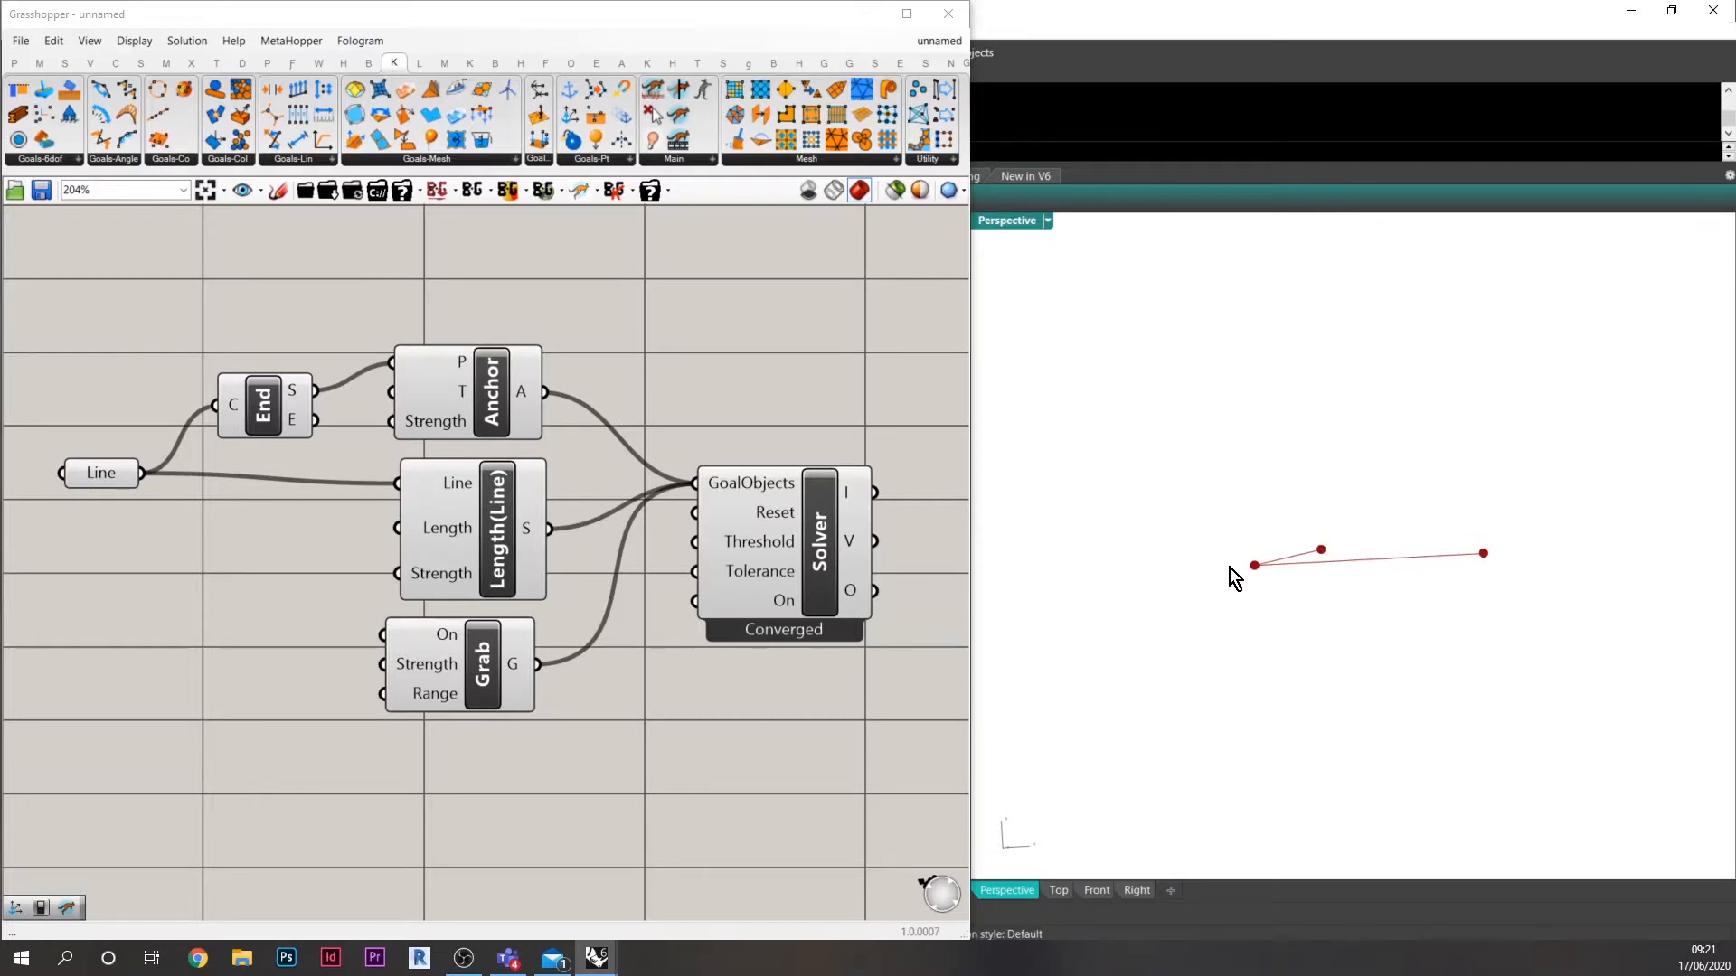
left_click_drag(1232, 576, 1268, 616)
right_click_drag(1313, 644, 1360, 491)
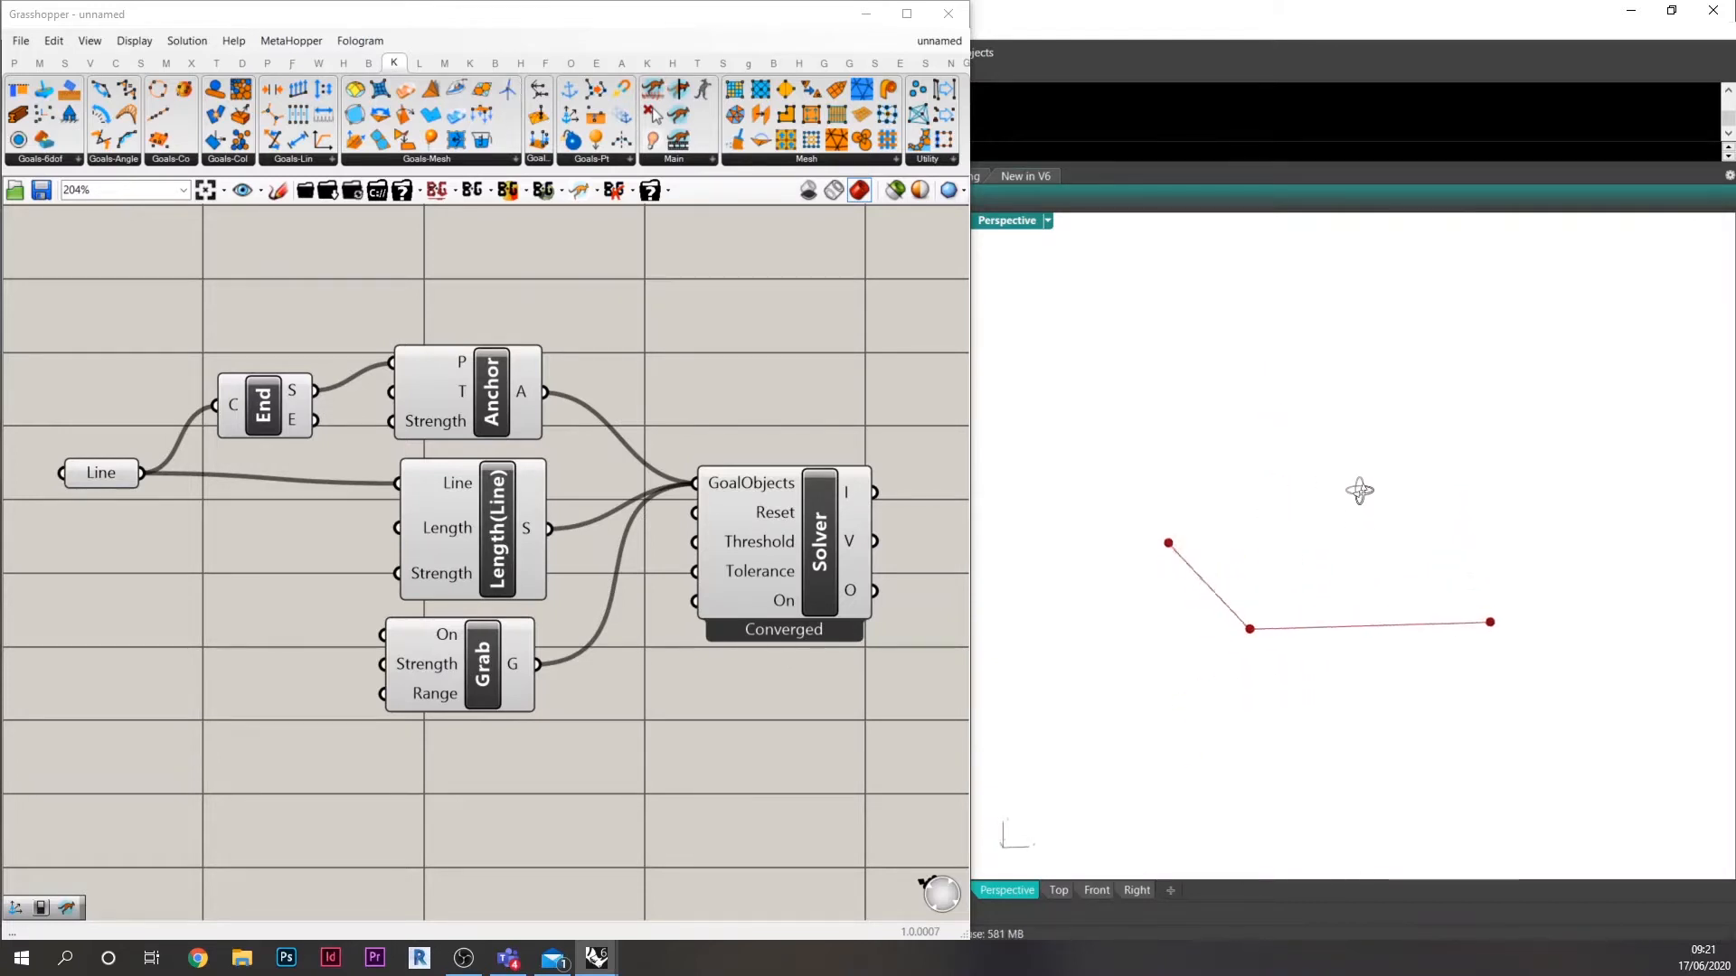
left_click_drag(1172, 540, 1598, 501)
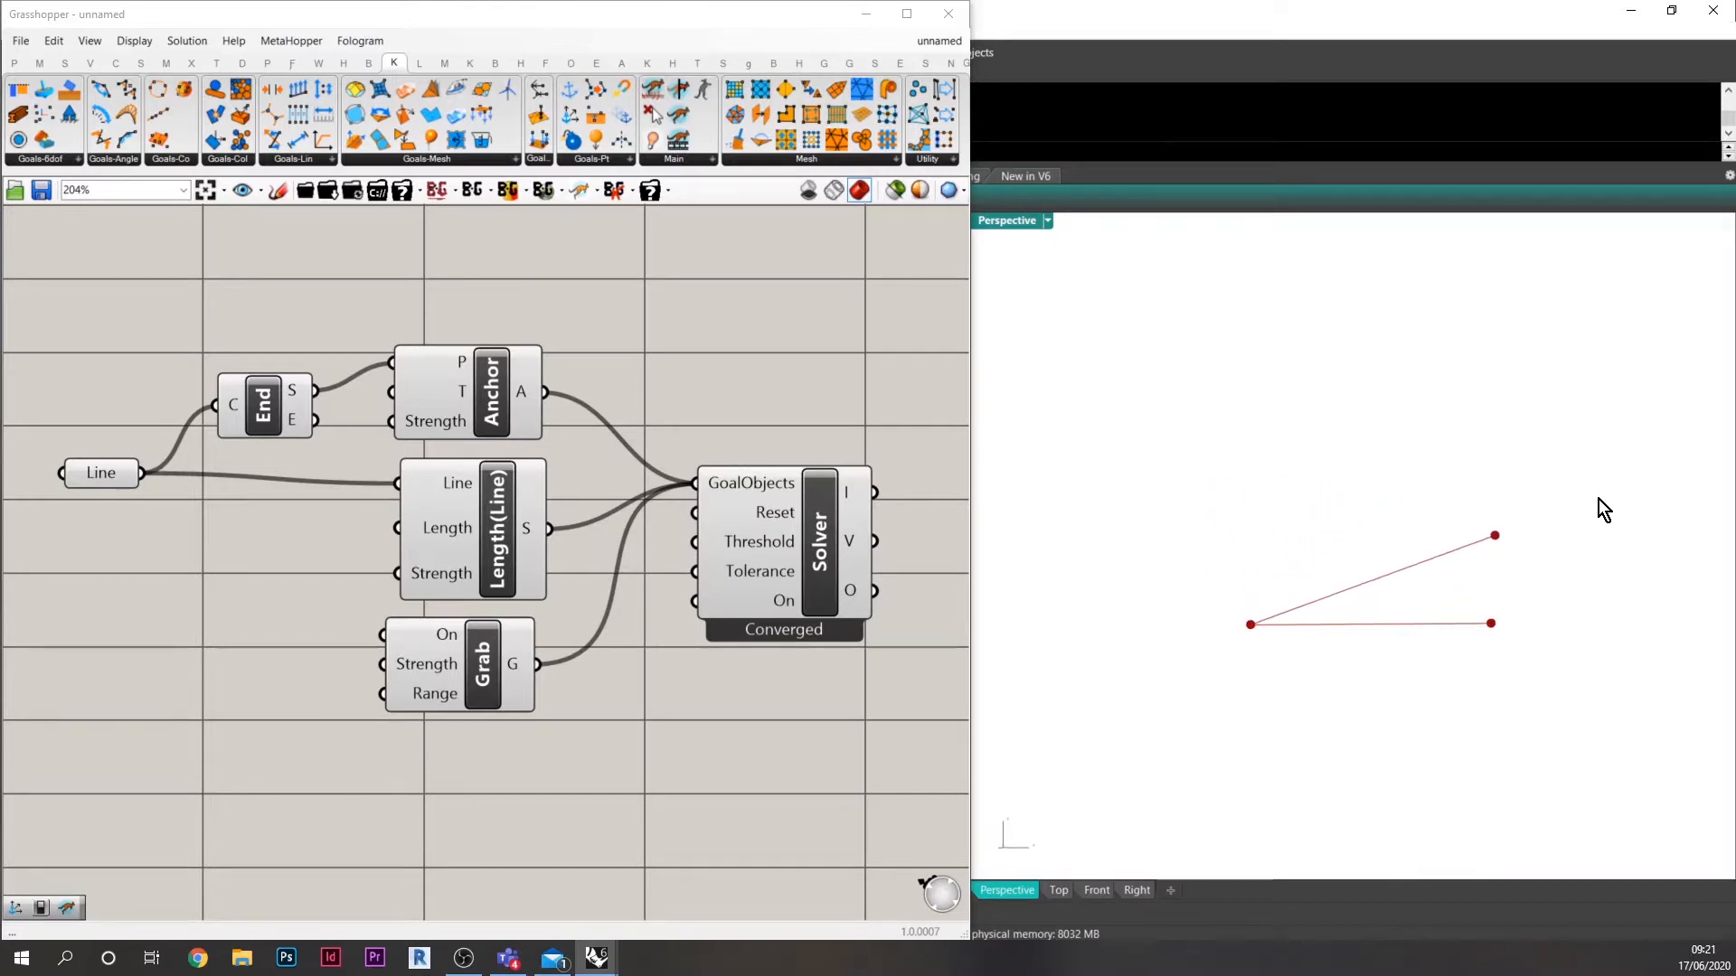
left_click_drag(1432, 557, 1413, 568)
scroll(1414, 568, "up", 2)
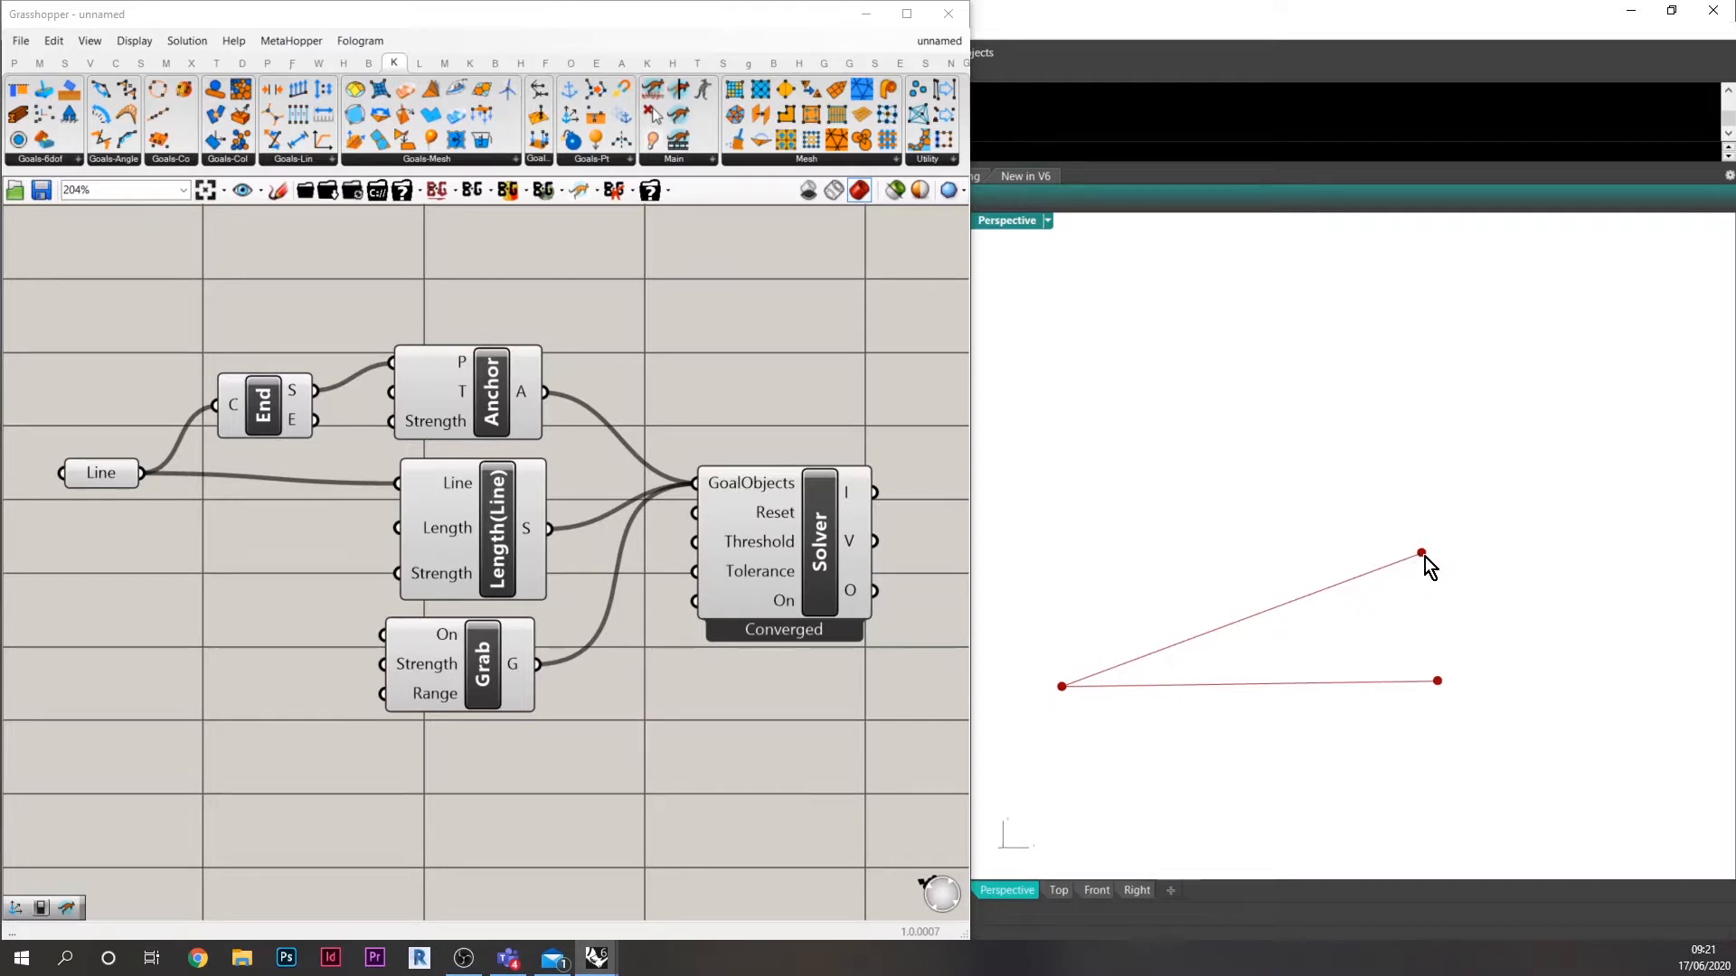
left_click_drag(1425, 557, 1458, 541, "alt")
left_click_drag(1618, 480, 1580, 631, "alt")
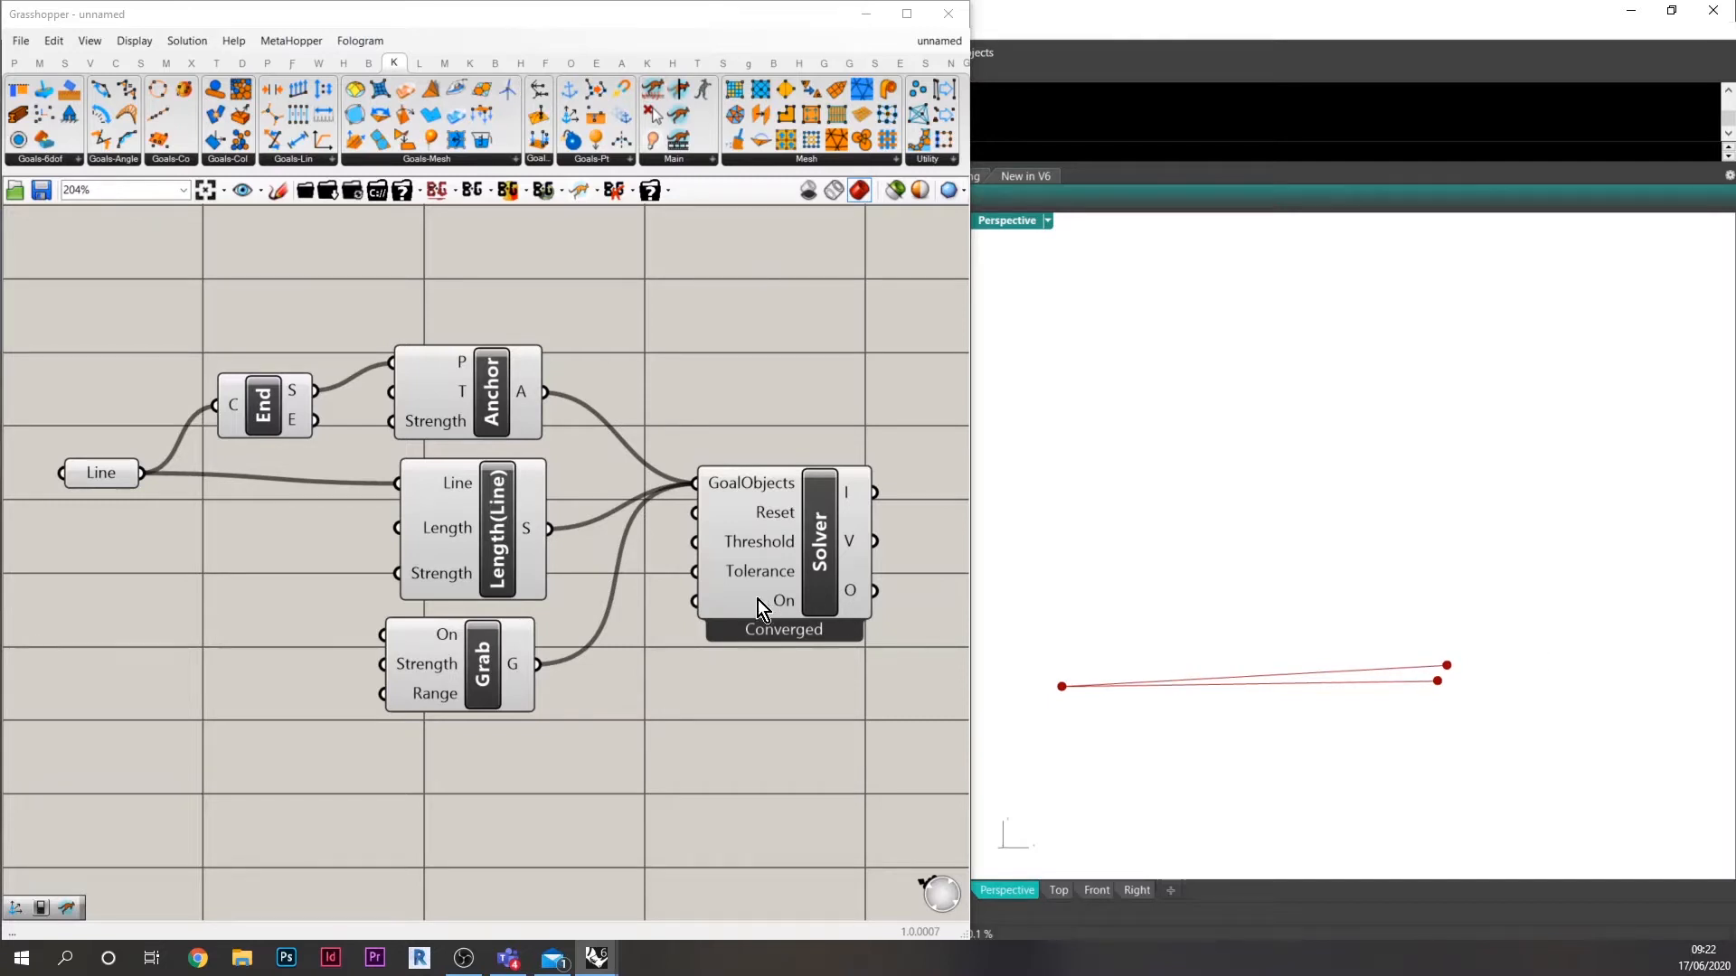
Disable all components of the line definition and expose empty canvas space beneath it.
right_click_drag(777, 705, 727, 556)
scroll(728, 553, "down", 4)
left_click_drag(801, 640, 278, 327)
middle_click(558, 449)
left_click(591, 481)
right_click_drag(695, 640, 639, 337)
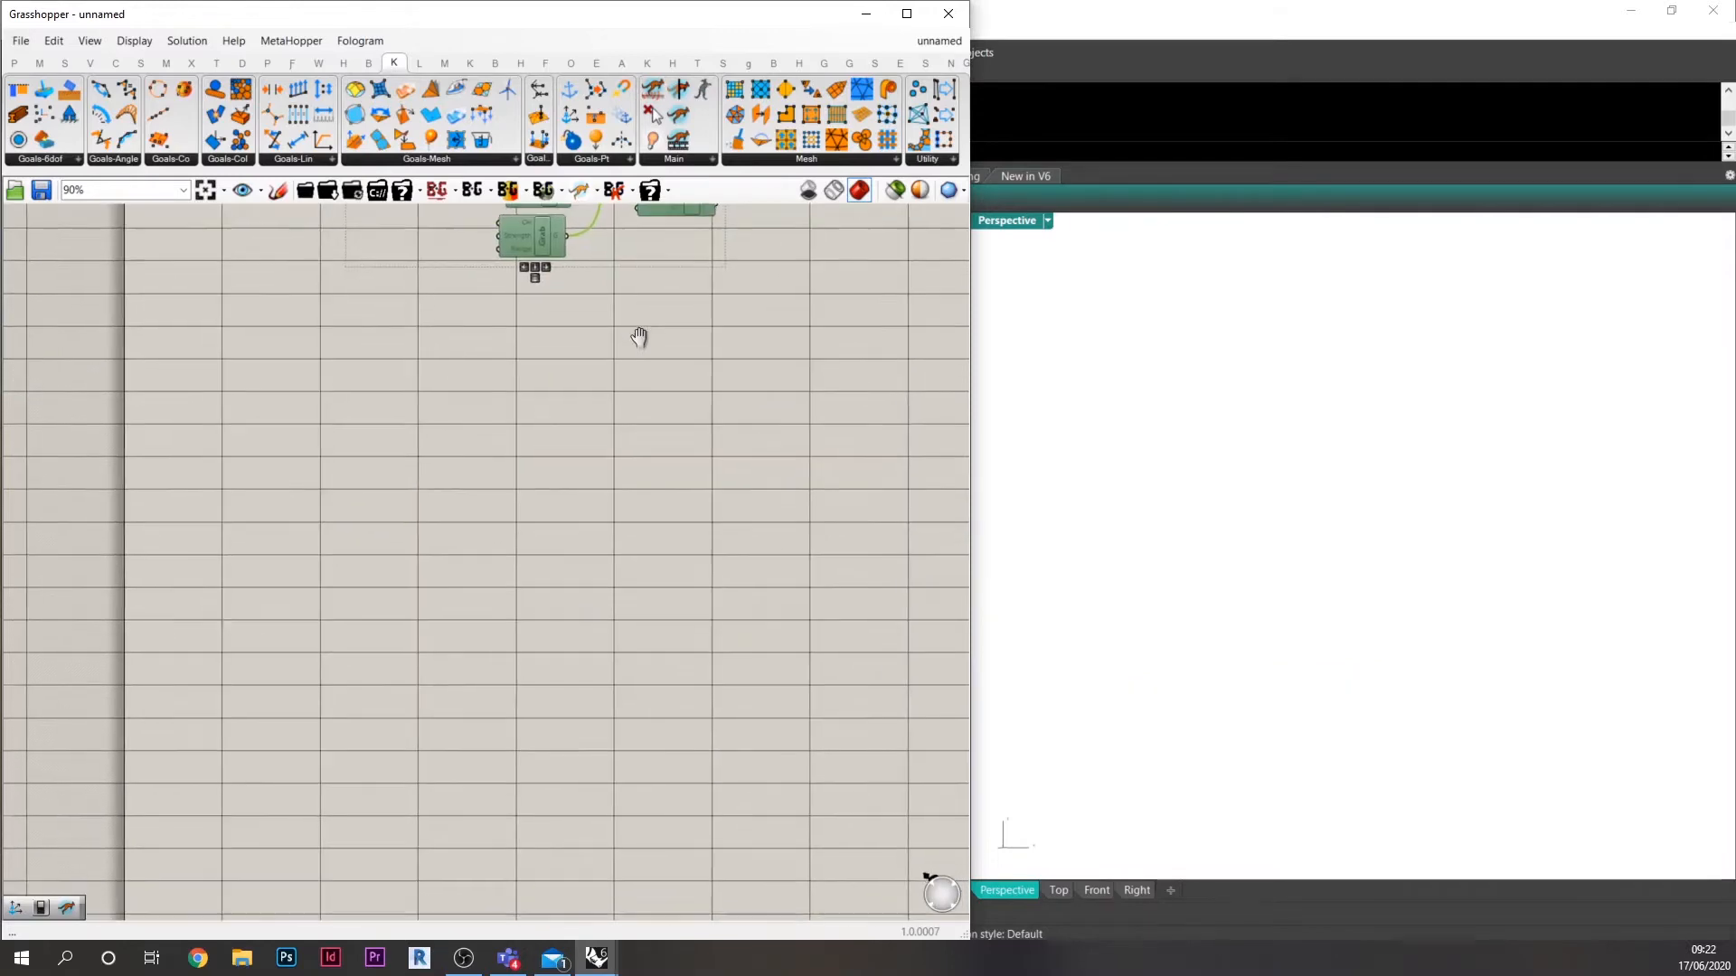
right_click_drag(496, 384, 495, 437)
left_click(492, 443)
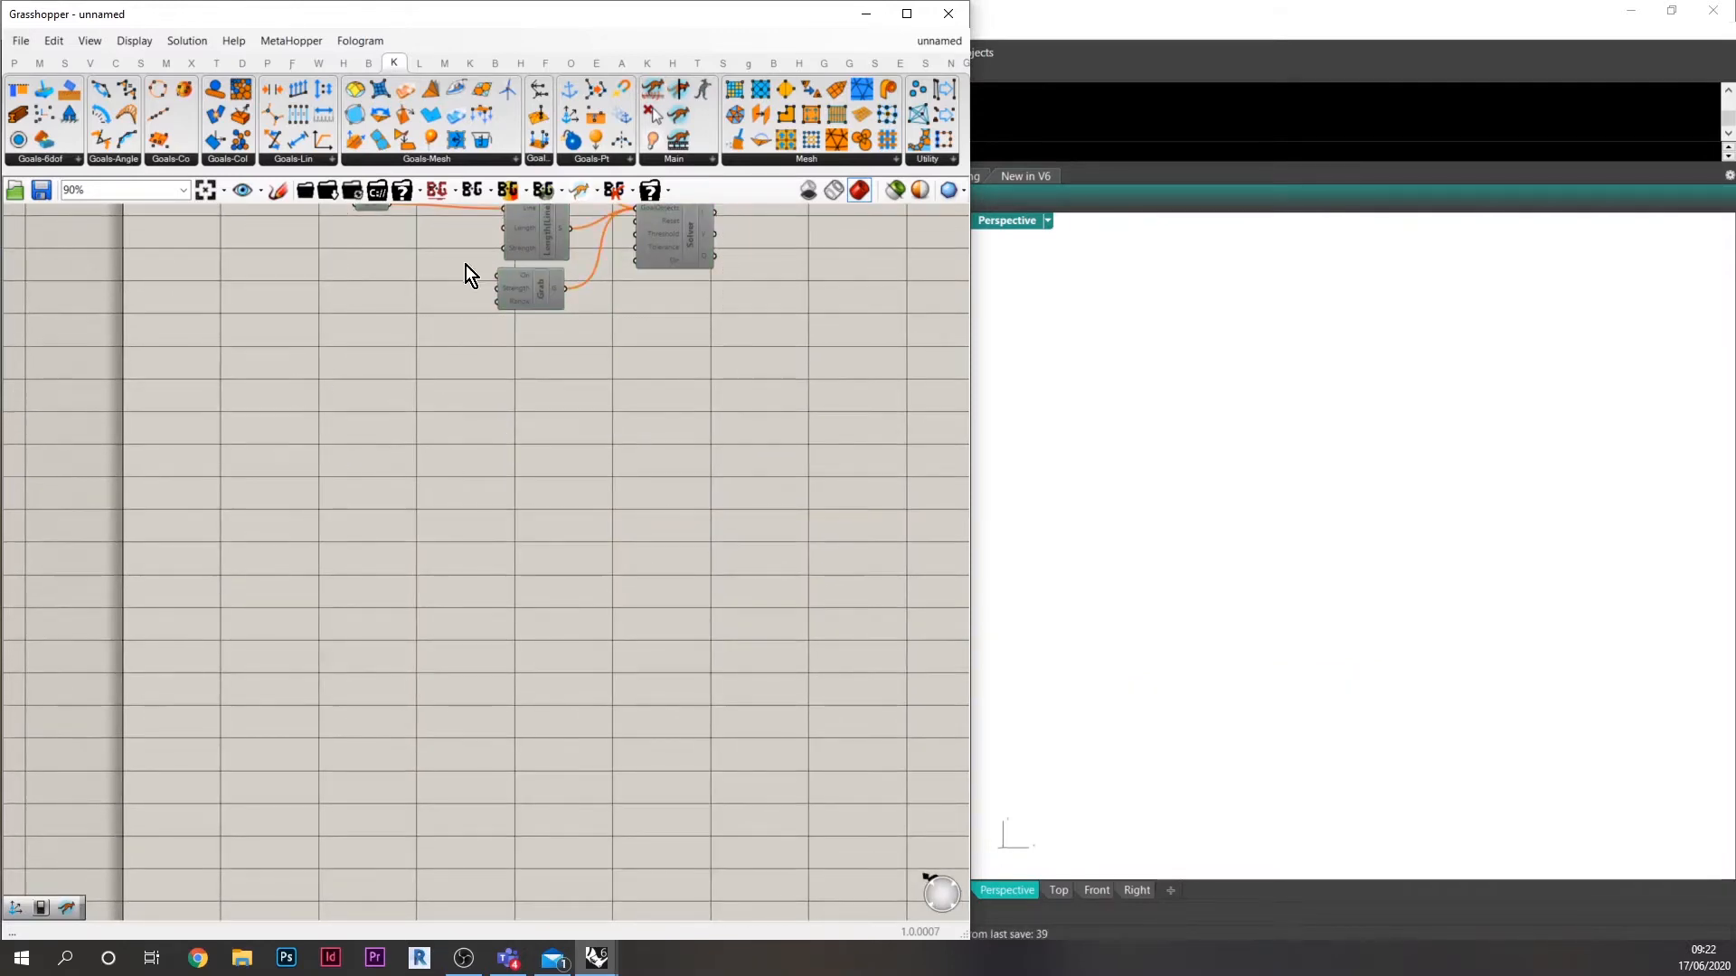
Draw a flat rectangle in the Perspective viewport and frame it in the view.
left_click(1208, 563)
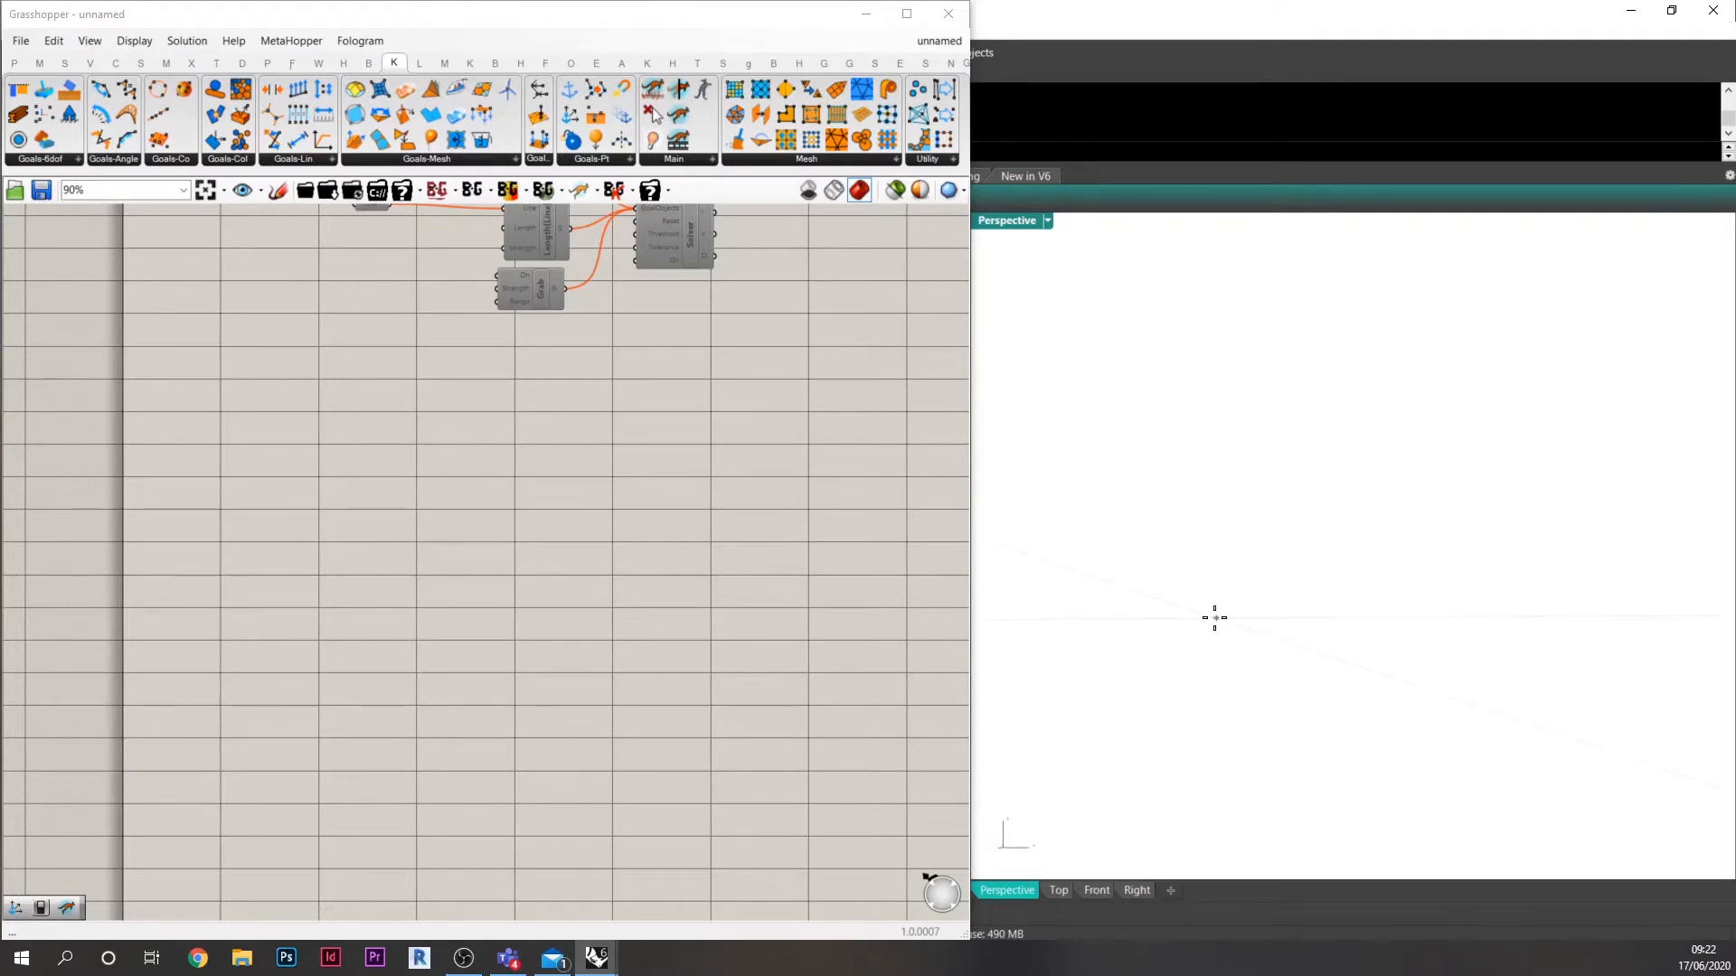
left_click_drag(1189, 609, 1225, 507)
middle_click(1225, 508)
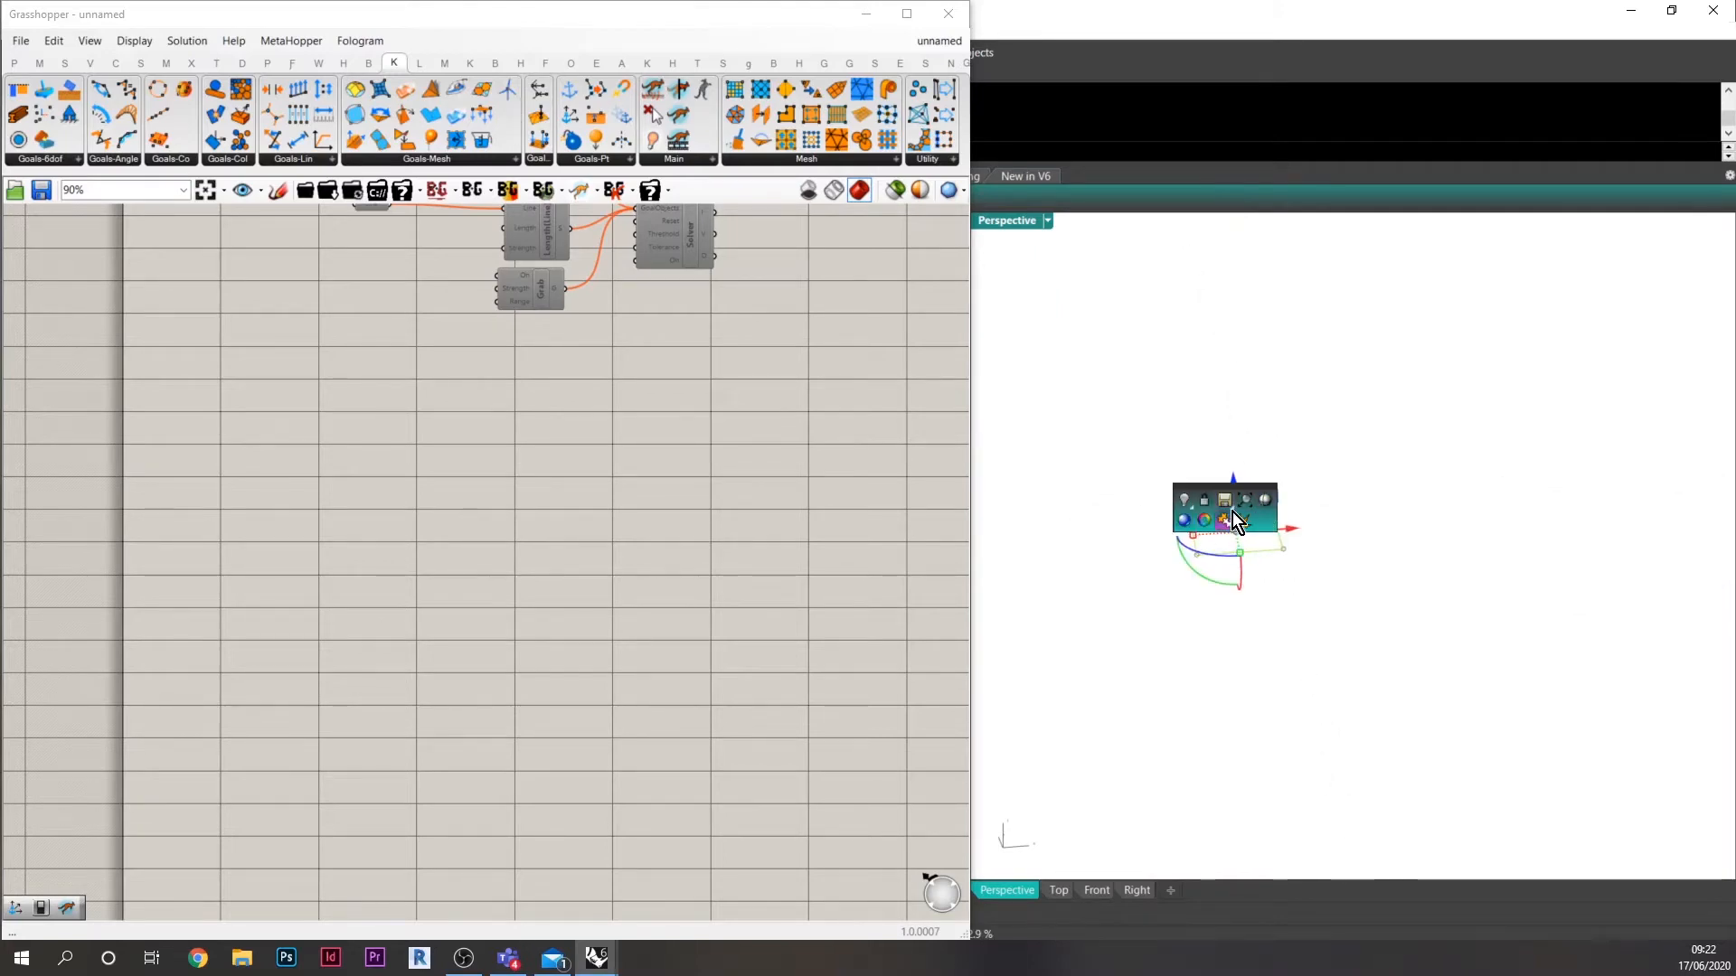
left_click(1246, 502)
left_click(1306, 507)
scroll(1450, 539, "down", 5)
scroll(1452, 540, "up", 6)
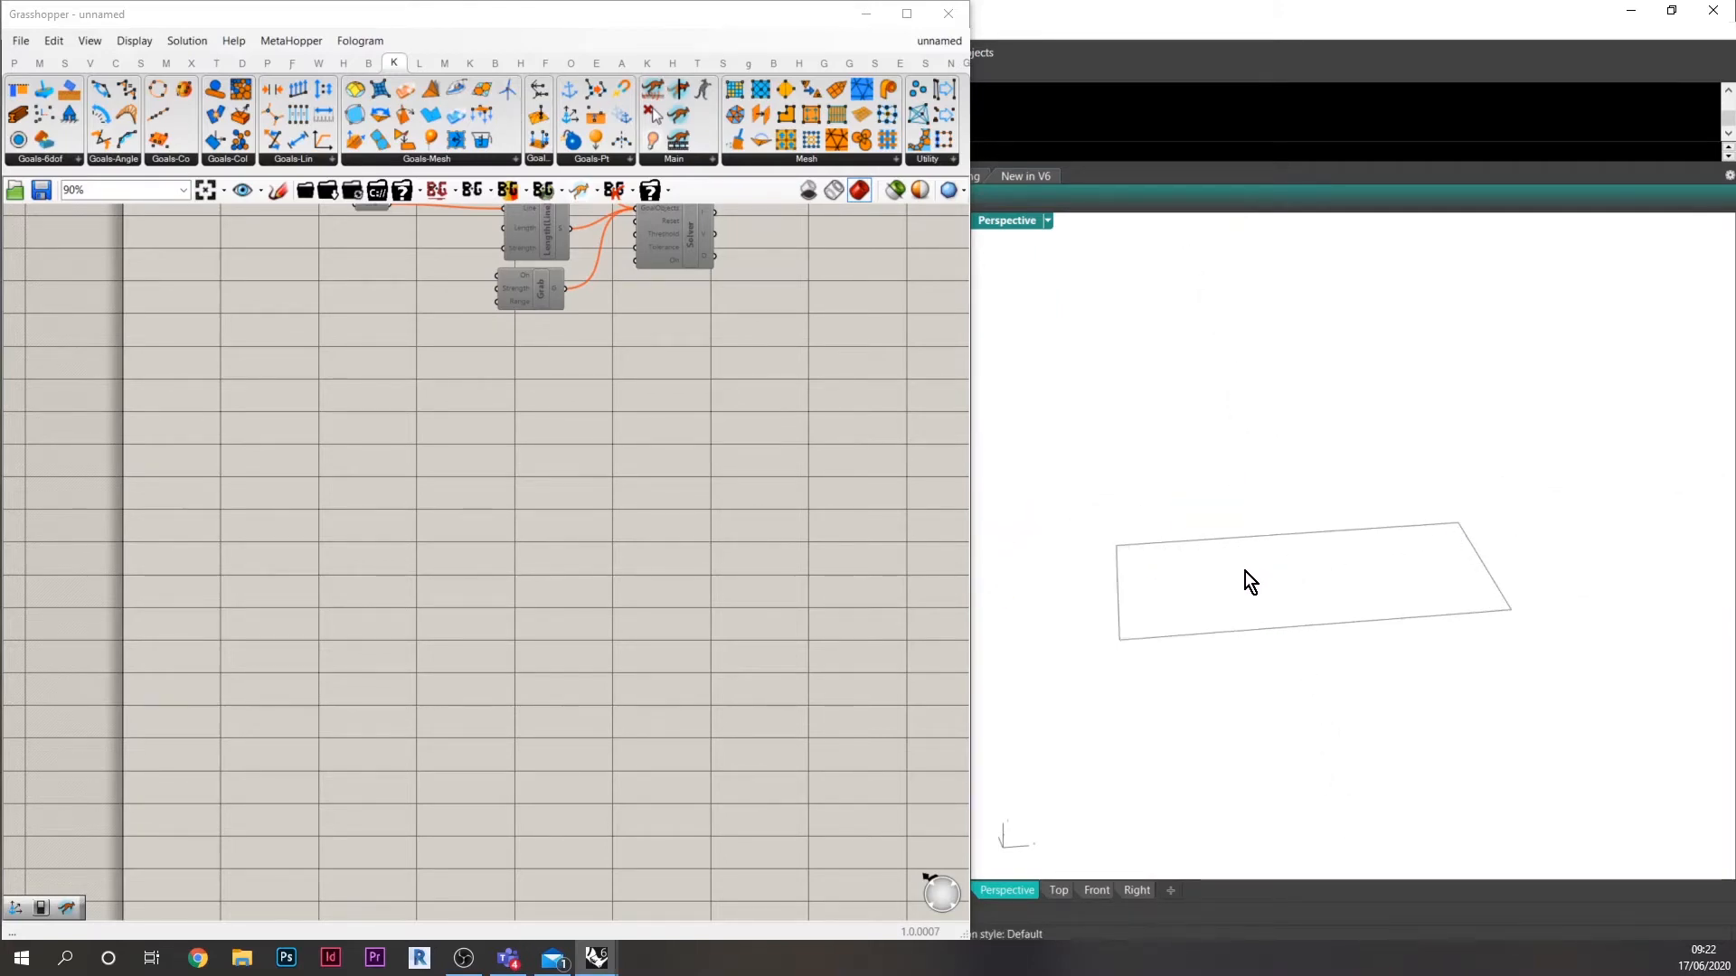
Add a Geometry parameter on the empty canvas beneath the line definition and reference the Rhino rectangle in it.
right_click_drag(477, 403, 519, 434)
double_click(376, 484)
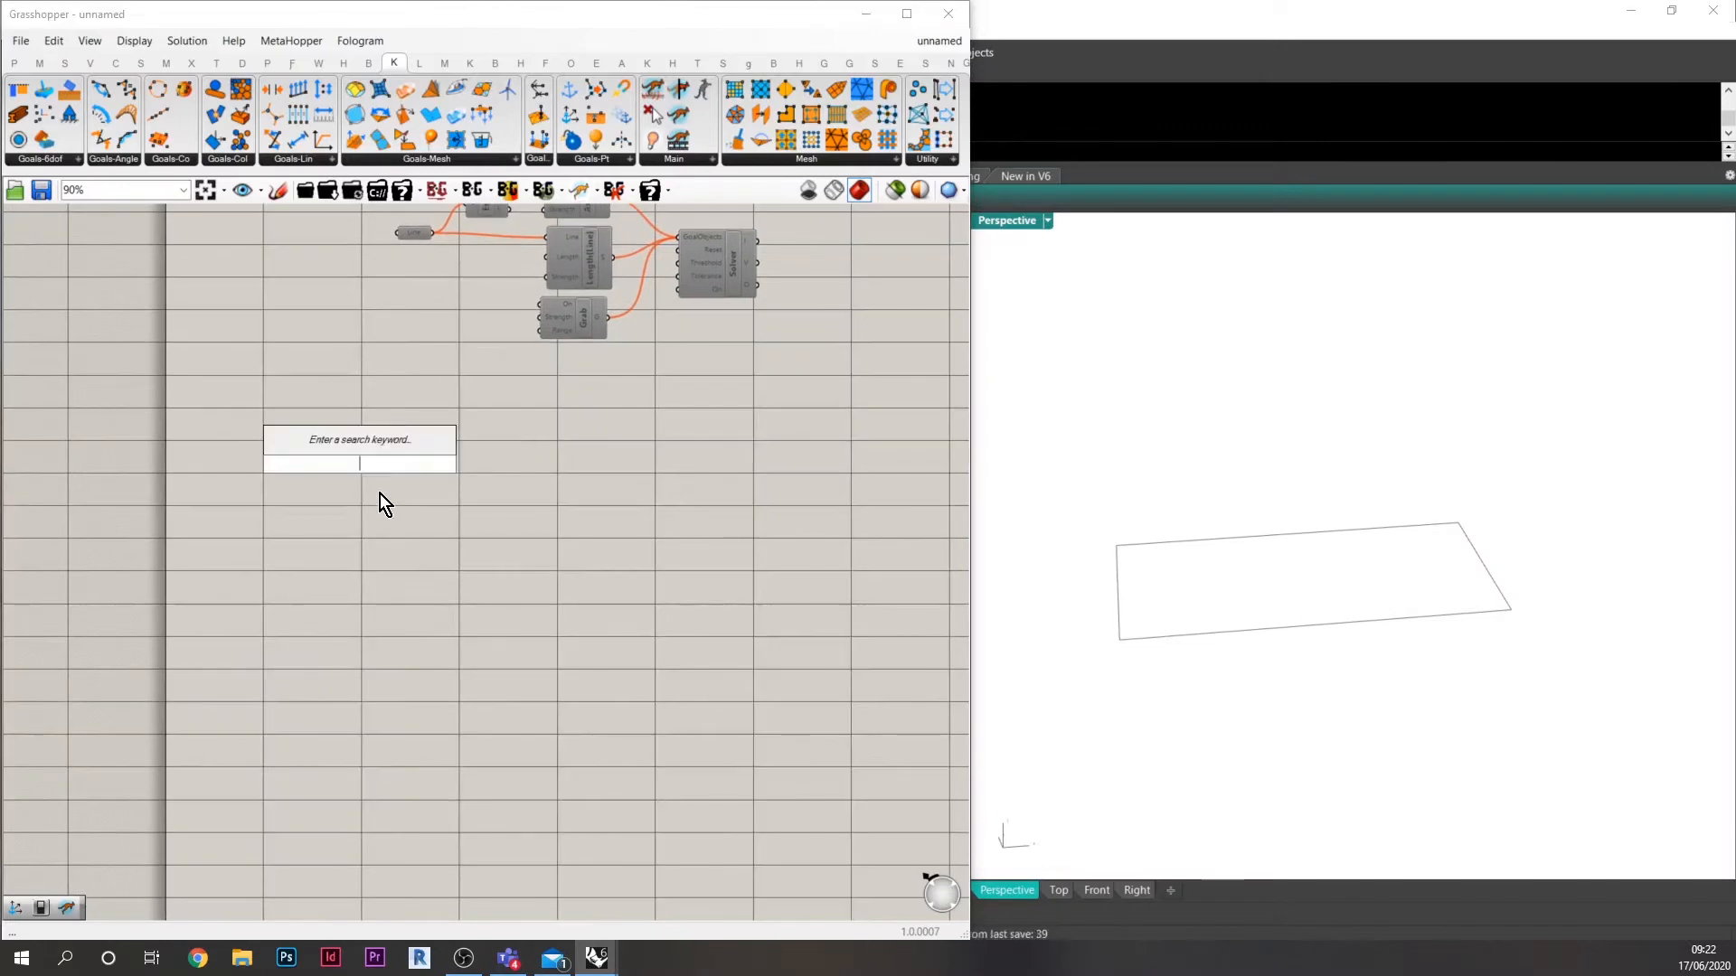
type("ge")
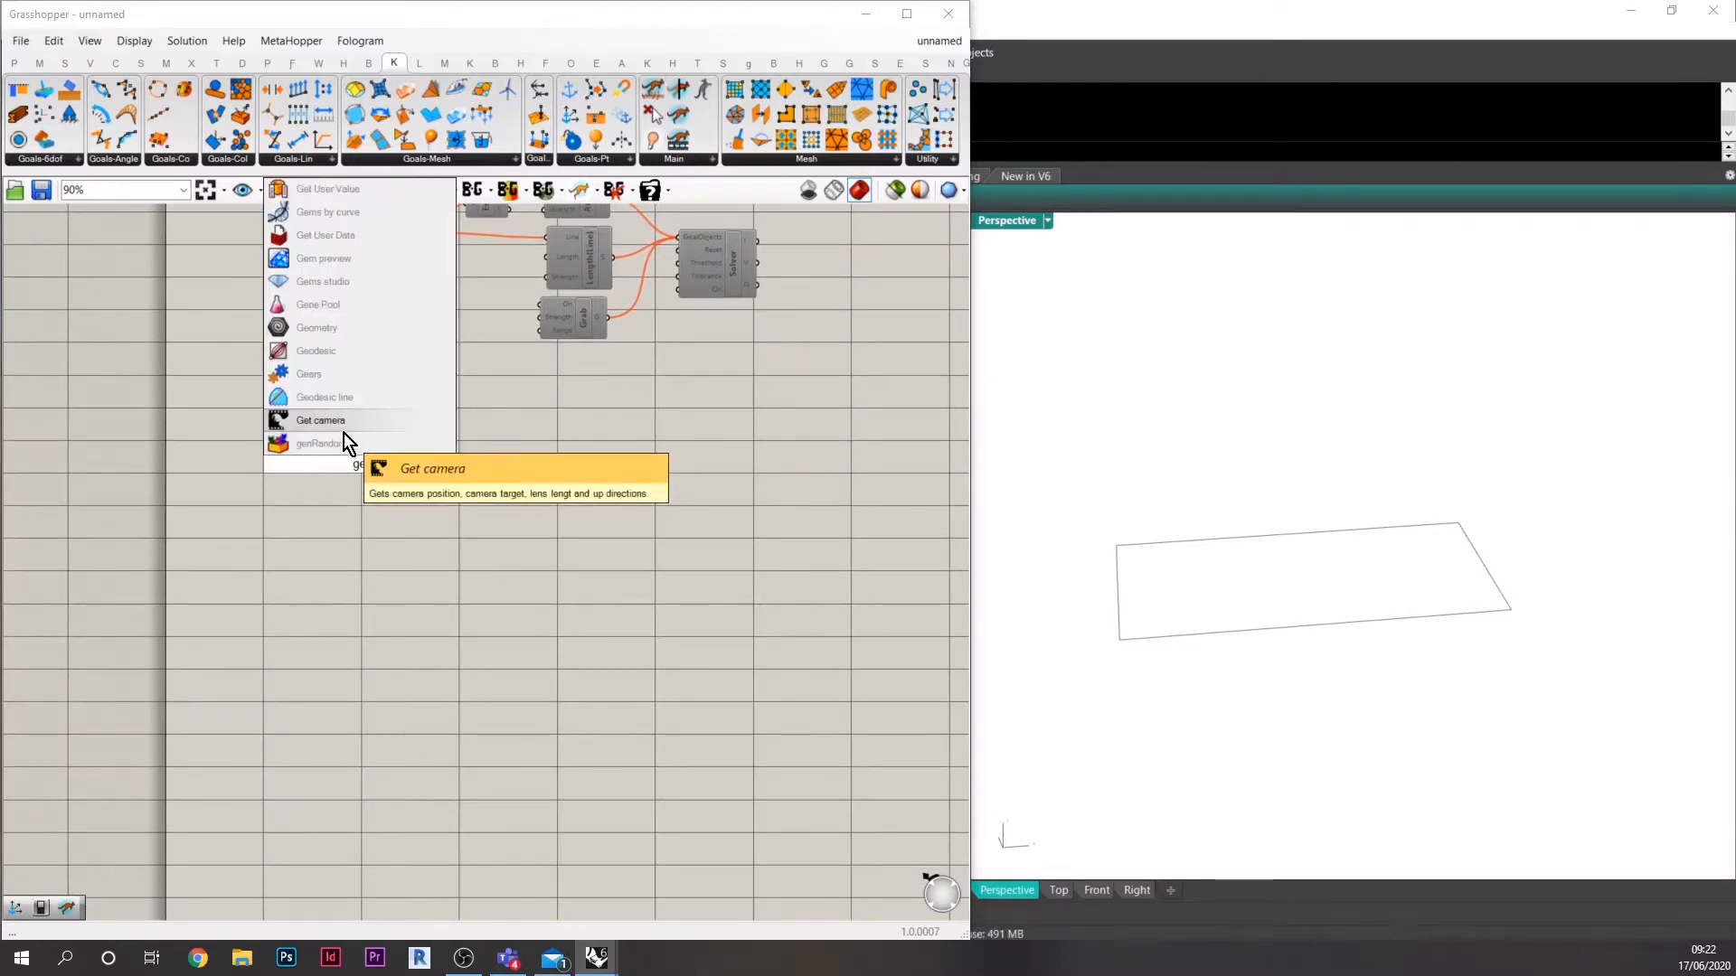
key("BackSpace")
key("Return")
right_click(358, 466)
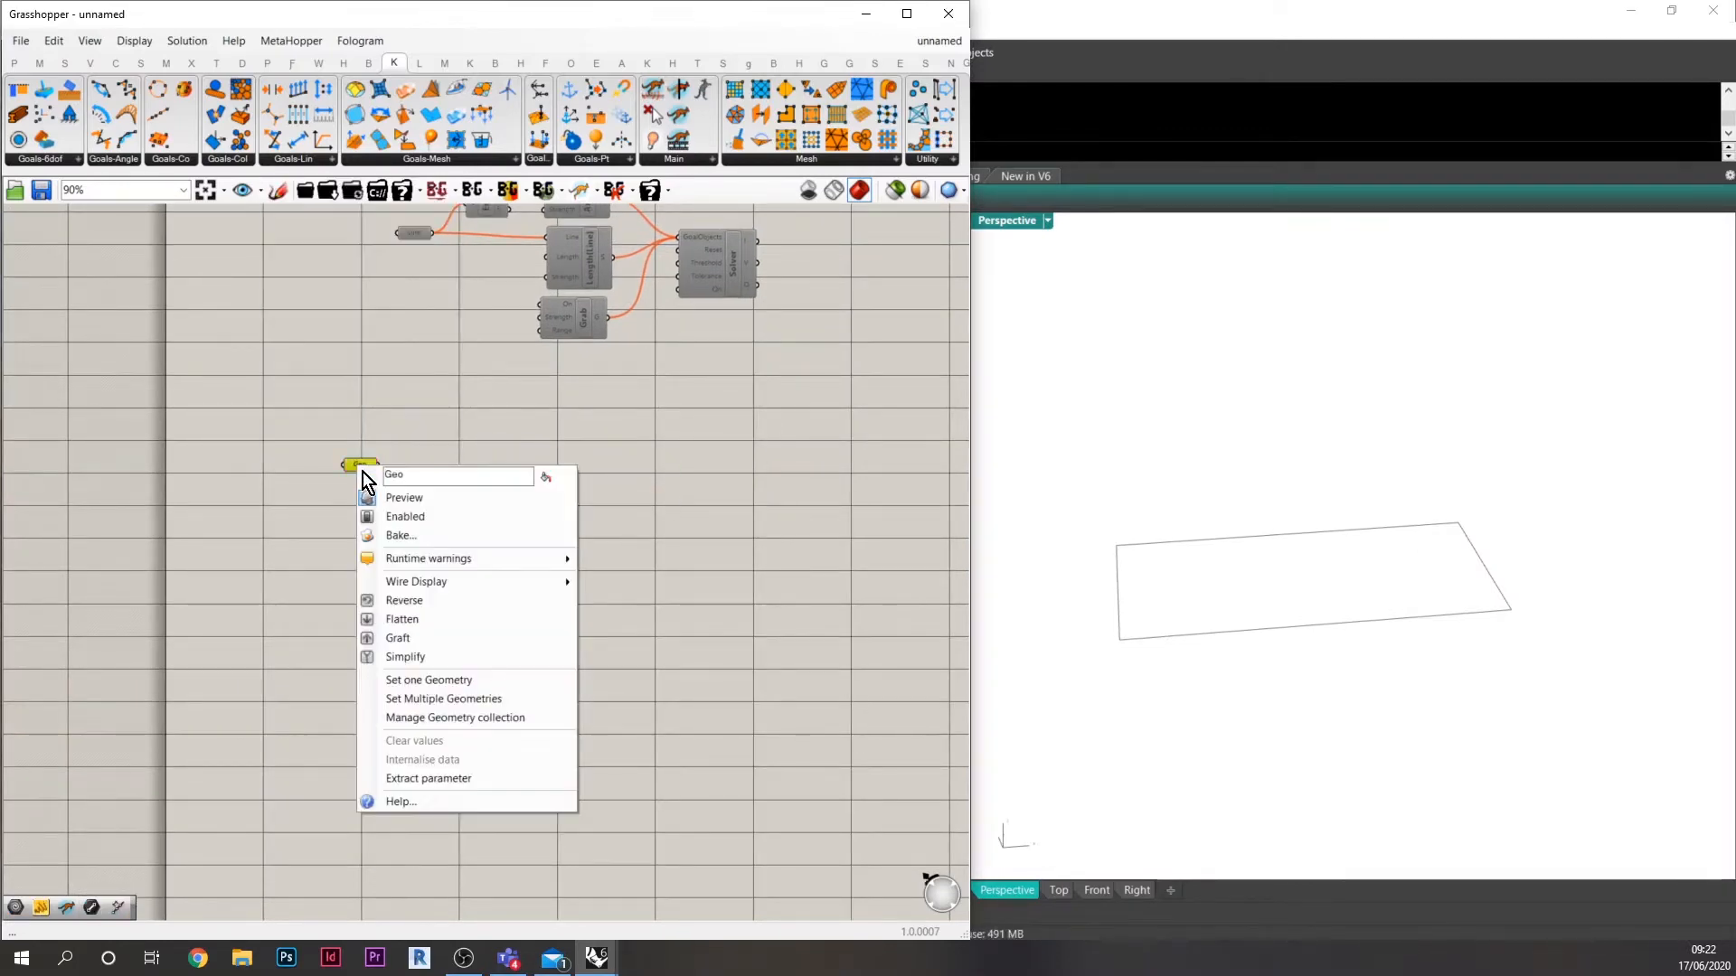
left_click(453, 682)
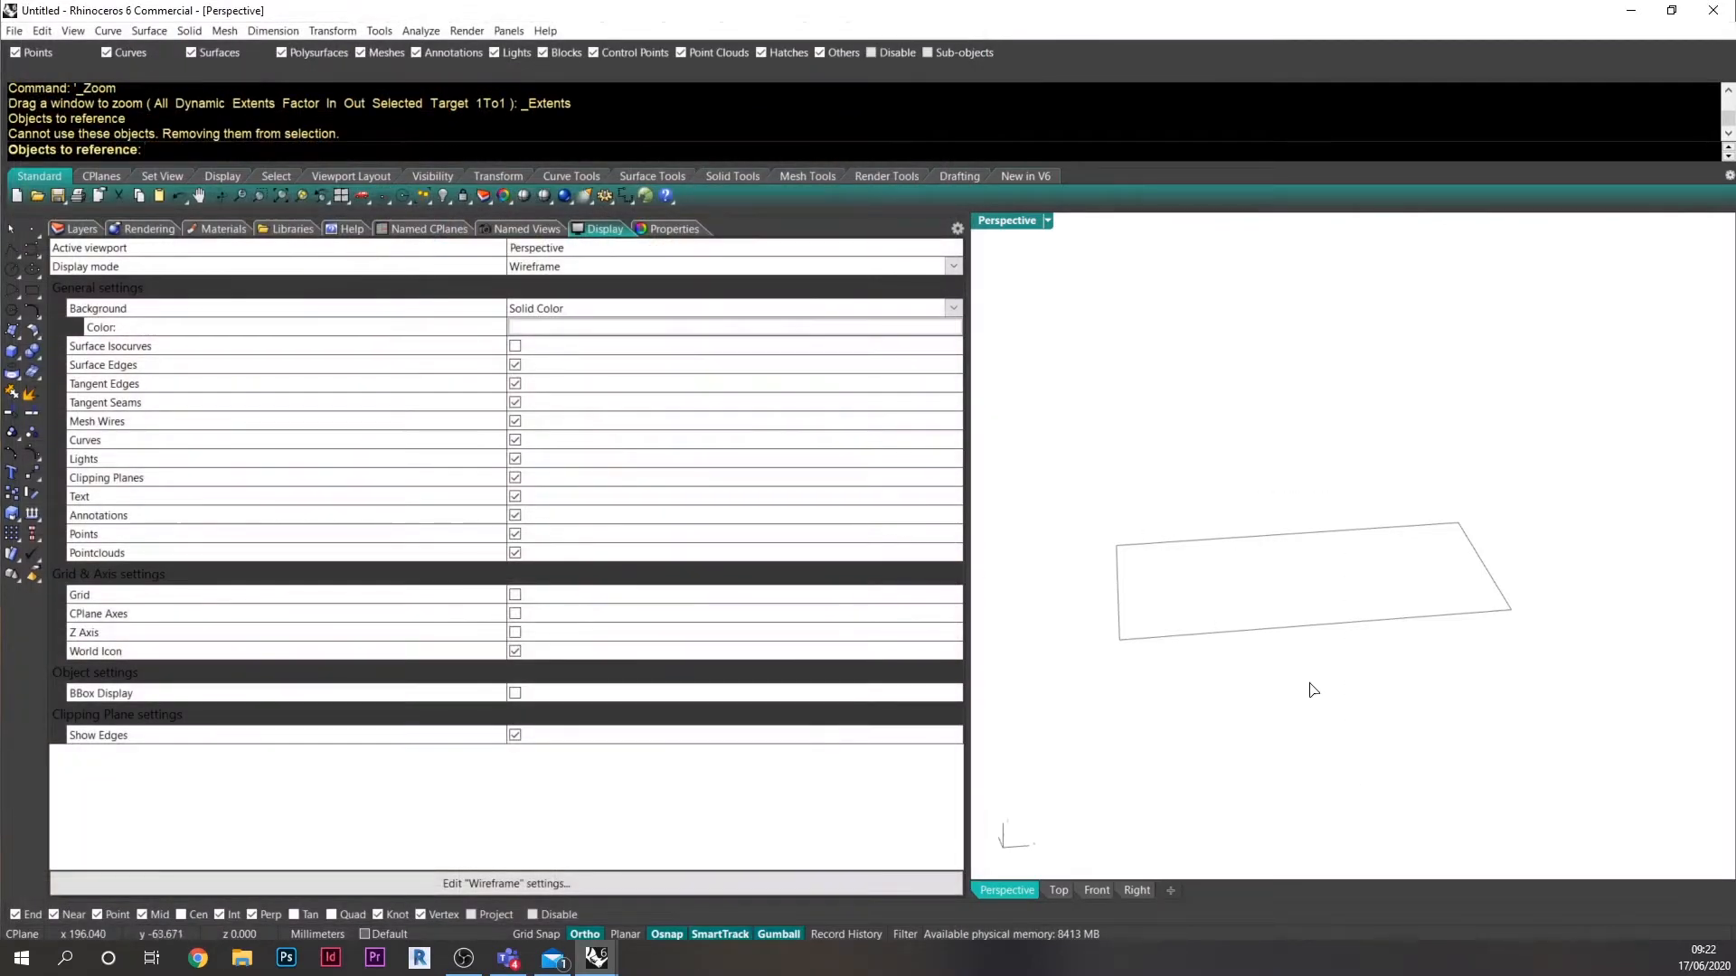
left_click(1220, 541)
Add a Boundary Surfaces component and connect the Geometry parameter to its edge input.
scroll(523, 515, "up", 5)
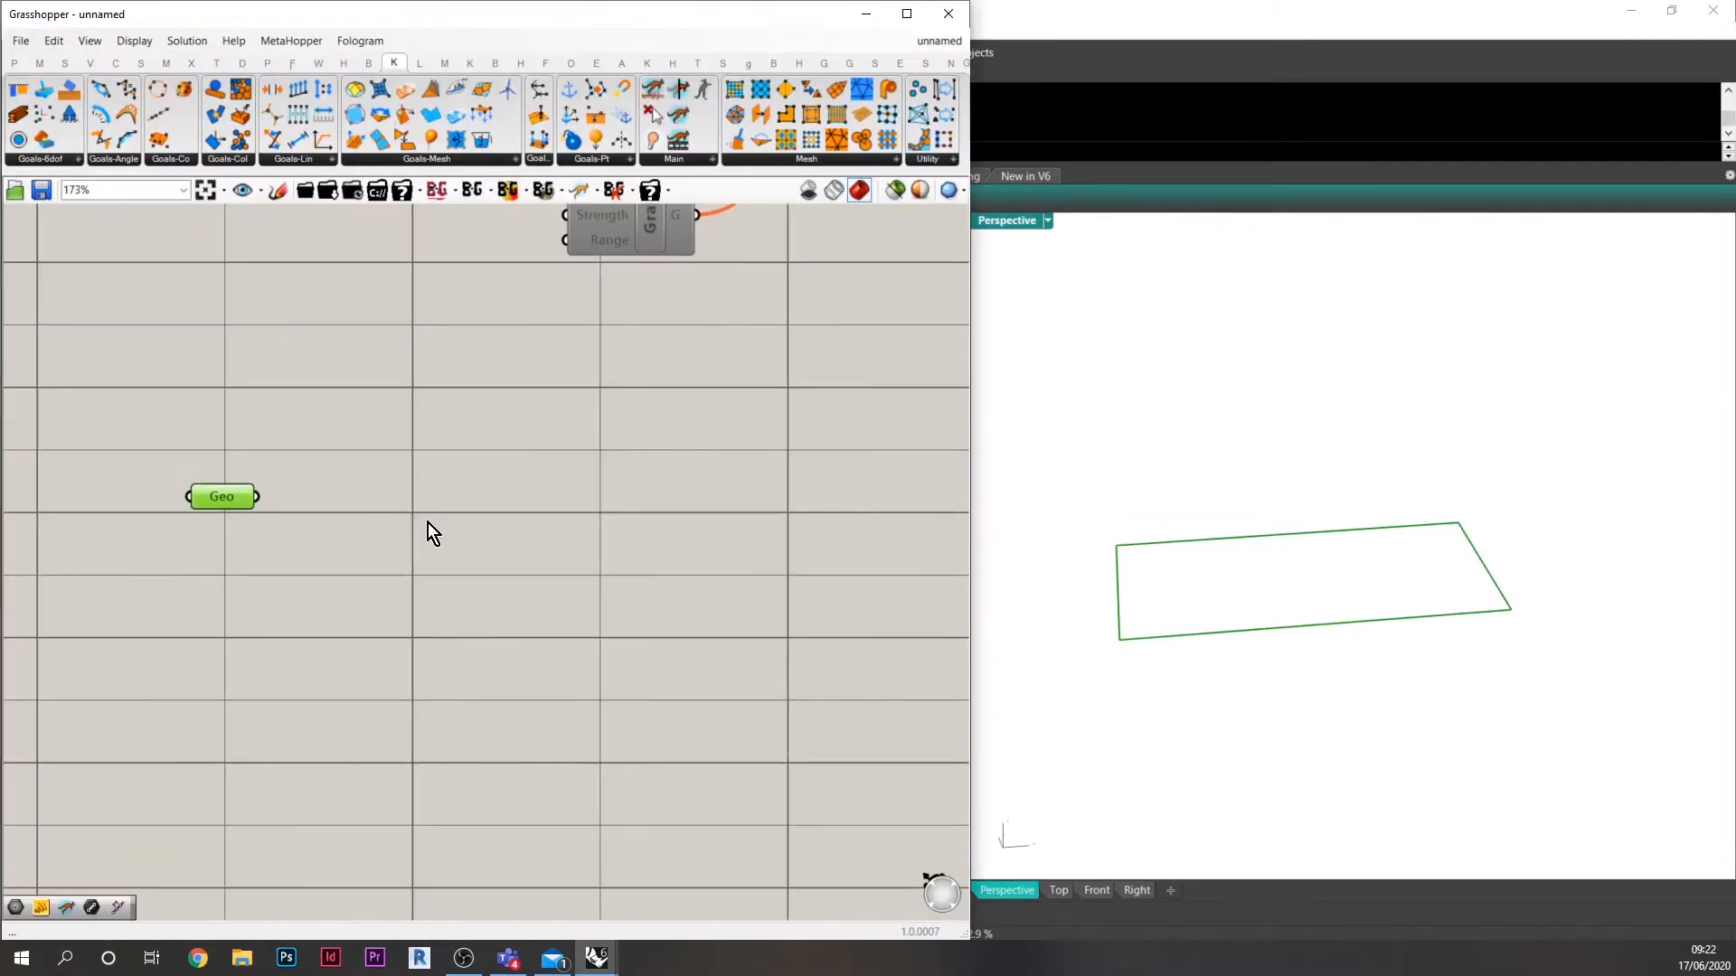
double_click(426, 522)
type("bound")
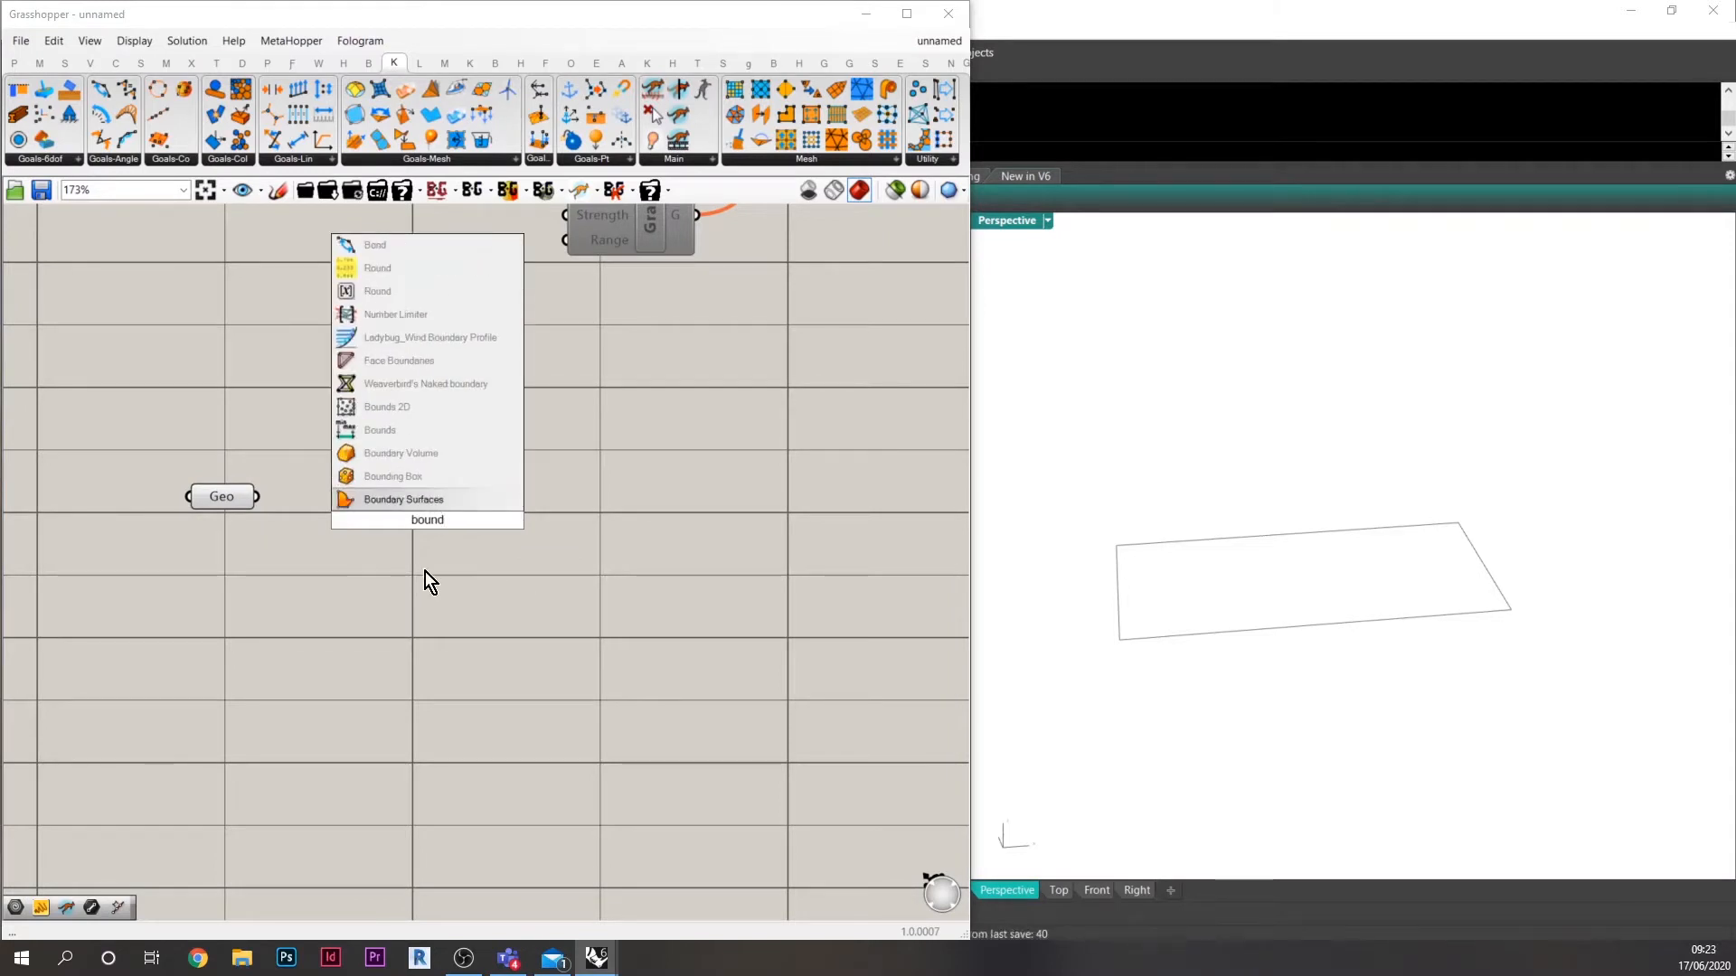
key("Return")
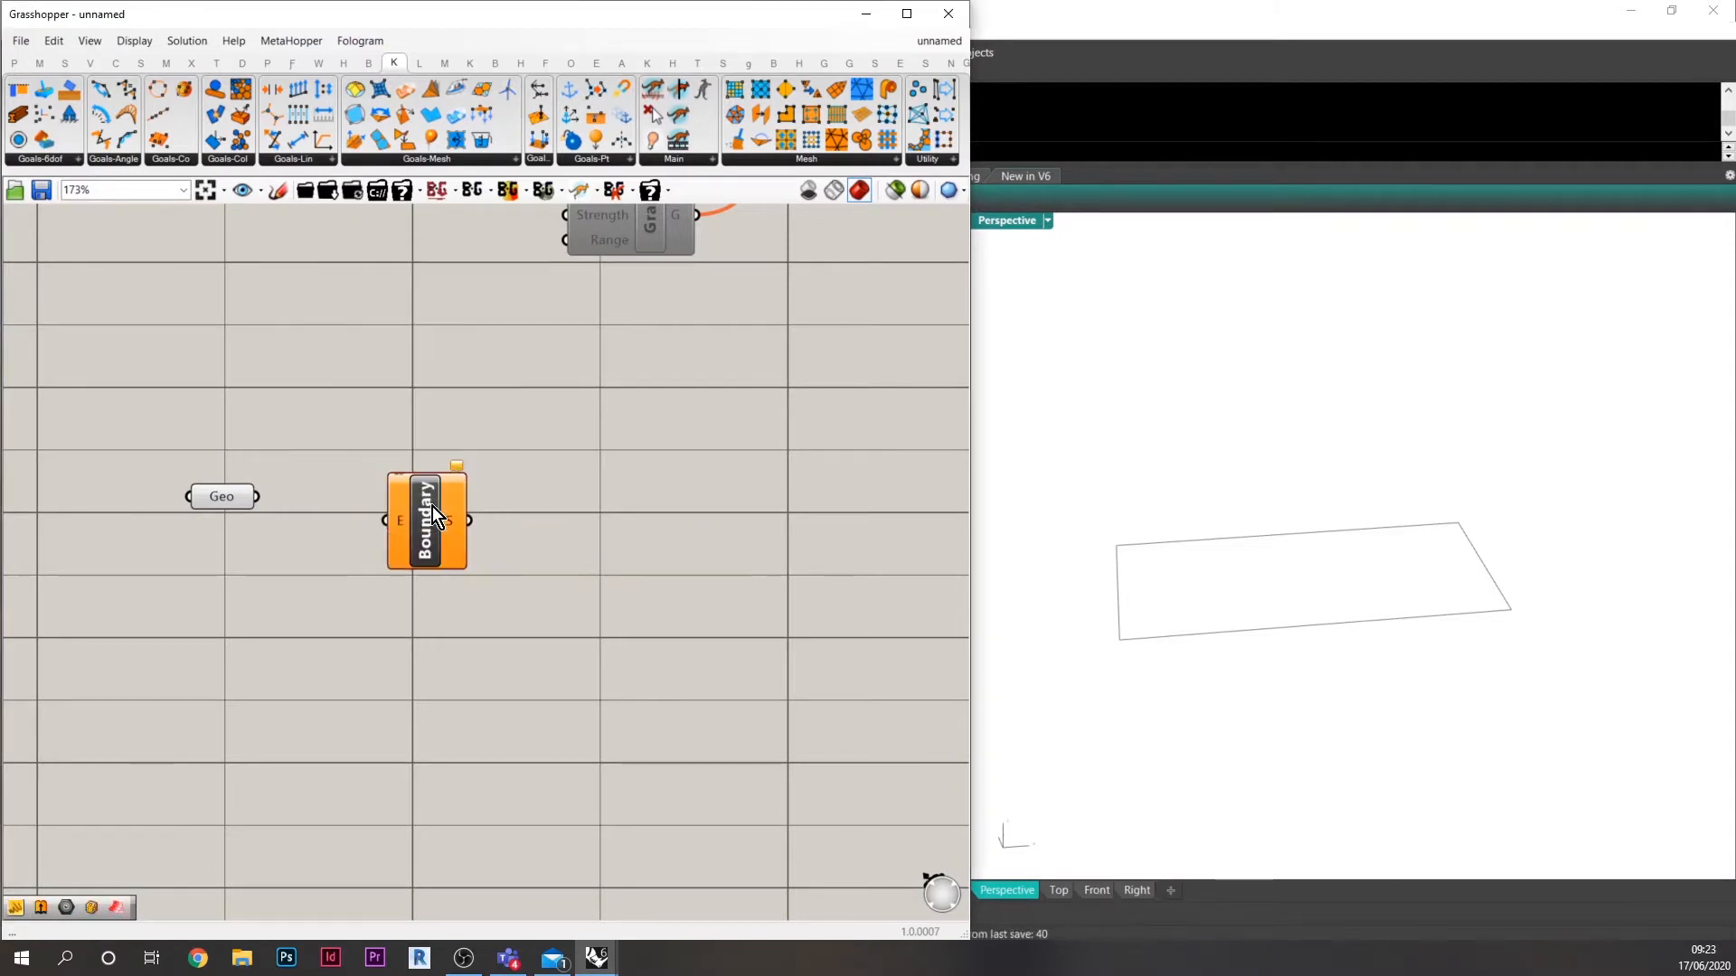
left_click_drag(390, 517, 435, 512)
left_click(593, 530)
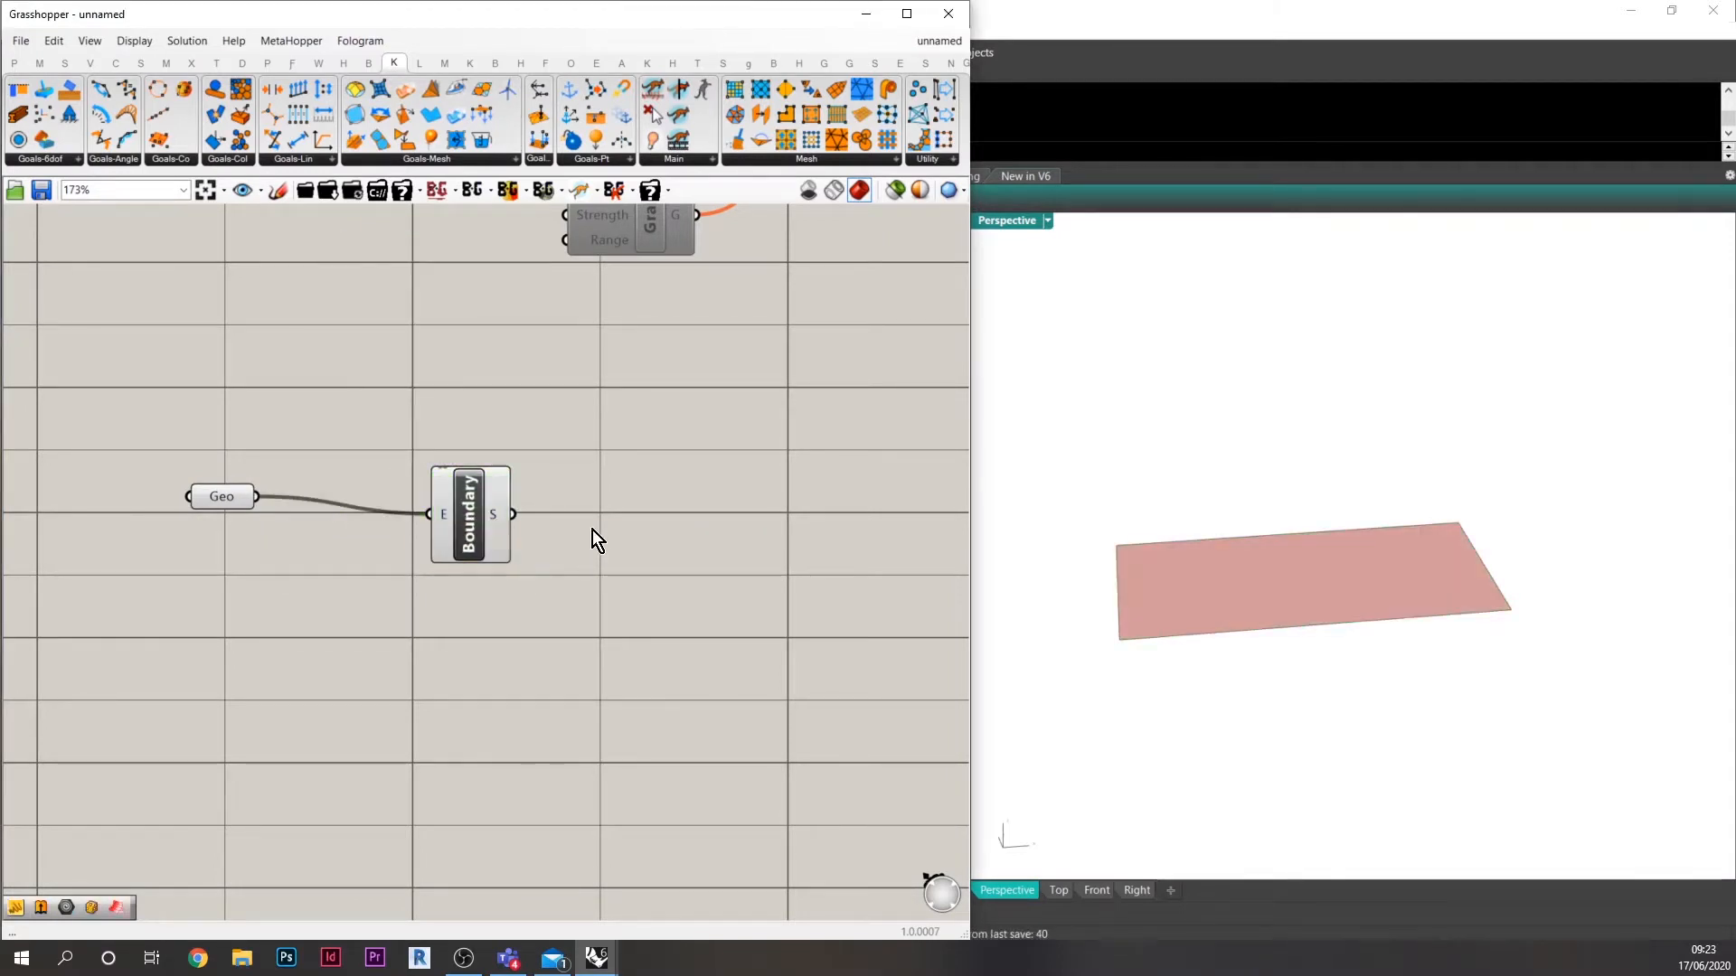
Add a Mesh Breps (Karamba3D) component beside the Boundary Surfaces component.
right_click_drag(1267, 606, 1372, 647)
right_click_drag(700, 570, 600, 562)
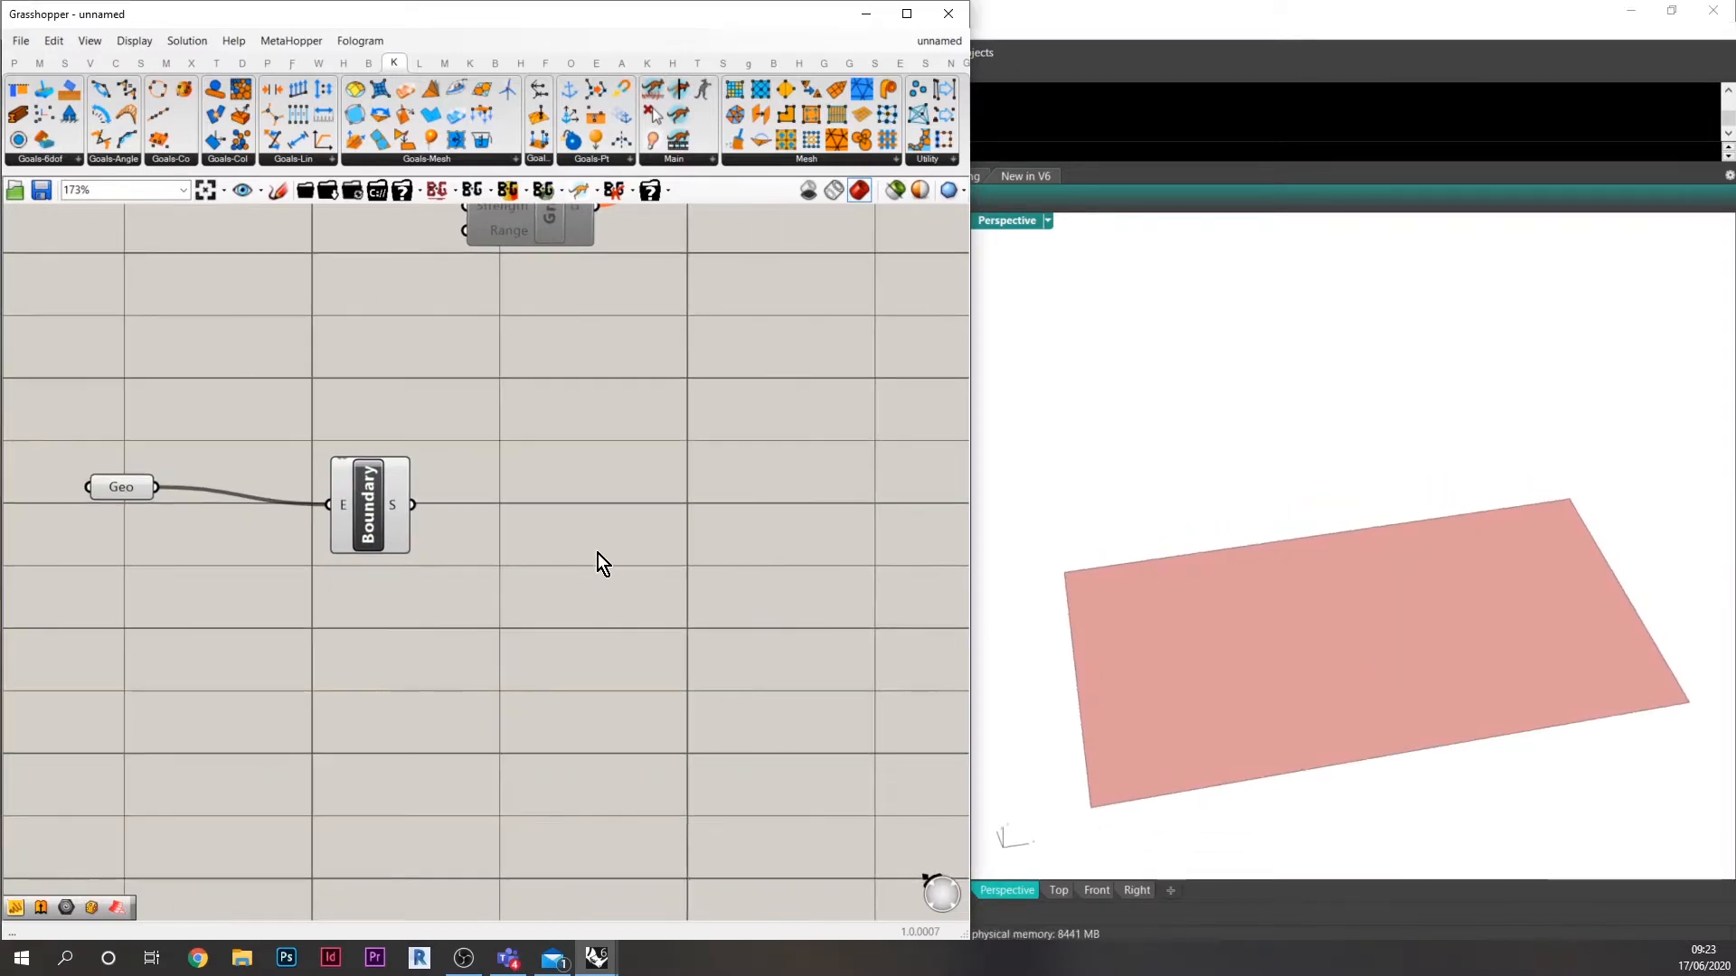
double_click(599, 554)
type("mesh")
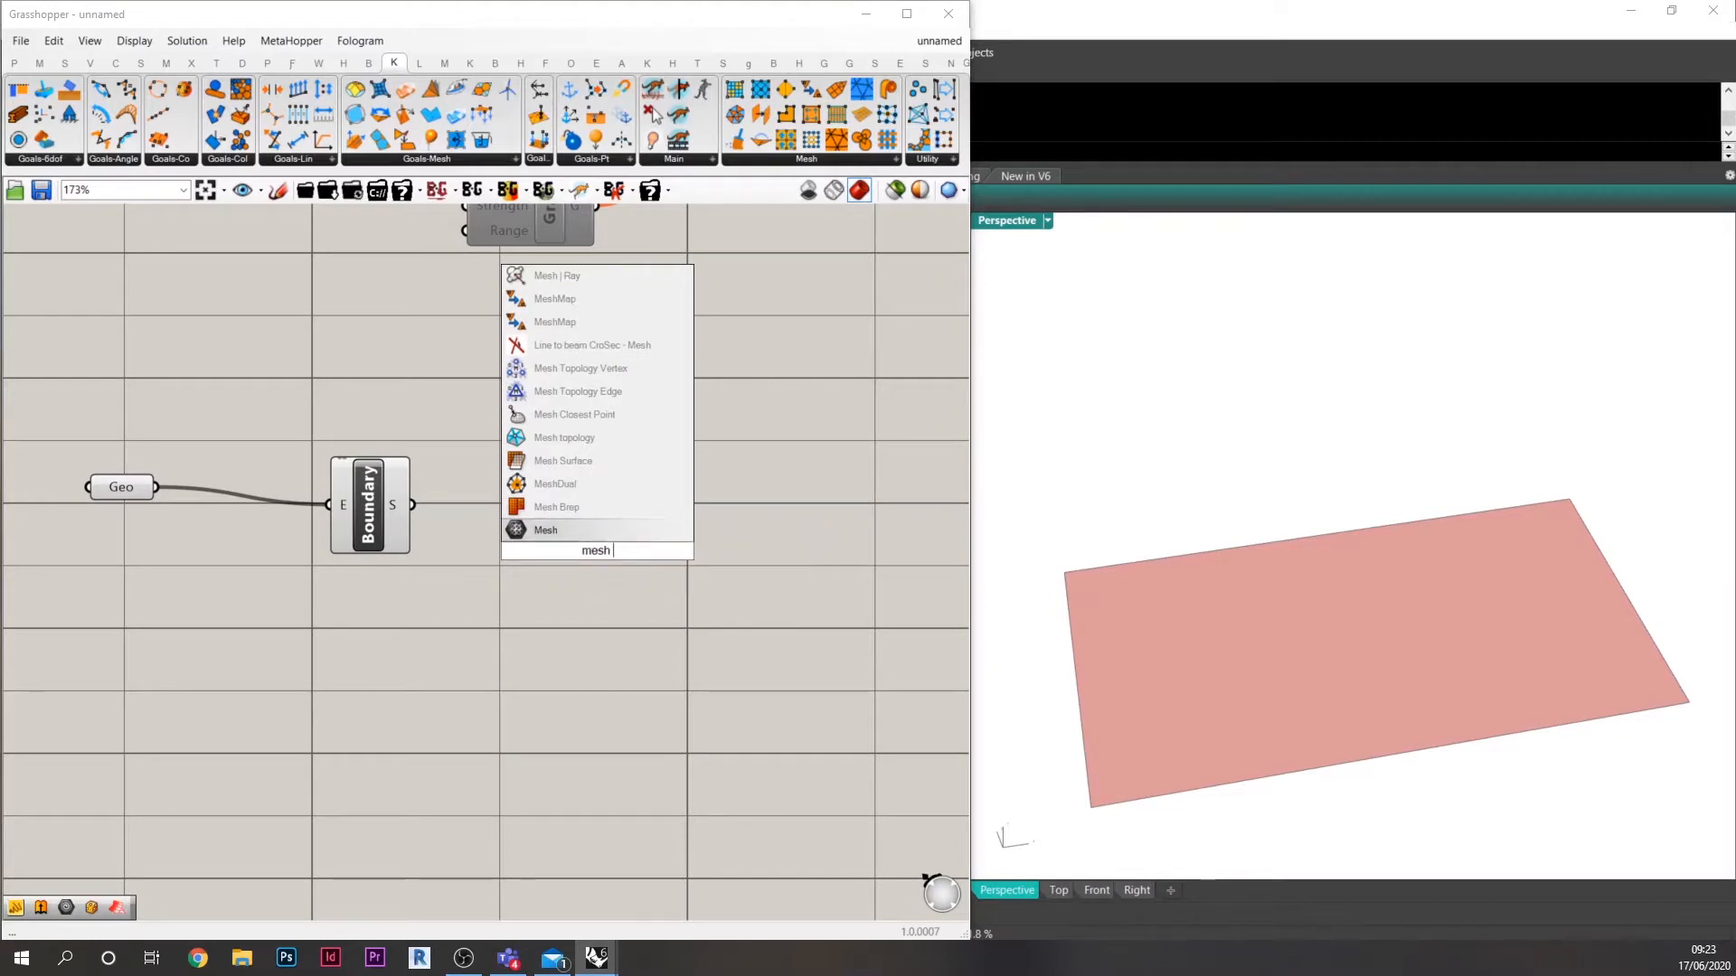
type(" breps")
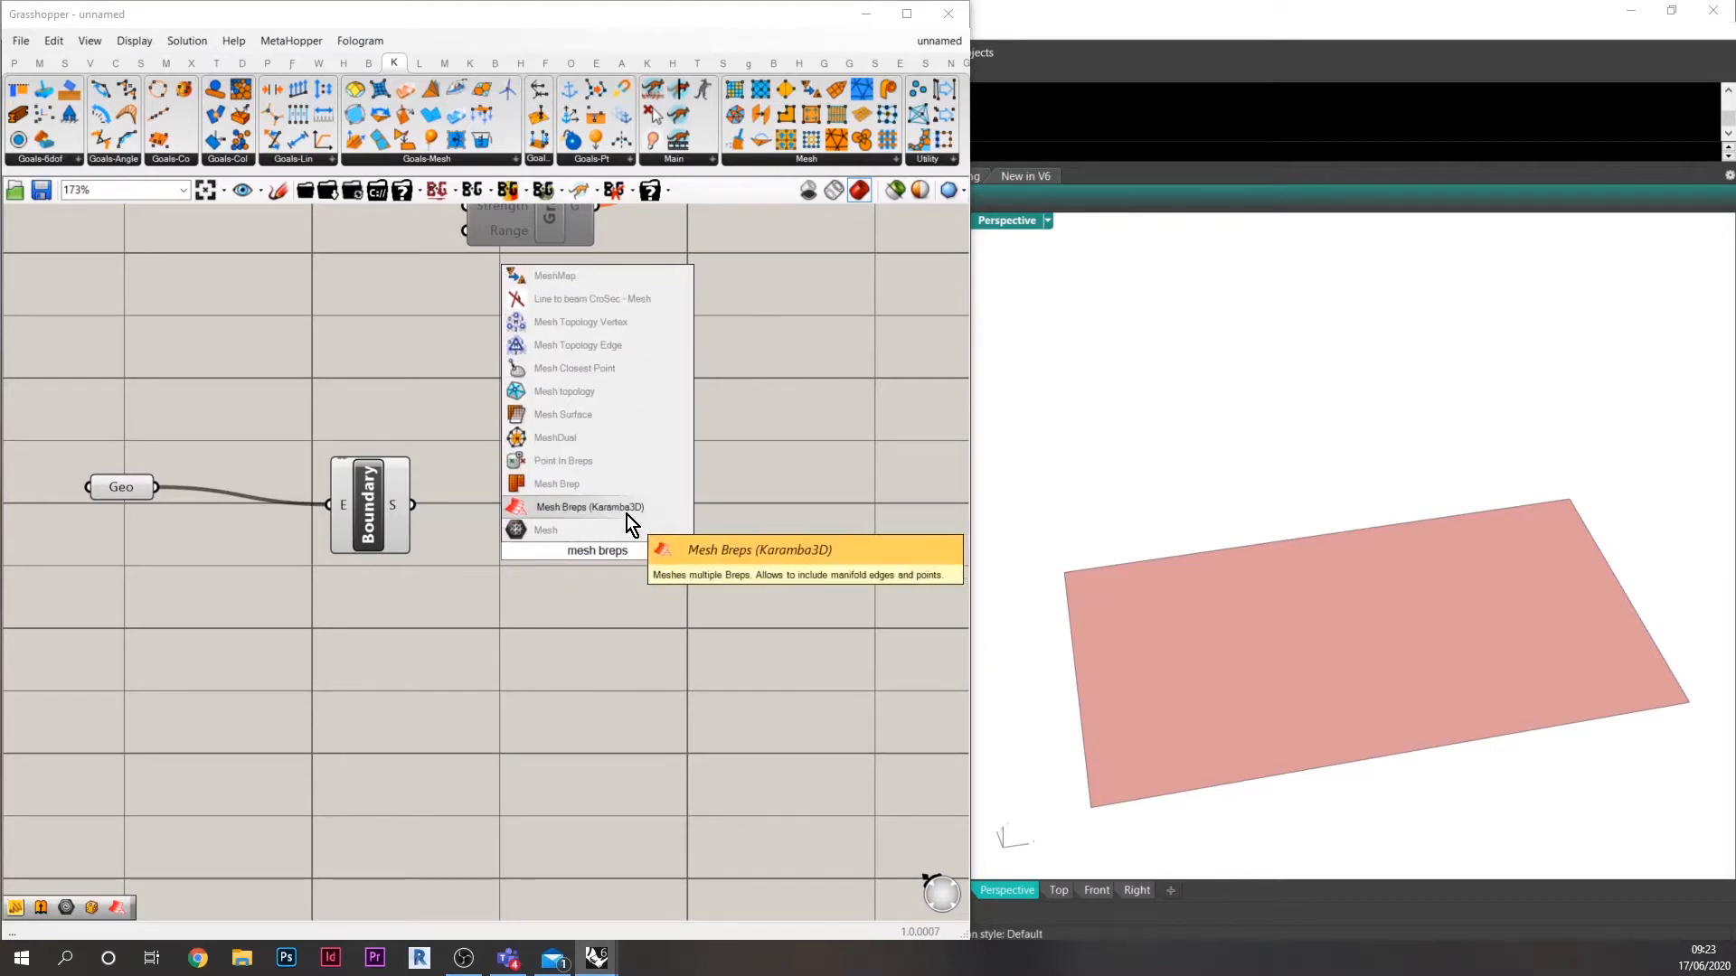
left_click(626, 513)
Feed a number slider of 20 into Mesh Breps' MRes input and the boundary surface into its Brep input.
double_click(406, 617)
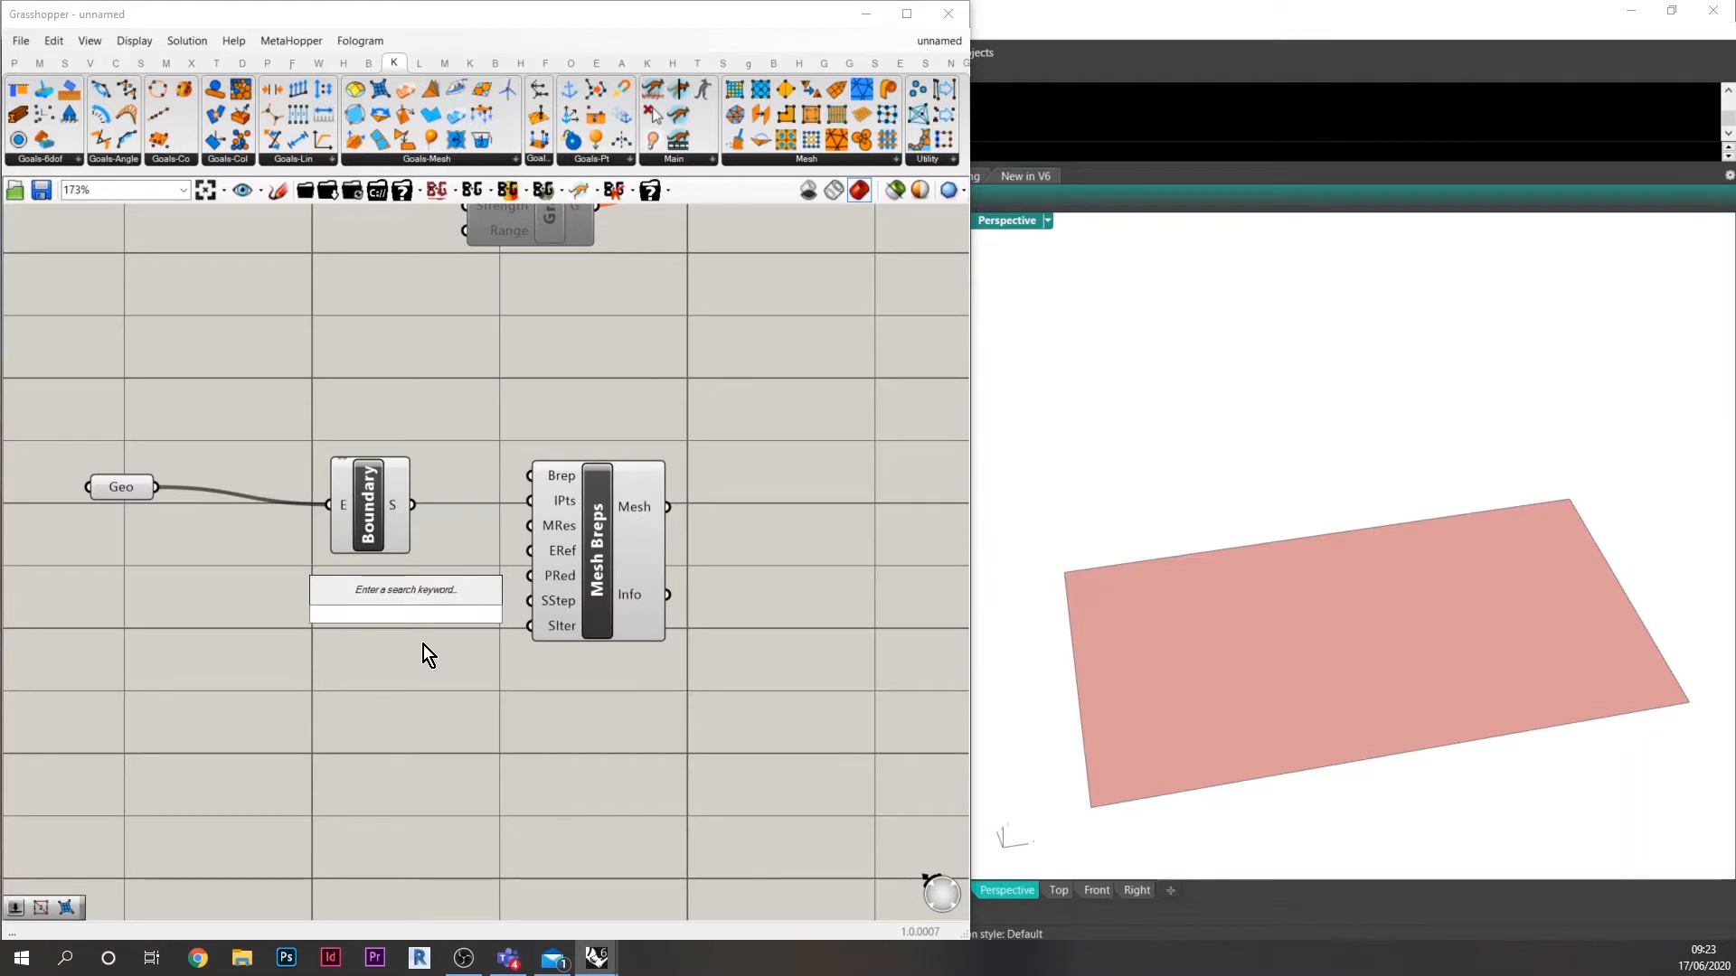
type("20")
key("Return")
left_click_drag(440, 615, 530, 525)
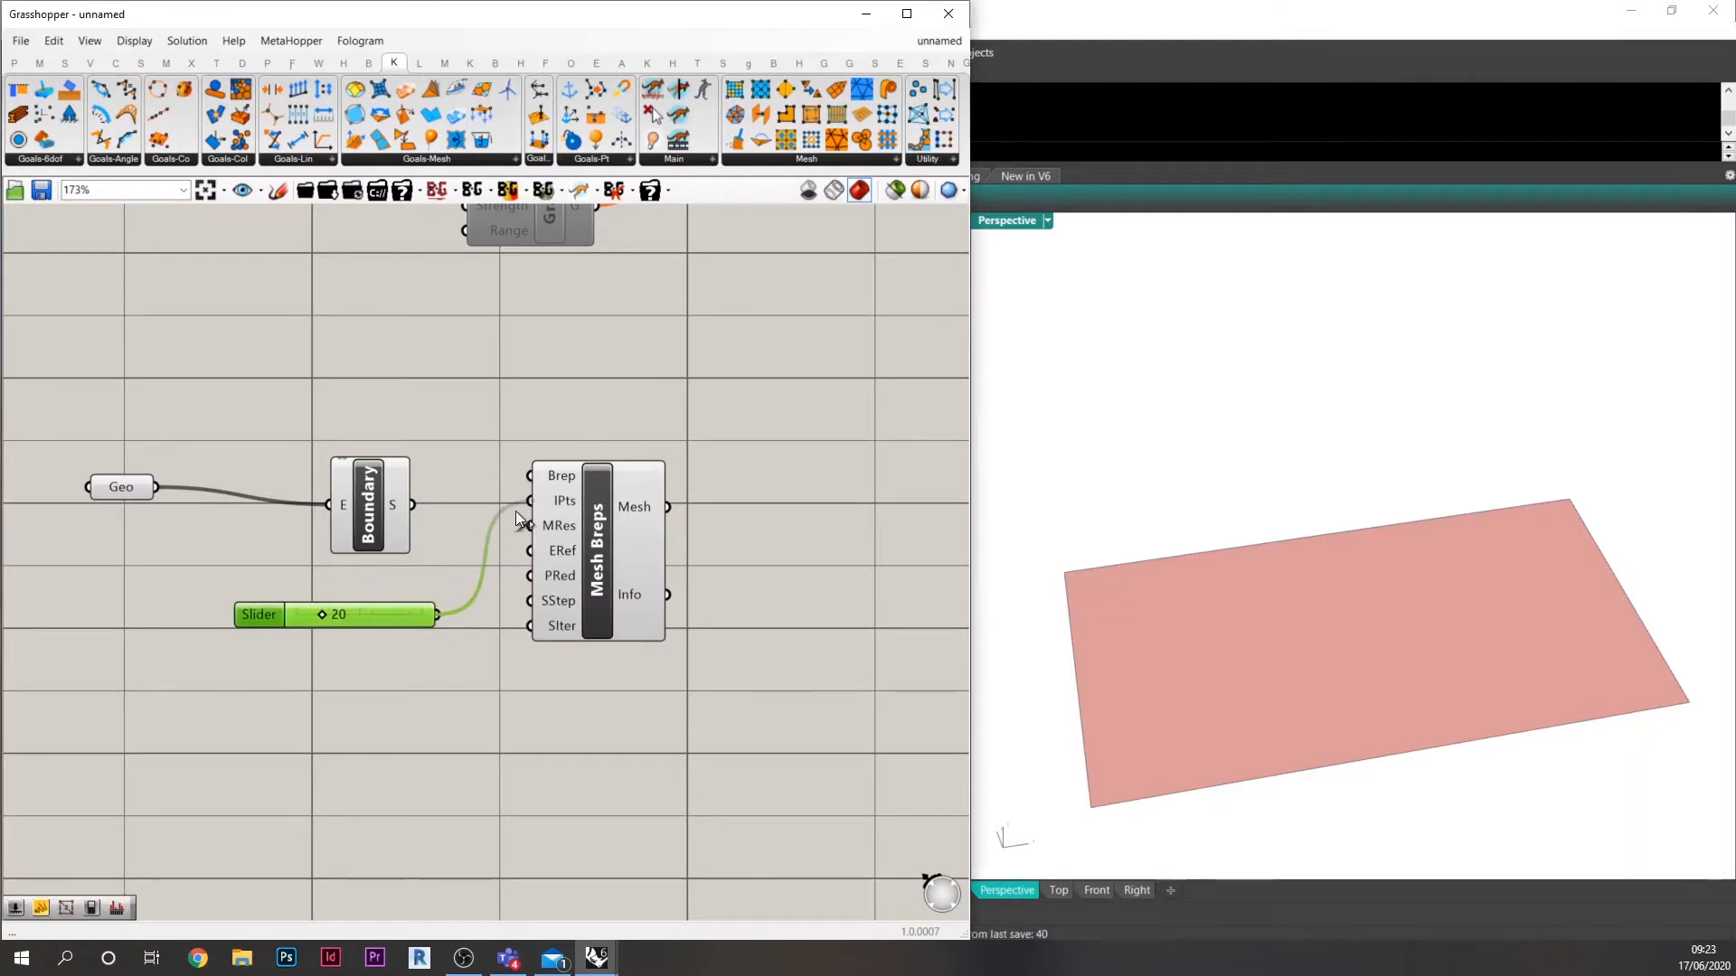
left_click_drag(419, 511, 601, 554)
Add a Mesh Edges component and connect the Mesh Breps mesh output to it to preview the mesh edges.
double_click(757, 563)
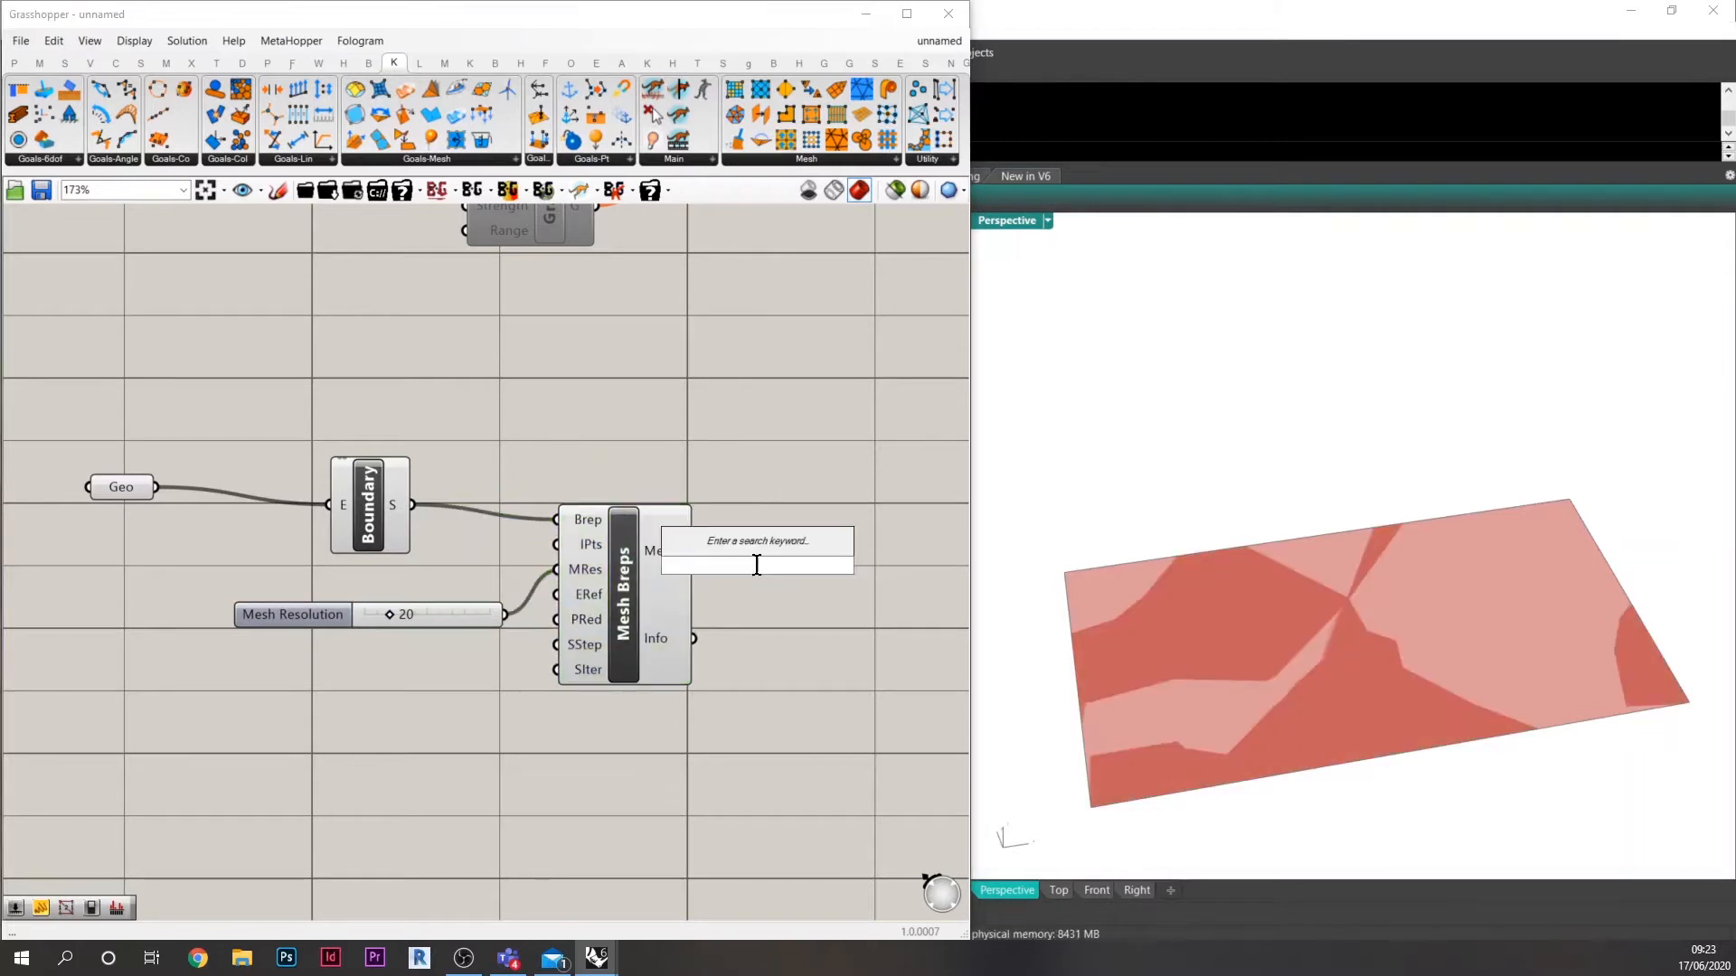
type("mesh edges")
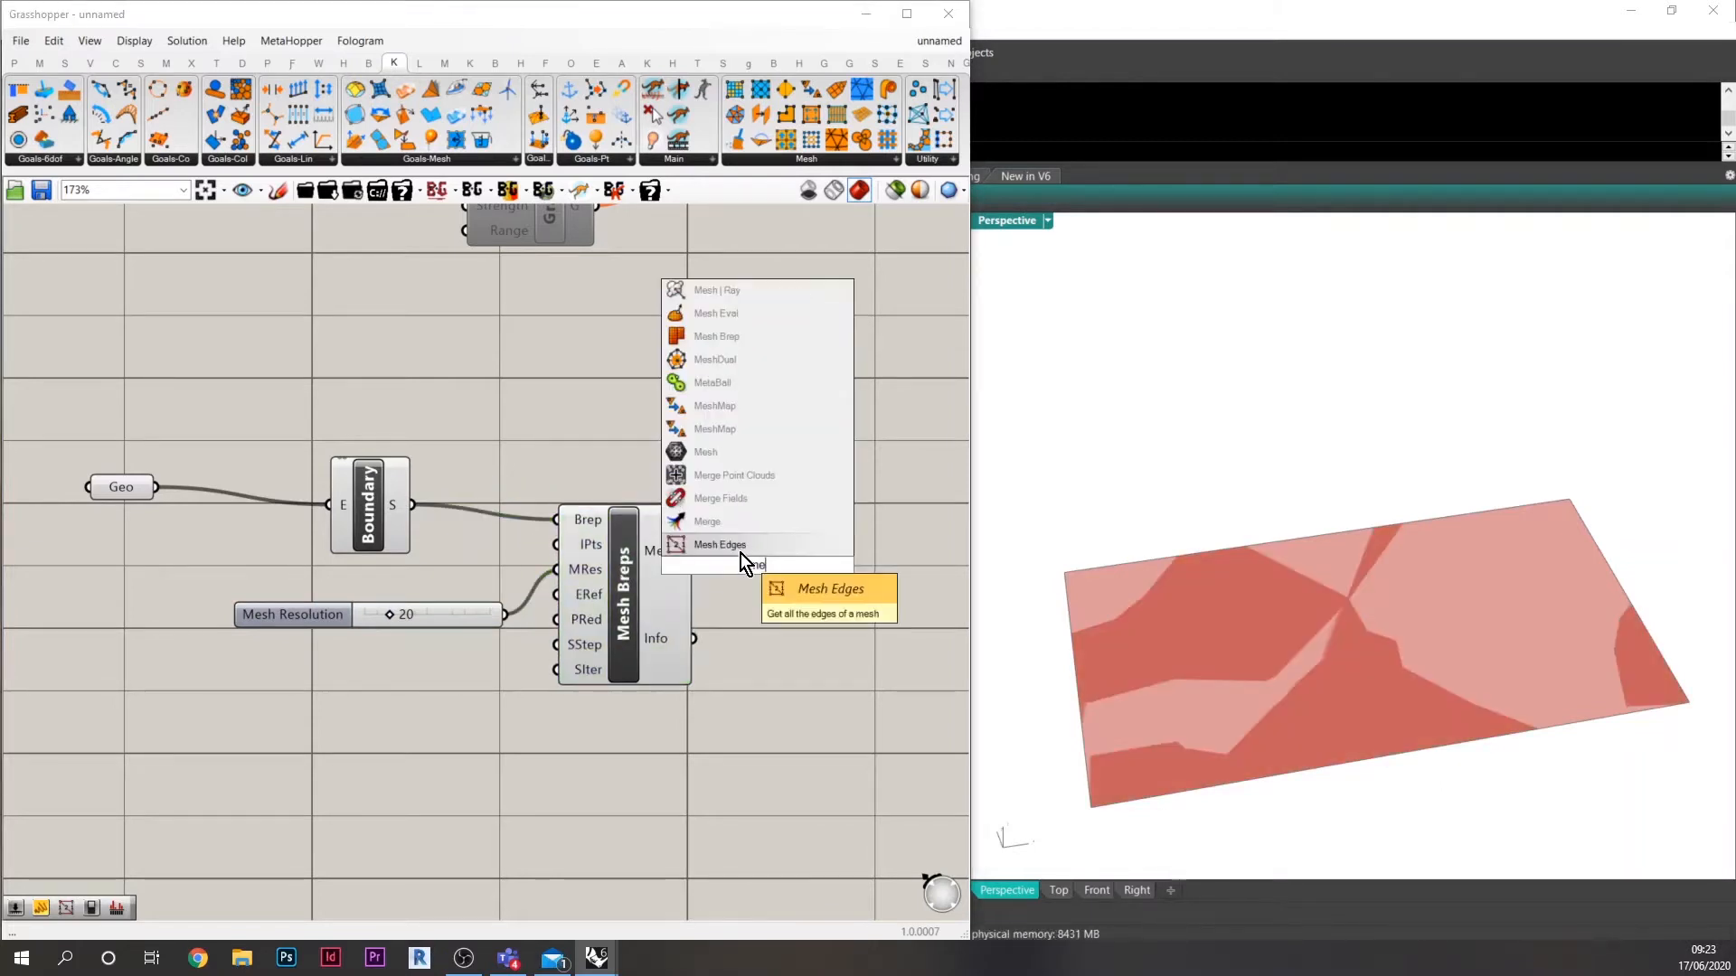
left_click(740, 553)
left_click_drag(772, 546, 731, 535)
left_click_drag(779, 522, 794, 460)
Set the Mesh Resolution slider to 7 and move it closer beneath the Boundary Surfaces component.
right_click_drag(426, 649, 480, 636)
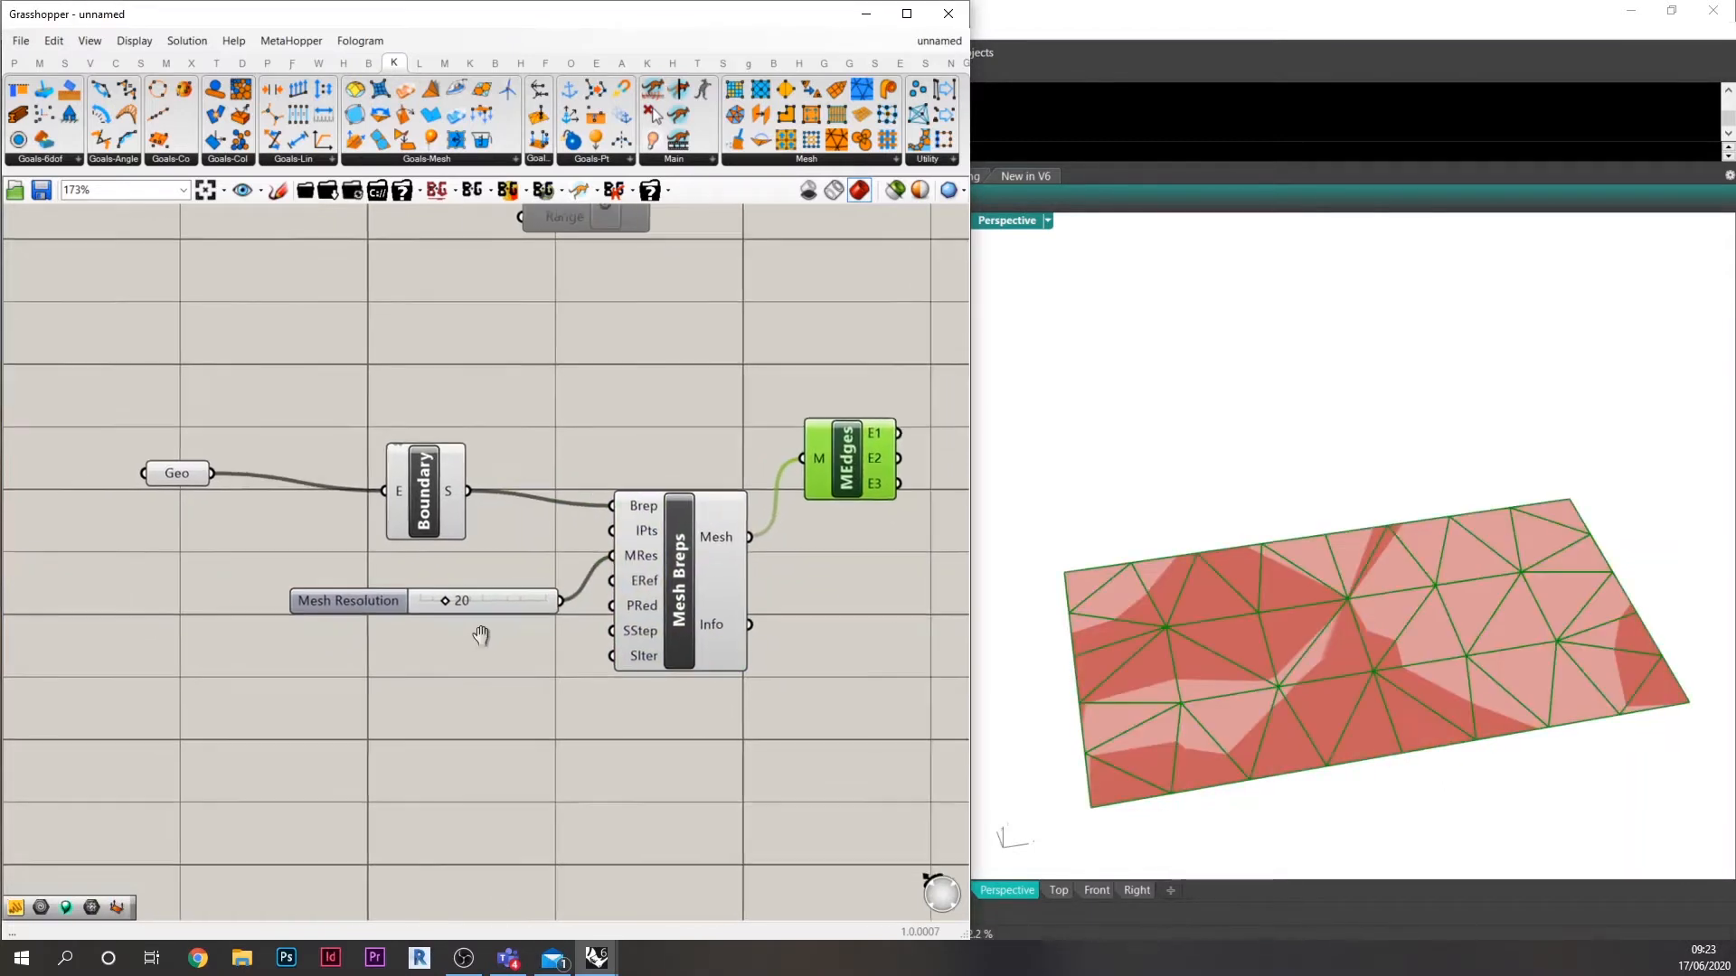
scroll(443, 603, "up", 6)
scroll(428, 602, "up", 2)
left_click_drag(428, 602, 378, 605)
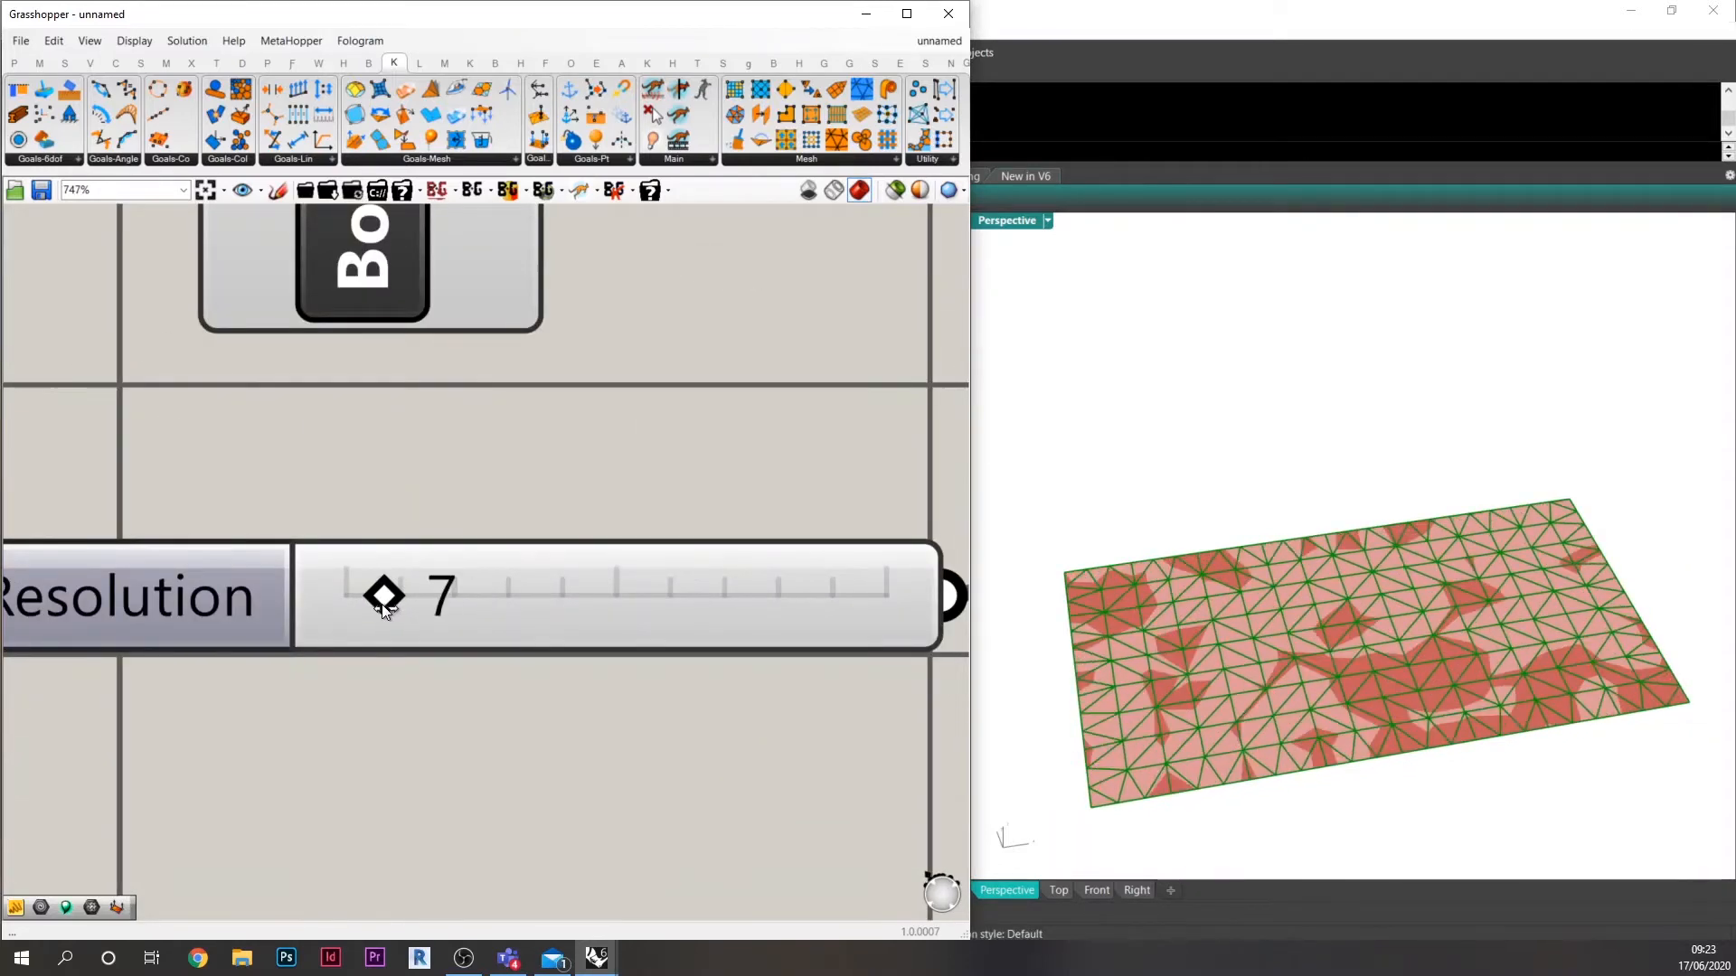
scroll(443, 633, "down", 6)
left_click_drag(555, 616, 427, 575)
right_click_drag(576, 667, 519, 648)
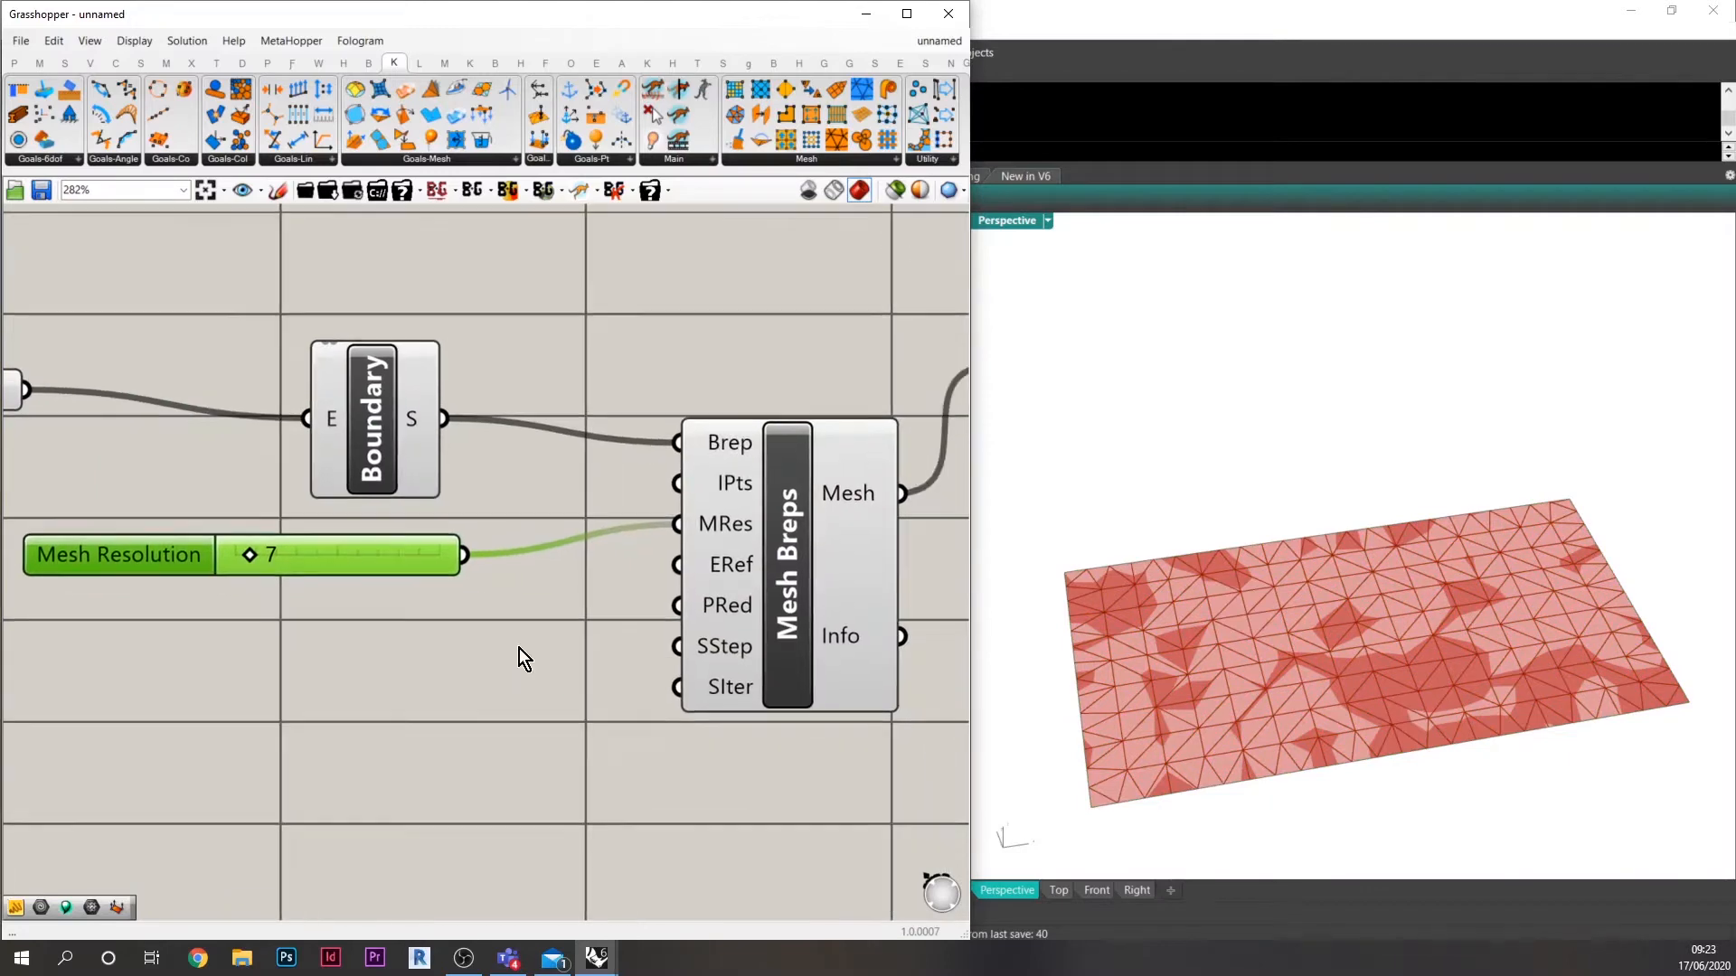
Add a panel containing 2 and connect it to both the SStep and SIter inputs of Mesh Breps.
double_click(517, 647)
type("//")
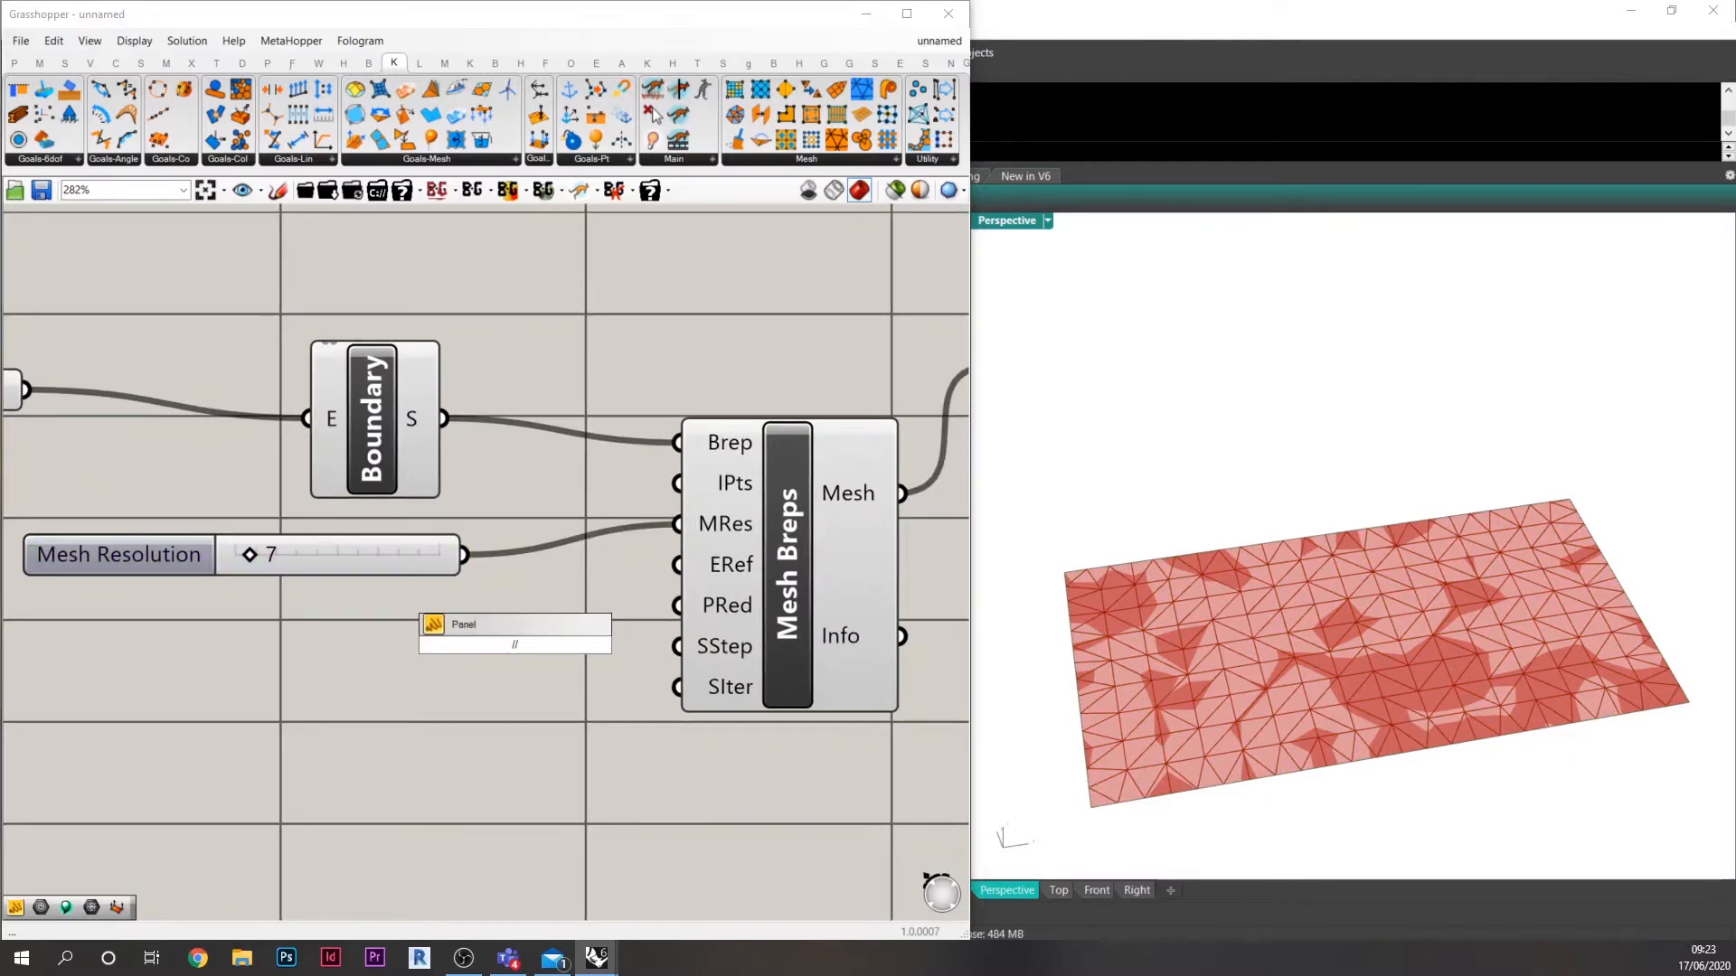
type("2")
key("Return")
left_click_drag(550, 644, 678, 646)
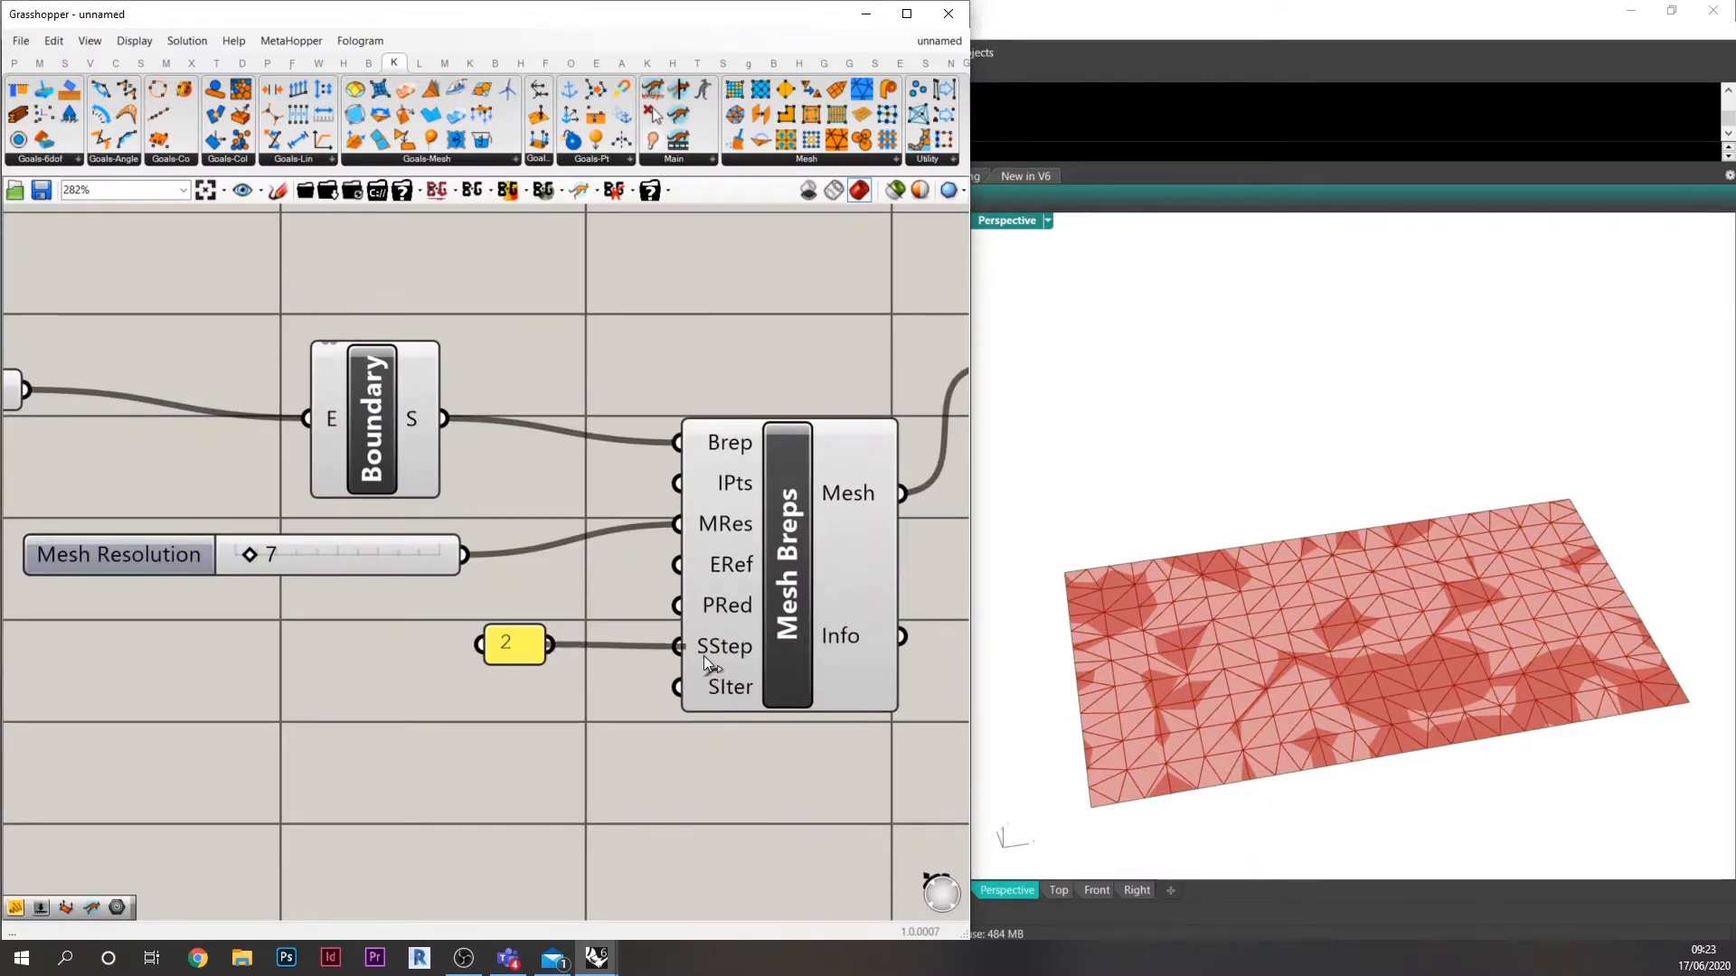
left_click_drag(551, 643, 678, 687)
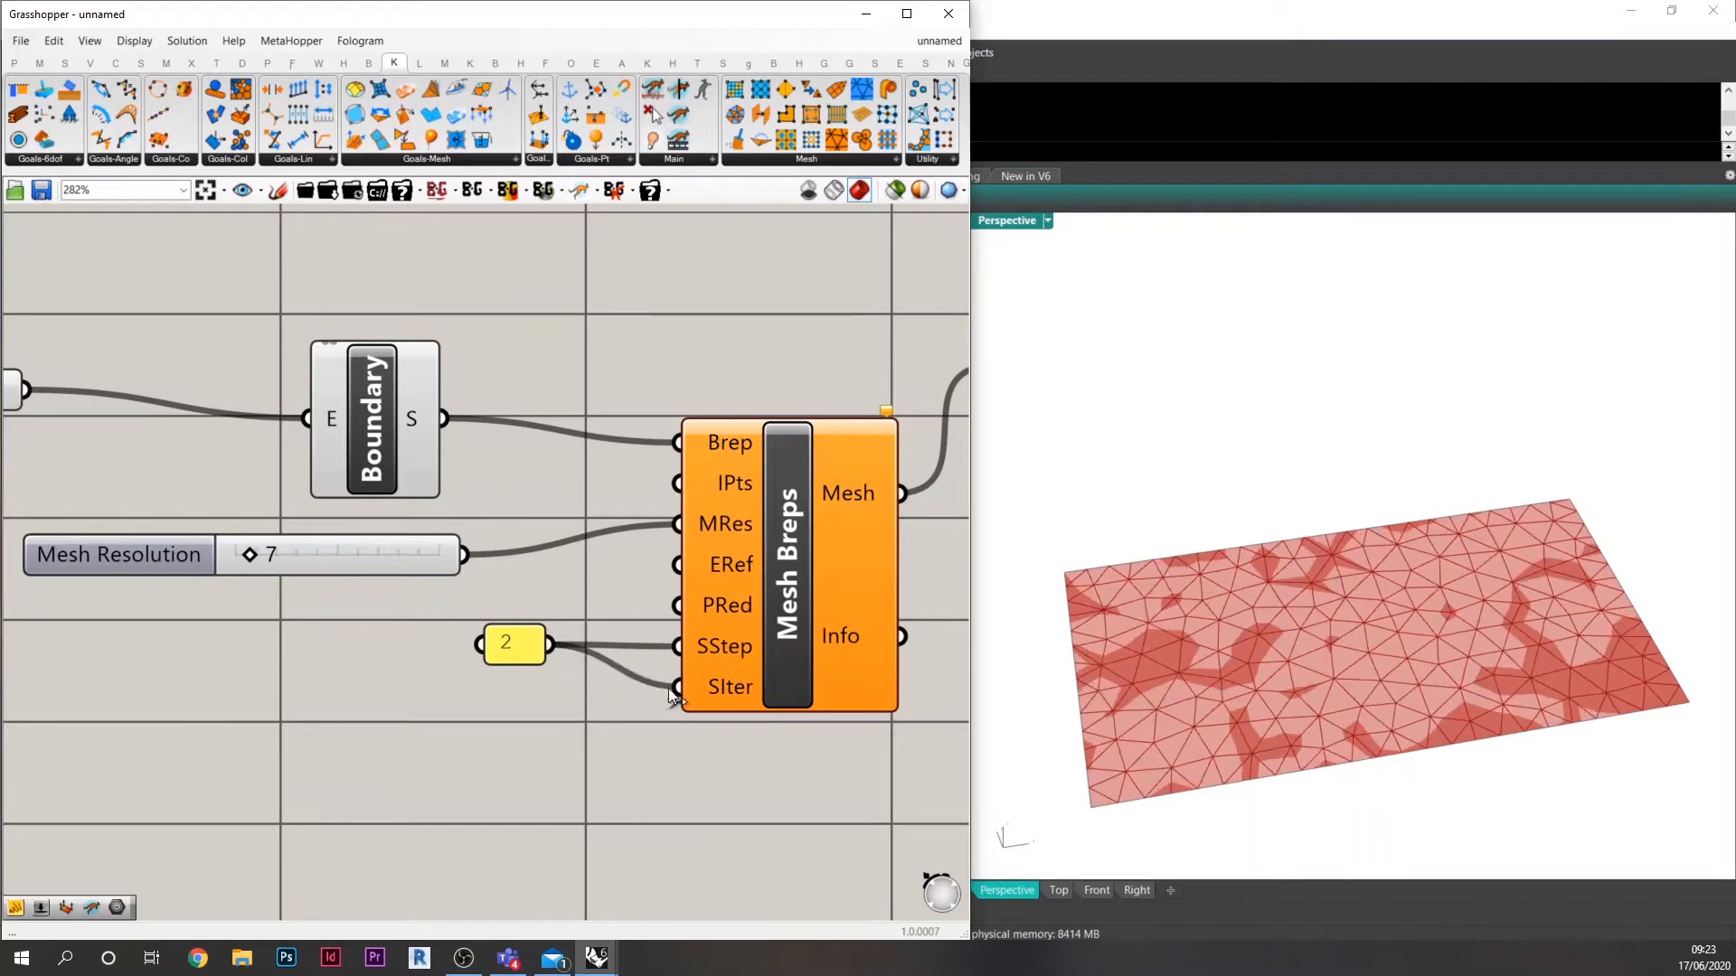
Check the smoothed mesh from a higher viewpoint and delete the Mesh Edges component.
right_click_drag(604, 621, 487, 653)
scroll(463, 678, "down", 2)
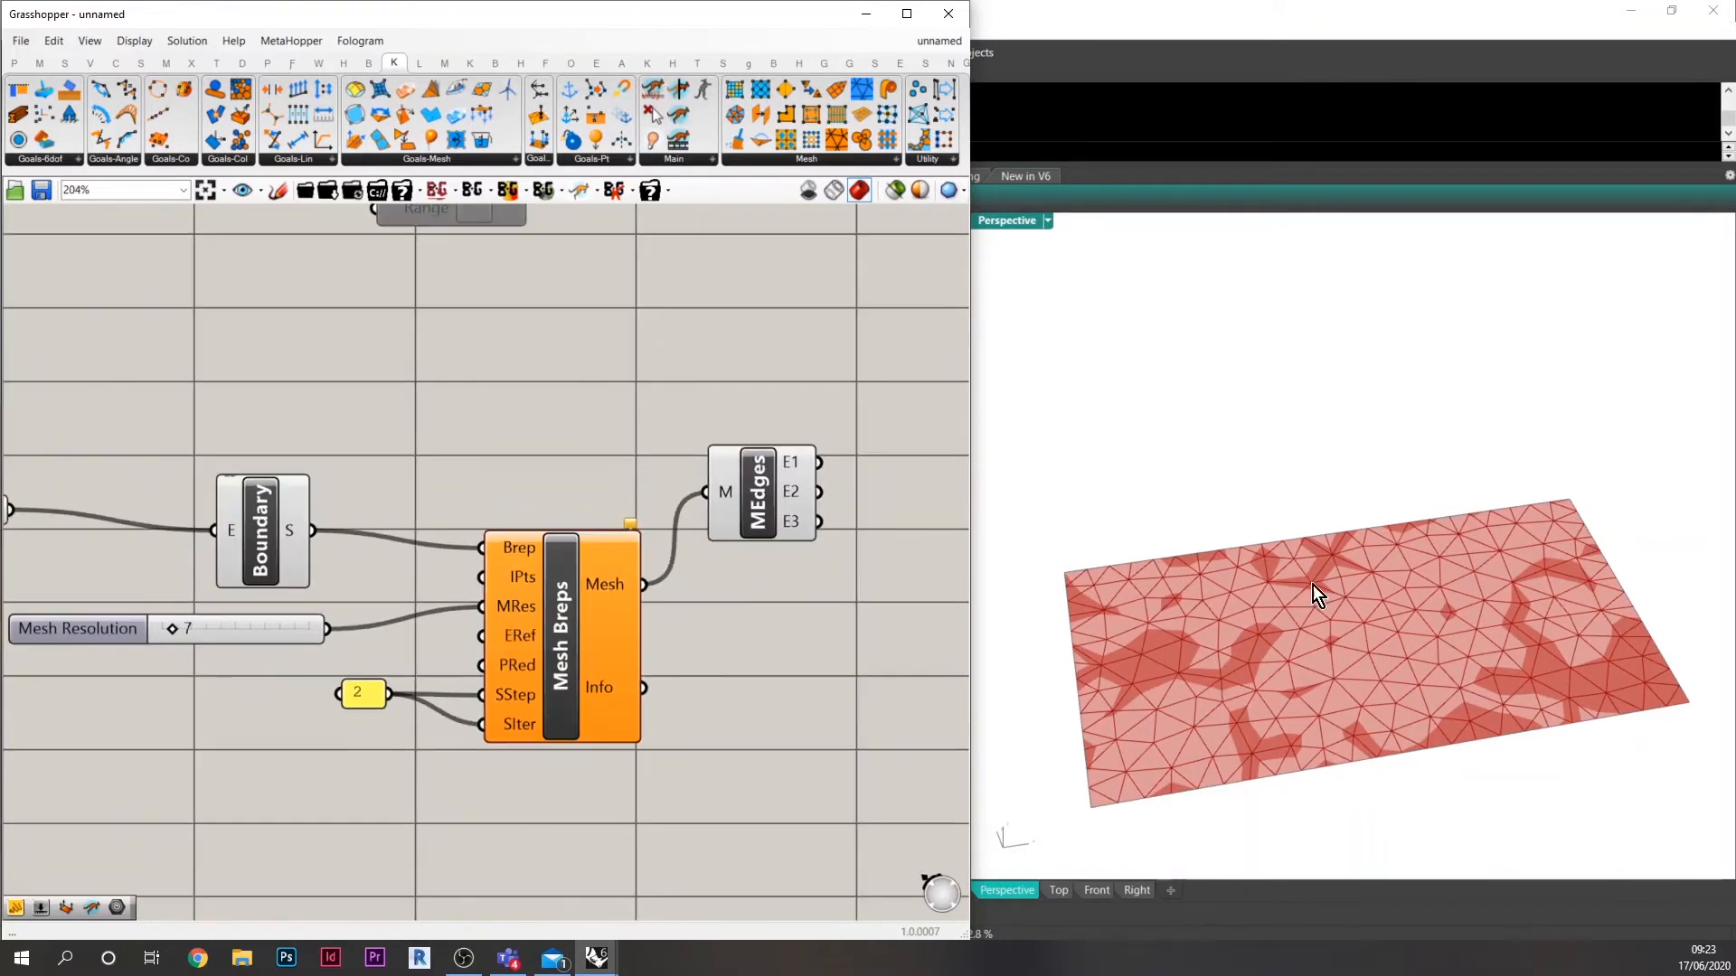
right_click_drag(1315, 593, 1329, 674)
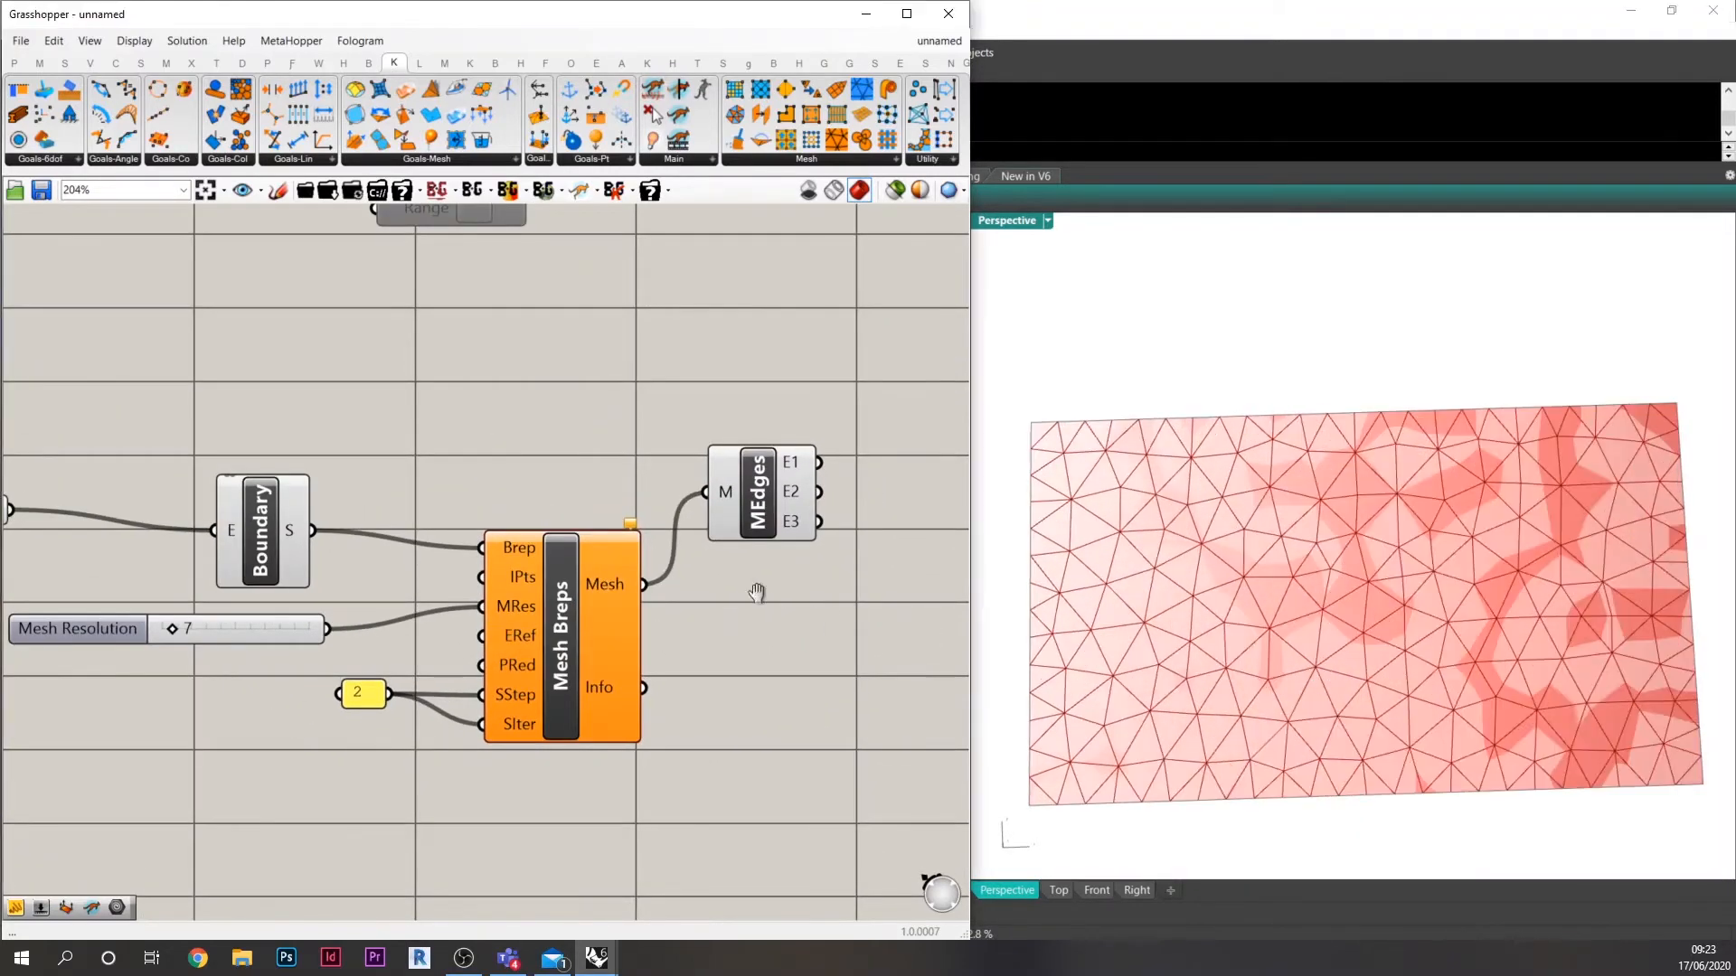
scroll(664, 601, "down", 3)
left_click(659, 541)
key("Delete")
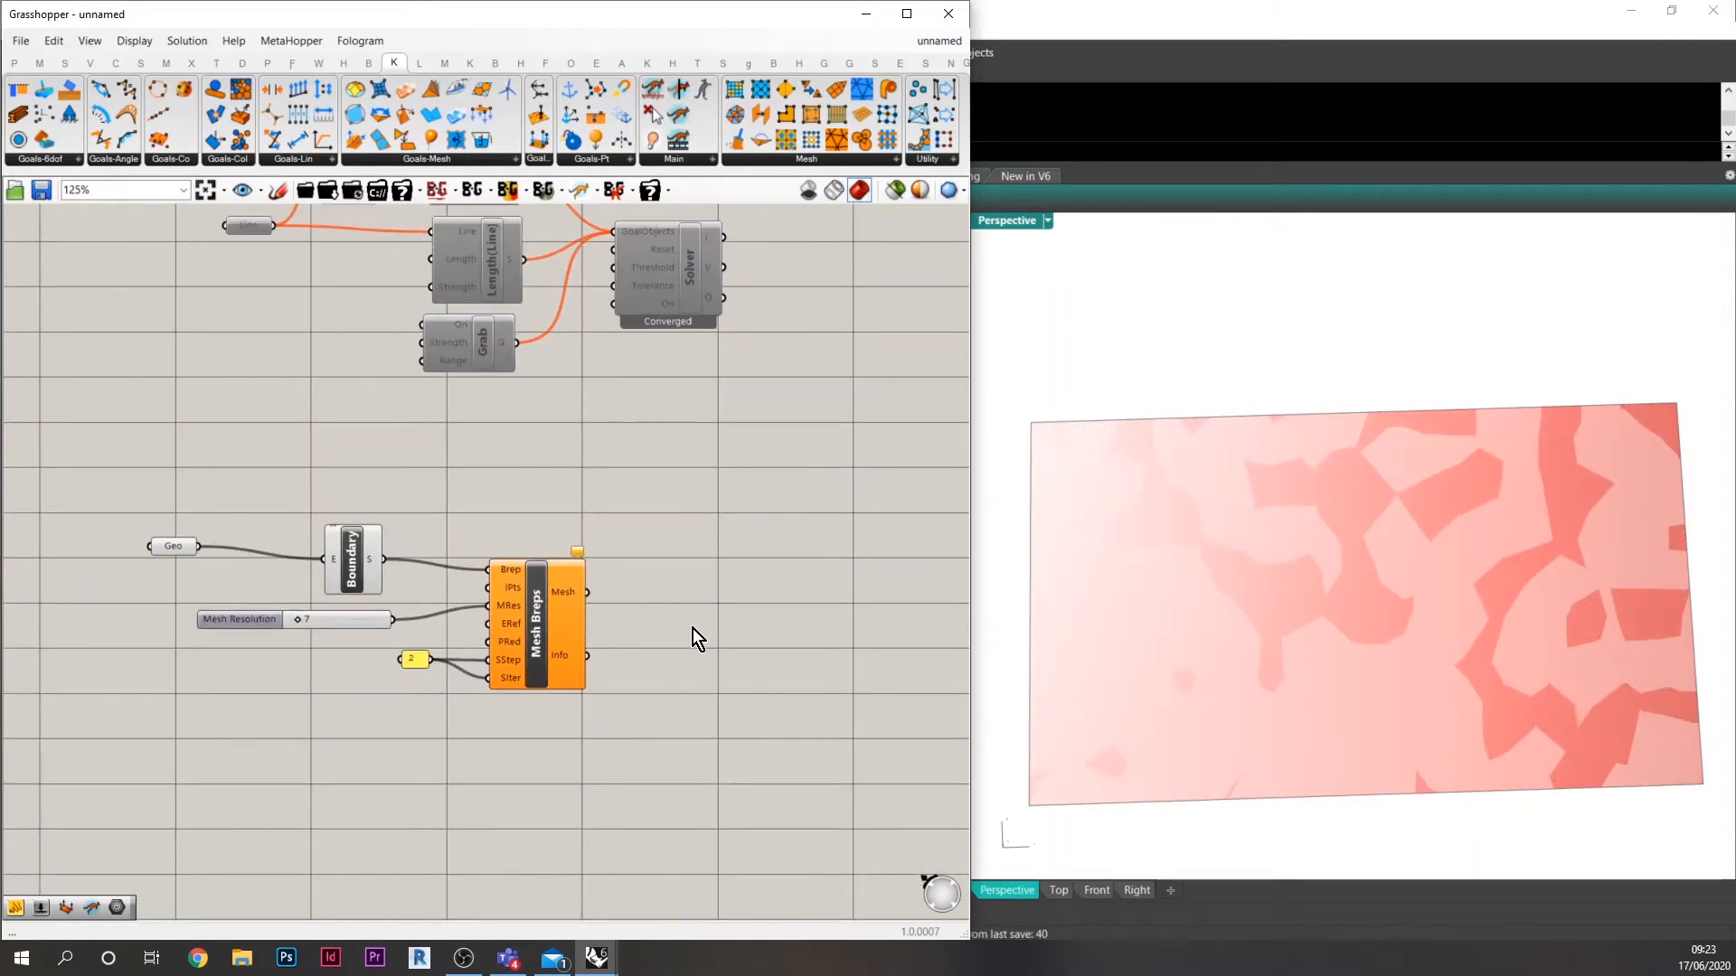
Add an EdgeLengths component and connect the Mesh Breps mesh output to its Mesh input.
right_click_drag(693, 639, 567, 594)
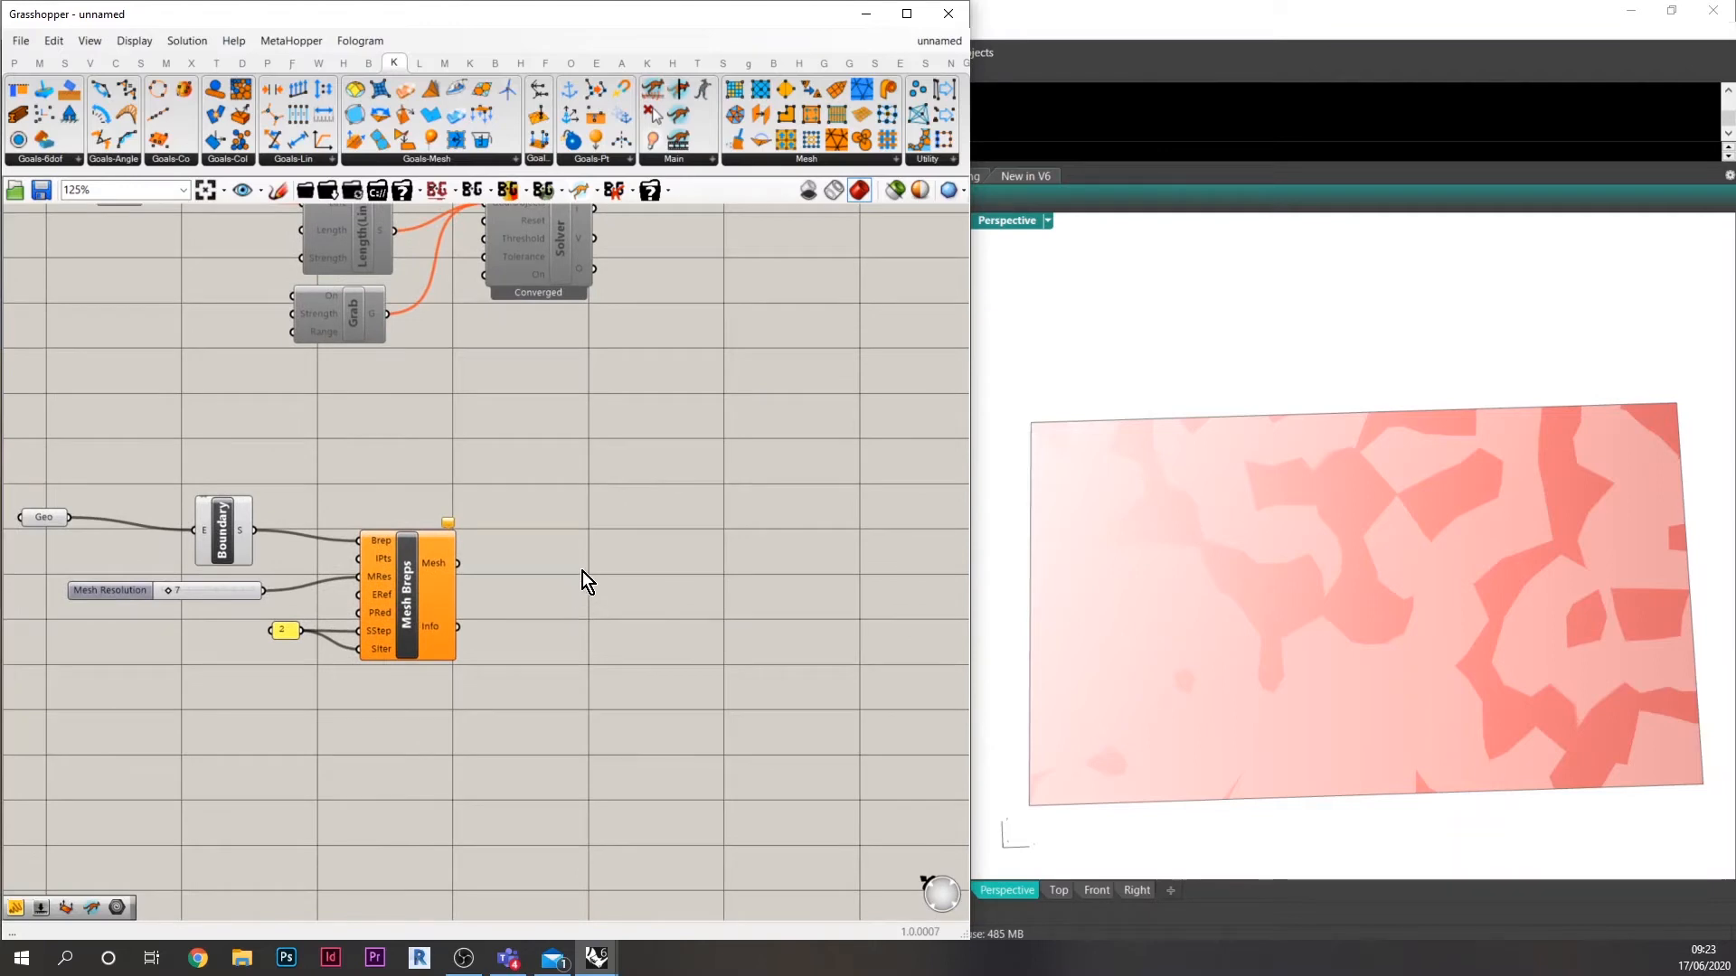
double_click(602, 528)
type("edge")
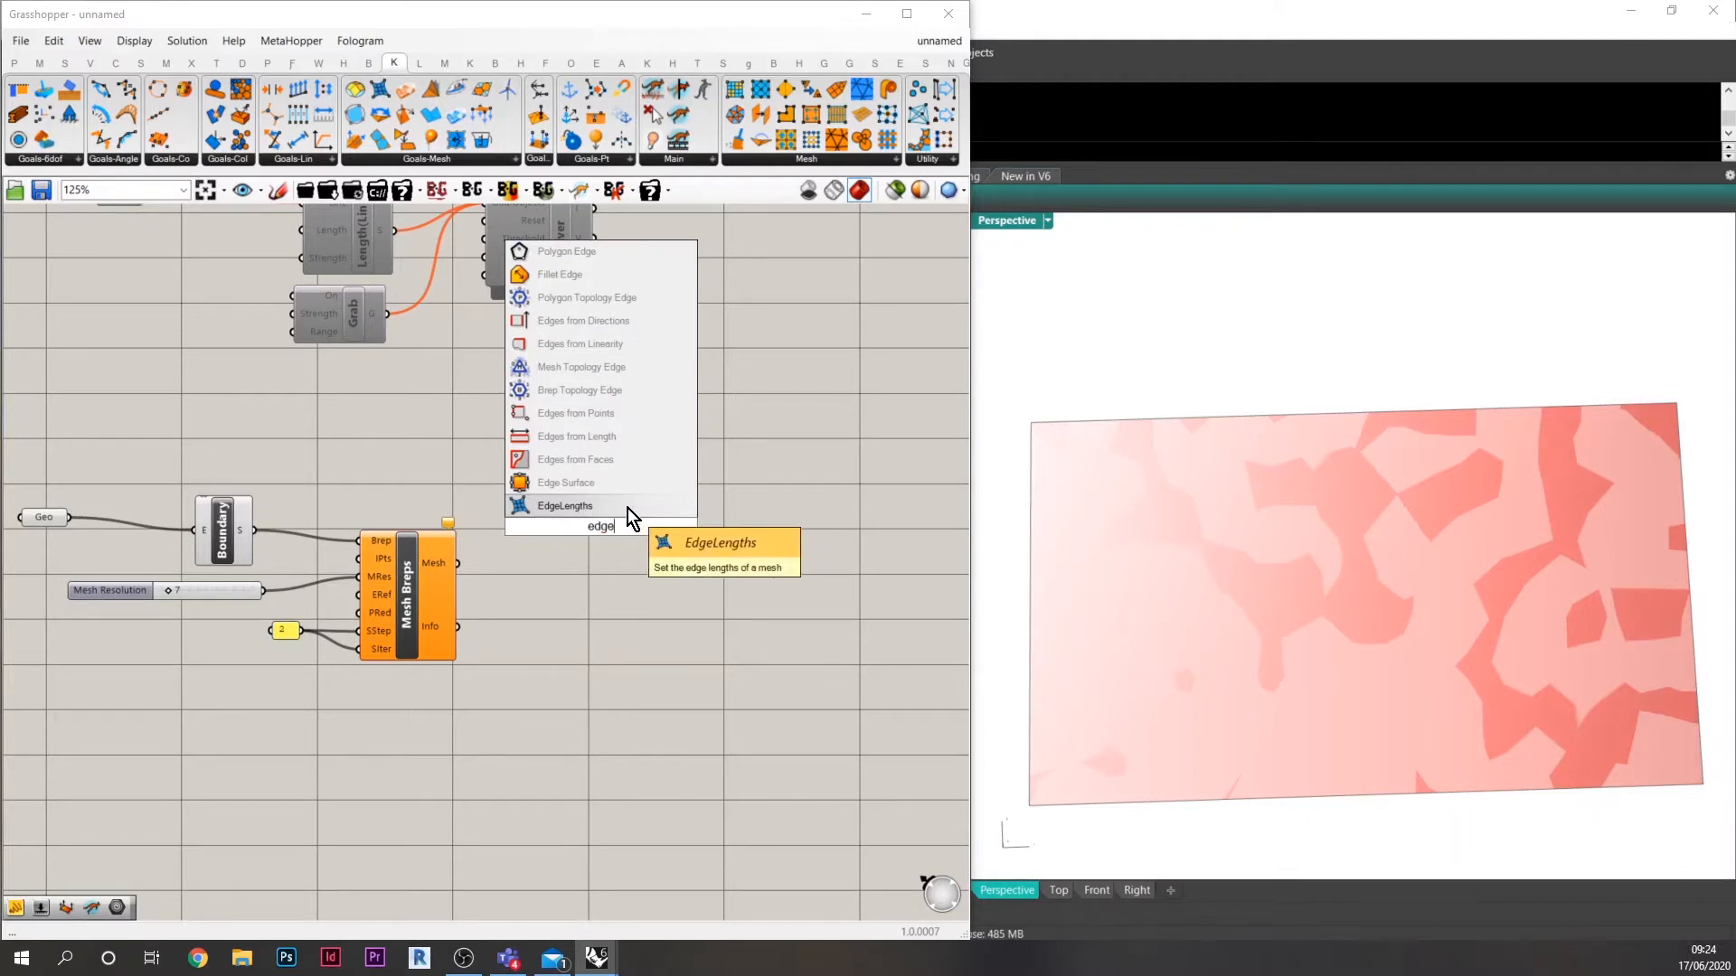
left_click(628, 508)
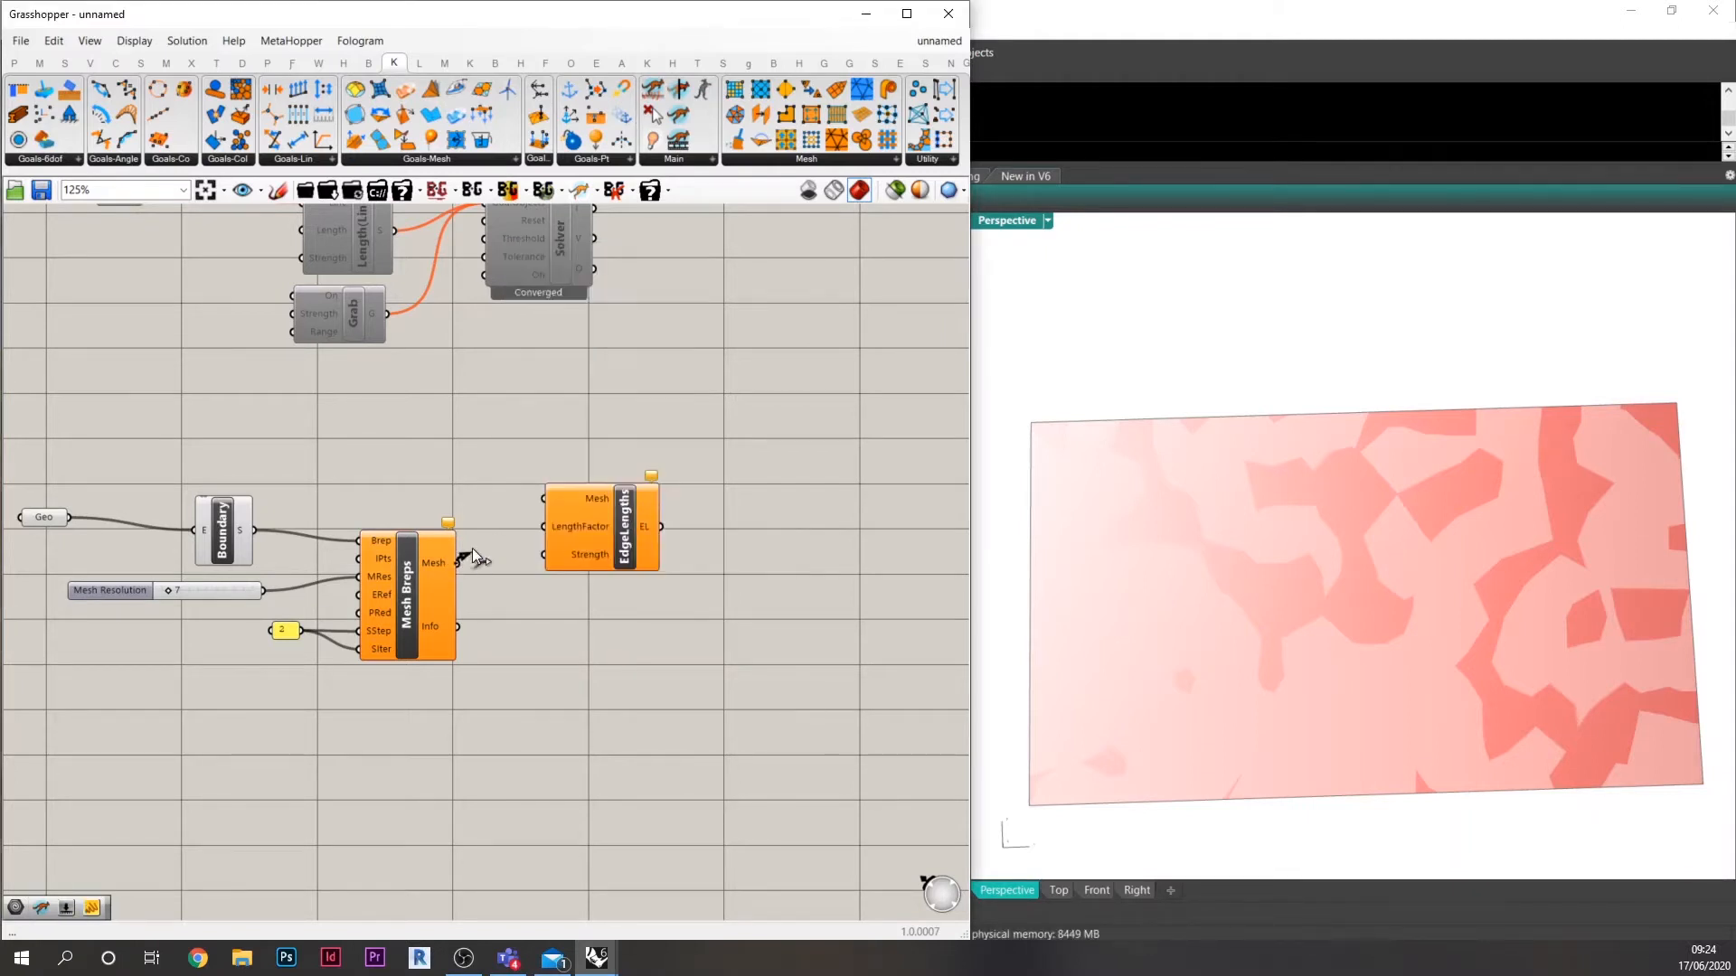
left_click_drag(472, 550, 690, 476)
Add a panel containing 500 and connect it to the Strength input of EdgeLengths.
double_click(591, 567)
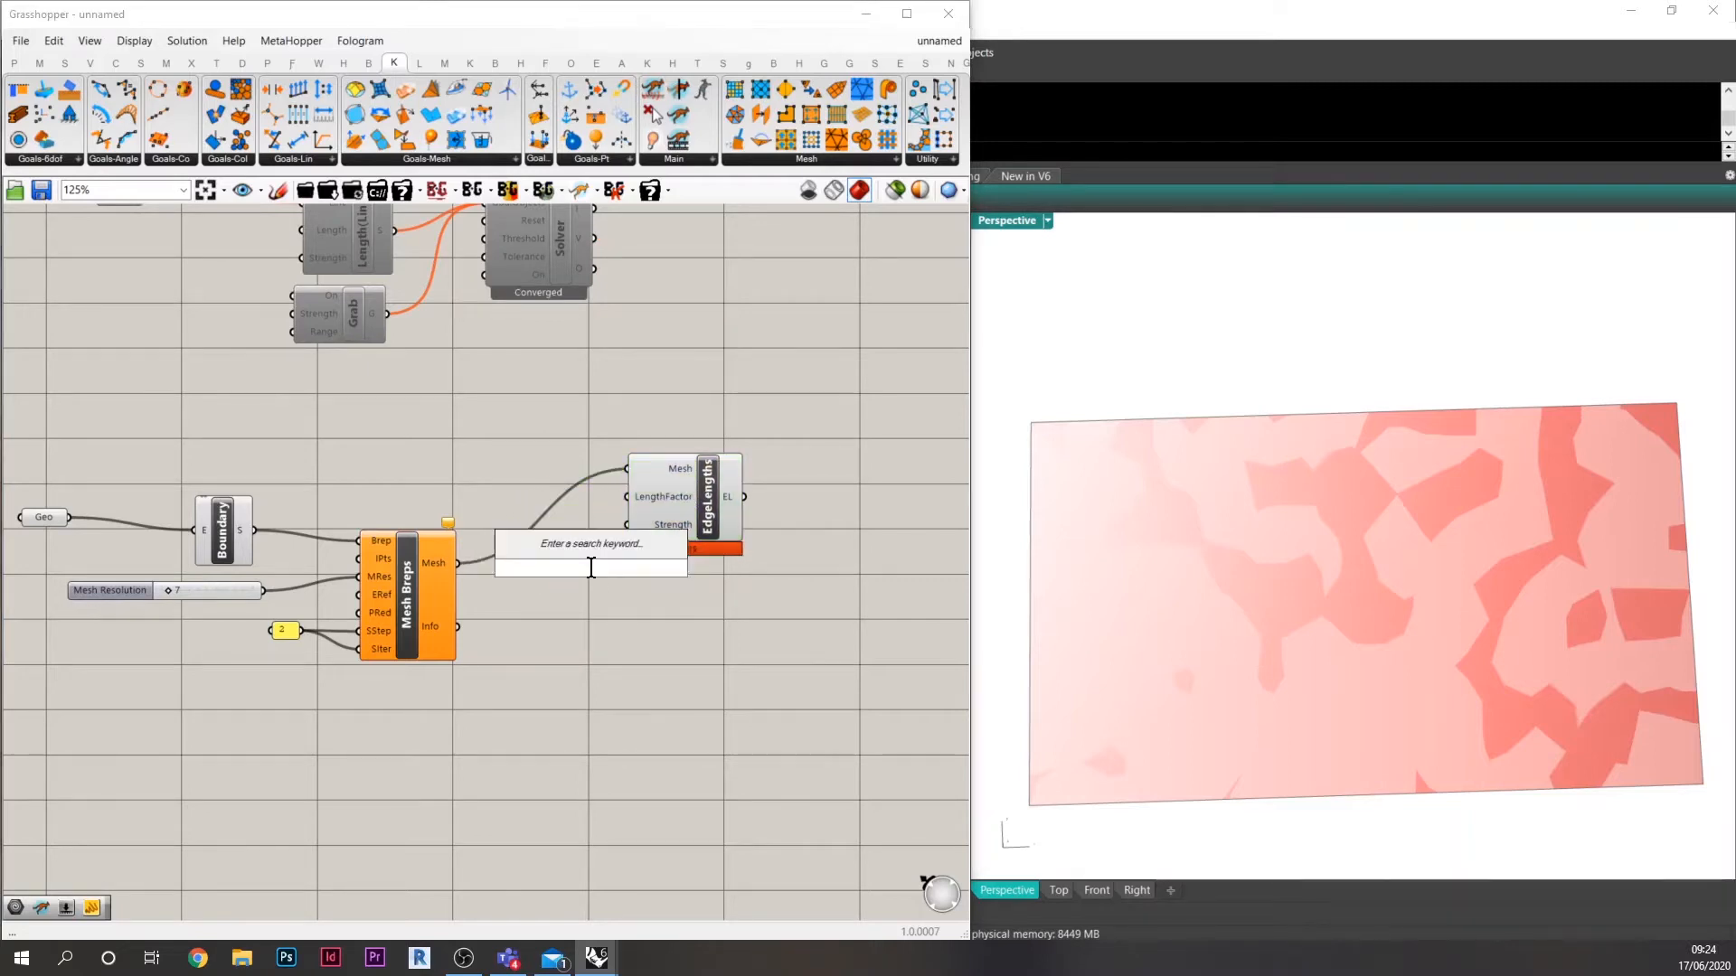
type("//50")
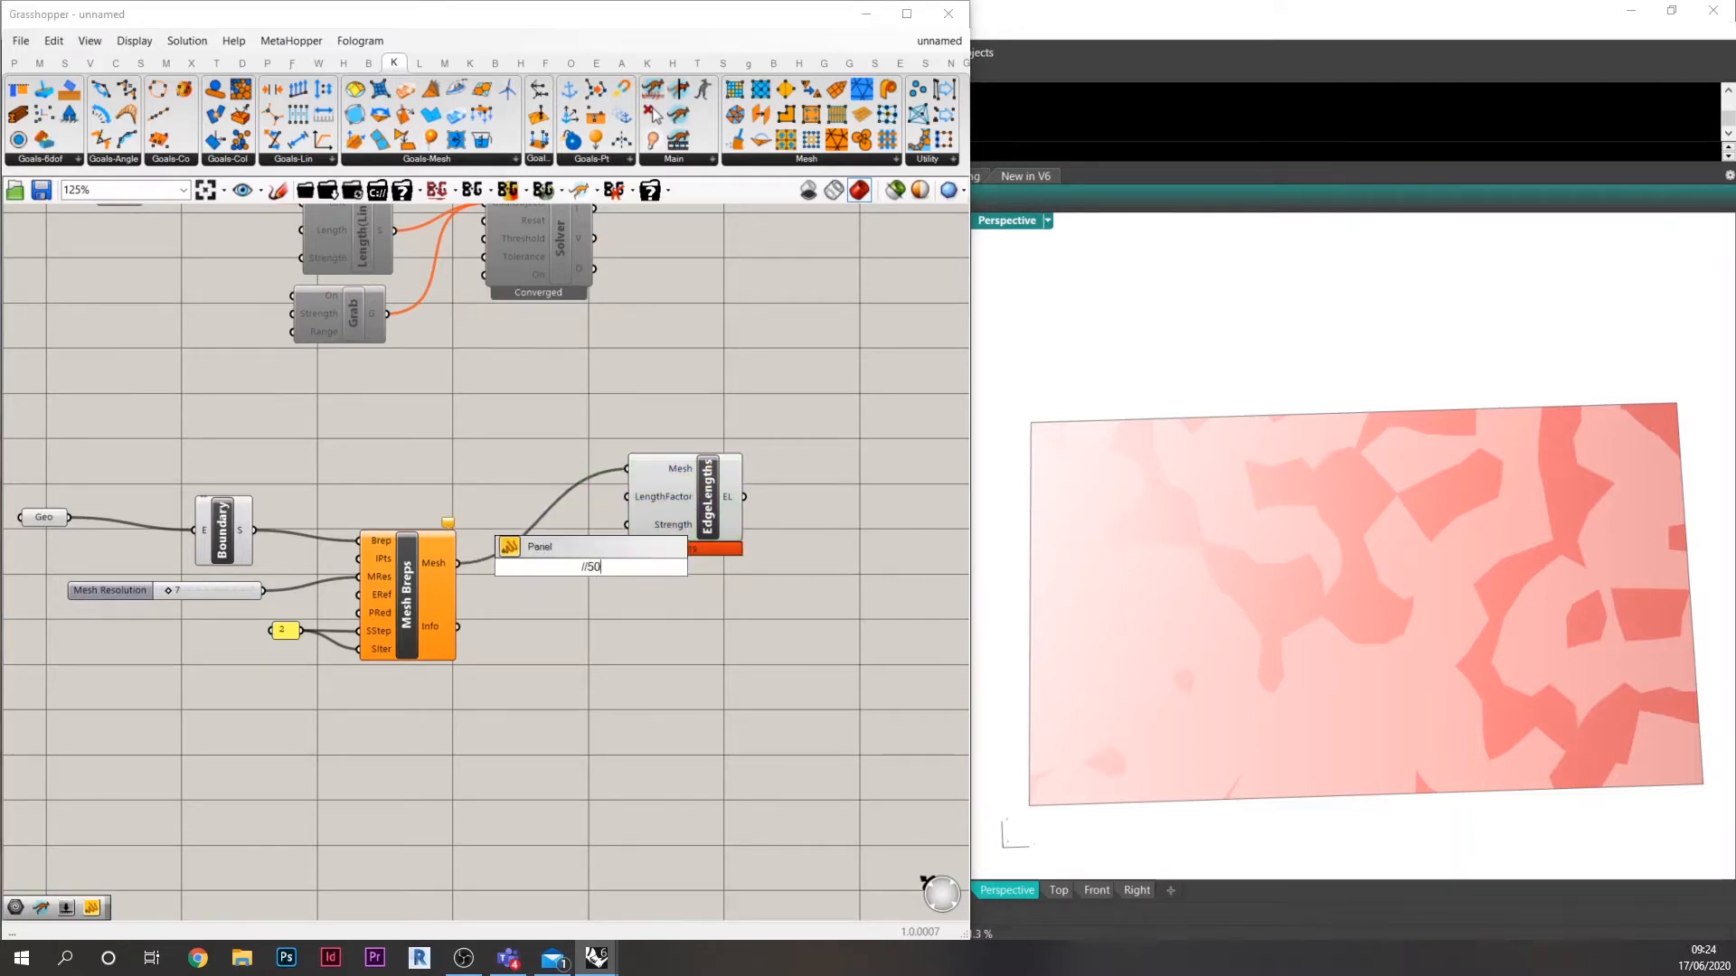
type("0")
key("Return")
scroll(586, 540, "up", 3)
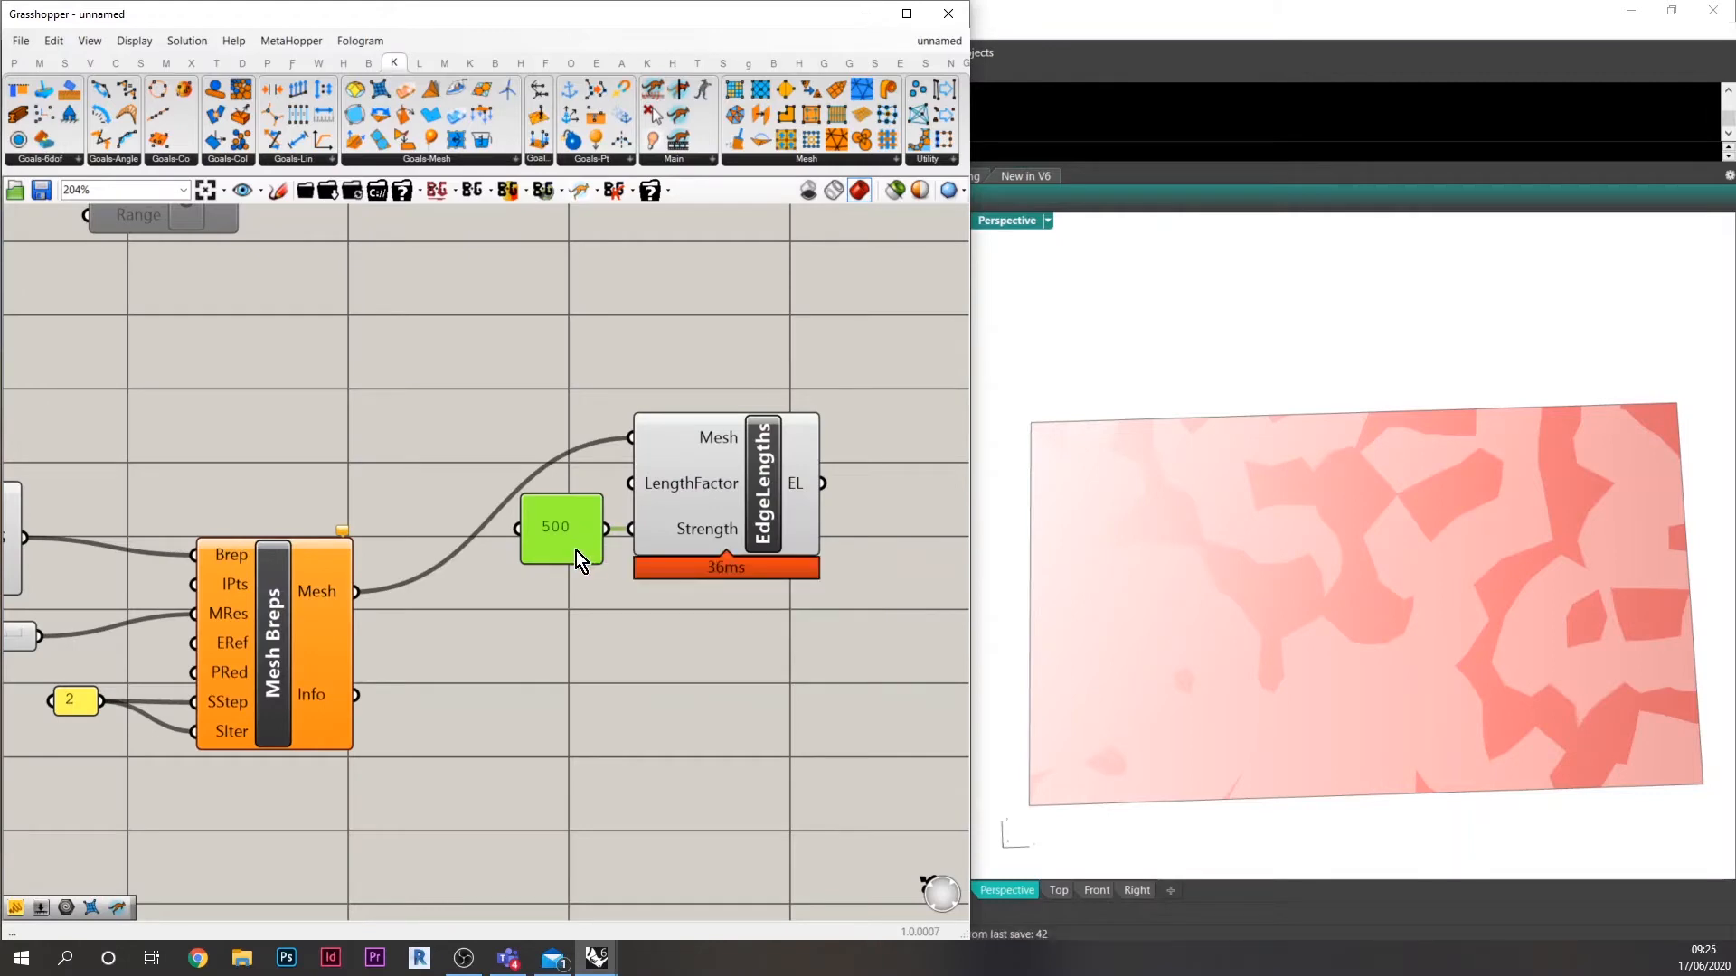
scroll(579, 551, "down", 2)
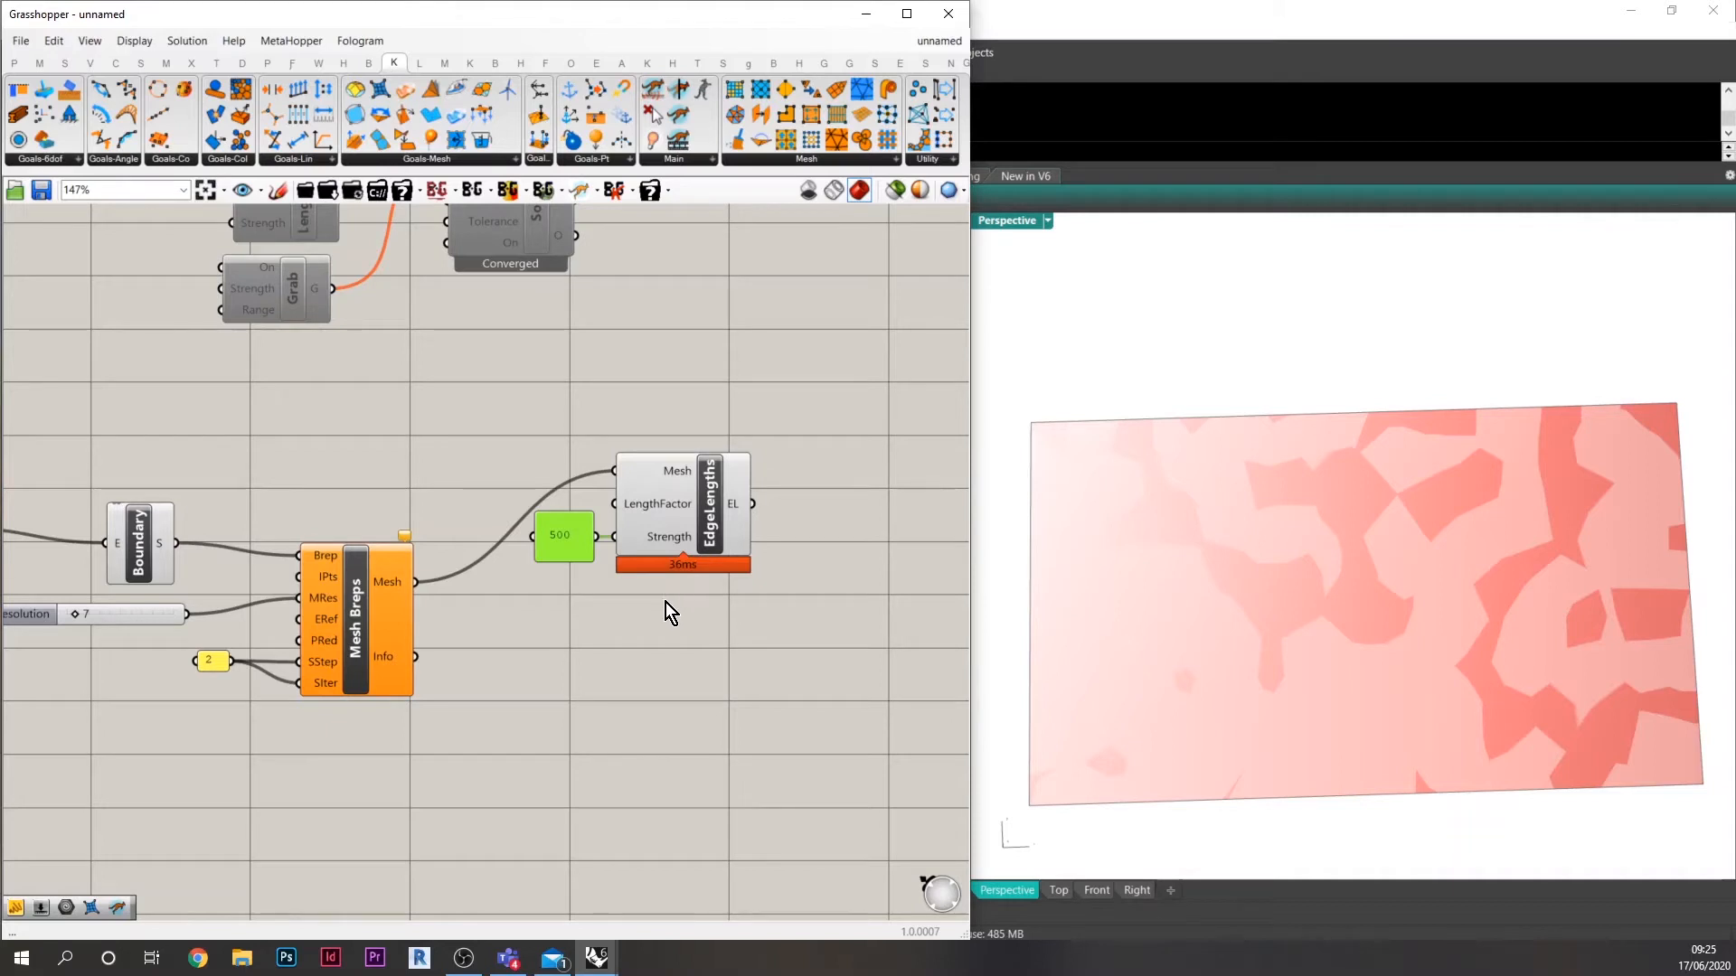
Add a Kangaroo Hinge component and position it just beneath EdgeLengths.
double_click(685, 632)
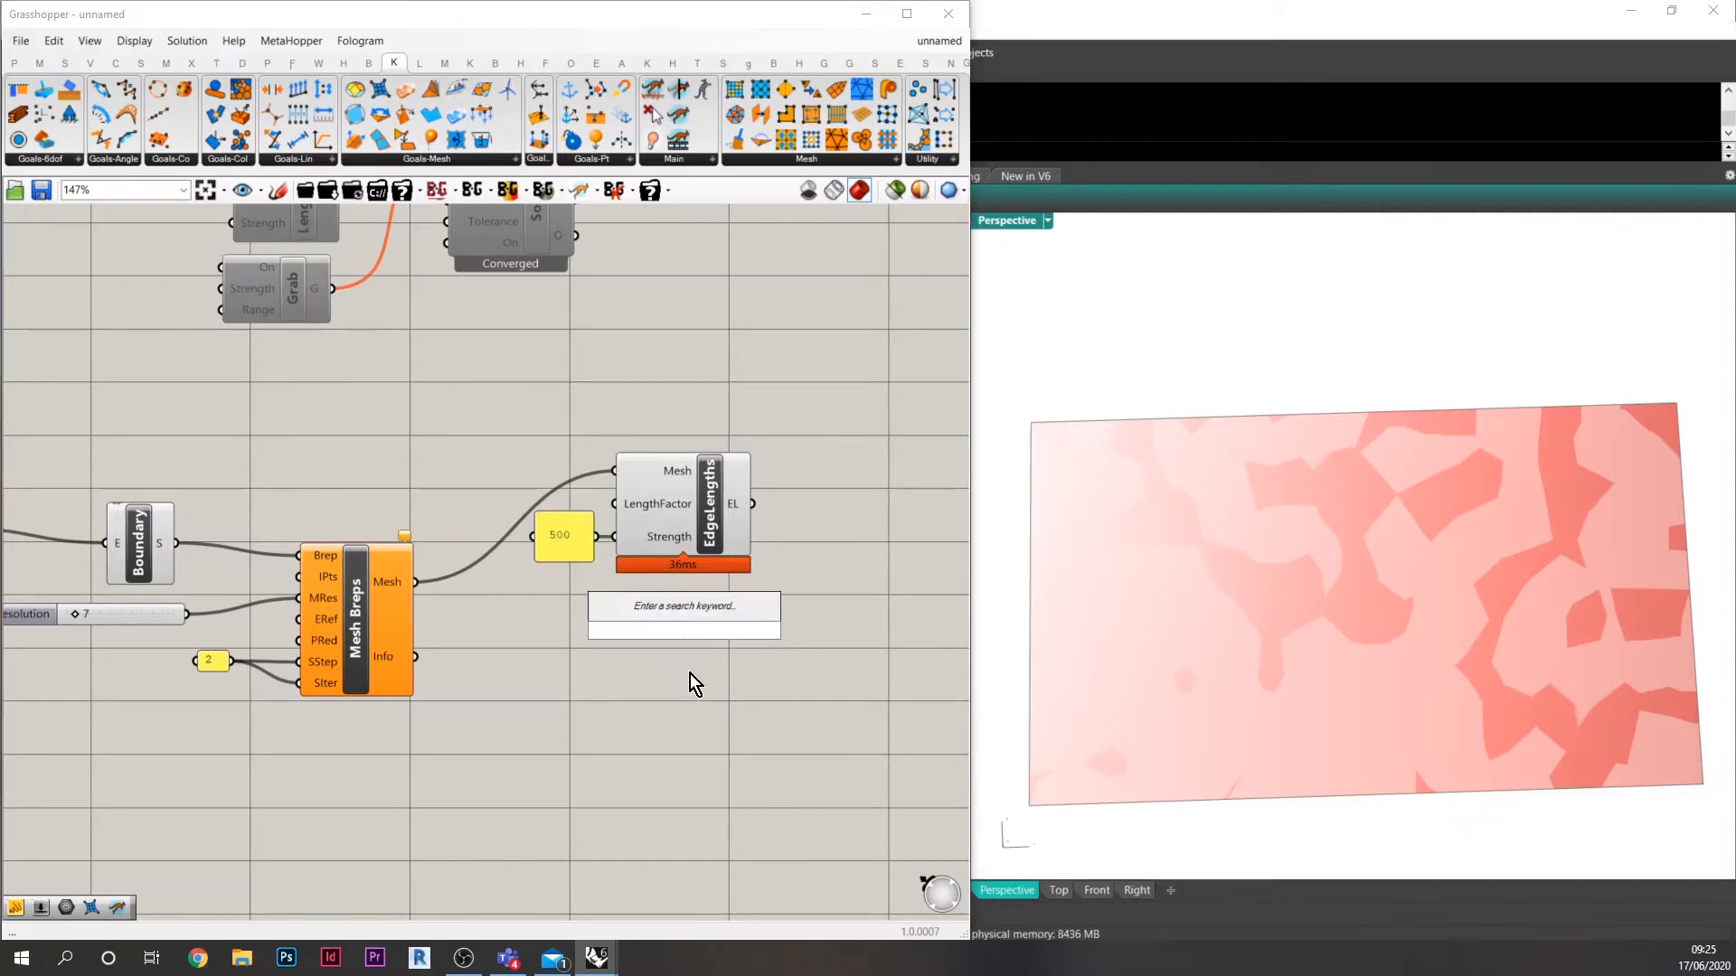
type("hinge")
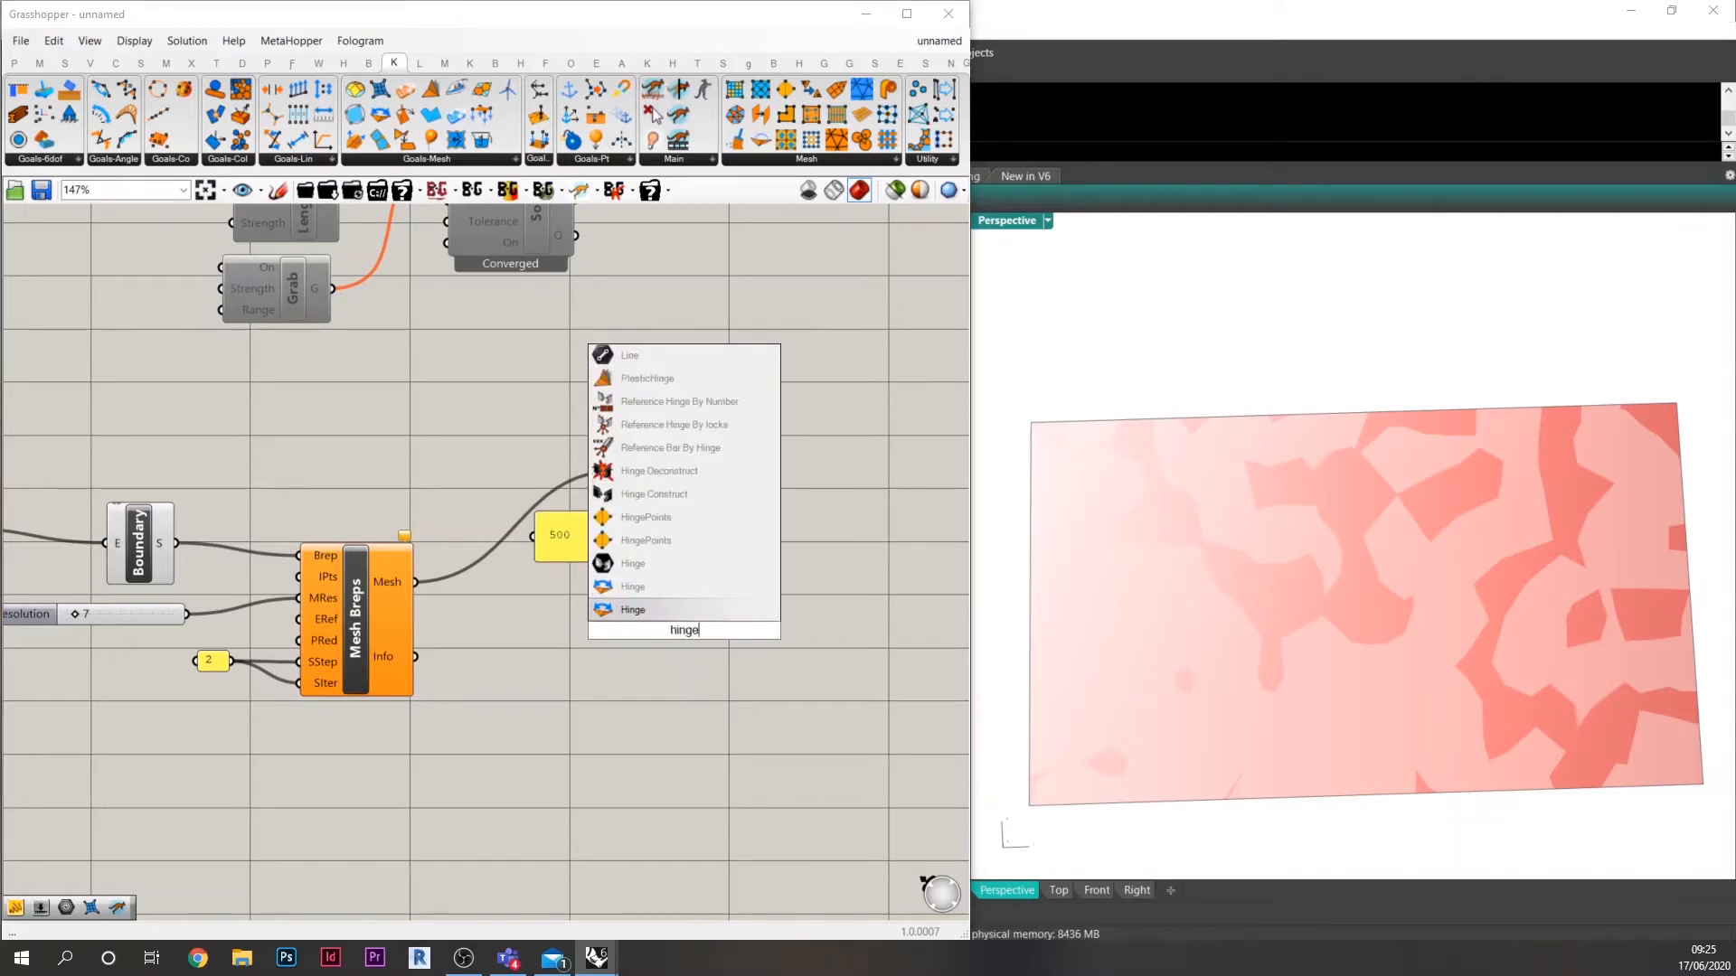
key("Return")
left_click_drag(714, 616, 762, 643)
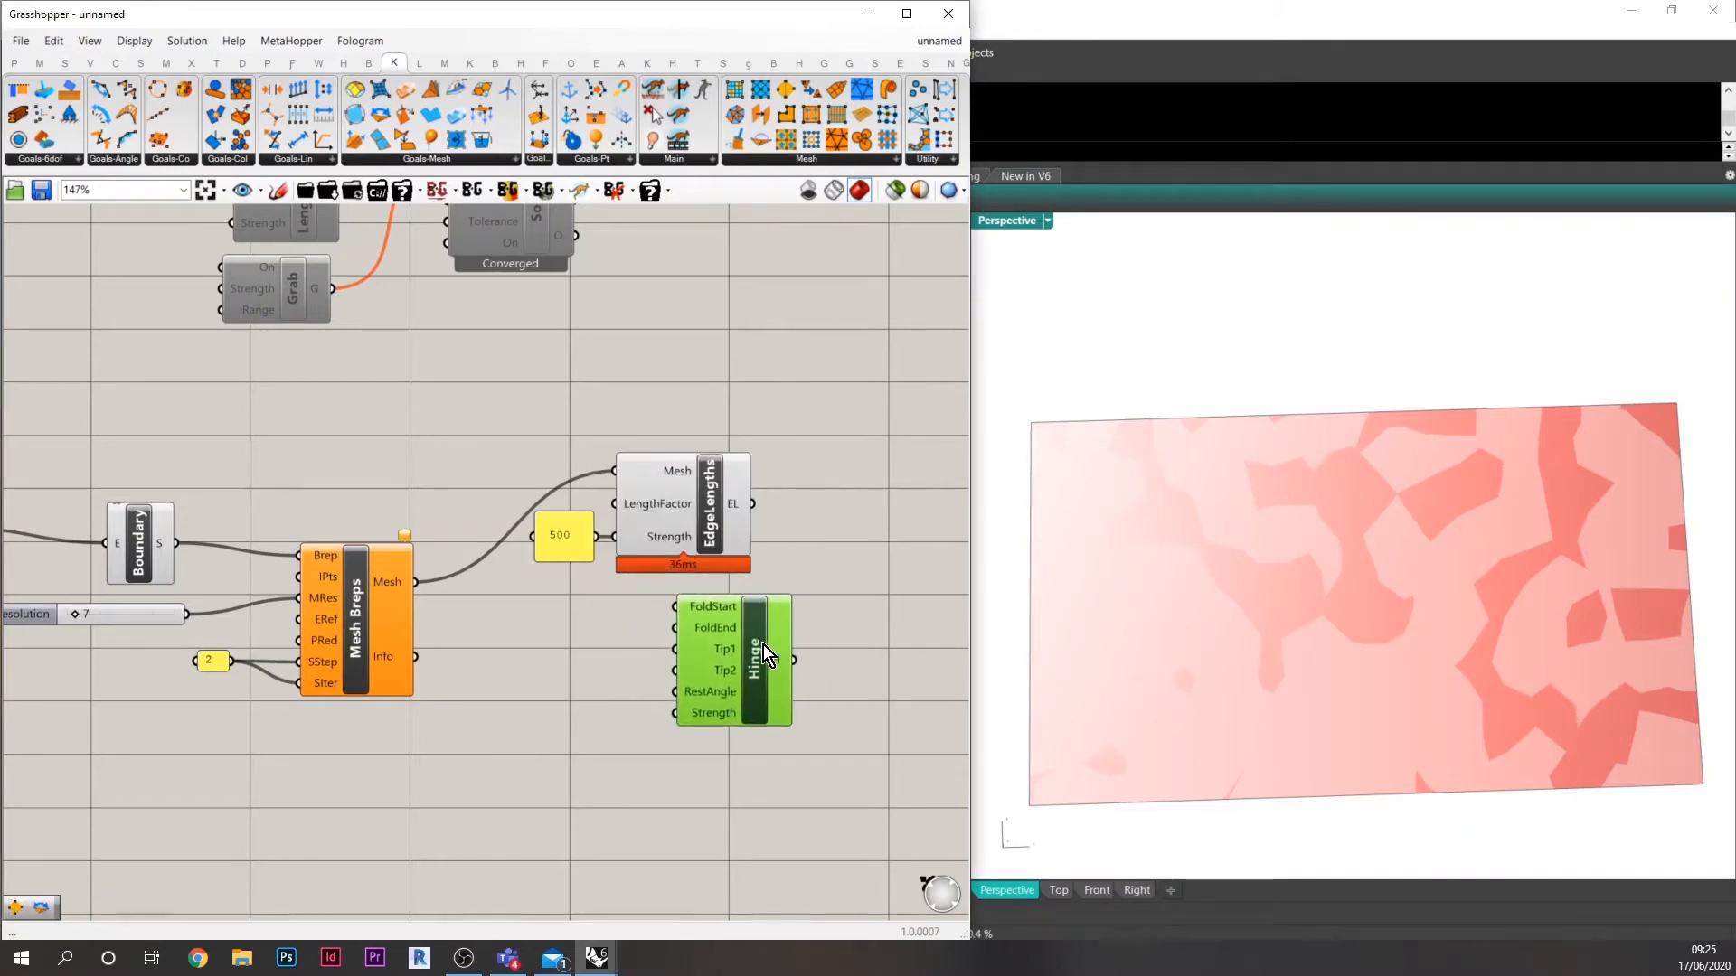
Add a HingePoints component, feed it the Mesh Breps mesh and connect its four outputs to Hinge's FoldStart, FoldEnd, Tip1 and Tip2.
left_click(794, 162)
left_click_drag(788, 260, 601, 660)
scroll(635, 660, "up", 2)
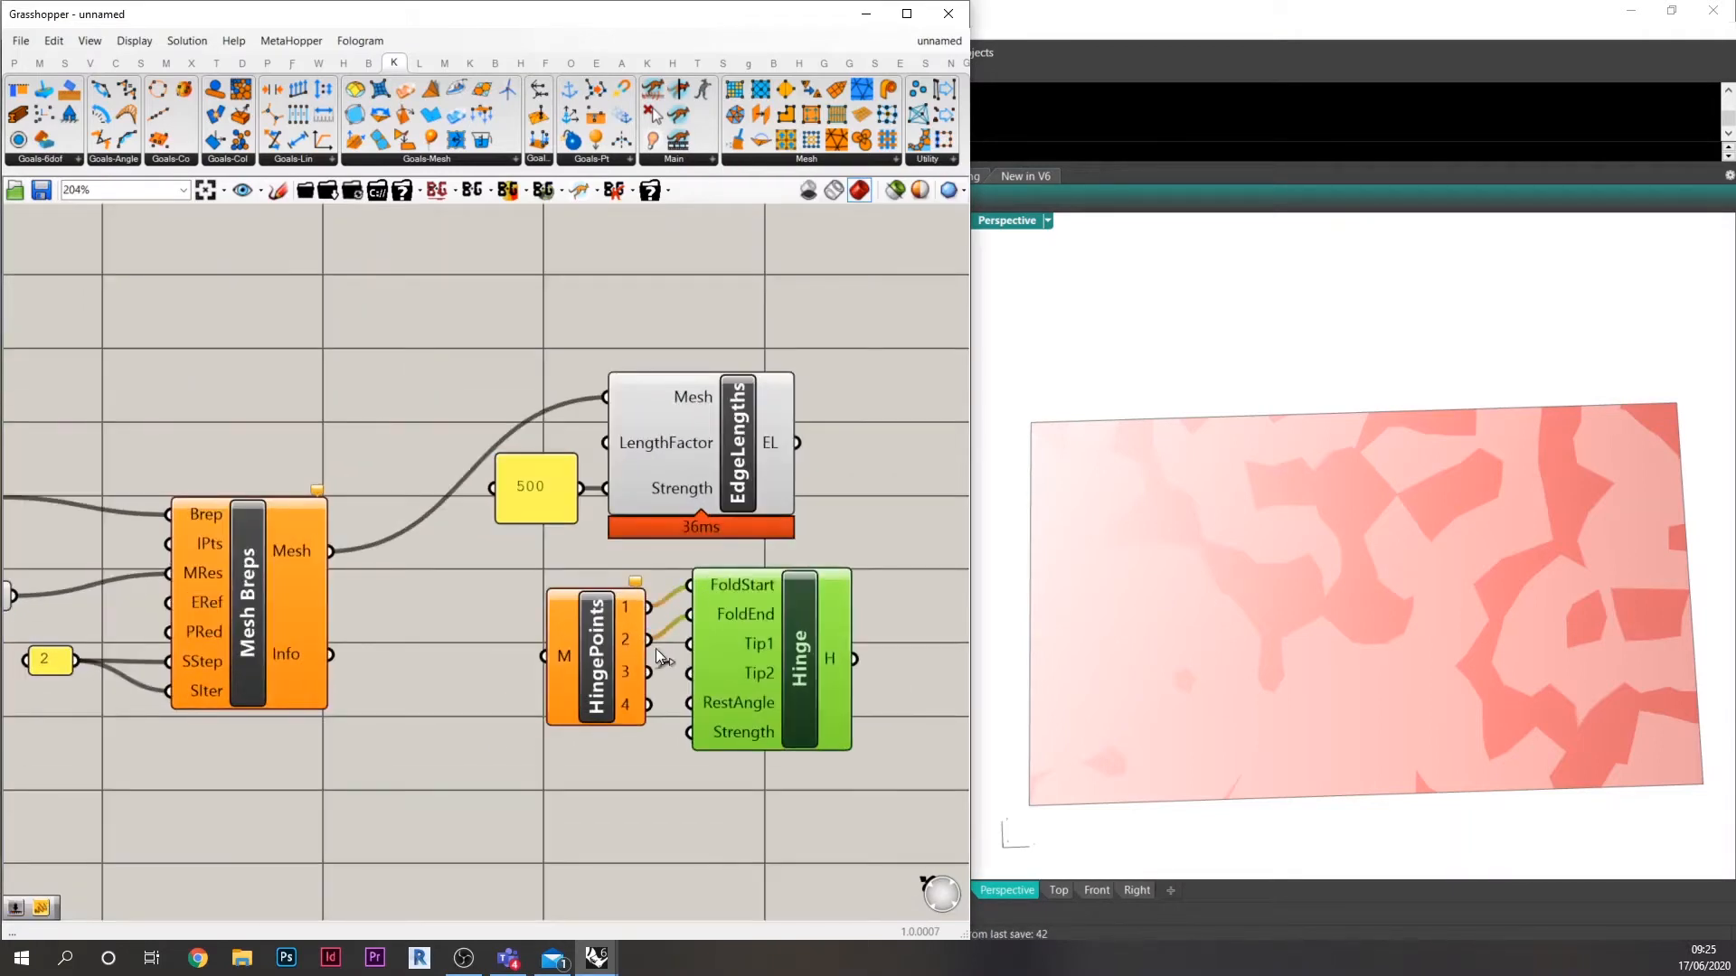
left_click_drag(594, 665, 542, 640)
right_click_drag(649, 687, 615, 618)
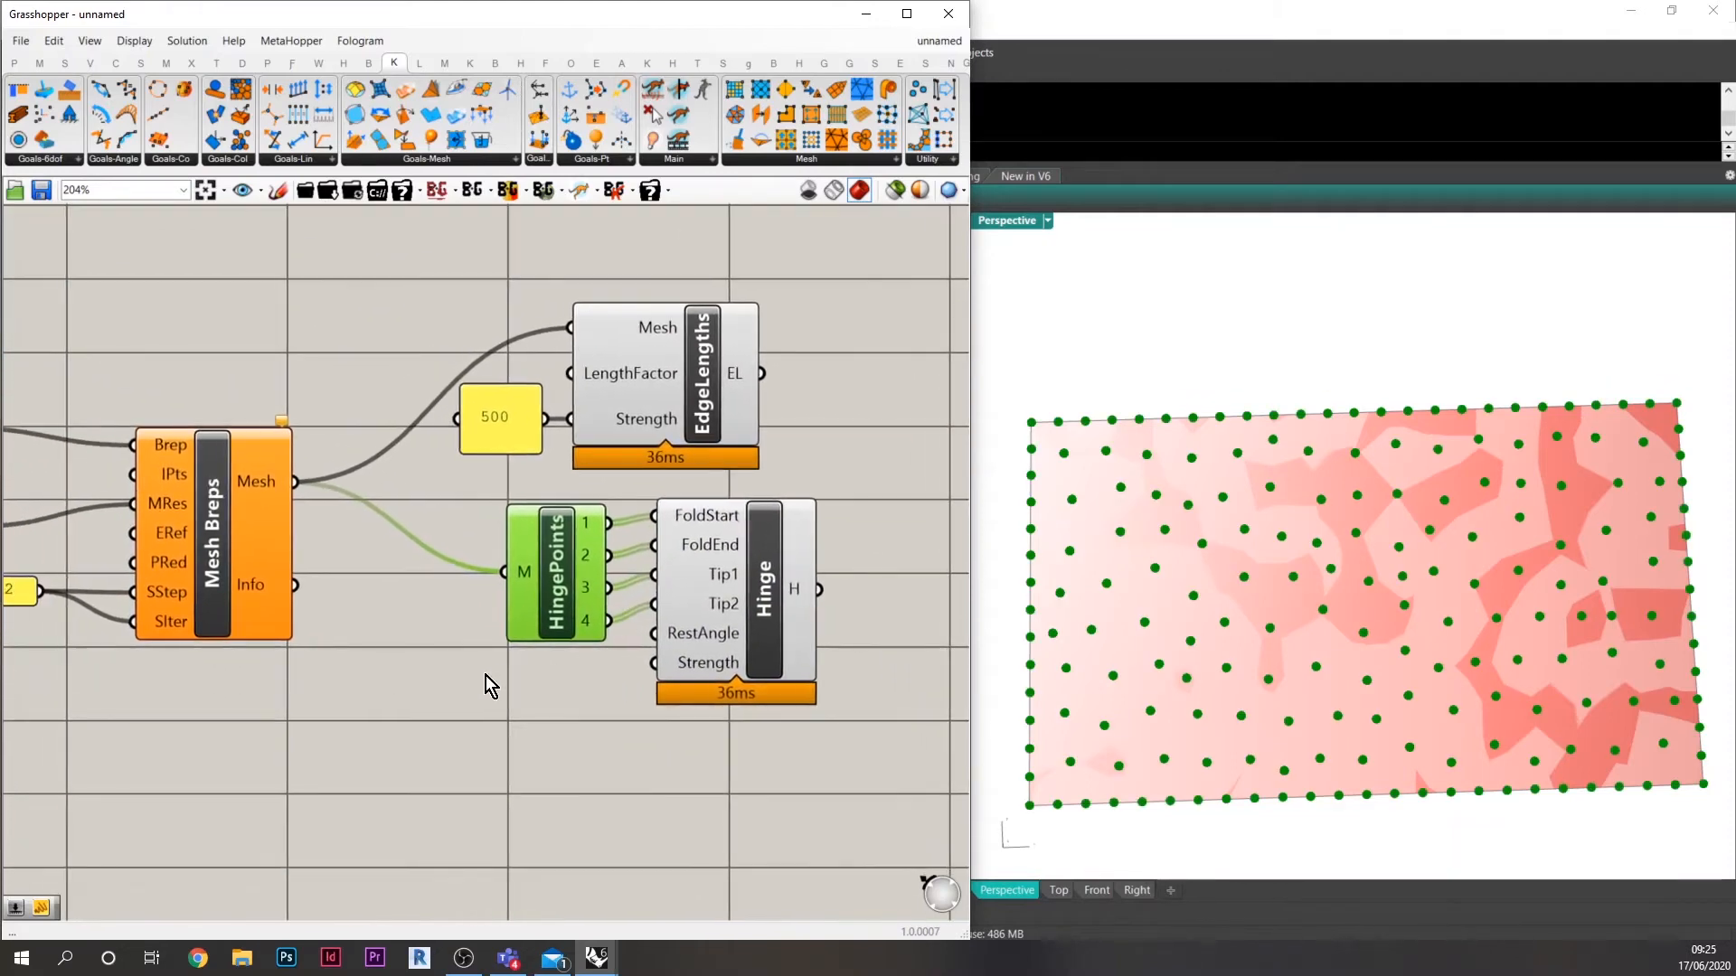
Add a Mesh Edges component fed by the Mesh Breps mesh and inspect the triangulated surface up close and from a distance.
double_click(485, 673)
type("mesh edges")
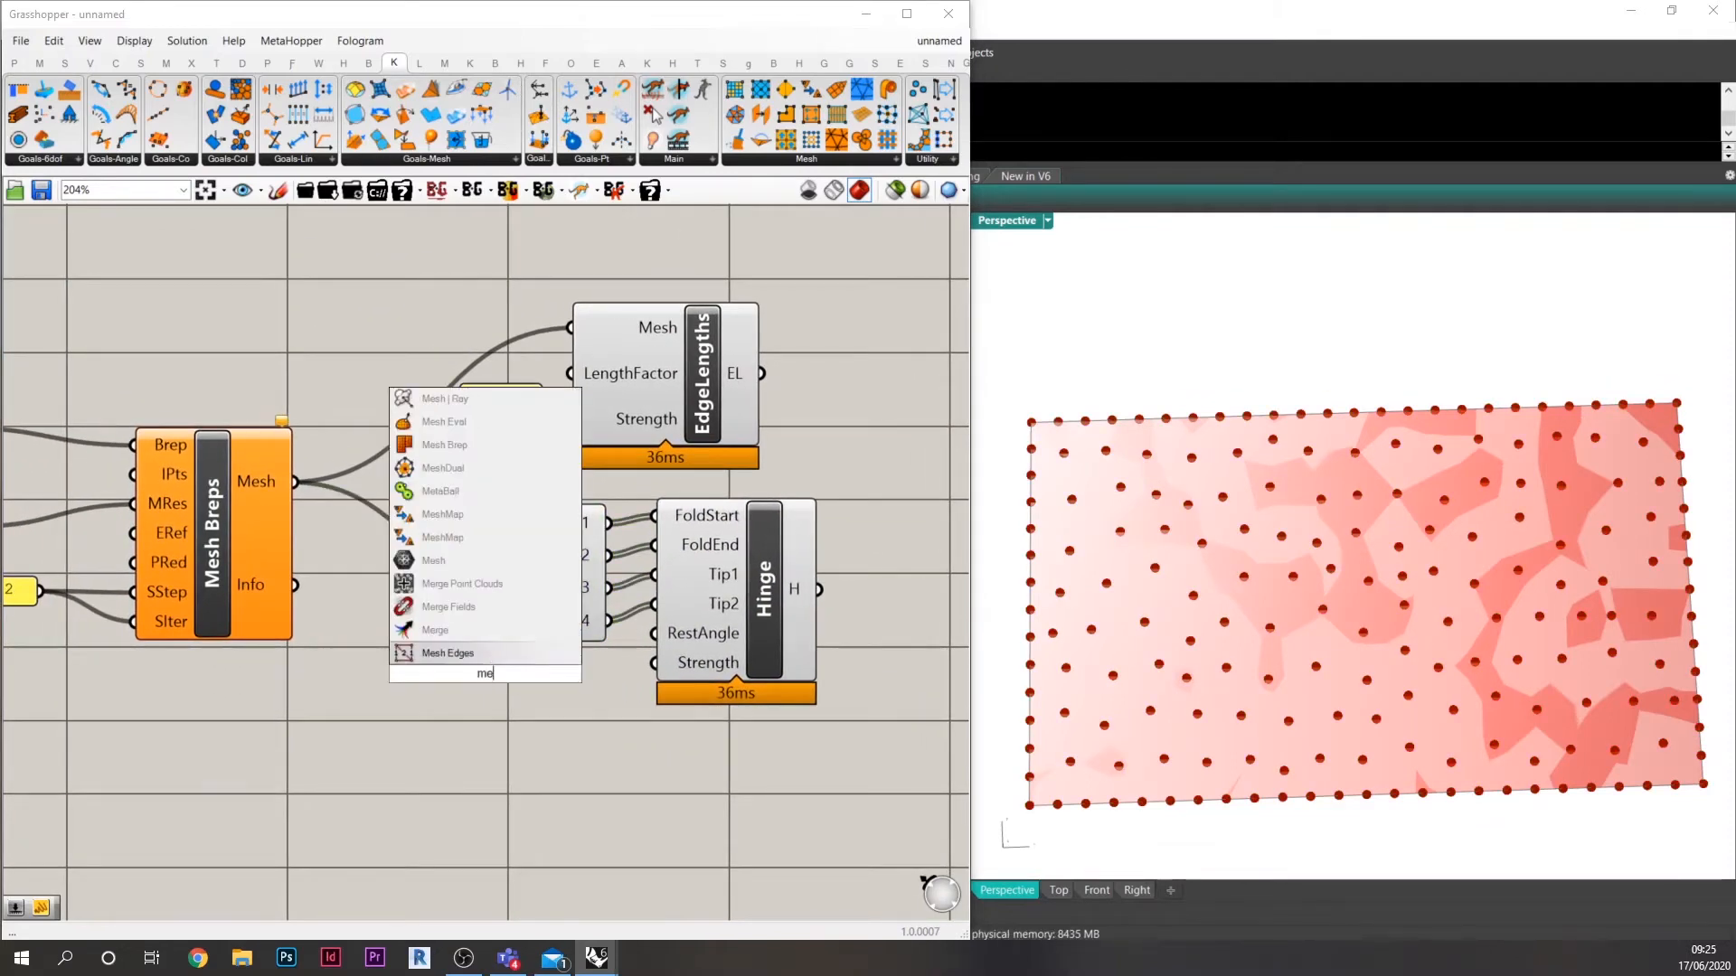
key("Return")
left_click_drag(378, 620, 407, 748)
scroll(1265, 669, "up", 3)
scroll(1241, 702, "up", 5)
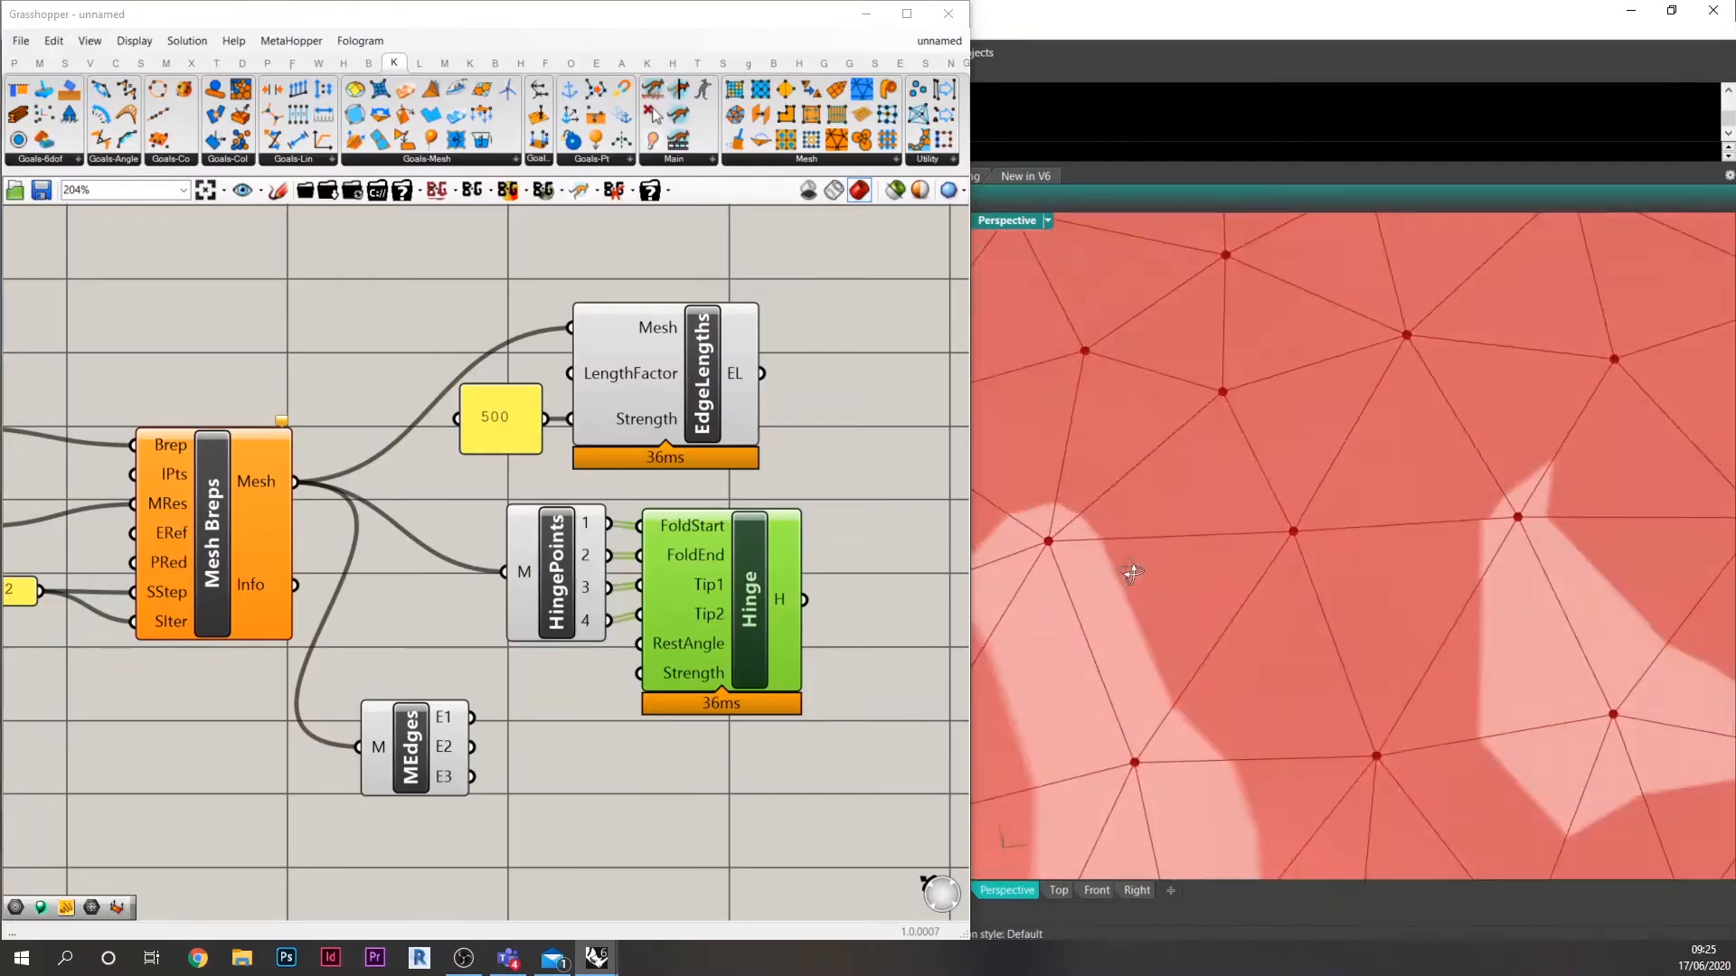
scroll(1266, 643, "down", 10)
mouse_move(1326, 604)
right_mouse_down()
mouse_move(1172, 630)
mouse_move(1248, 643)
mouse_move(1055, 646)
right_mouse_up()
right_click_drag(1597, 651, 1305, 689)
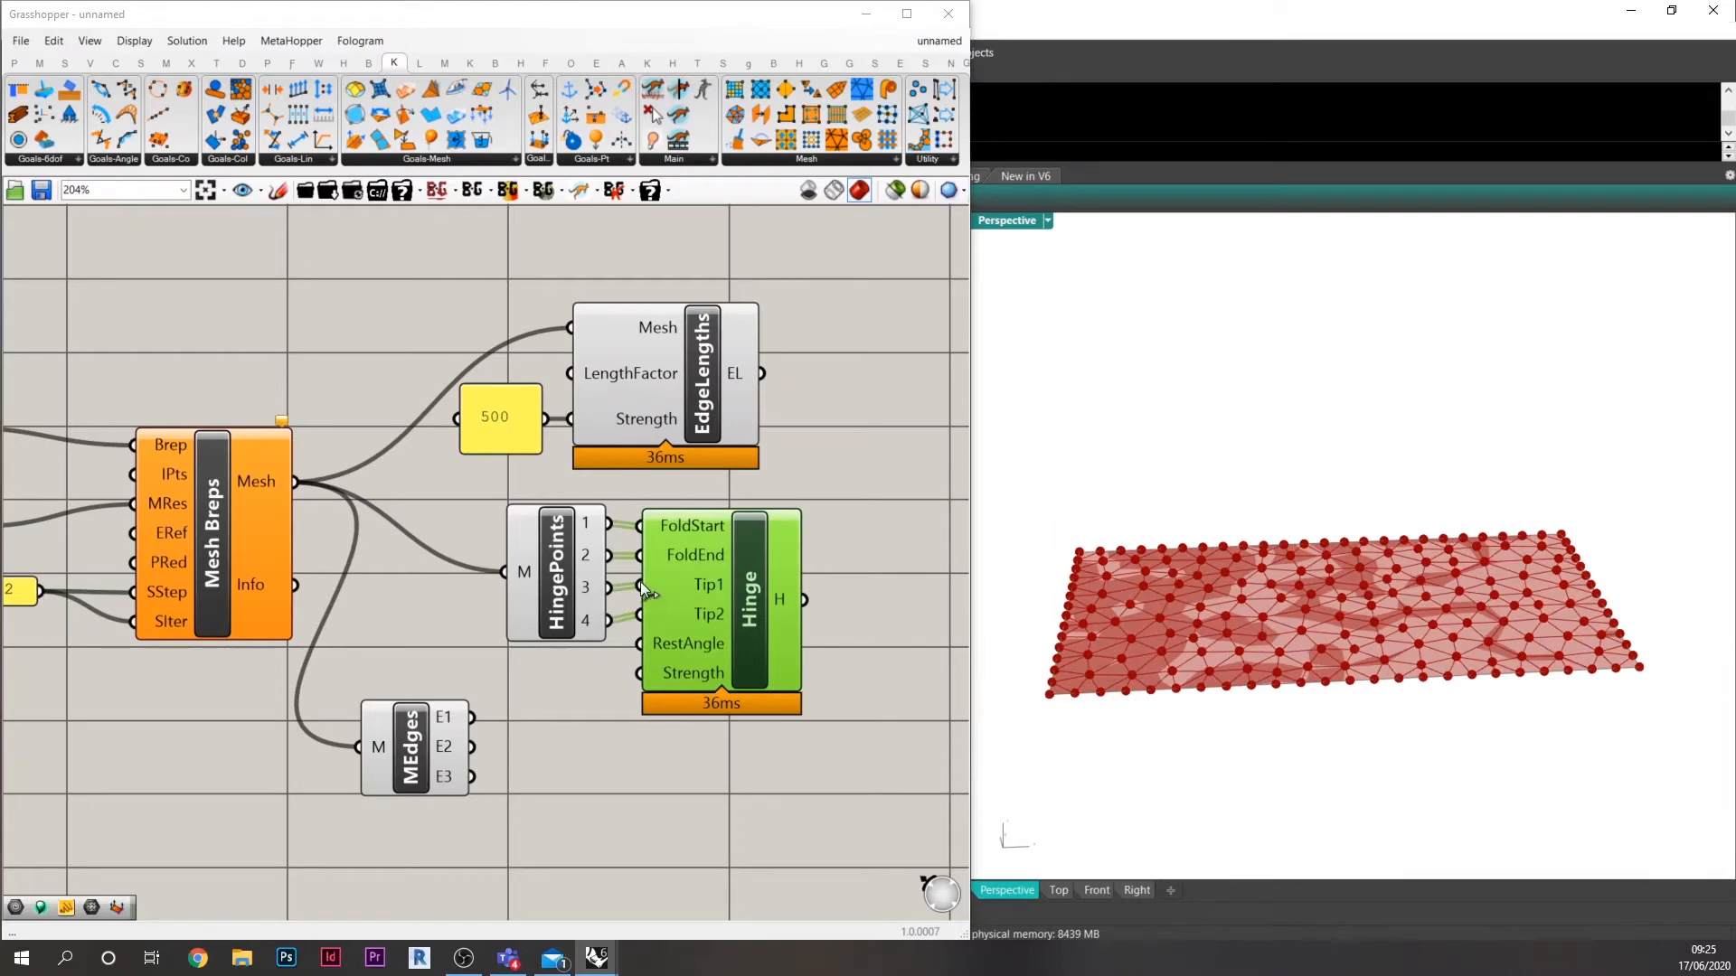
Delete the Mesh Edges component.
right_click_drag(644, 589, 616, 586)
left_click_drag(501, 811, 345, 741)
key("Delete")
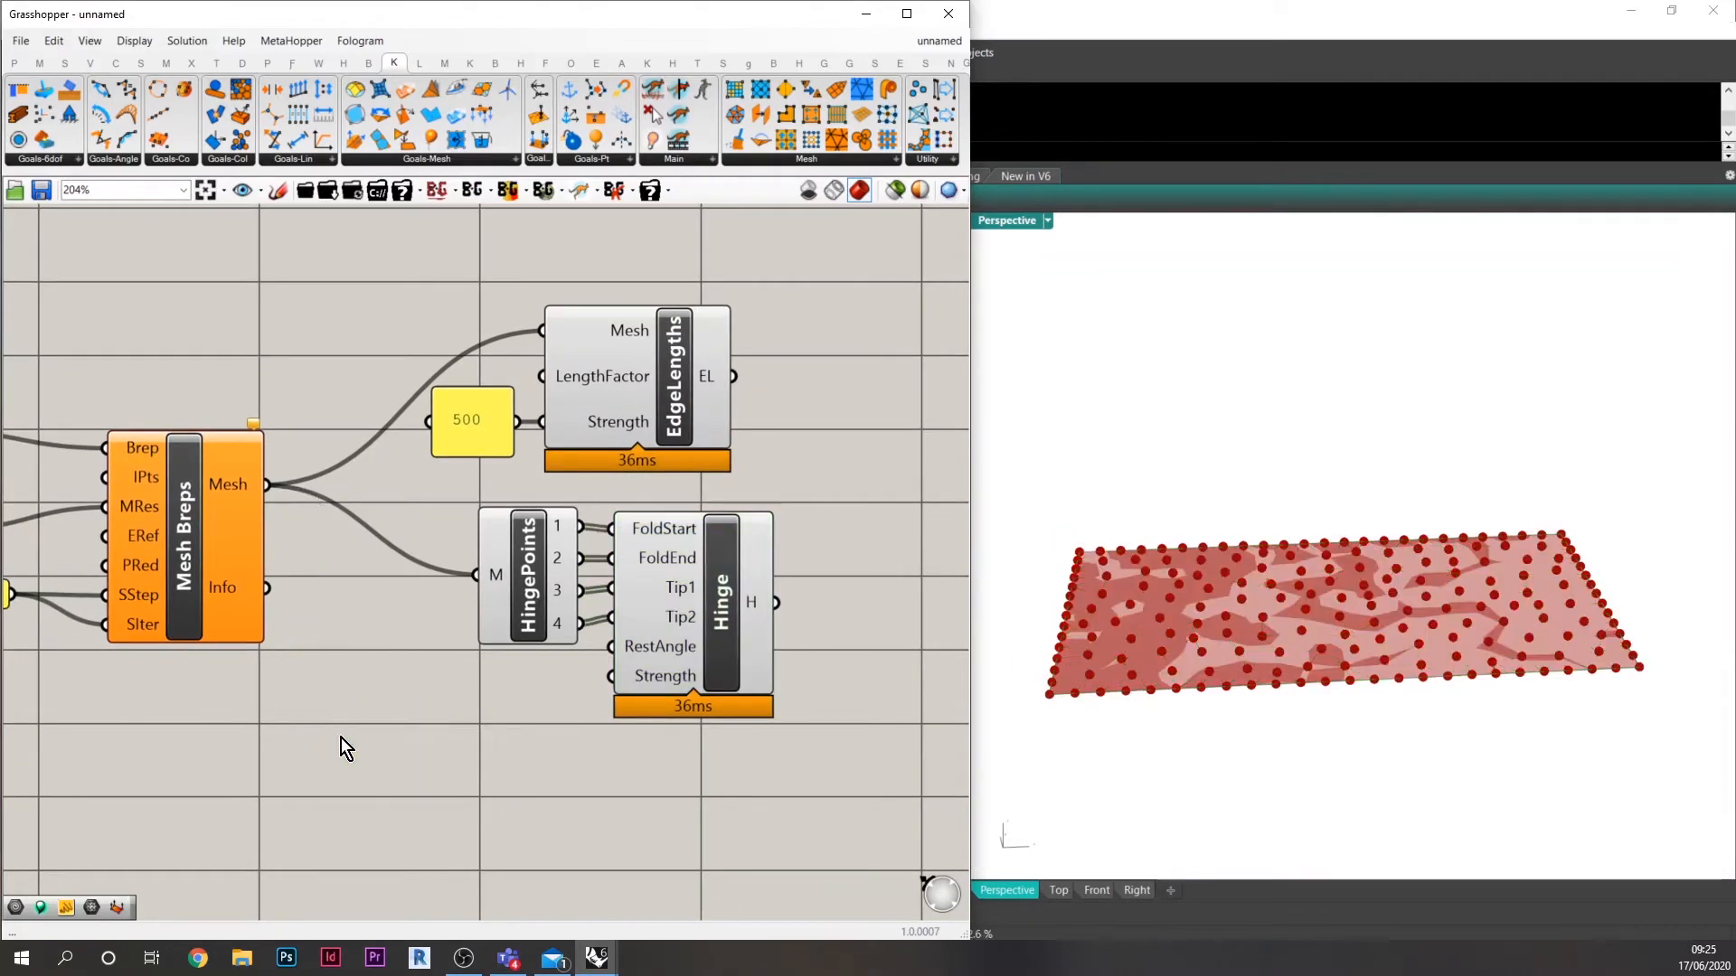
Add a panel containing 20 and connect it to the Strength input of Hinge.
double_click(501, 696)
type("20")
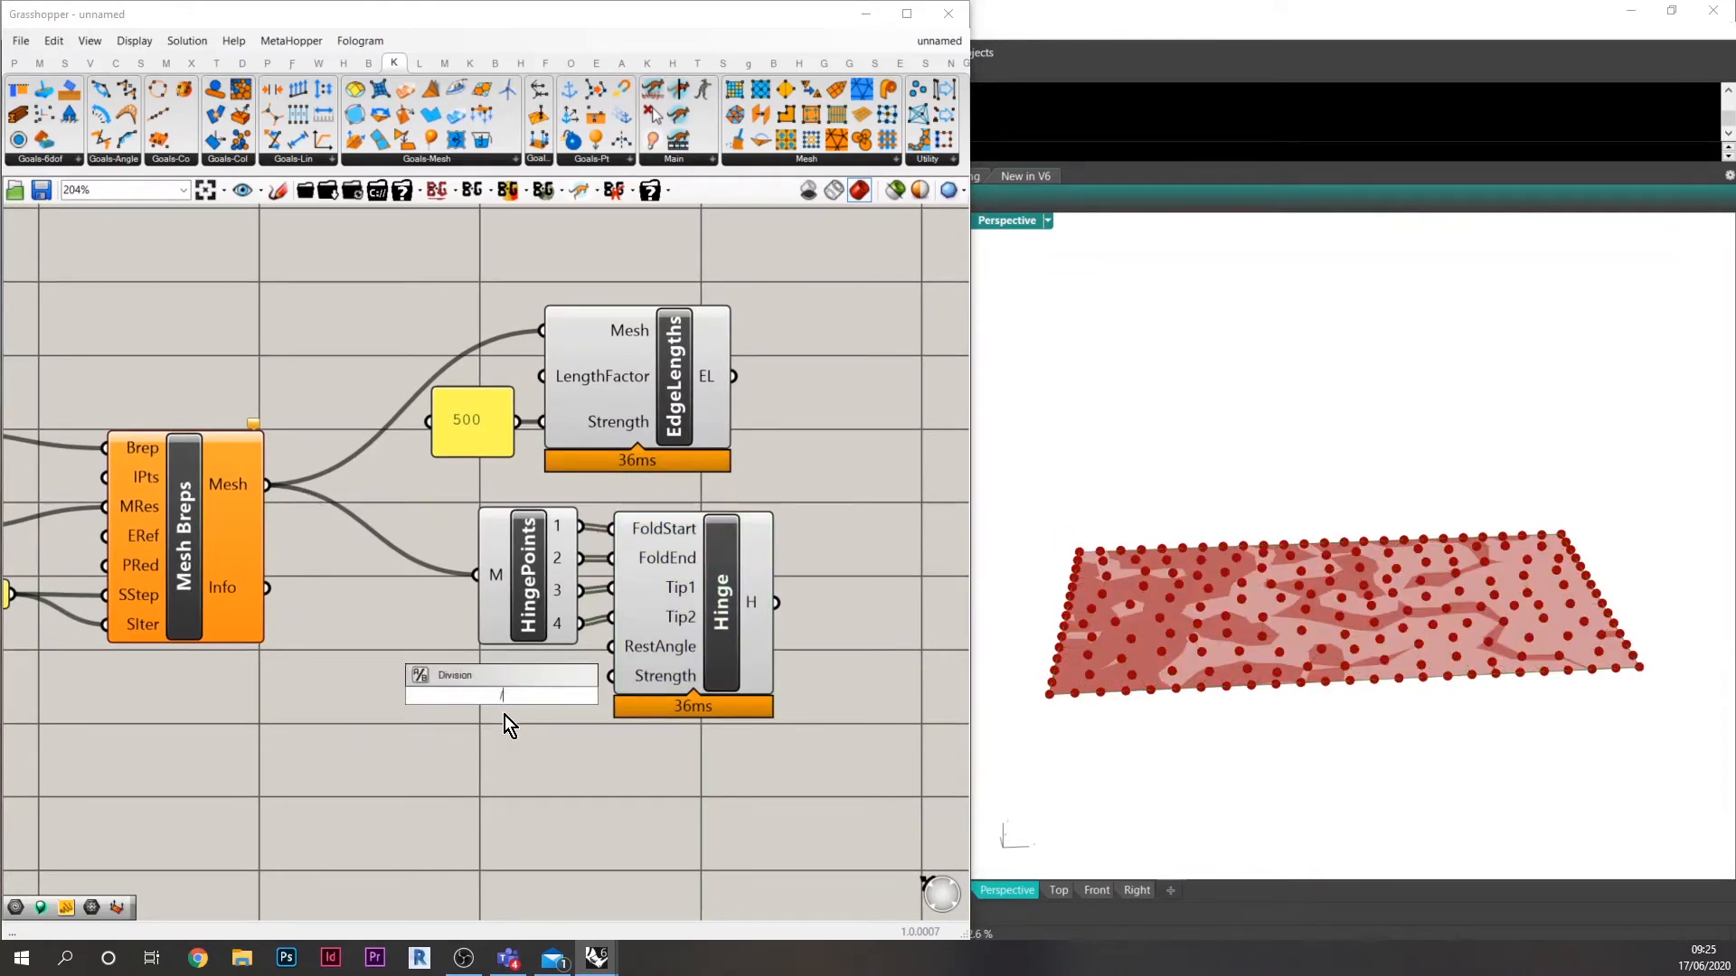
key("Return")
left_click_drag(533, 694, 612, 676)
Add a Kangaroo Grab component and place it just beneath Hinge.
scroll(592, 724, "down", 2)
scroll(583, 723, "down", 4)
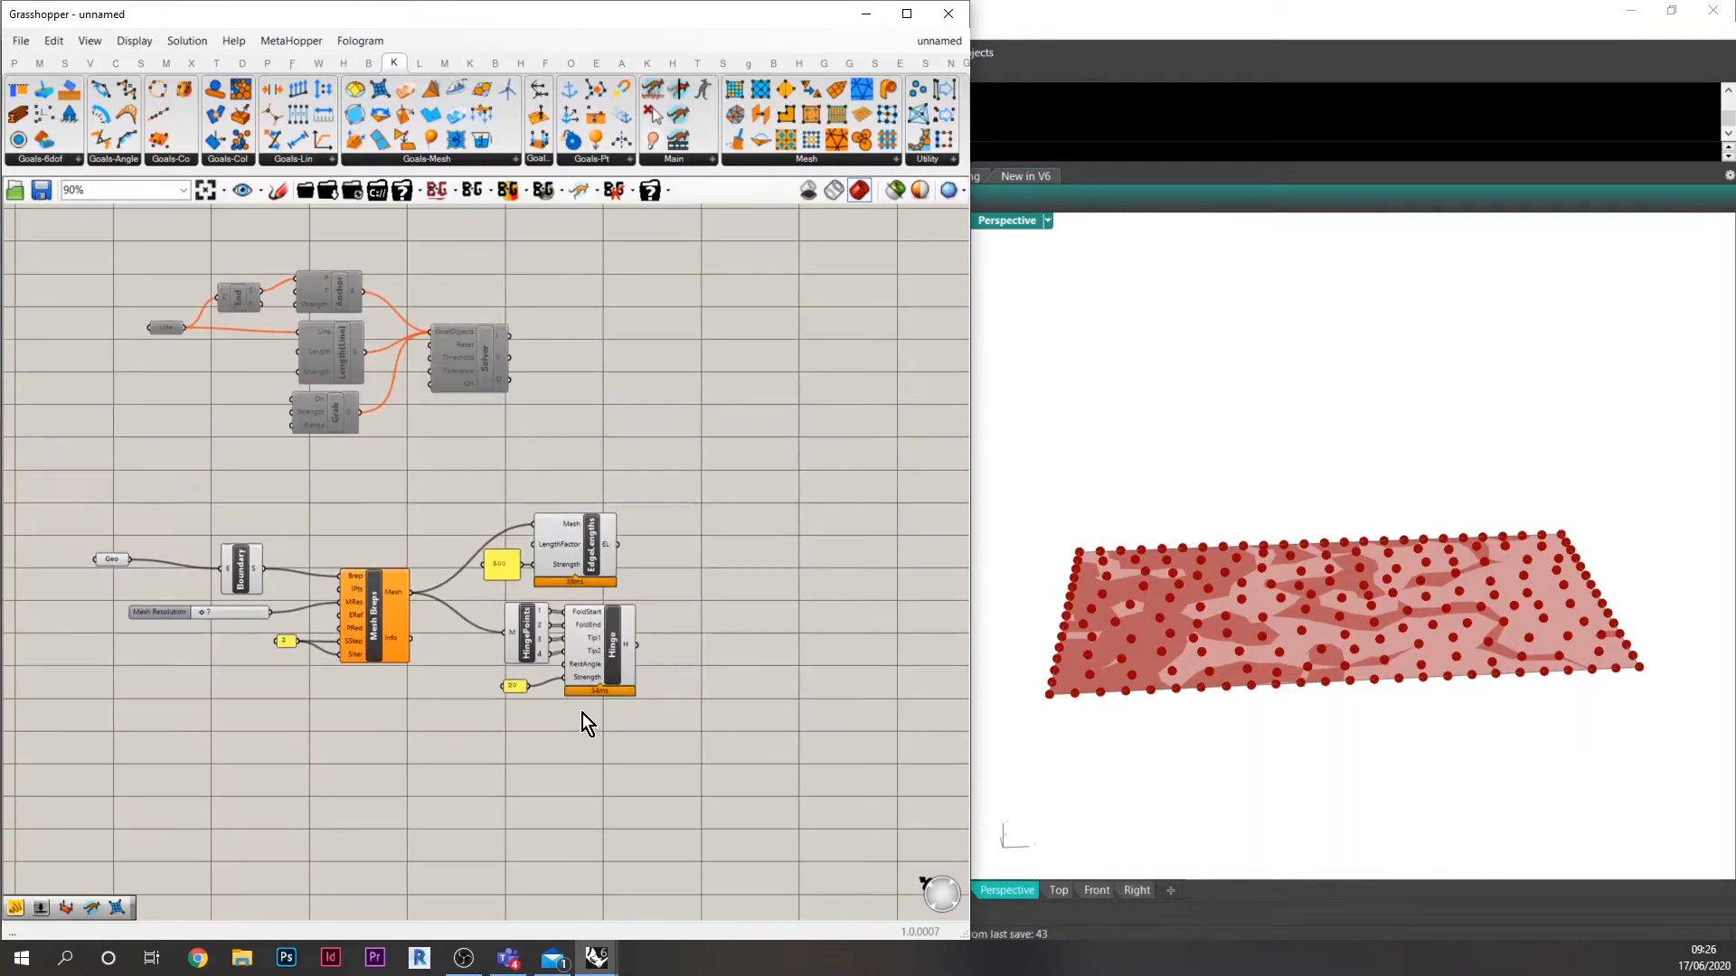
scroll(569, 755, "up", 3)
double_click(578, 788)
type("grab")
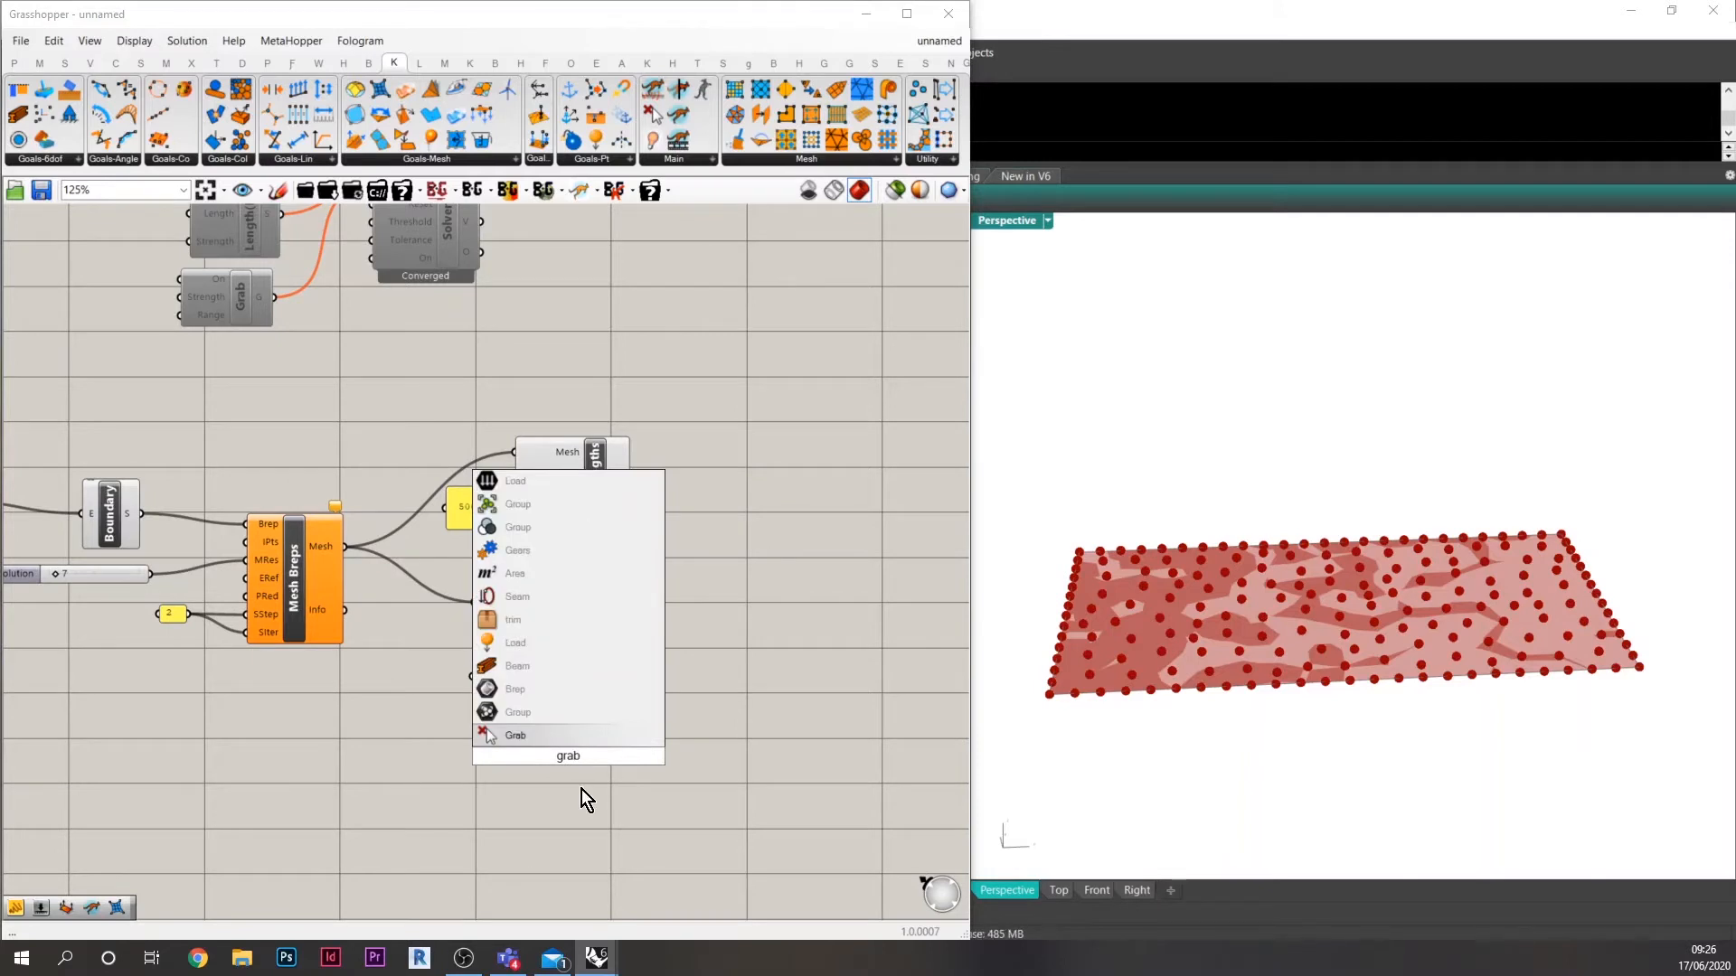
left_click(552, 737)
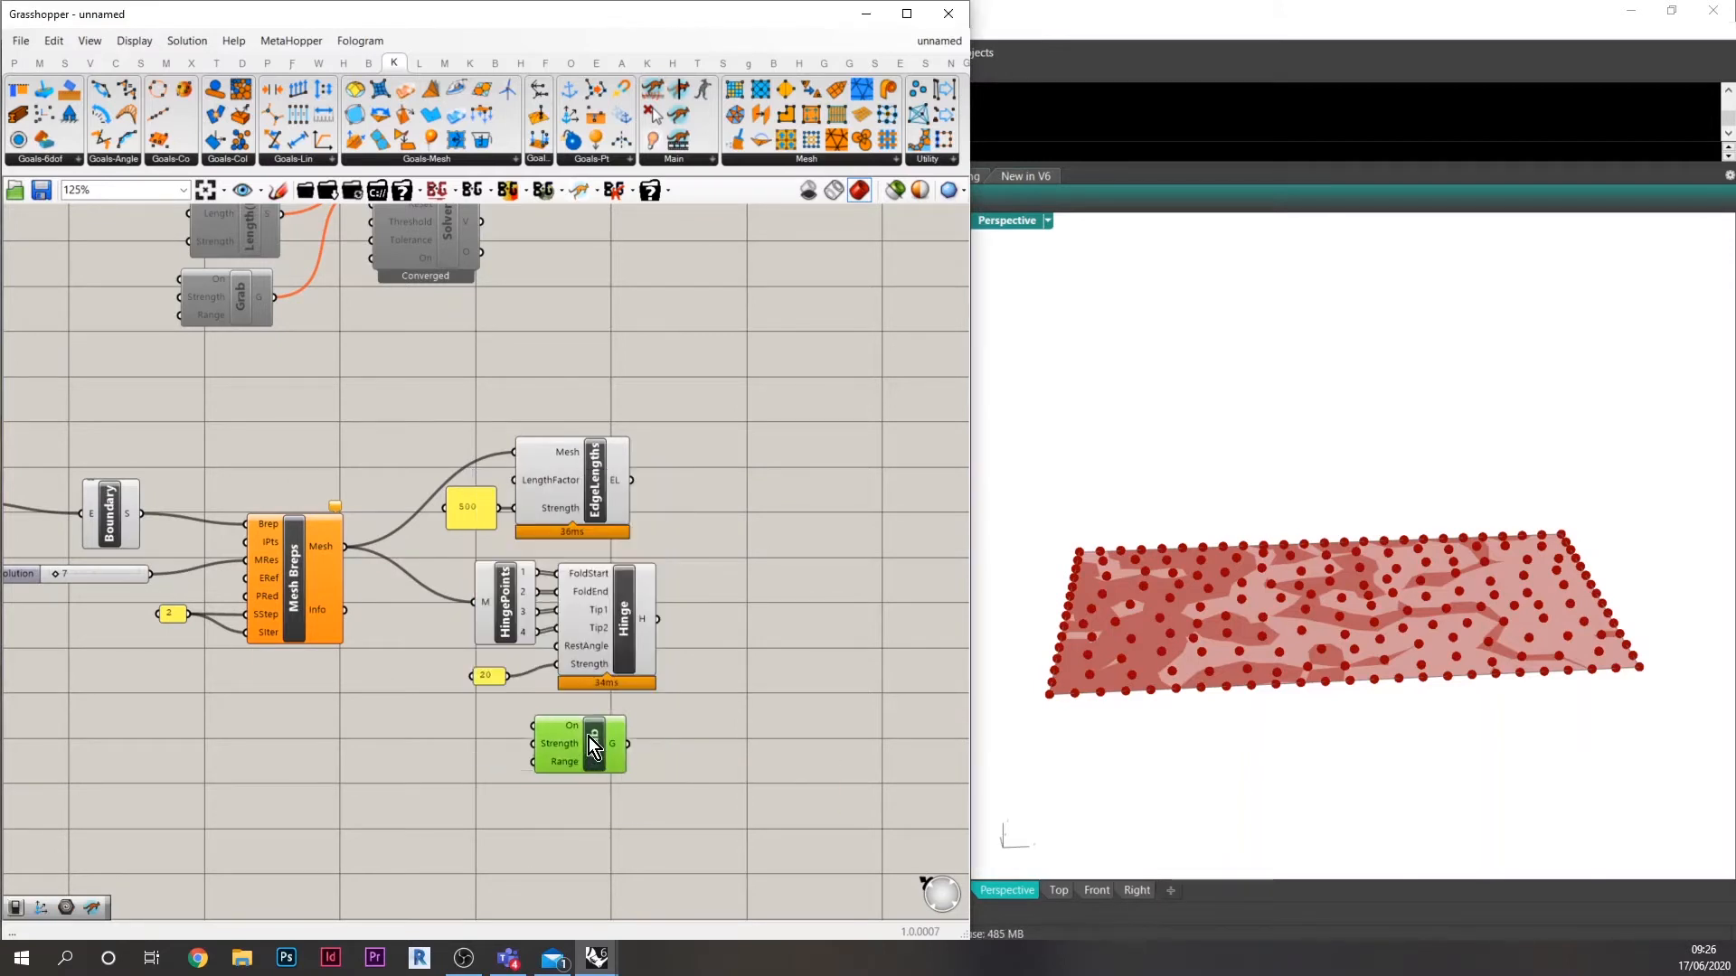
Add a Kangaroo Solver and connect the EdgeLengths, Hinge and Grab outputs to its GoalObjects input.
double_click(756, 589)
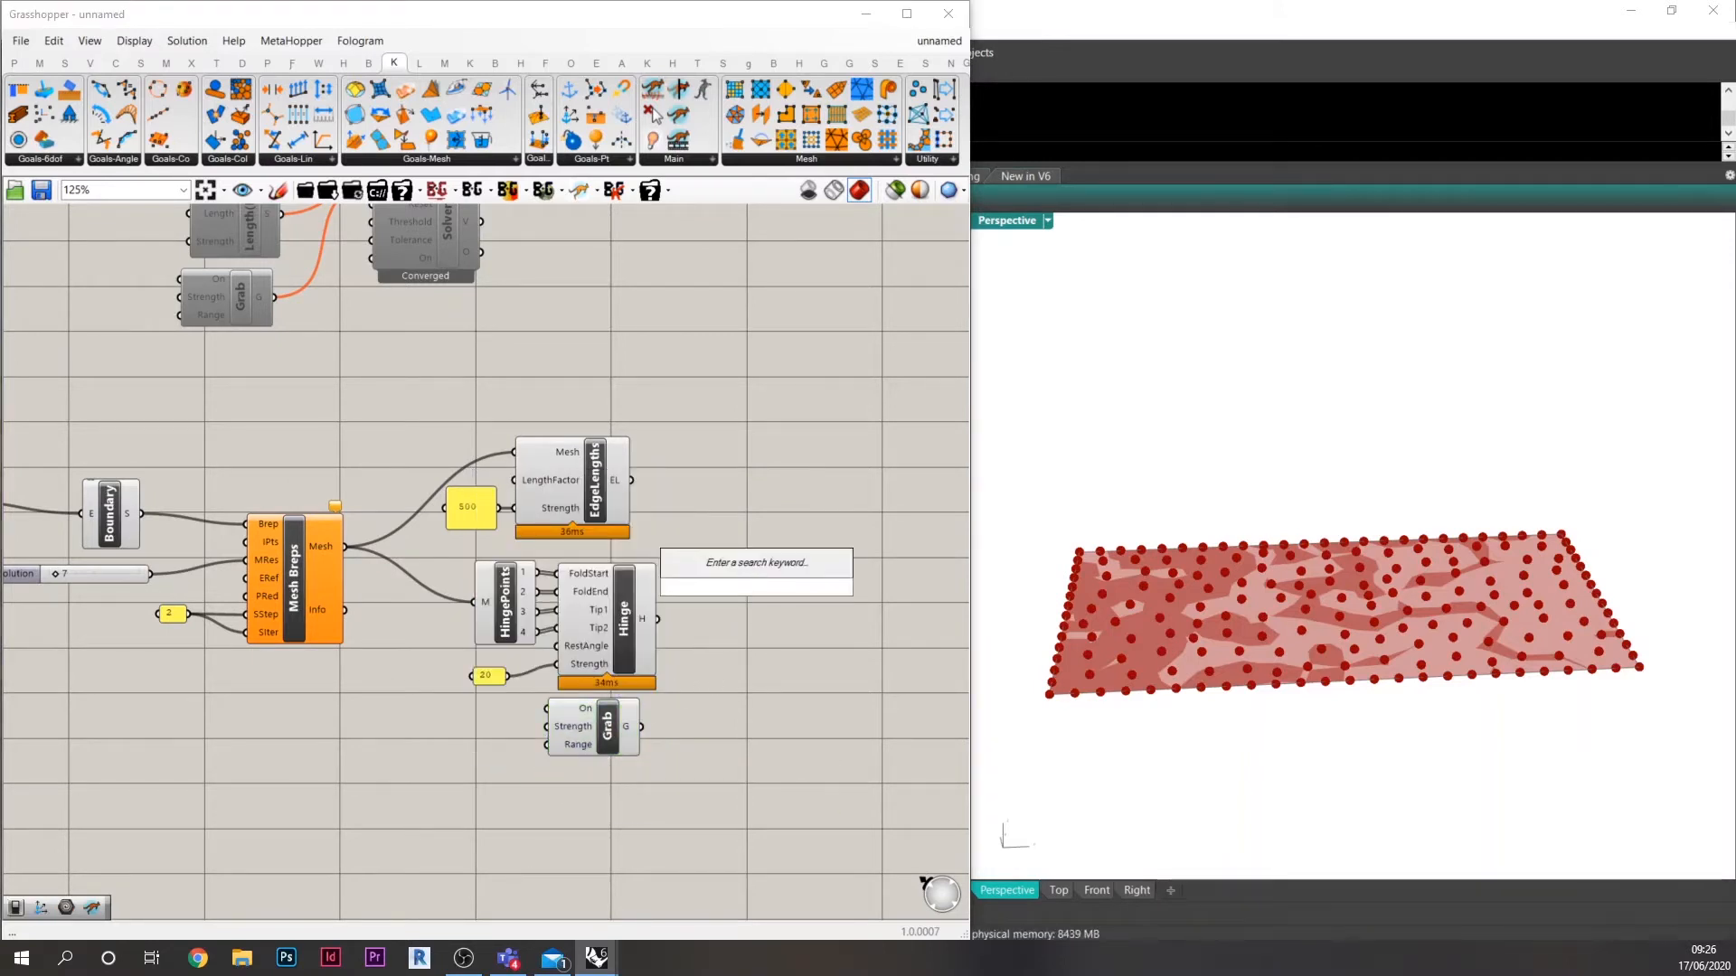
type("solver")
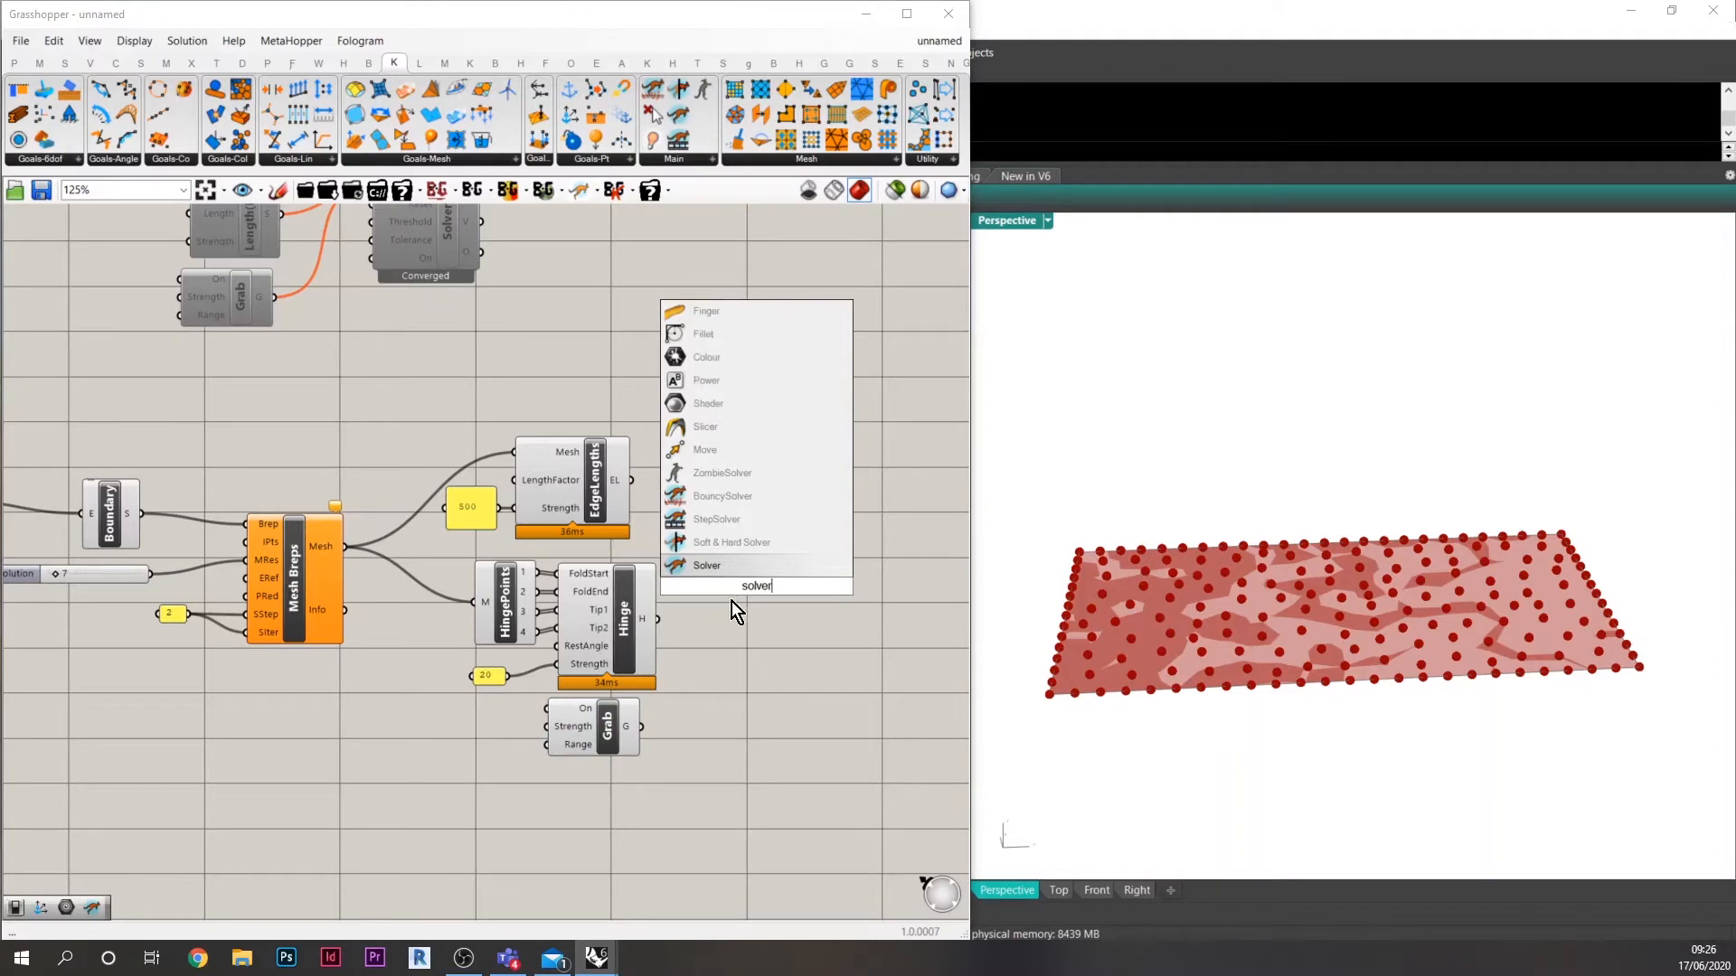
key("Return")
left_click_drag(629, 479, 843, 621)
Add a Show component beneath Grab and wire it between the Mesh Breps mesh output and the Solver's GoalObjects input.
double_click(645, 783)
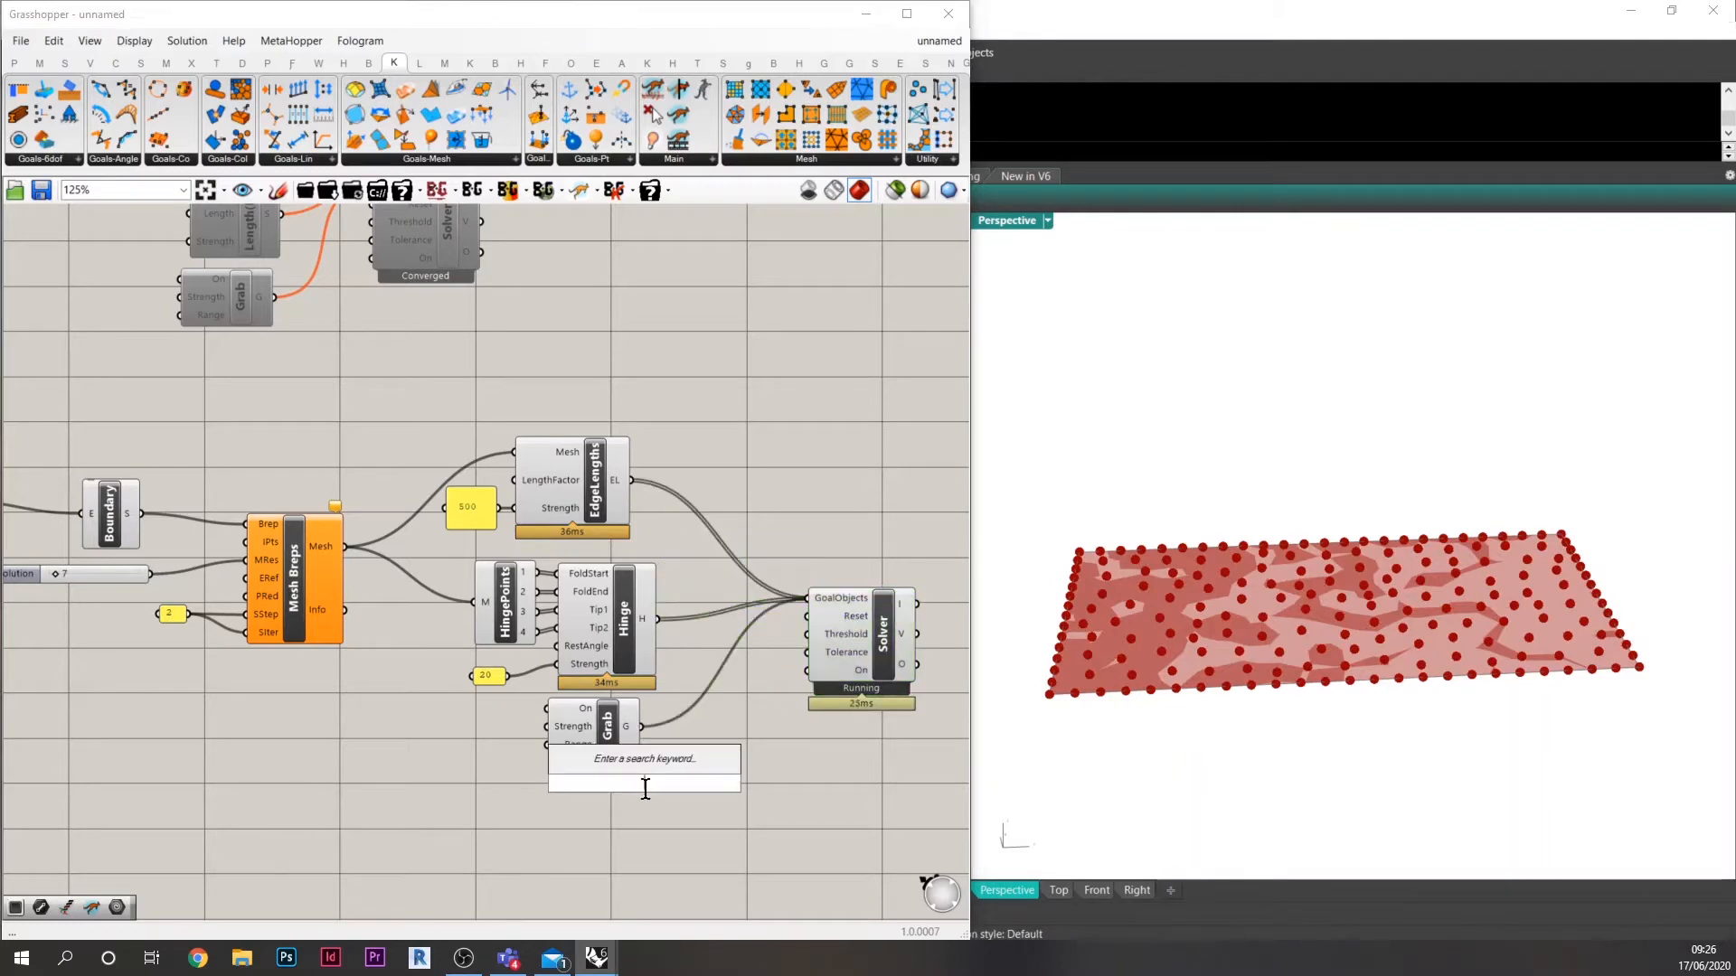
type("show")
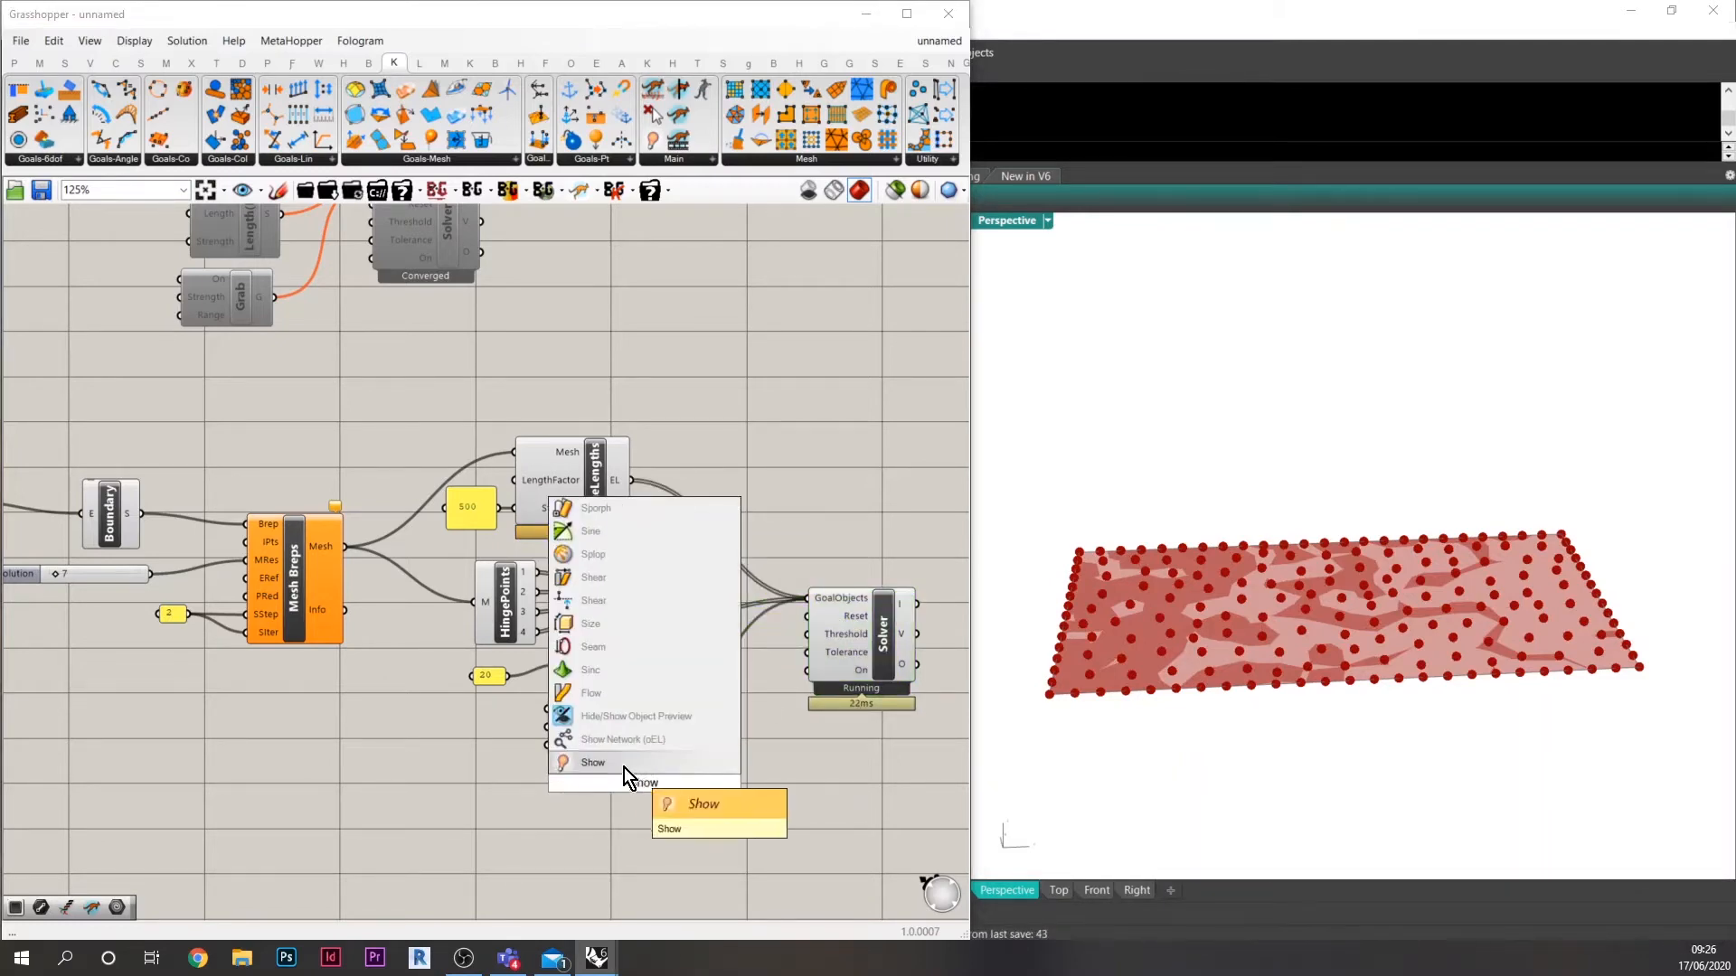
left_click(623, 764)
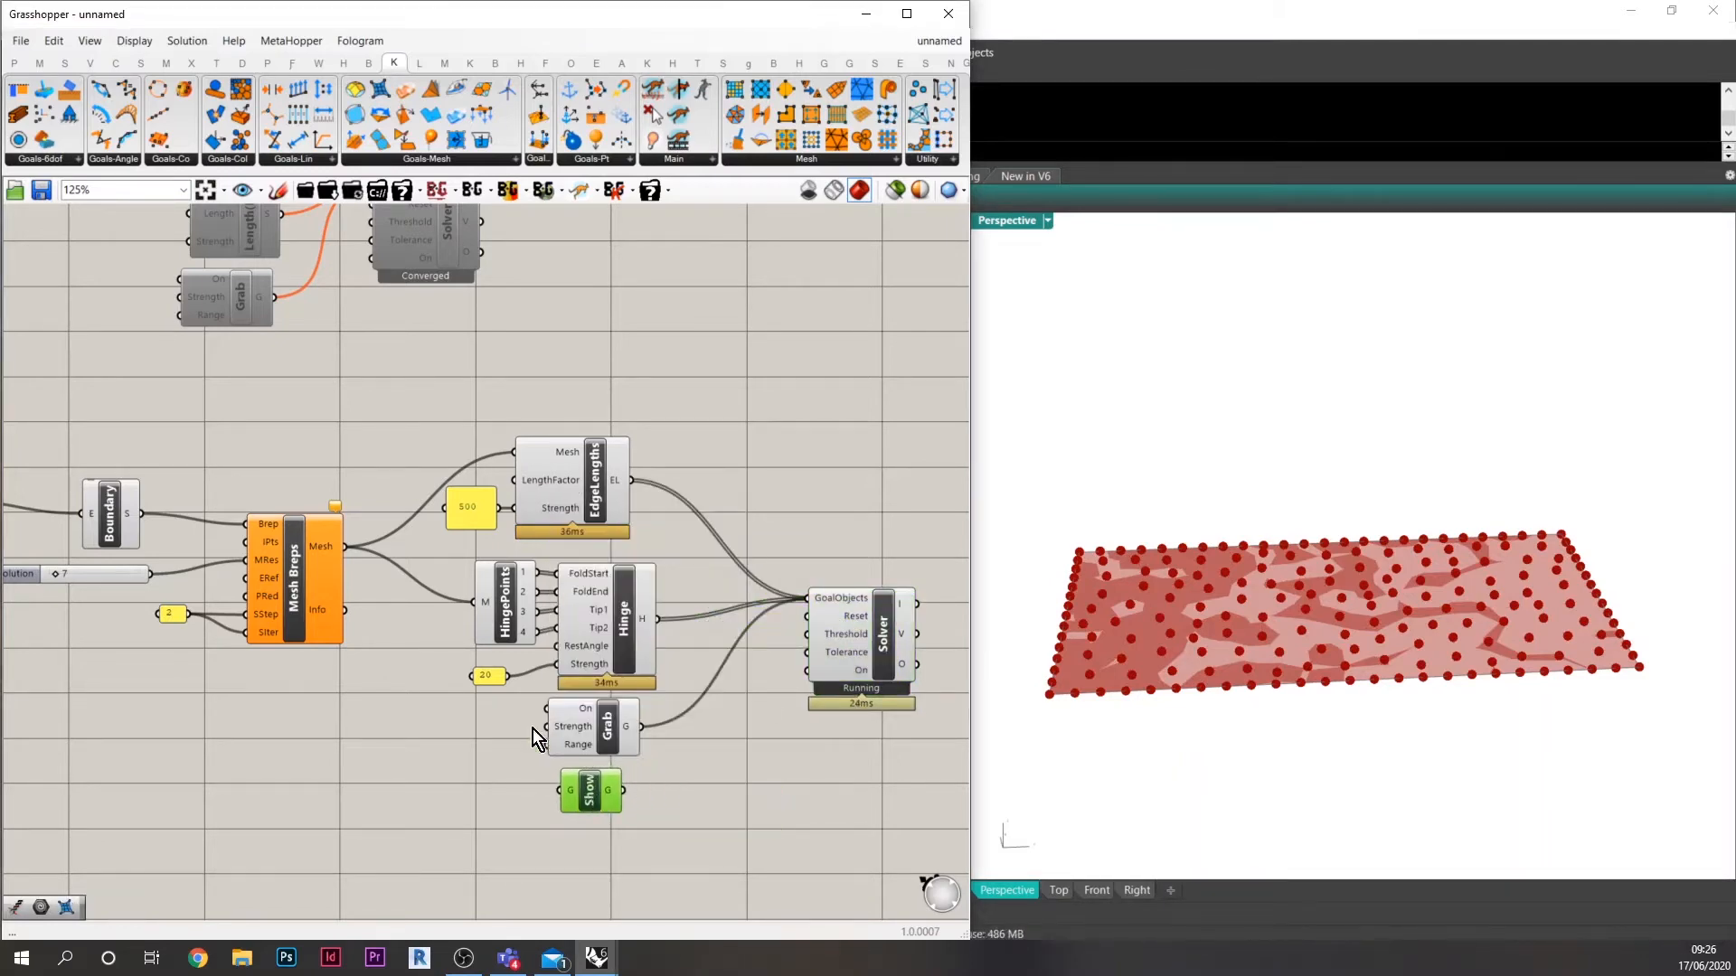
left_click_drag(344, 546, 796, 604)
left_click(713, 854)
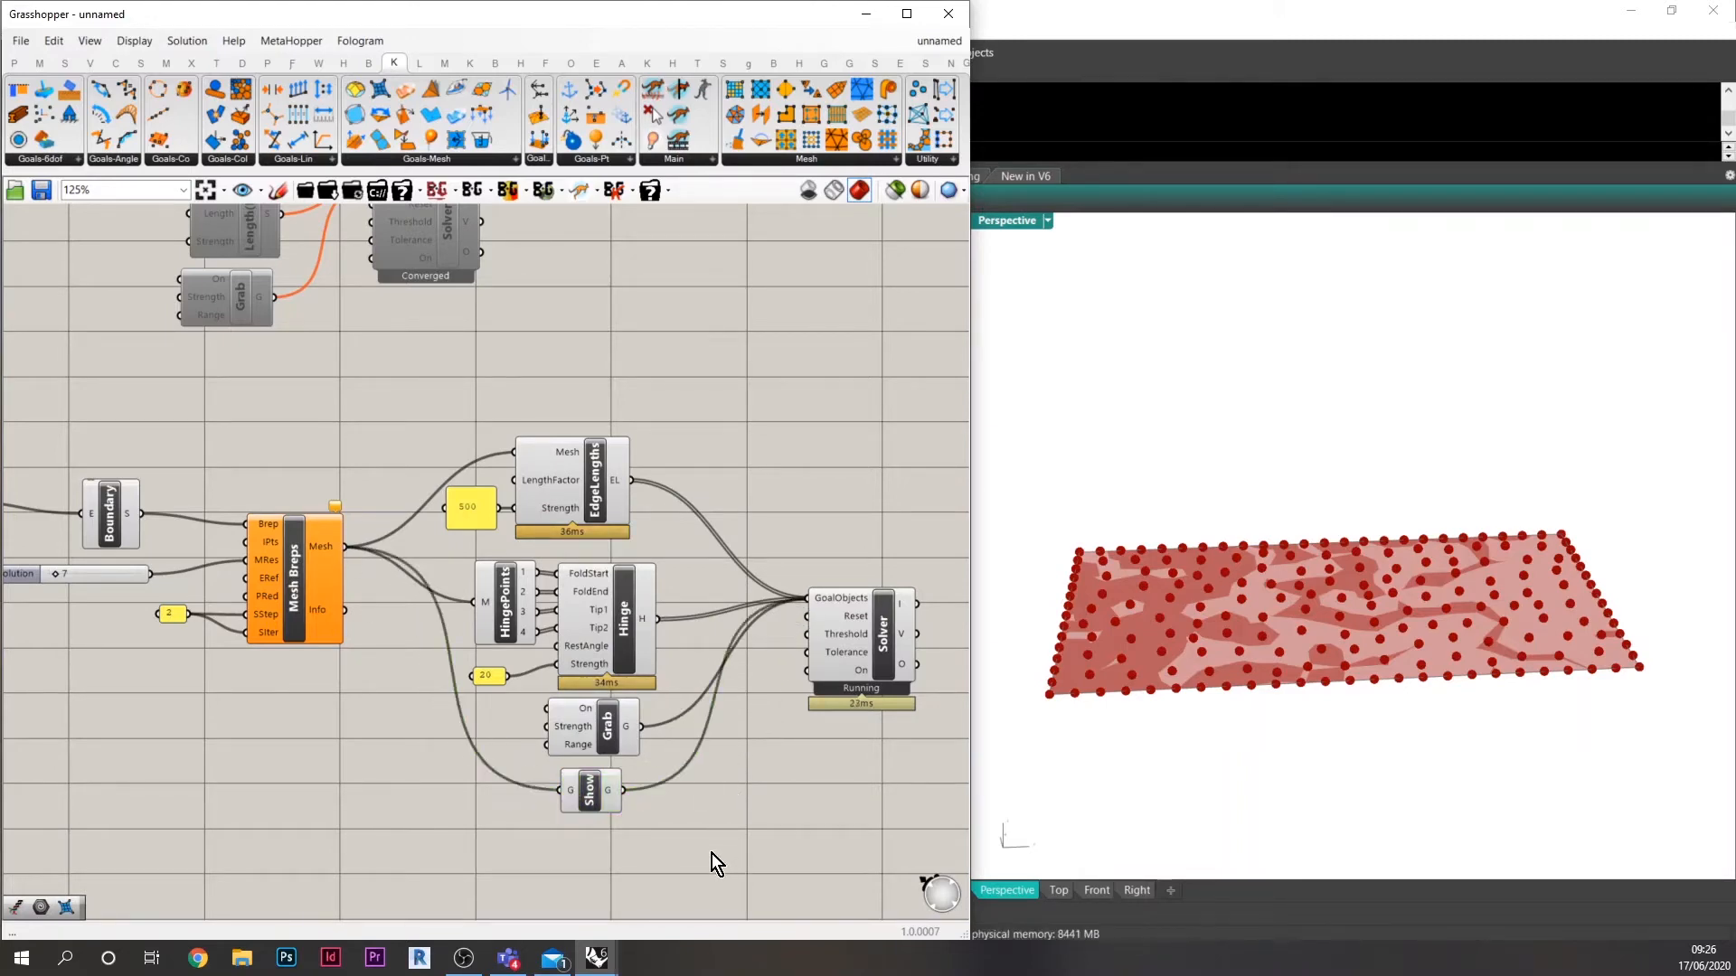
Turn off the preview of all the rectangle mesh definition's components that feed the Solver.
left_click_drag(713, 853, 41, 411)
middle_click(436, 447)
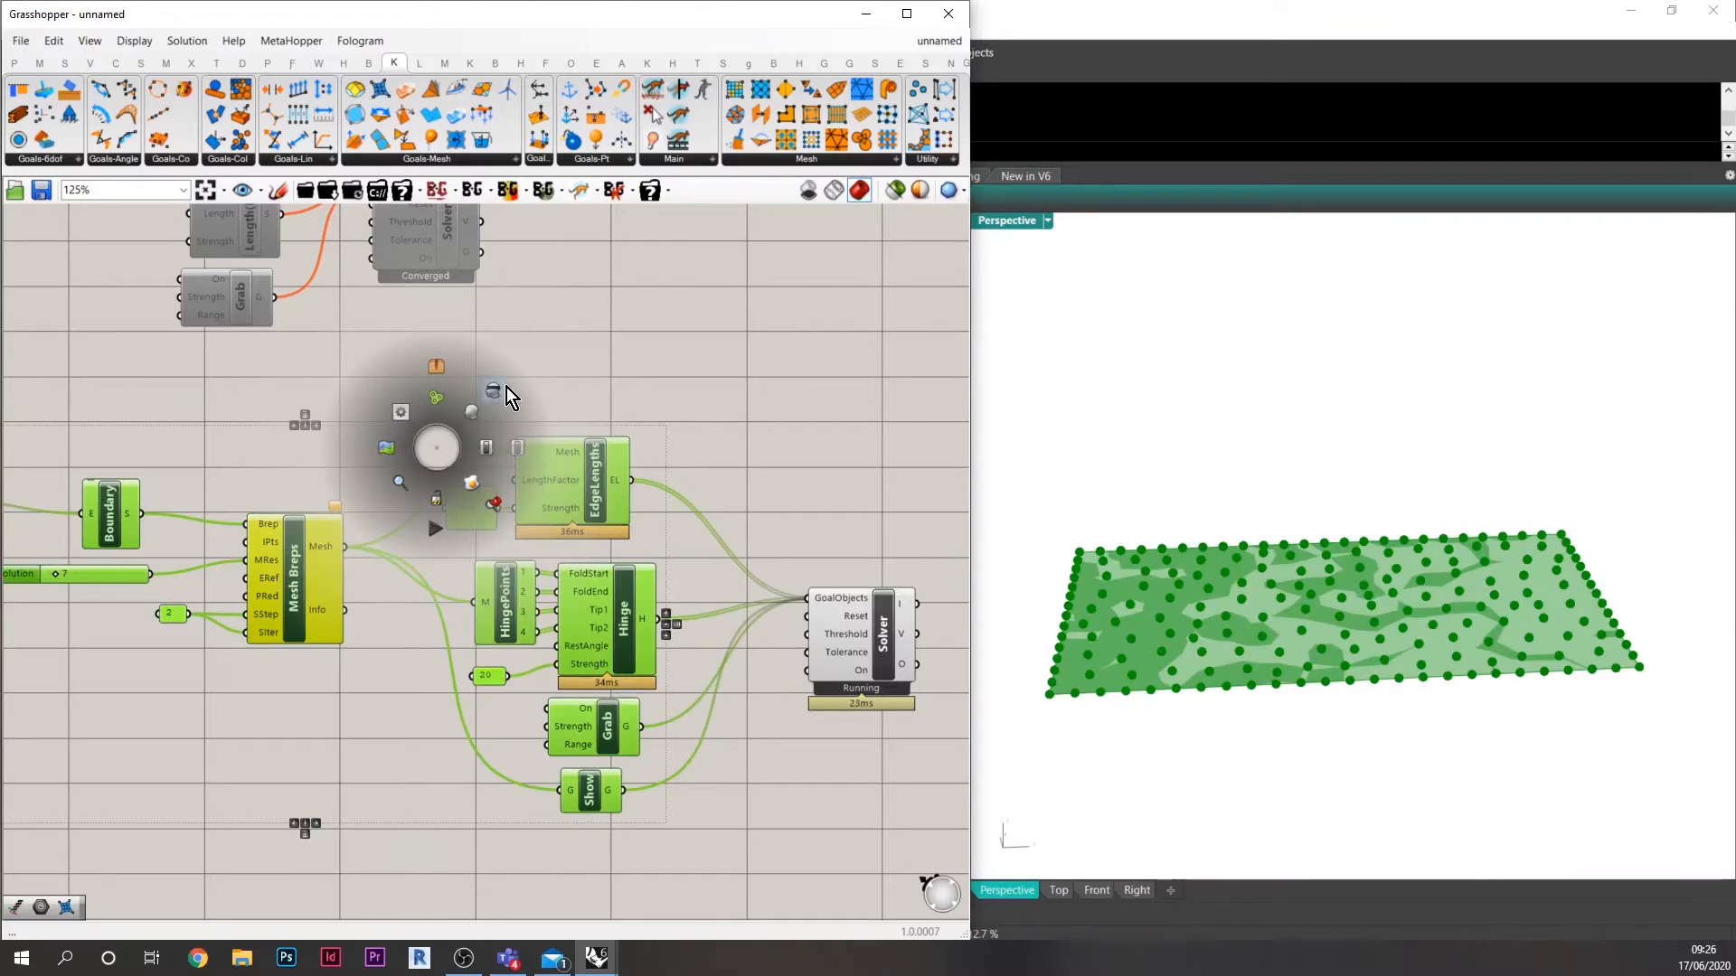
left_click(497, 393)
left_click(616, 394)
Add a Button component, connect it to the Solver's Reset input and reset the simulation.
left_click(837, 621)
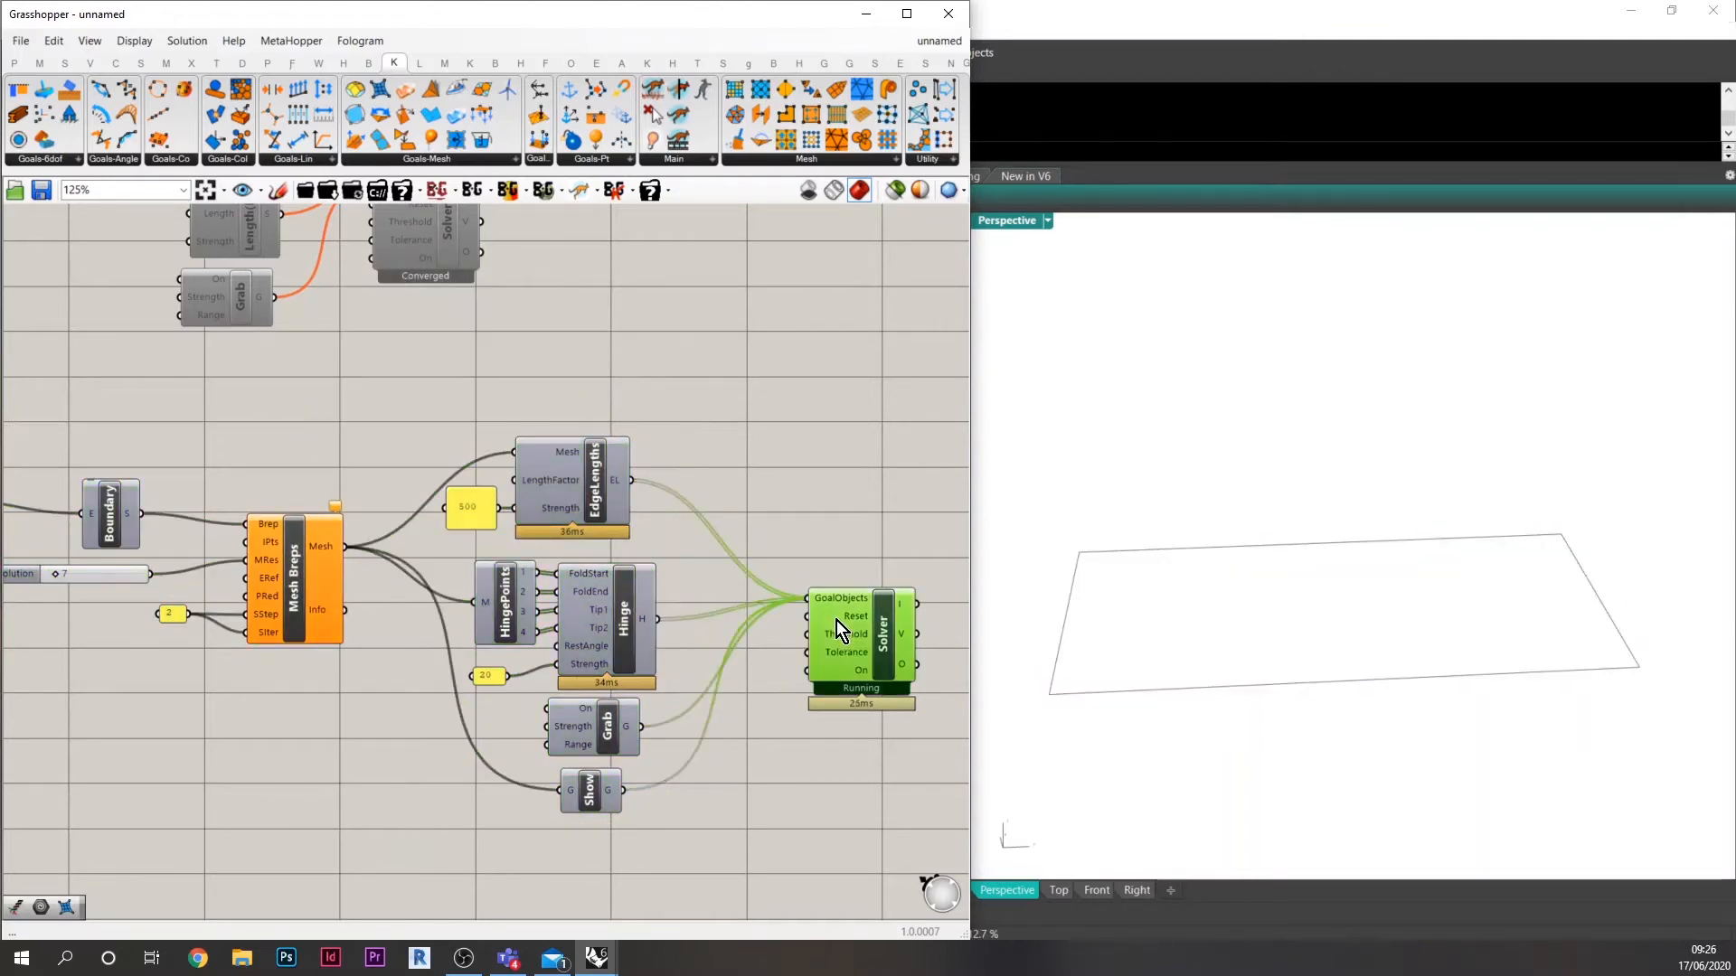
left_click(828, 783)
double_click(828, 783)
type("but")
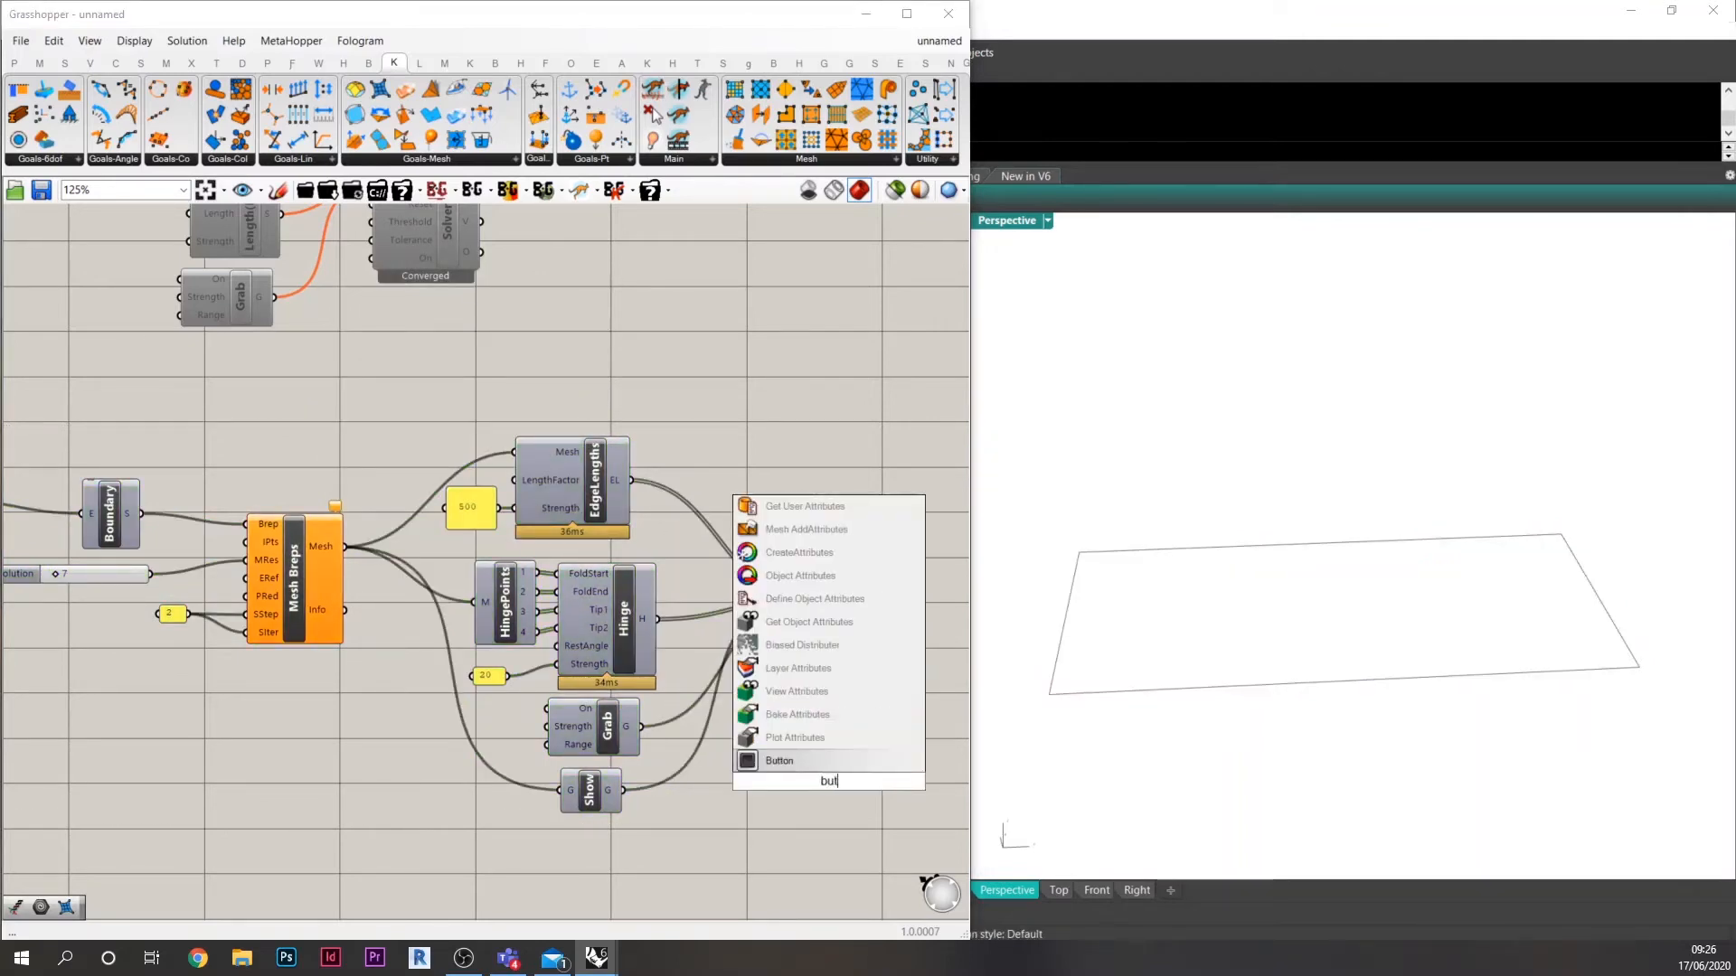
left_click(827, 768)
left_click_drag(882, 783, 821, 621)
left_click(859, 783)
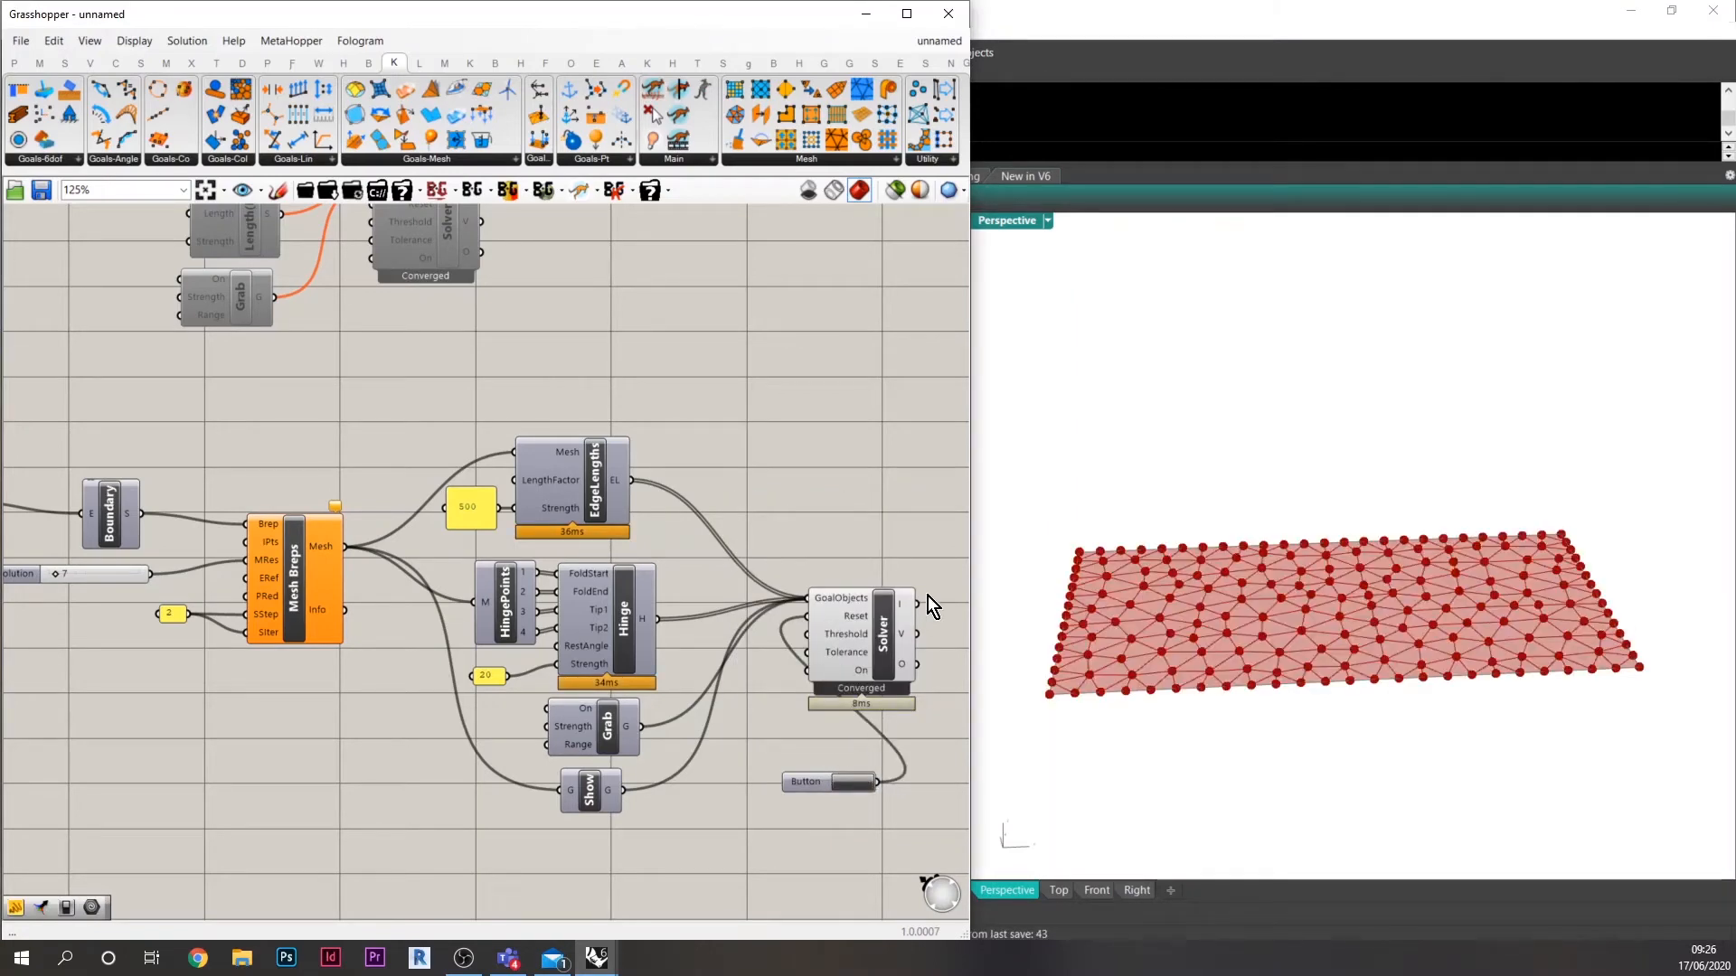
Pull the corners of the simulated mesh up and across to test how it bends, and stop the running solver.
right_click_drag(861, 659, 775, 645)
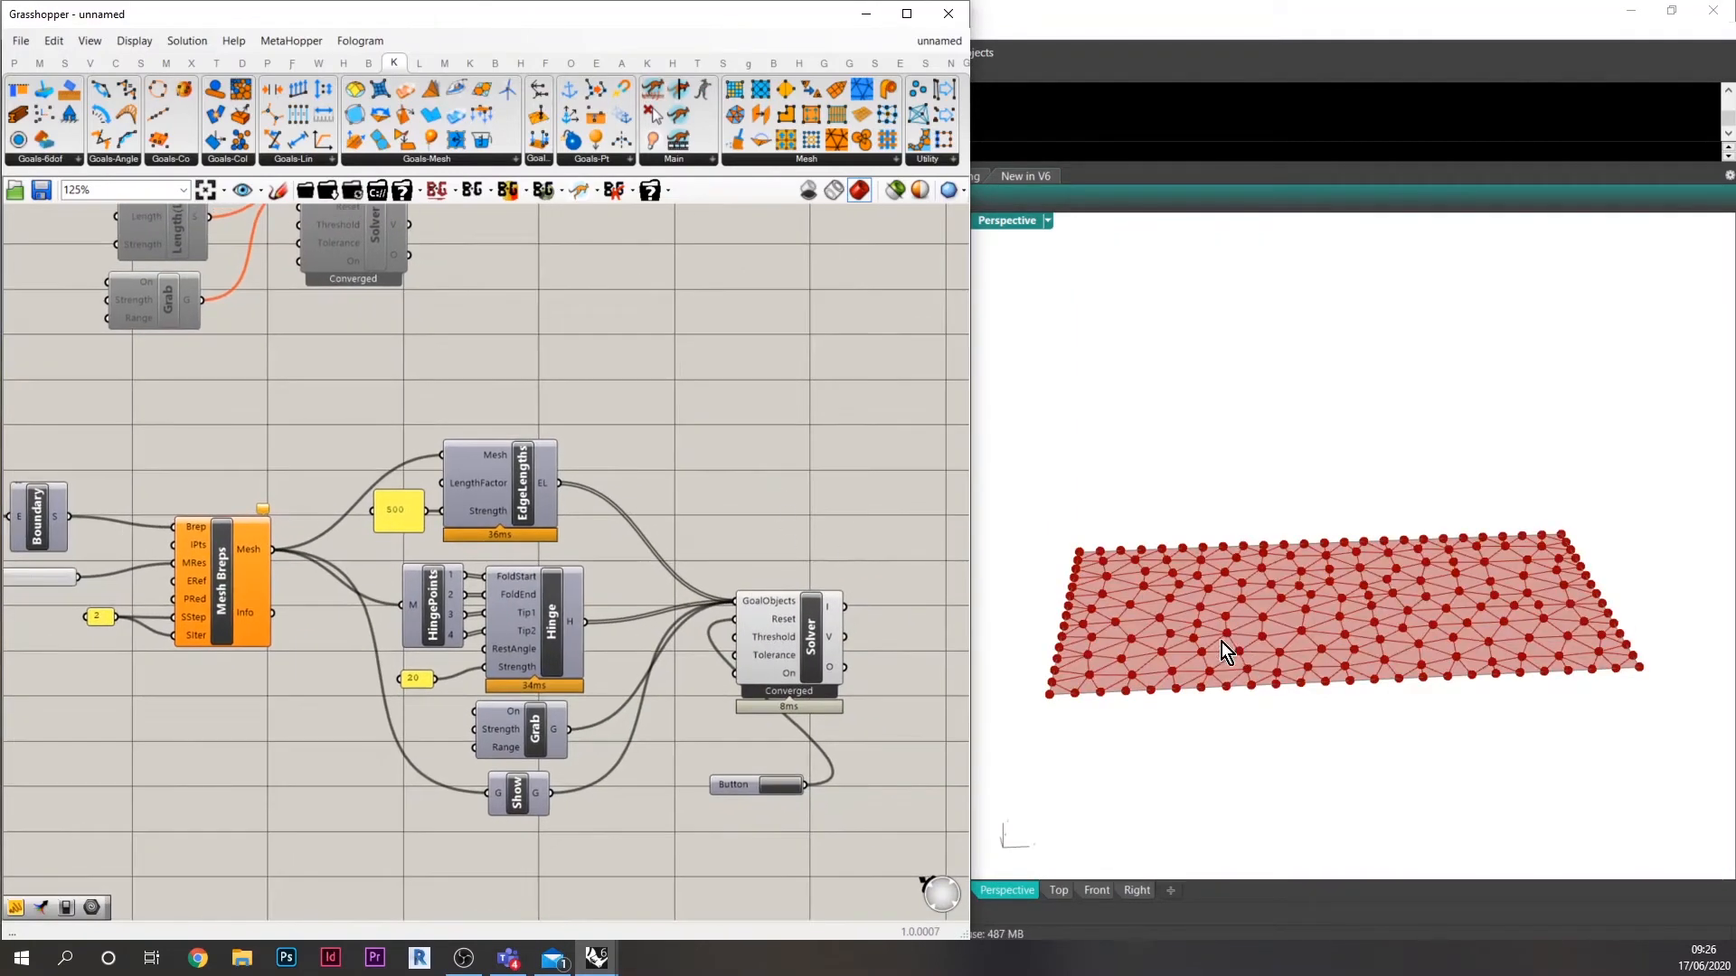
left_click_drag(1054, 692, 1166, 409)
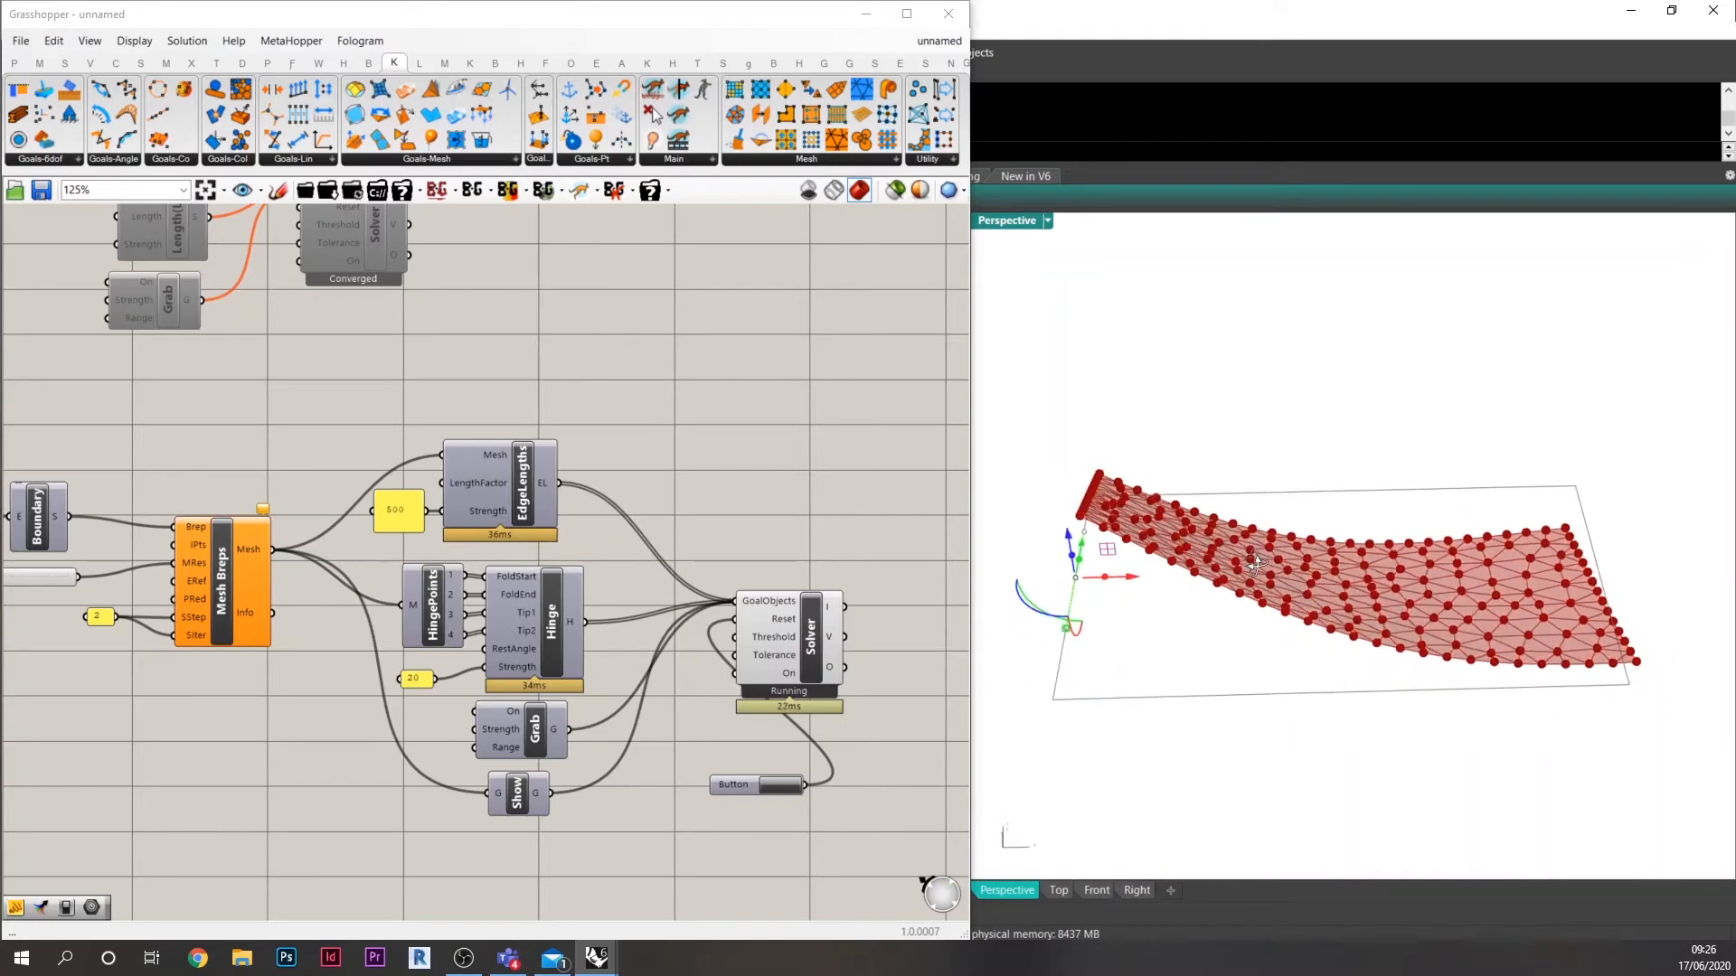
scroll(1386, 594, "up", 3)
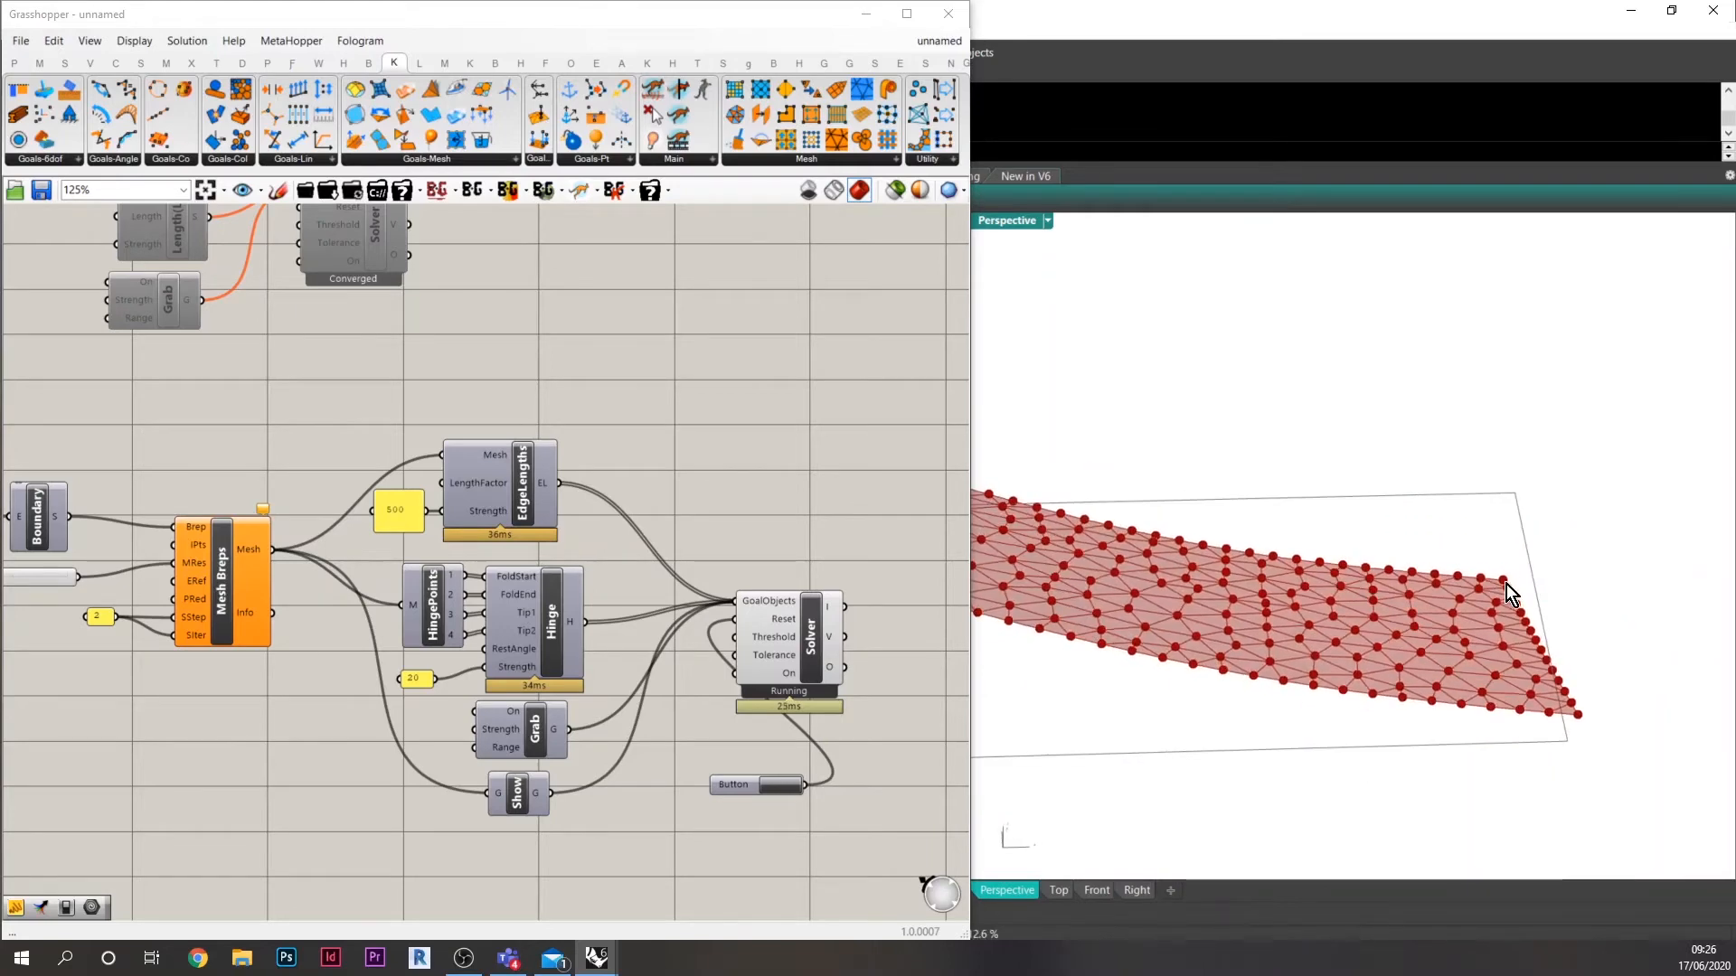
left_click_drag(1505, 580, 1066, 260)
right_click_drag(1358, 507, 1373, 637)
scroll(1439, 579, "up", 2)
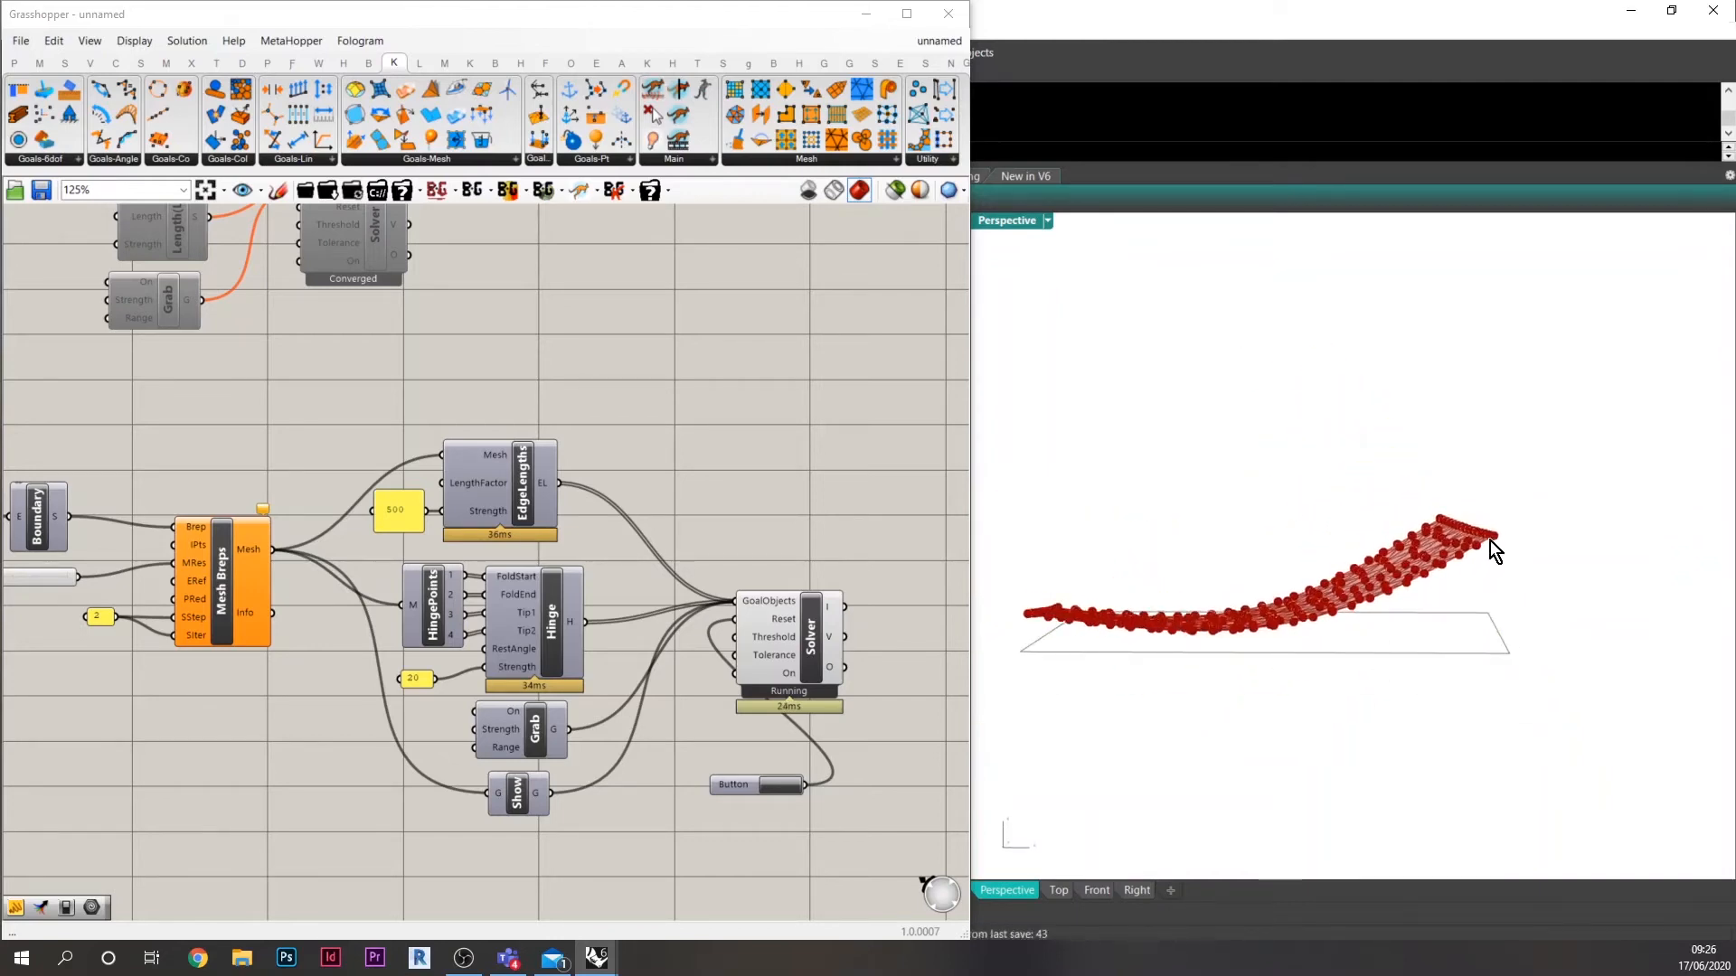
left_click_drag(1490, 541, 895, 480)
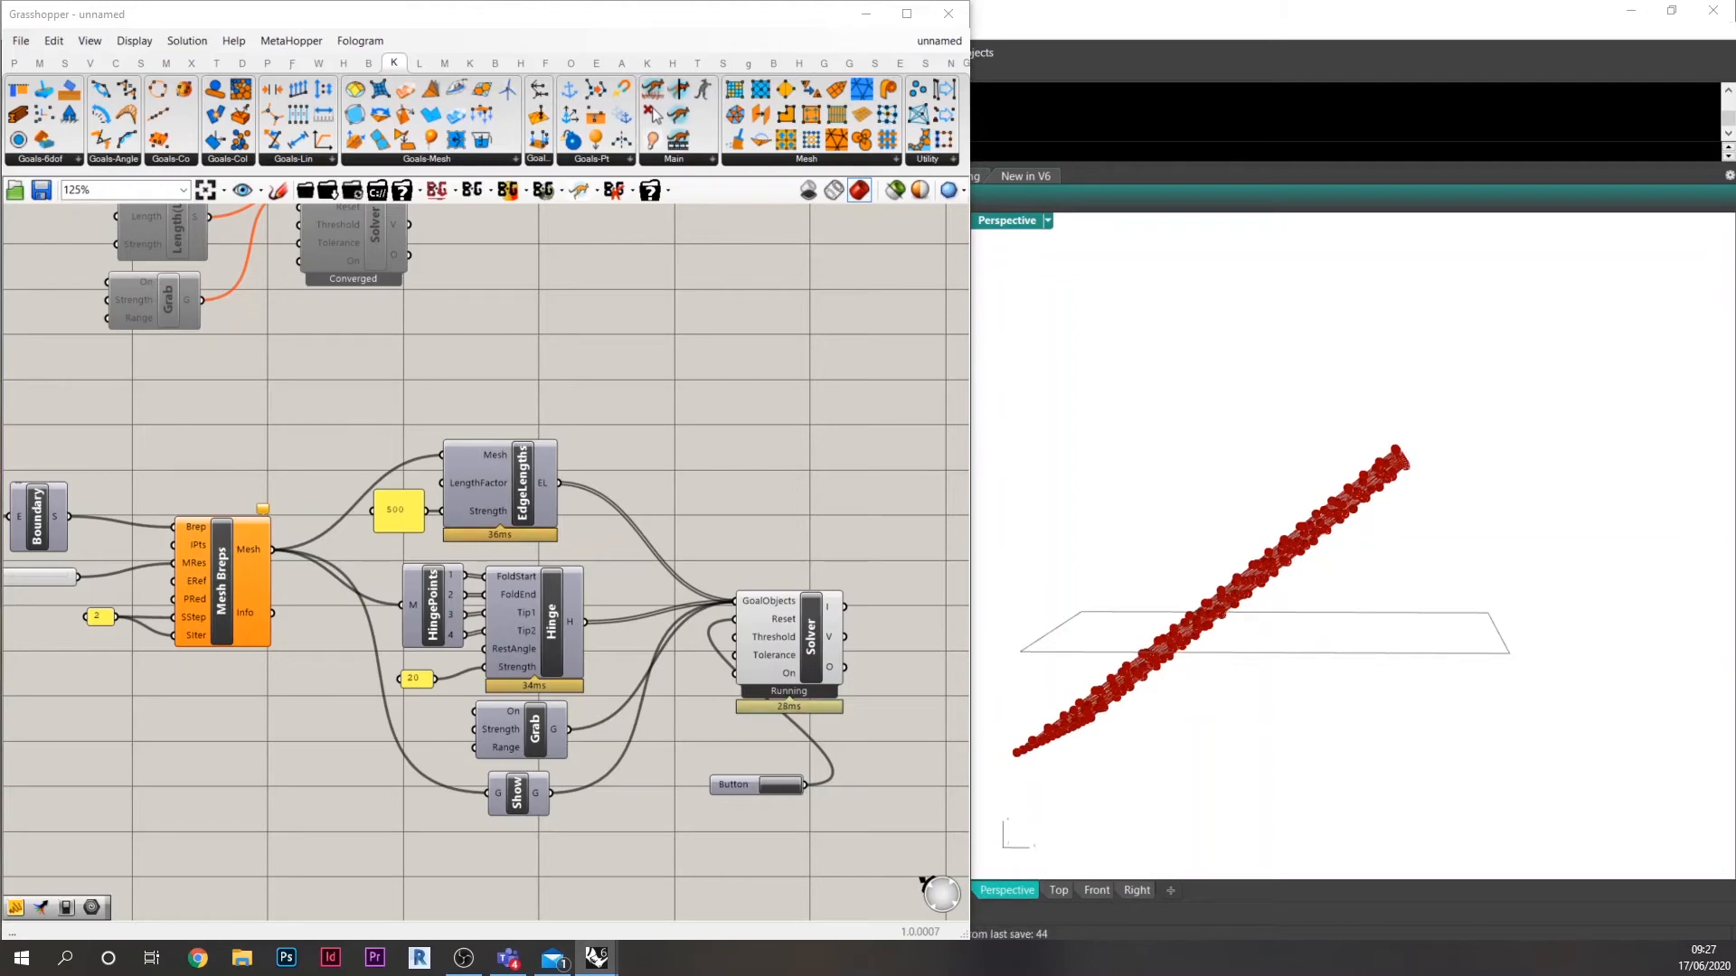
key("Escape")
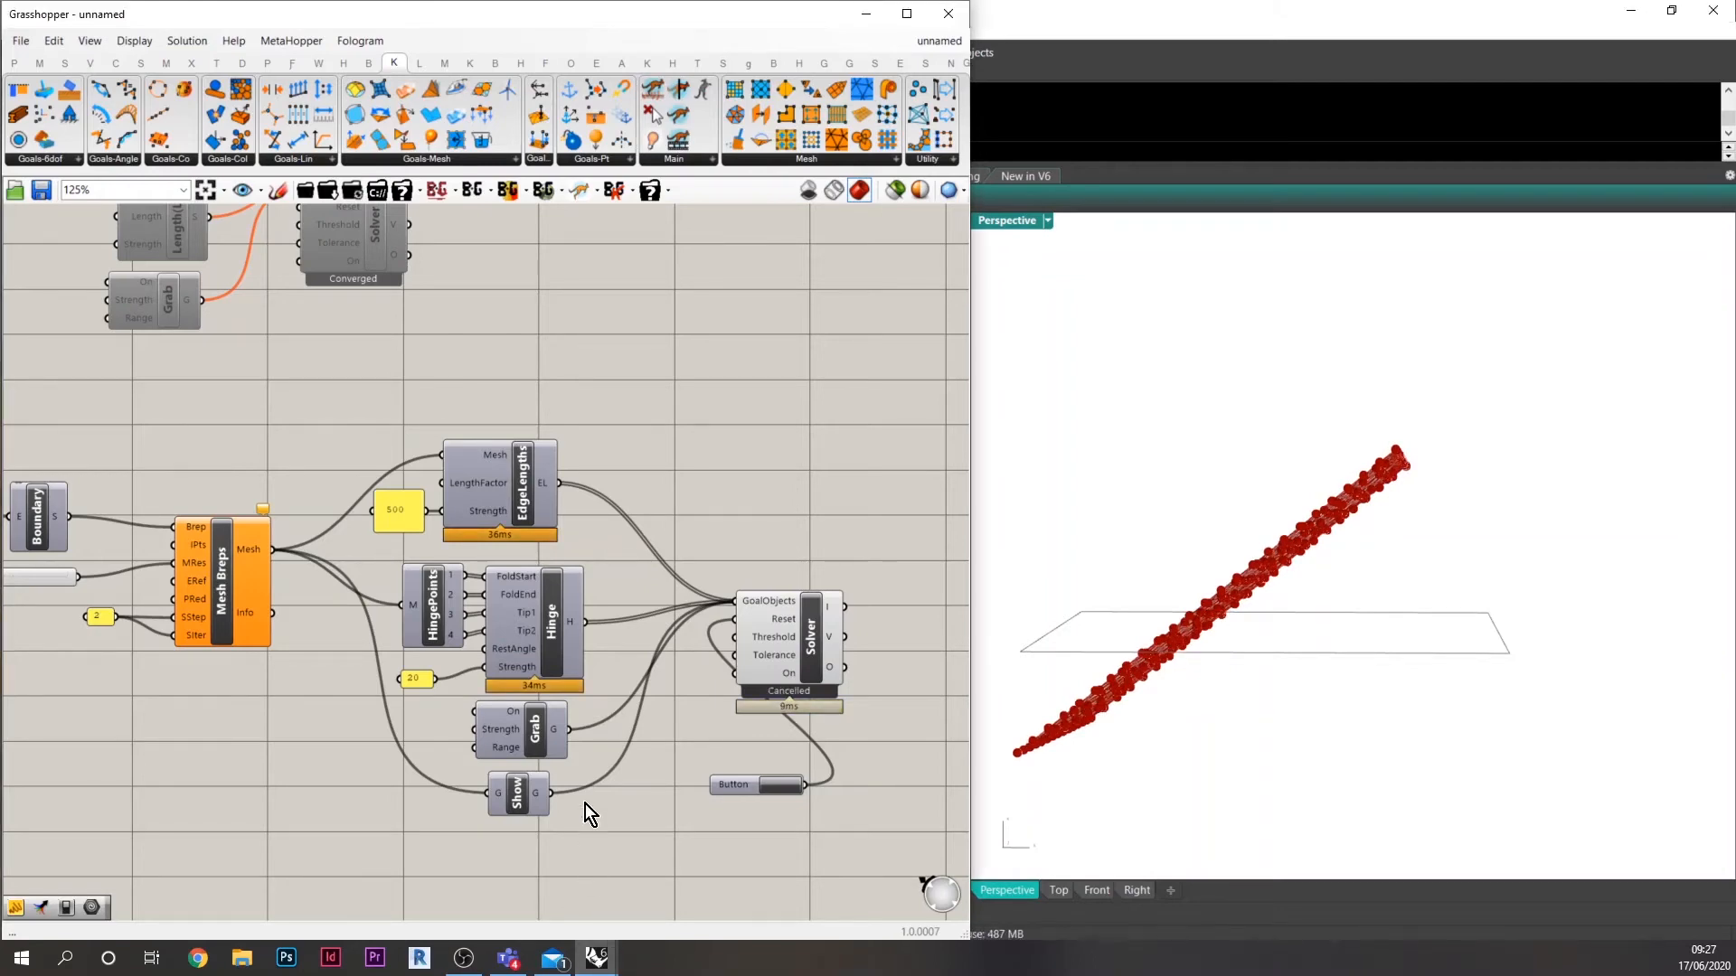
Paste the component group containing the Mesh parameter, DeMesh, HingePoints, Cluster and hinge oriented, and position it beneath the Show component.
scroll(700, 668, "down", 10)
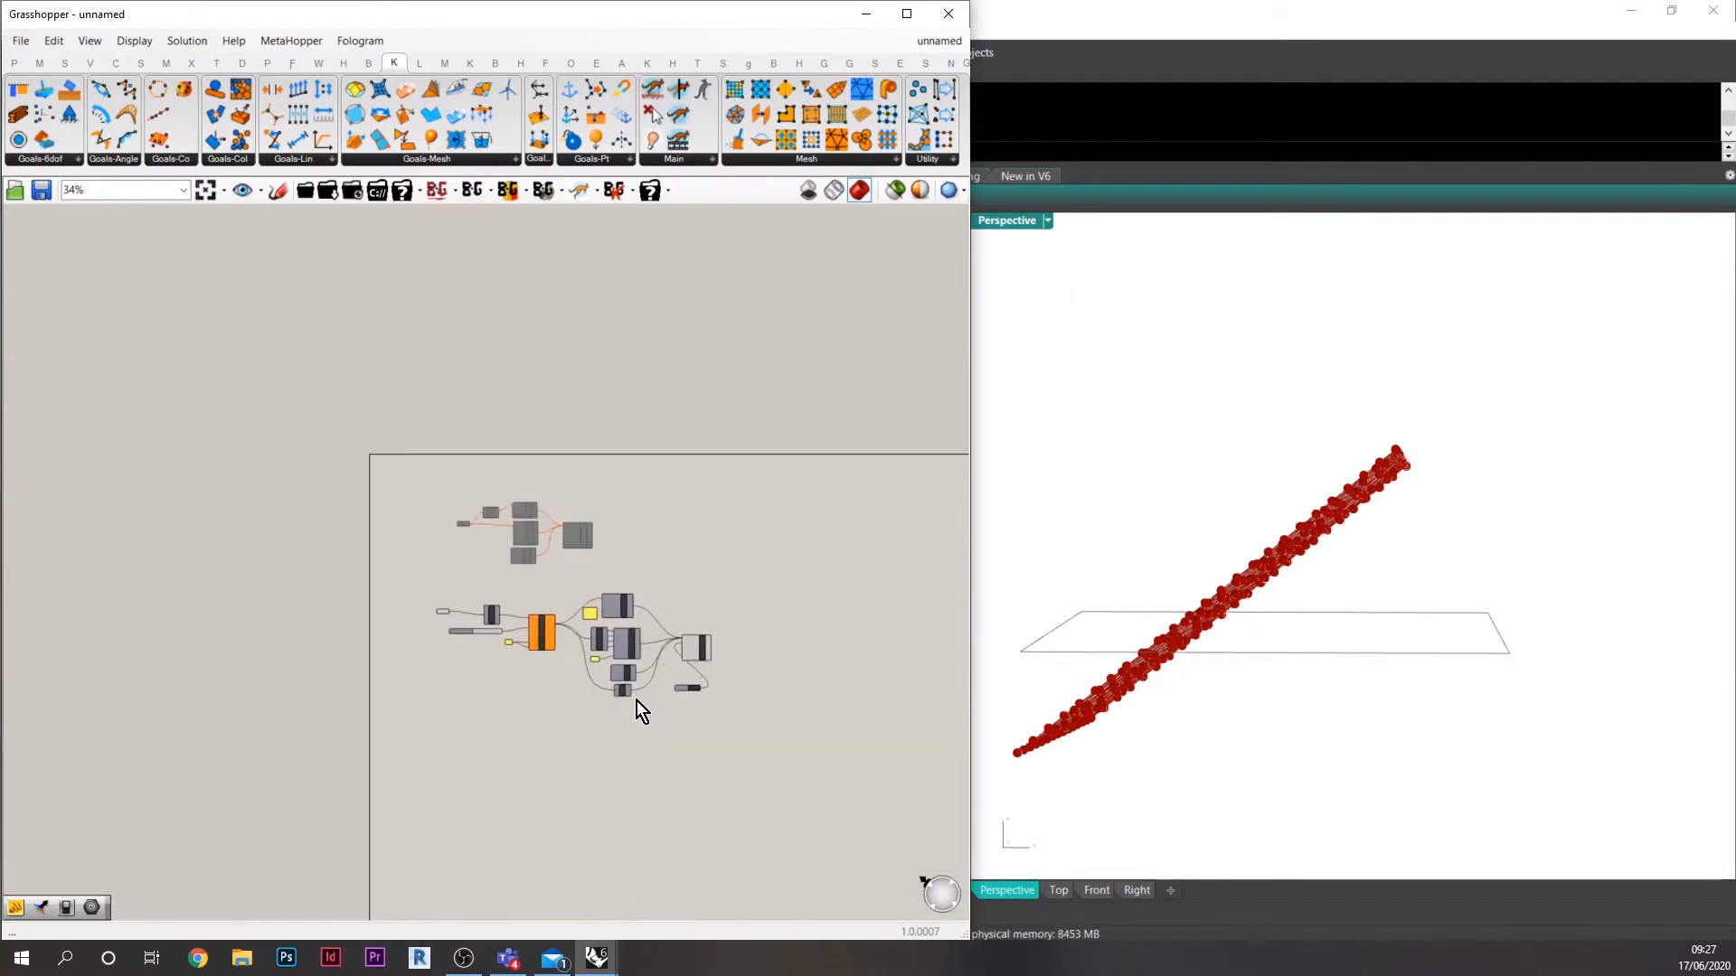
right_click_drag(721, 775, 628, 694)
scroll(741, 785, "up", 5)
left_click_drag(783, 777, 514, 736)
scroll(808, 789, "down", 4)
scroll(448, 512, "up", 4)
scroll(660, 528, "up", 3)
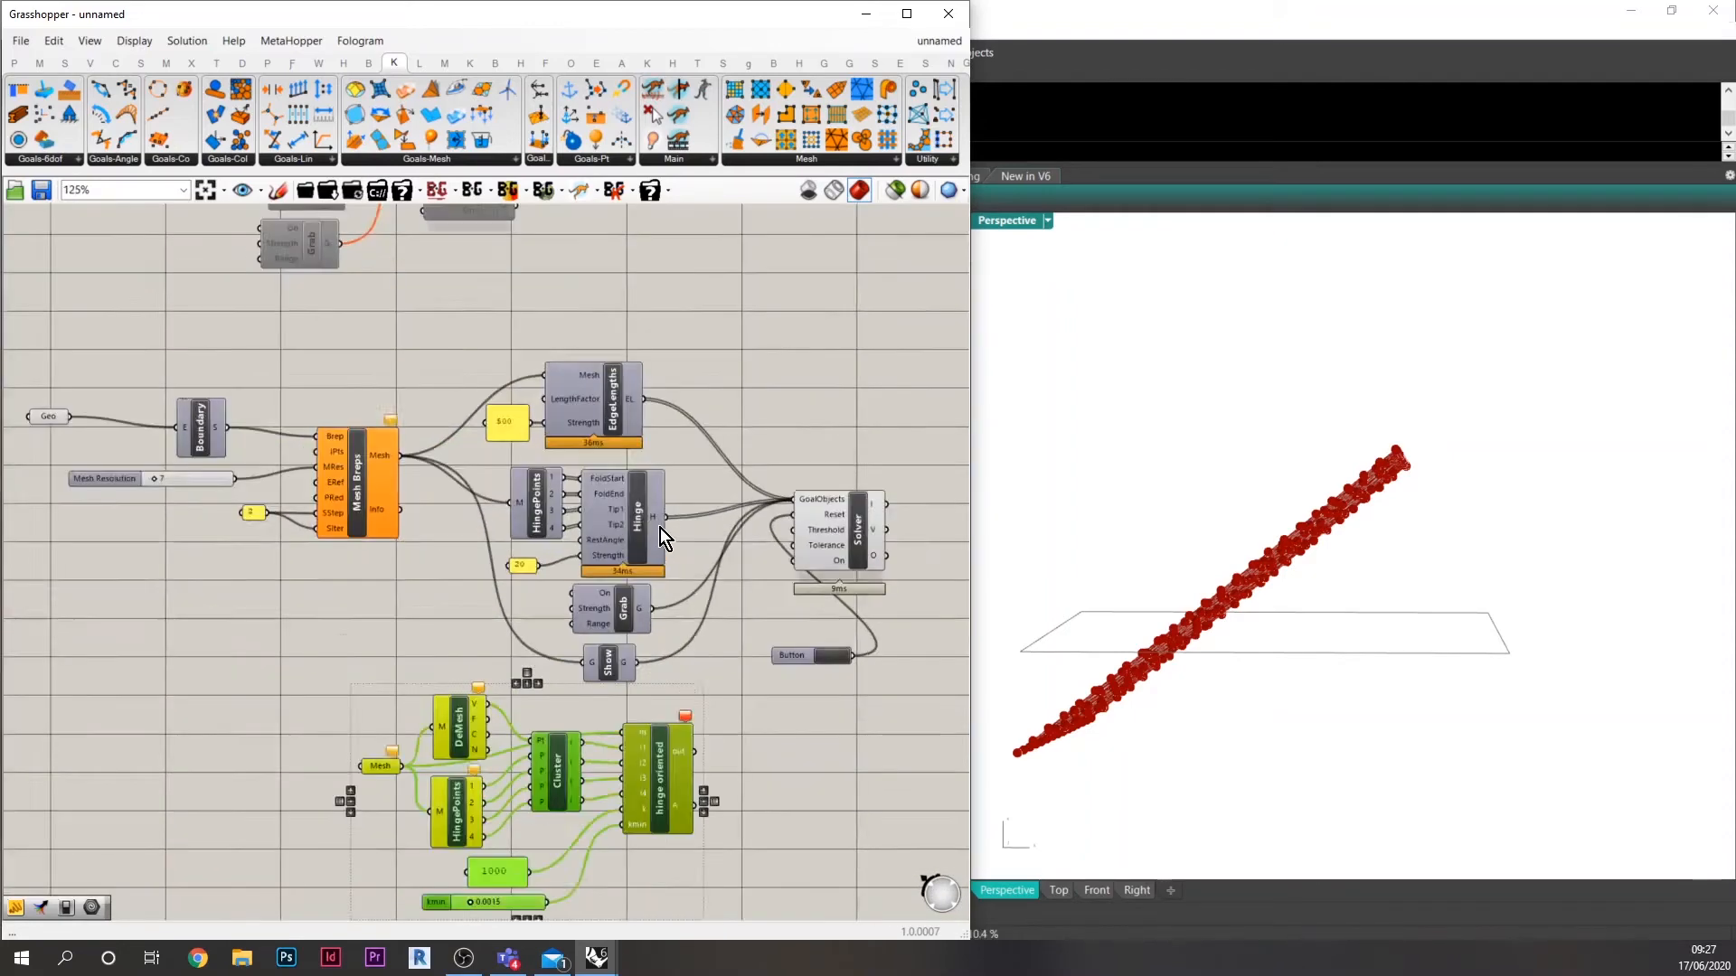
Replace Hinge in the Solver's GoalObjects with the hinge oriented A output, and feed the pasted Mesh parameter from Mesh Breps.
left_click_drag(741, 508, 799, 503)
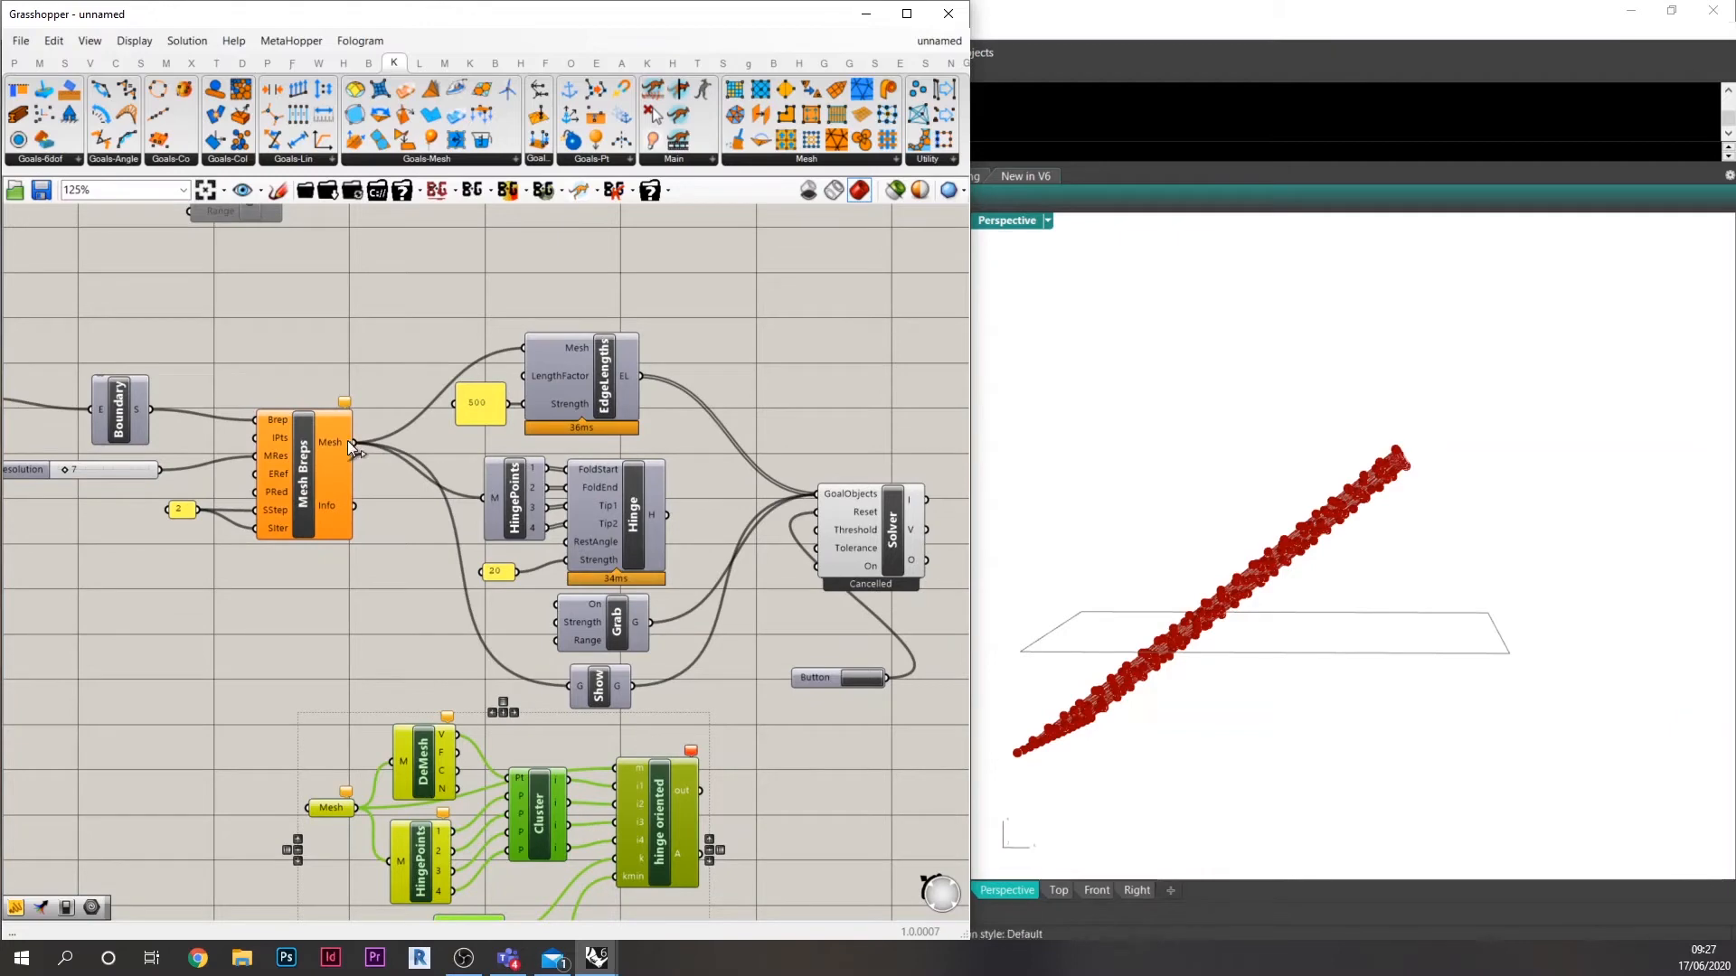
left_click(708, 831)
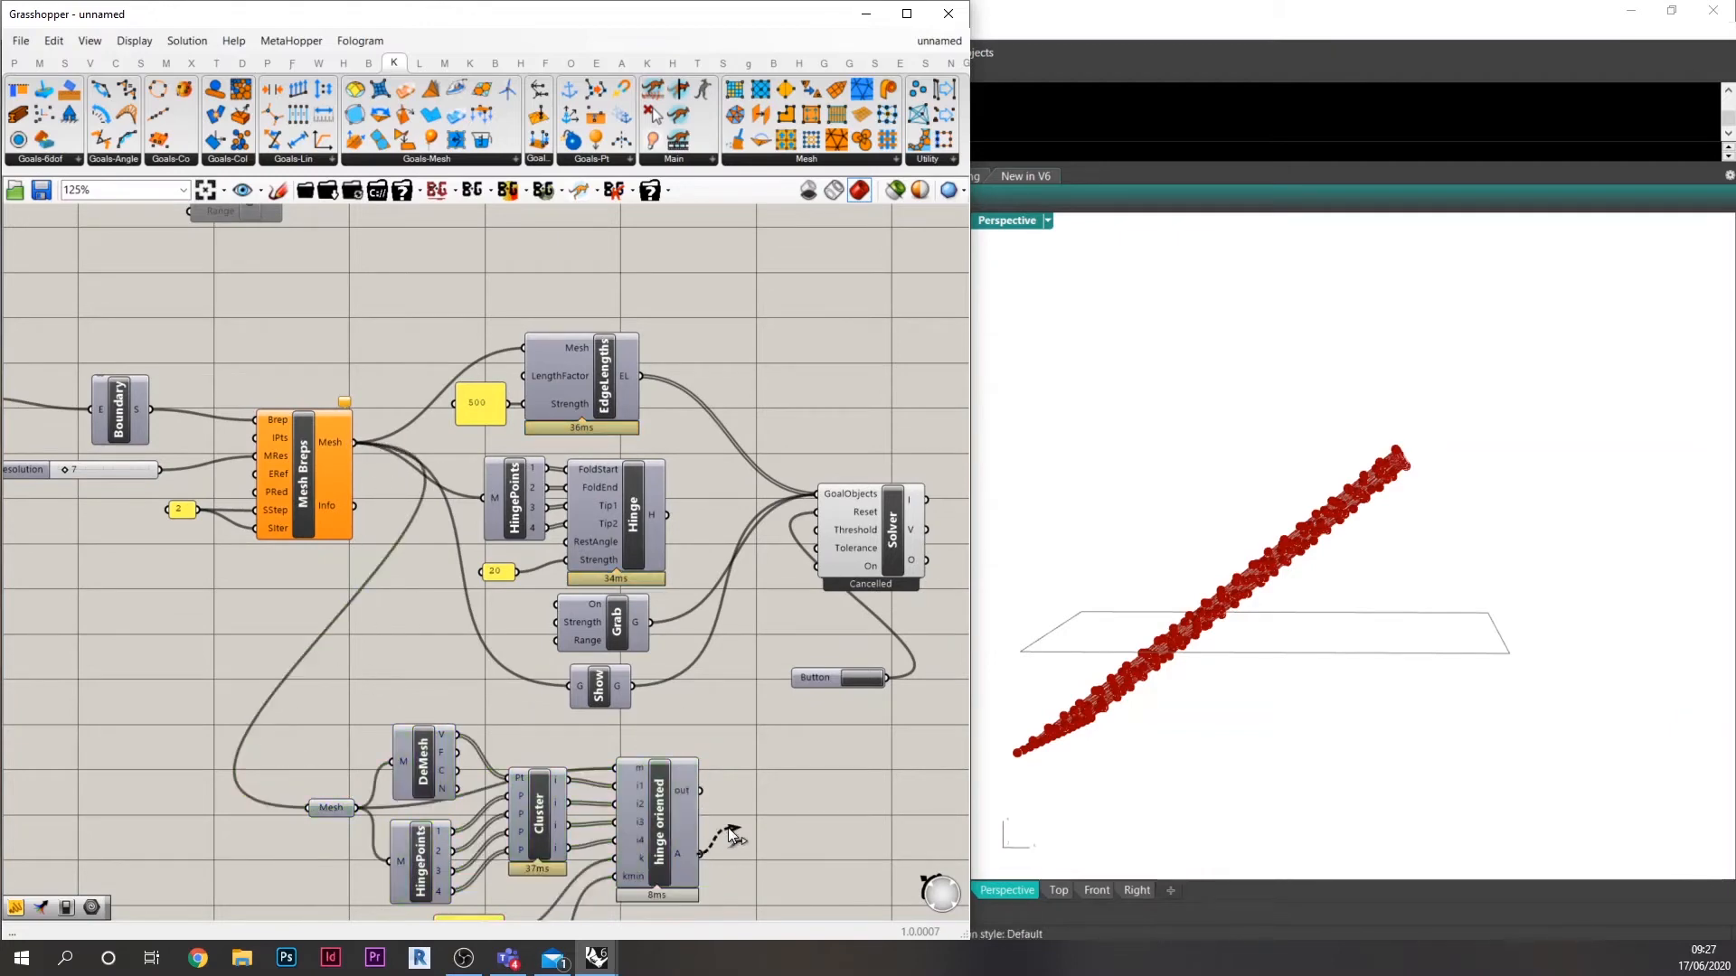
left_click_drag(698, 853, 817, 495)
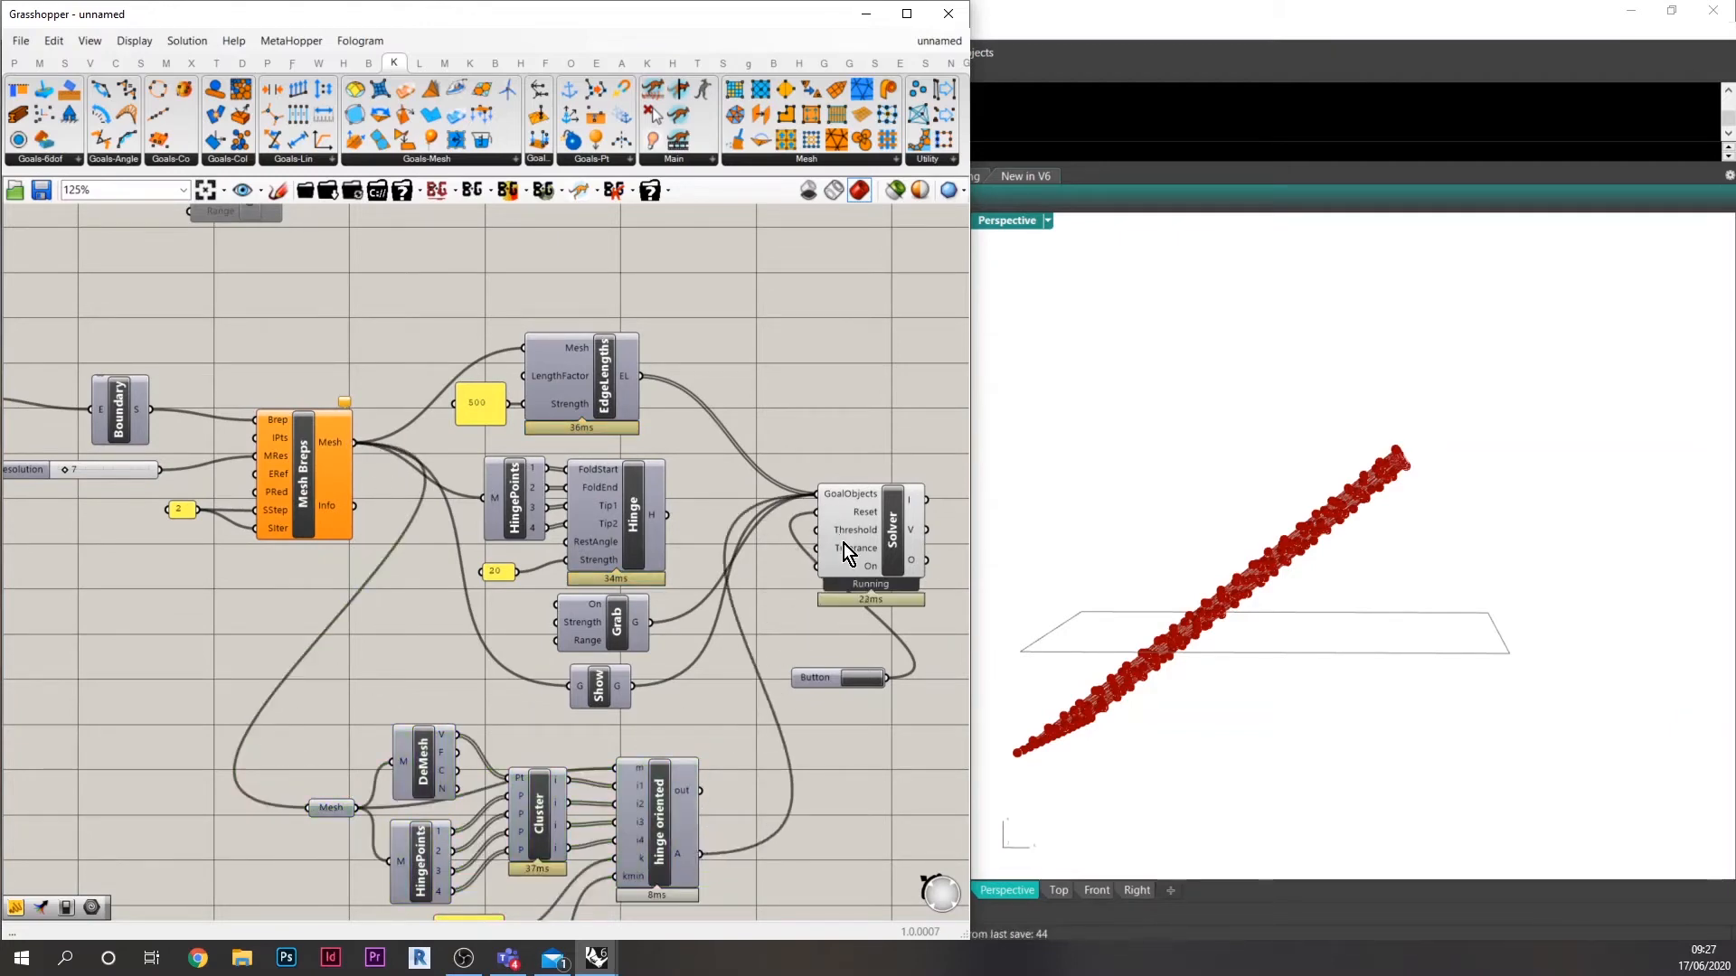
Reset the simulation and lift one corner of the flat mesh to test the hinge oriented goal.
left_click(857, 679)
right_click_drag(1202, 623, 1241, 718)
scroll(1241, 718, "down", 4)
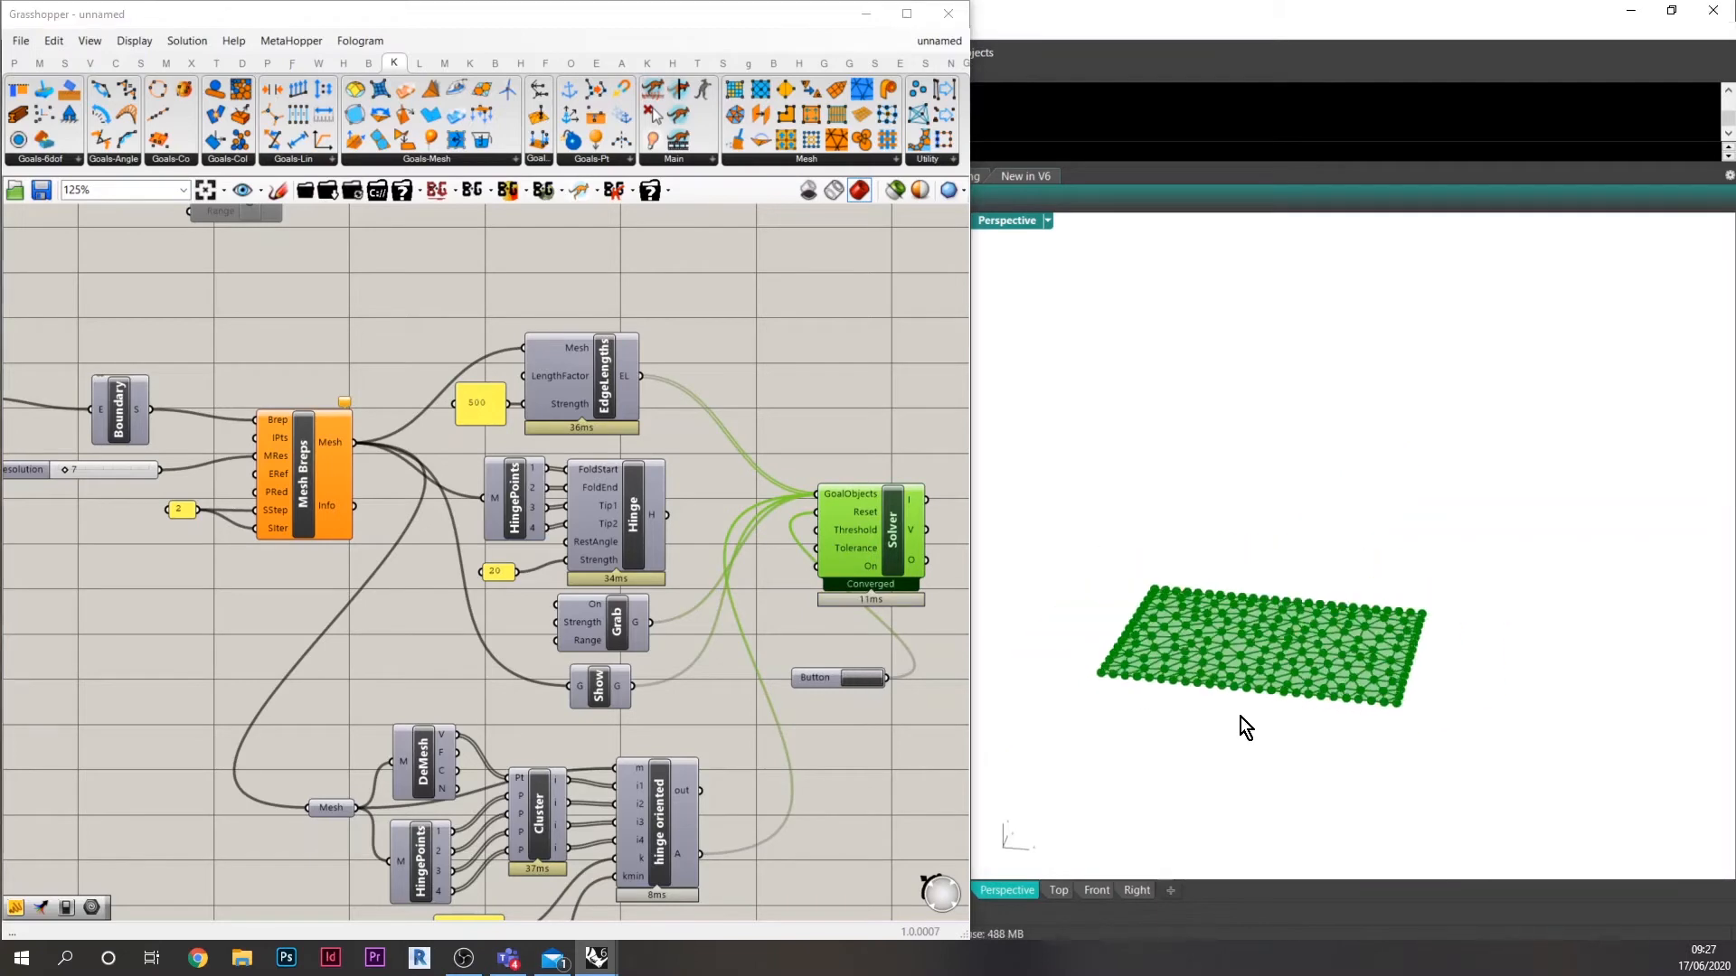
scroll(1114, 693, "up", 5)
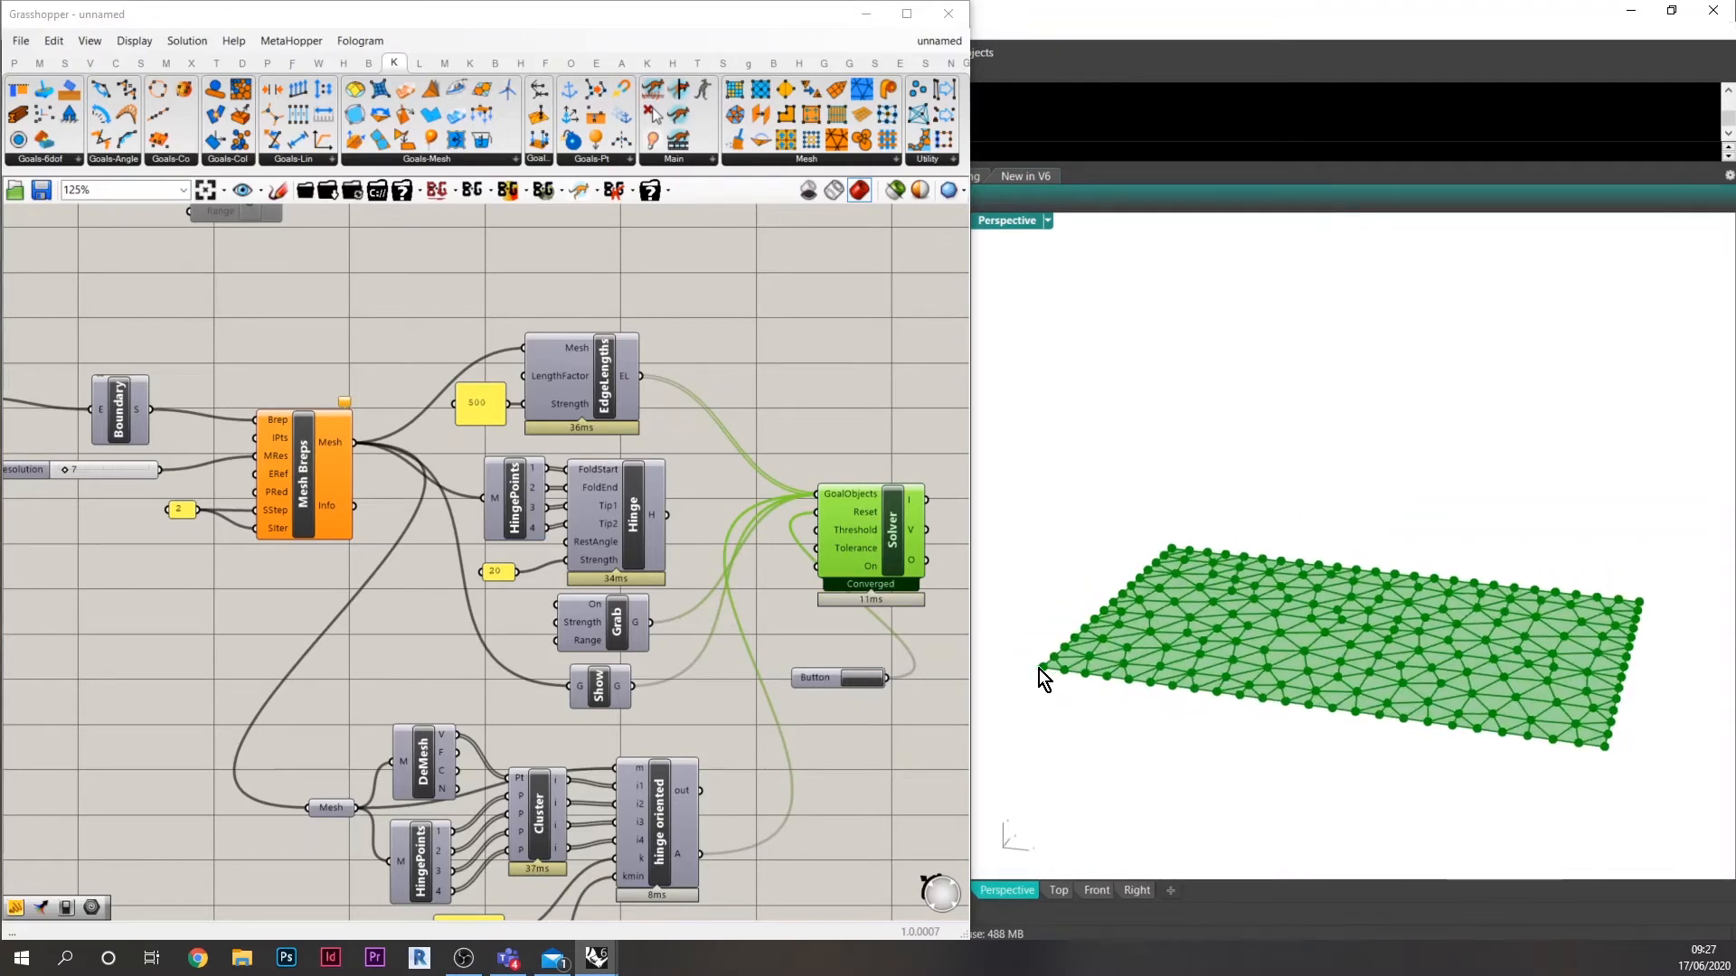
left_click_drag(1039, 669, 1186, 507)
Fold the lifted end of the mesh over towards its opposite end.
right_click_drag(1278, 734, 1195, 719)
scroll(1196, 624, "up", 3)
right_click_drag(617, 773, 606, 671)
right_click_drag(1196, 712, 1209, 678)
scroll(1208, 675, "down", 4)
scroll(1208, 675, "down", 2)
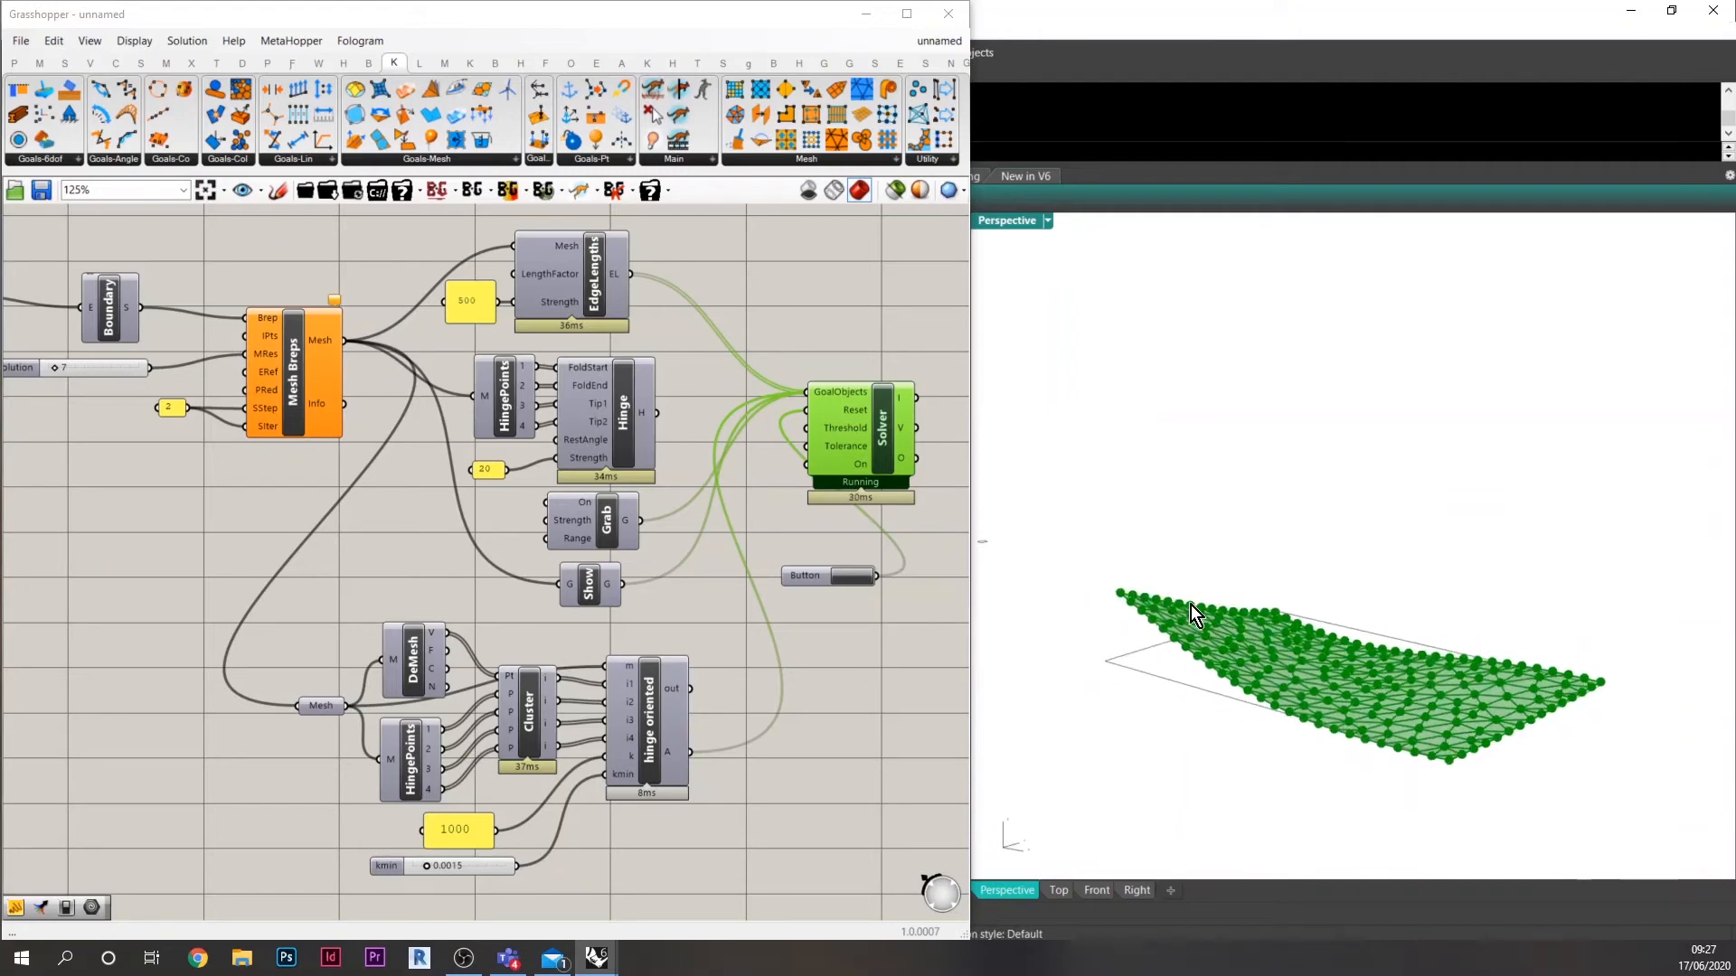
left_click_drag(1163, 573, 1676, 536, "alt")
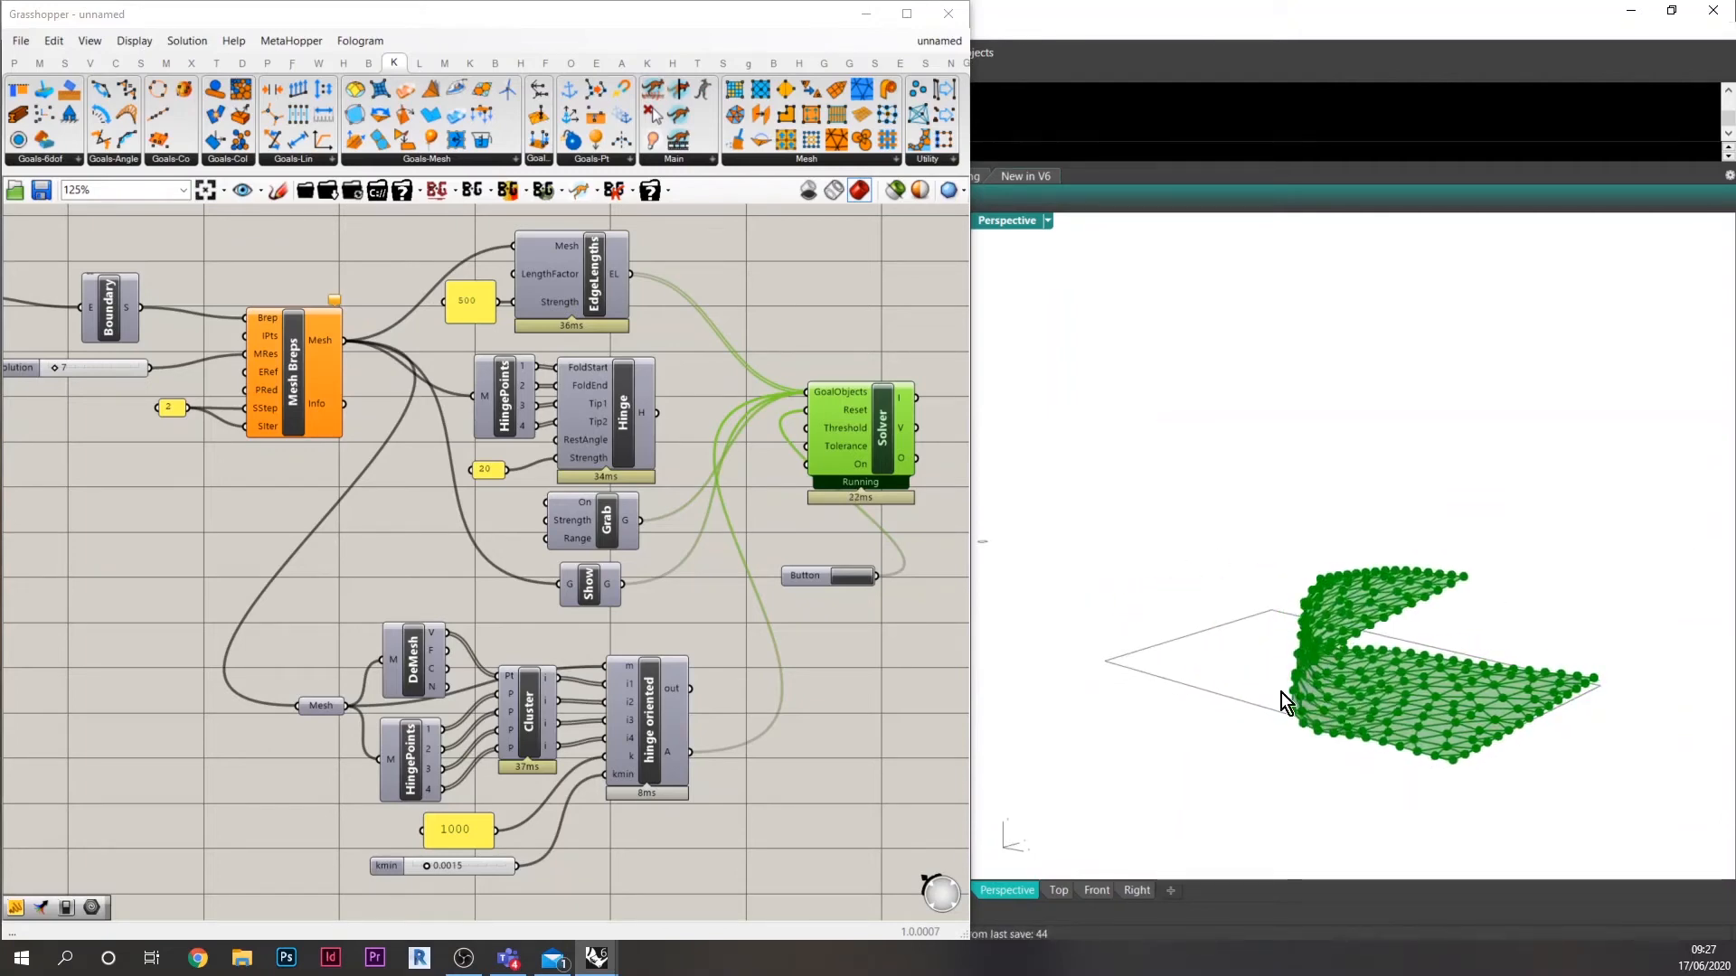
Swing the folded mesh end back and forth, and examine how the sheet bends from several sides.
right_click_drag(1282, 692, 1439, 703)
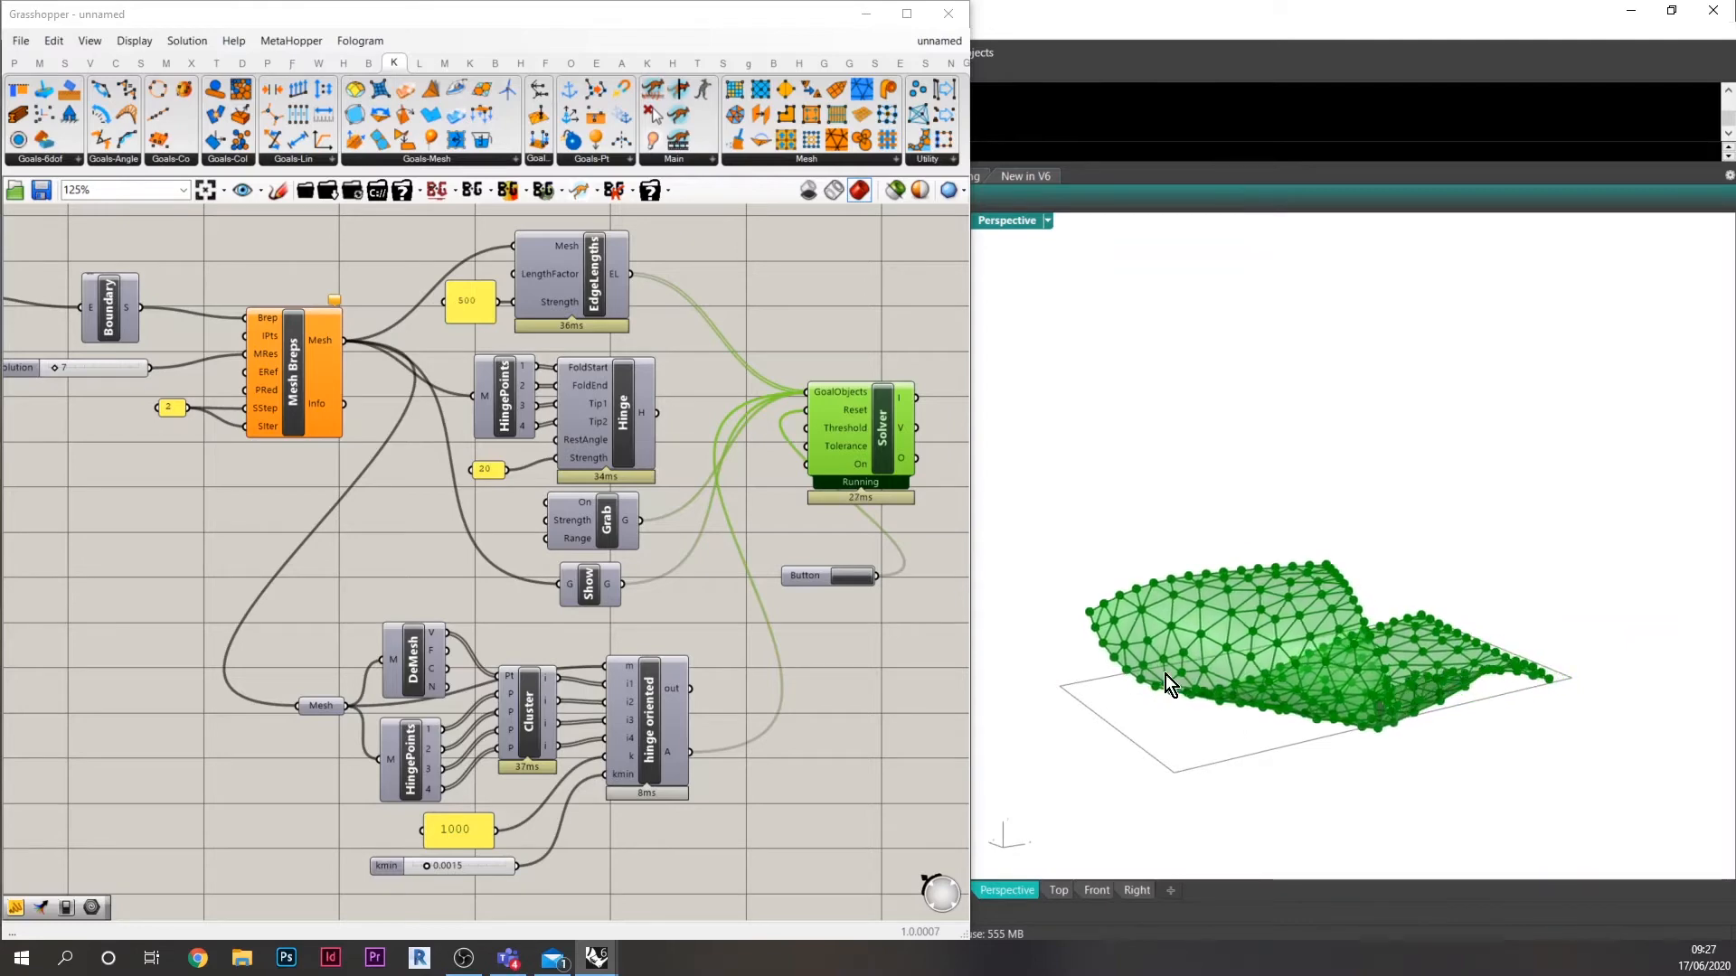
left_click(1368, 726)
right_click_drag(1463, 750, 1303, 781)
left_click(1304, 781)
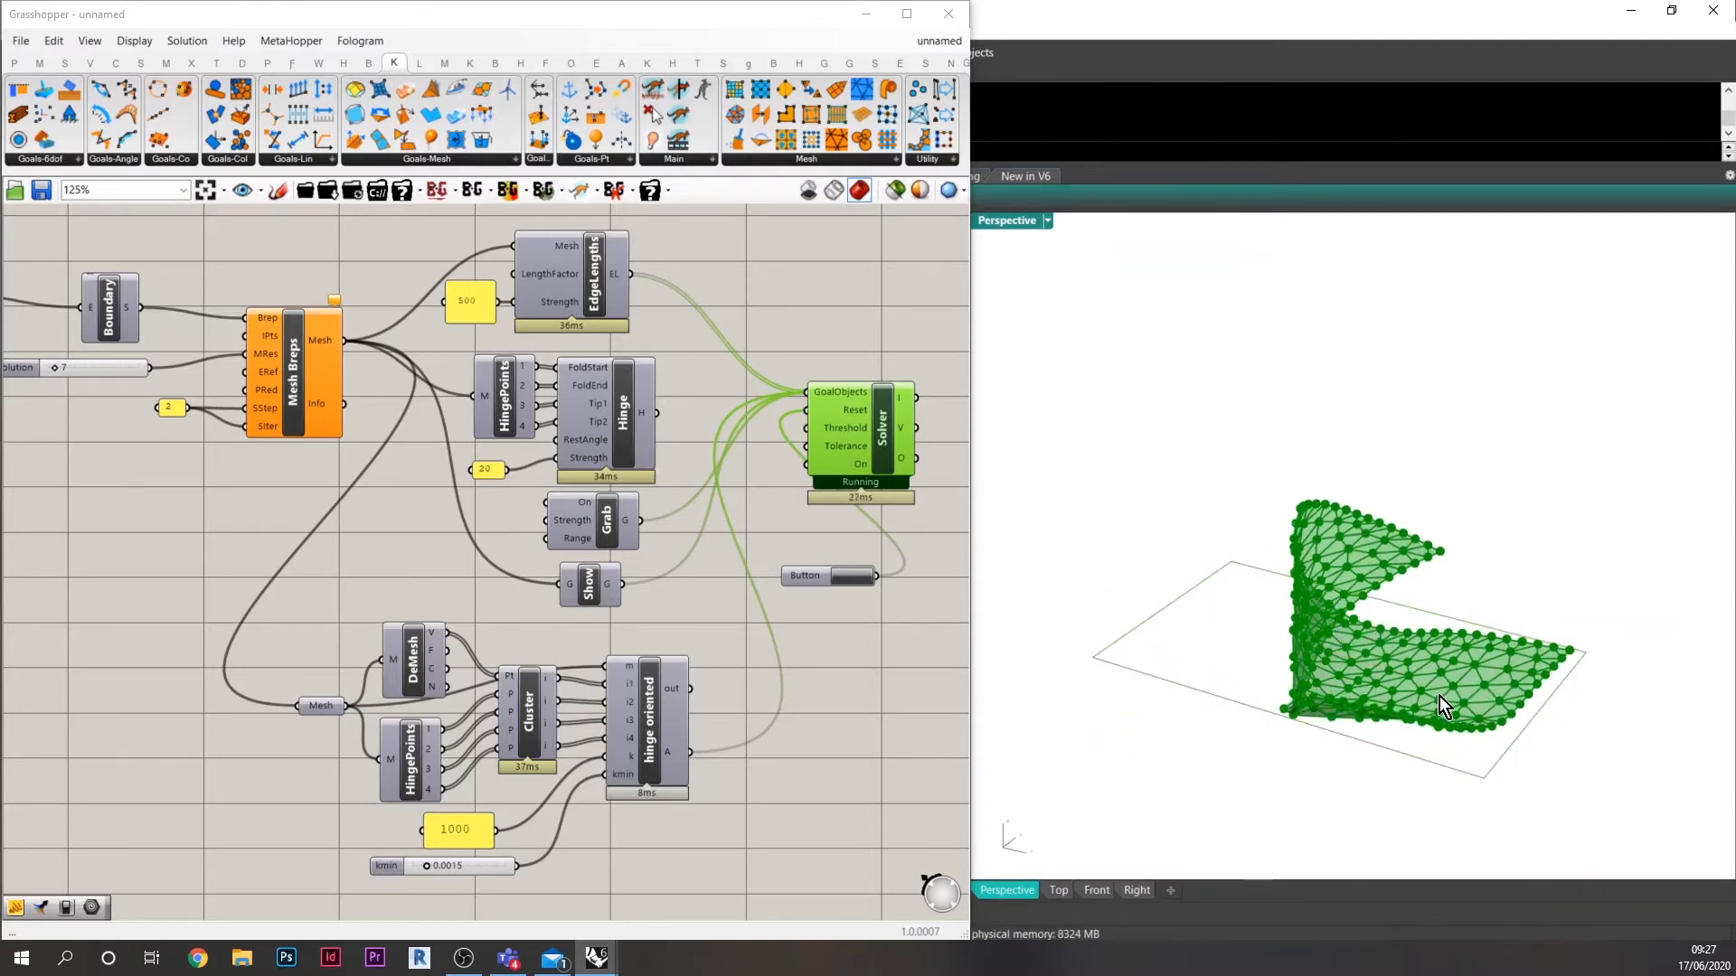
right_click_drag(1439, 696, 1266, 706)
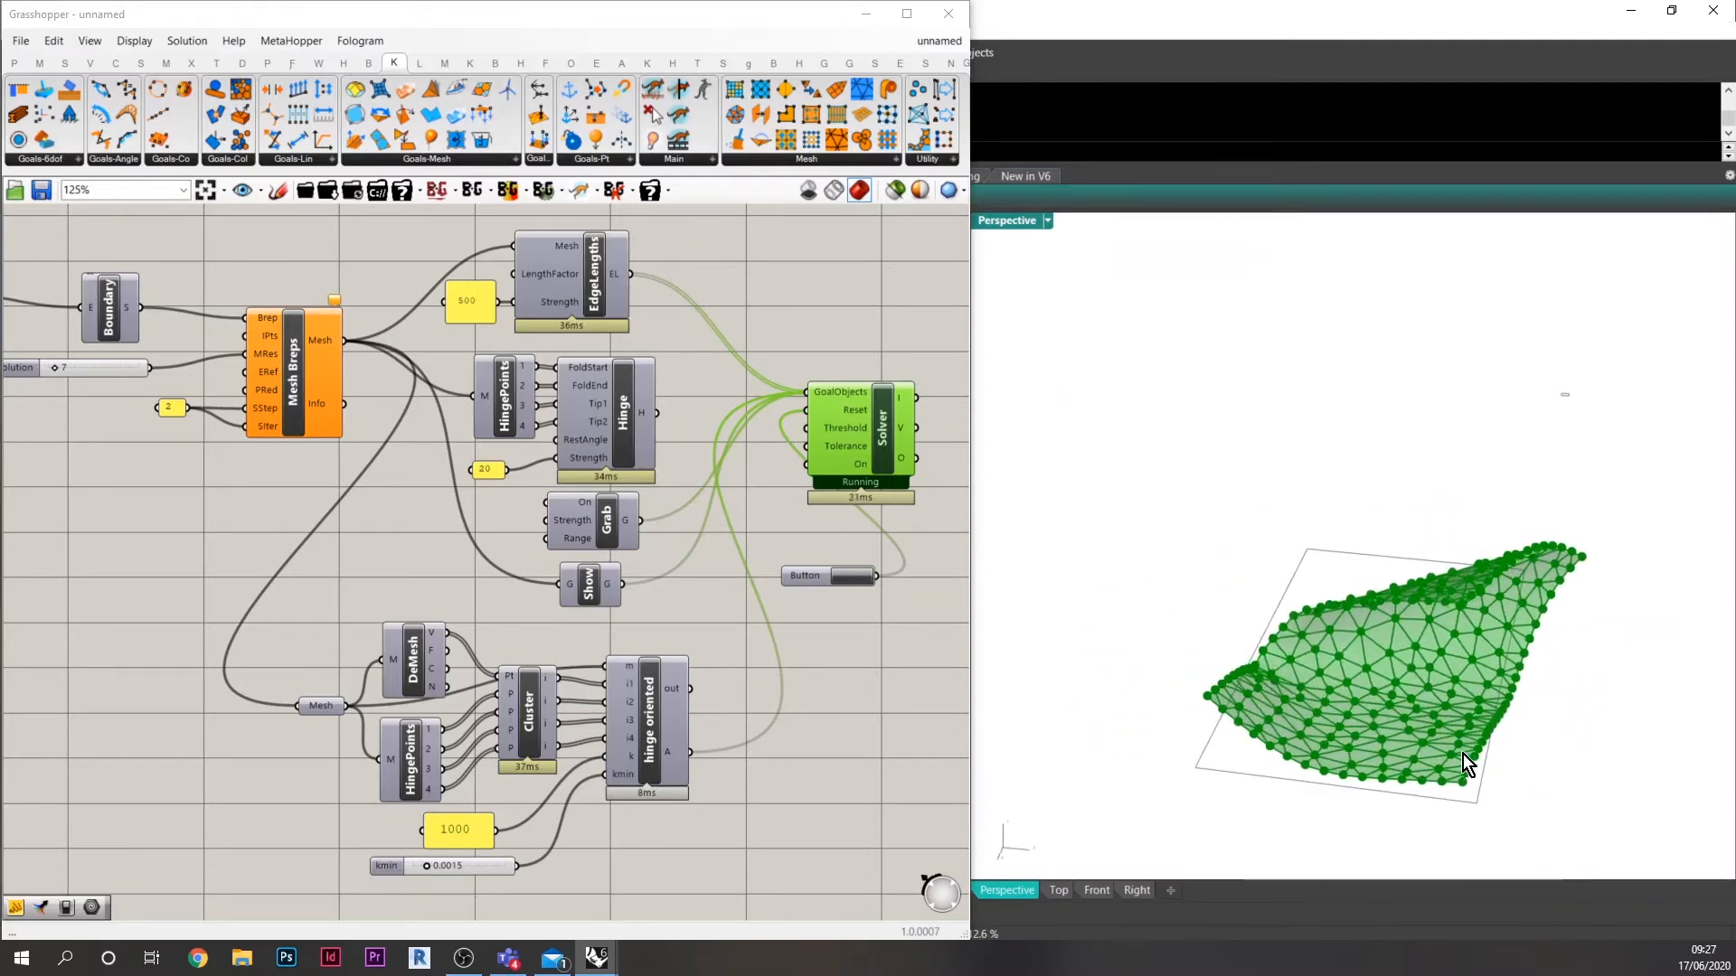
right_click_drag(1463, 754, 1450, 727)
scroll(1446, 732, "up", 4)
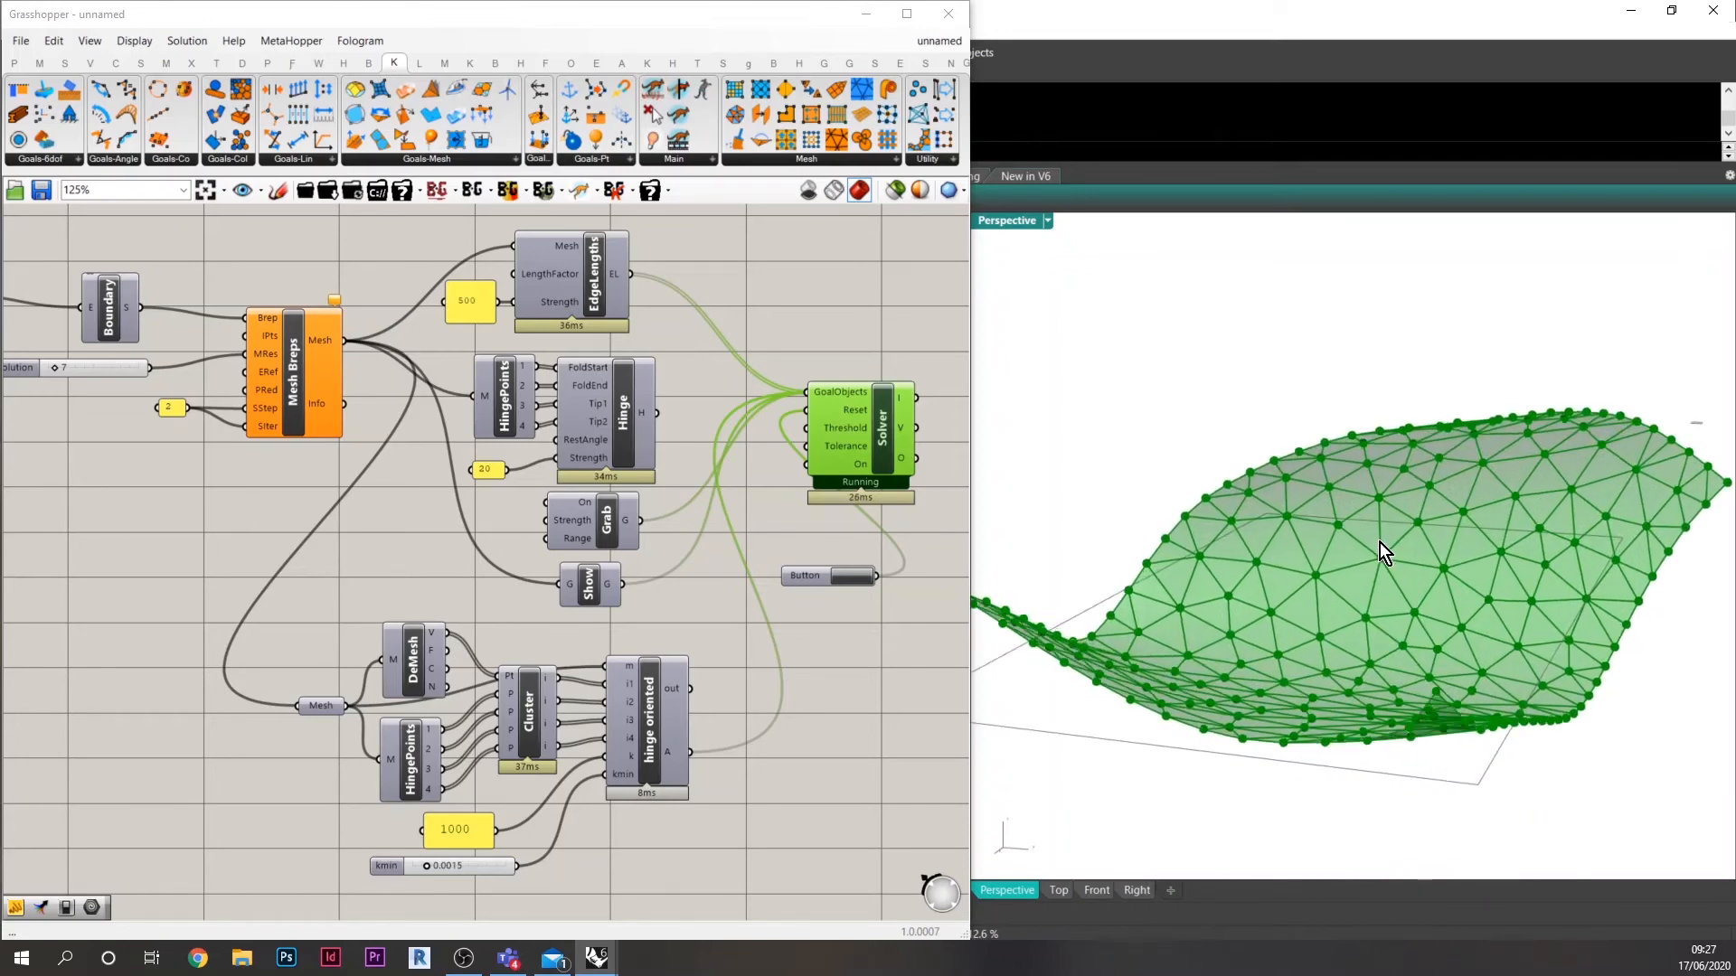
Fold corners of the mesh inward over the sheet to test the oriented hinge behaviour.
left_click(1496, 751)
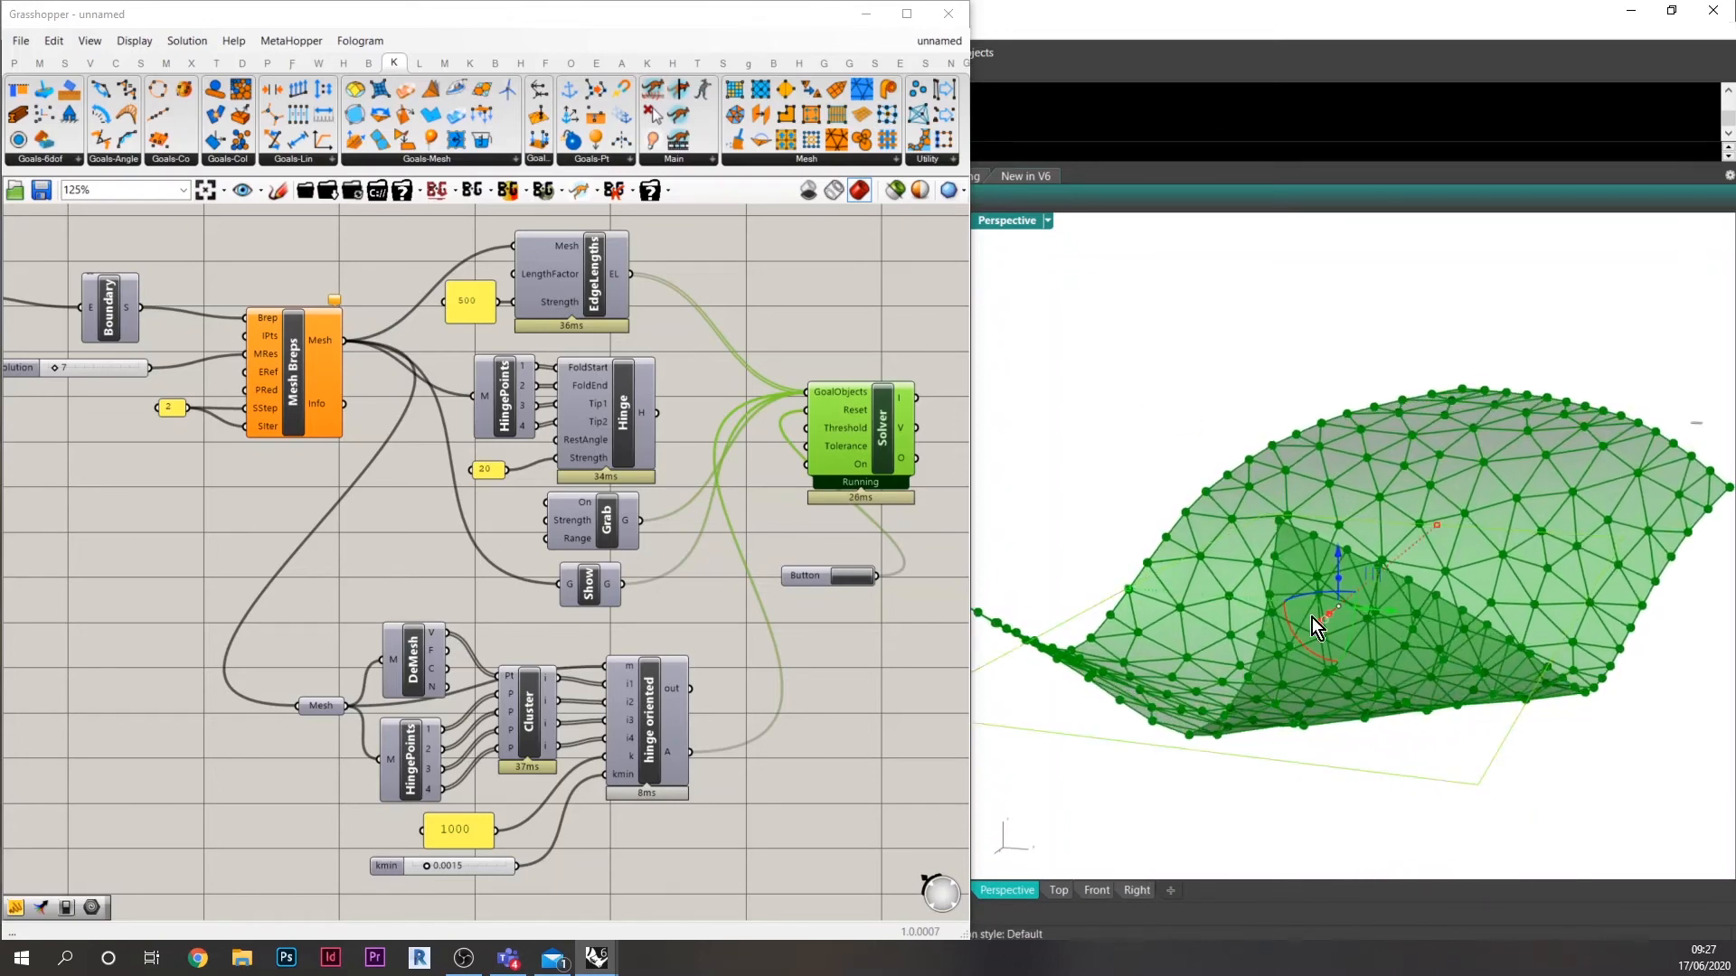
right_click_drag(1456, 718, 1353, 767)
left_click(1627, 813)
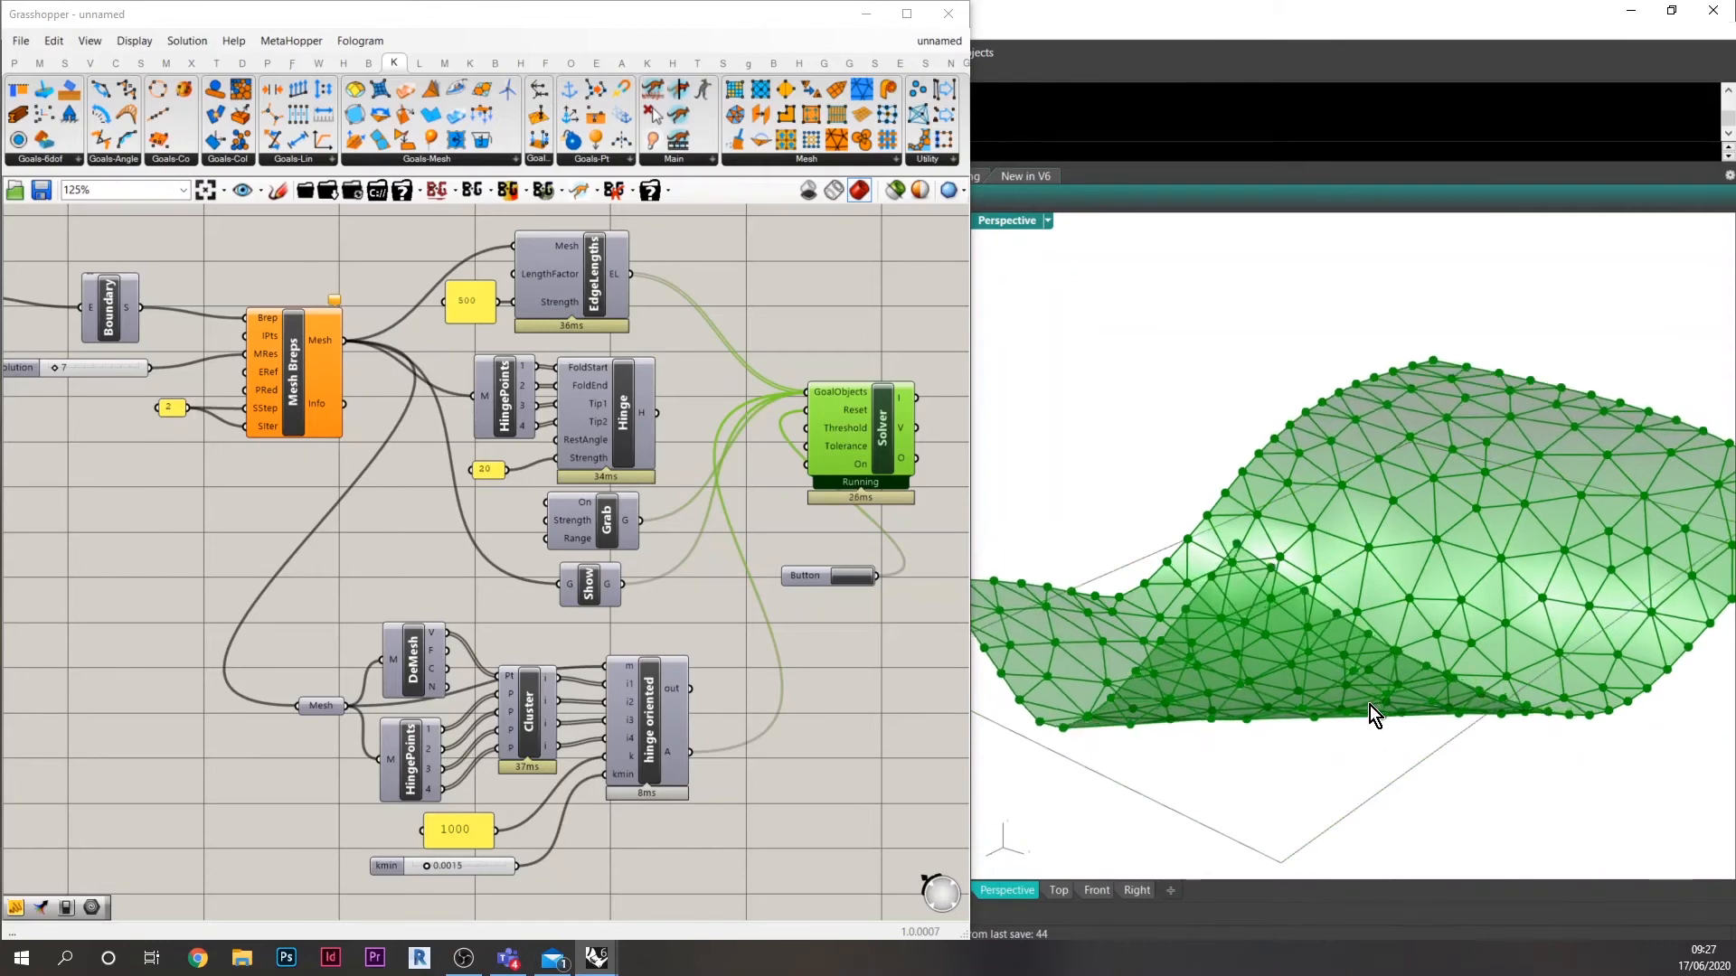
right_click_drag(1368, 704, 1517, 689)
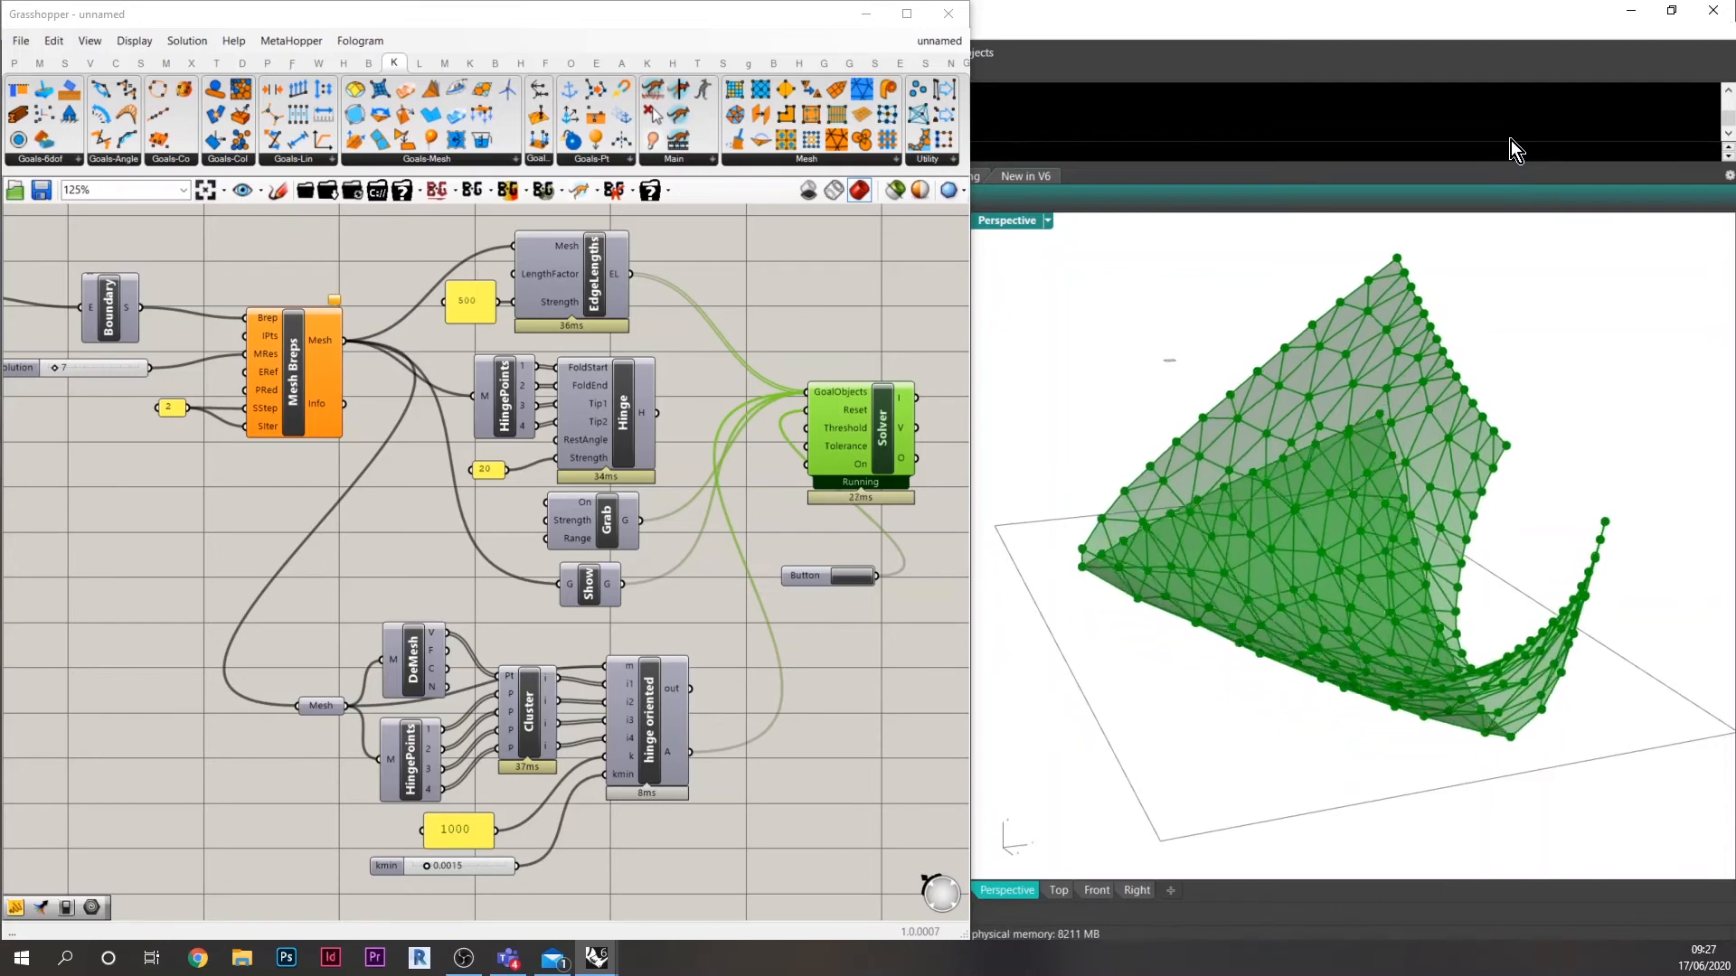
right_click_drag(1568, 535, 1526, 782)
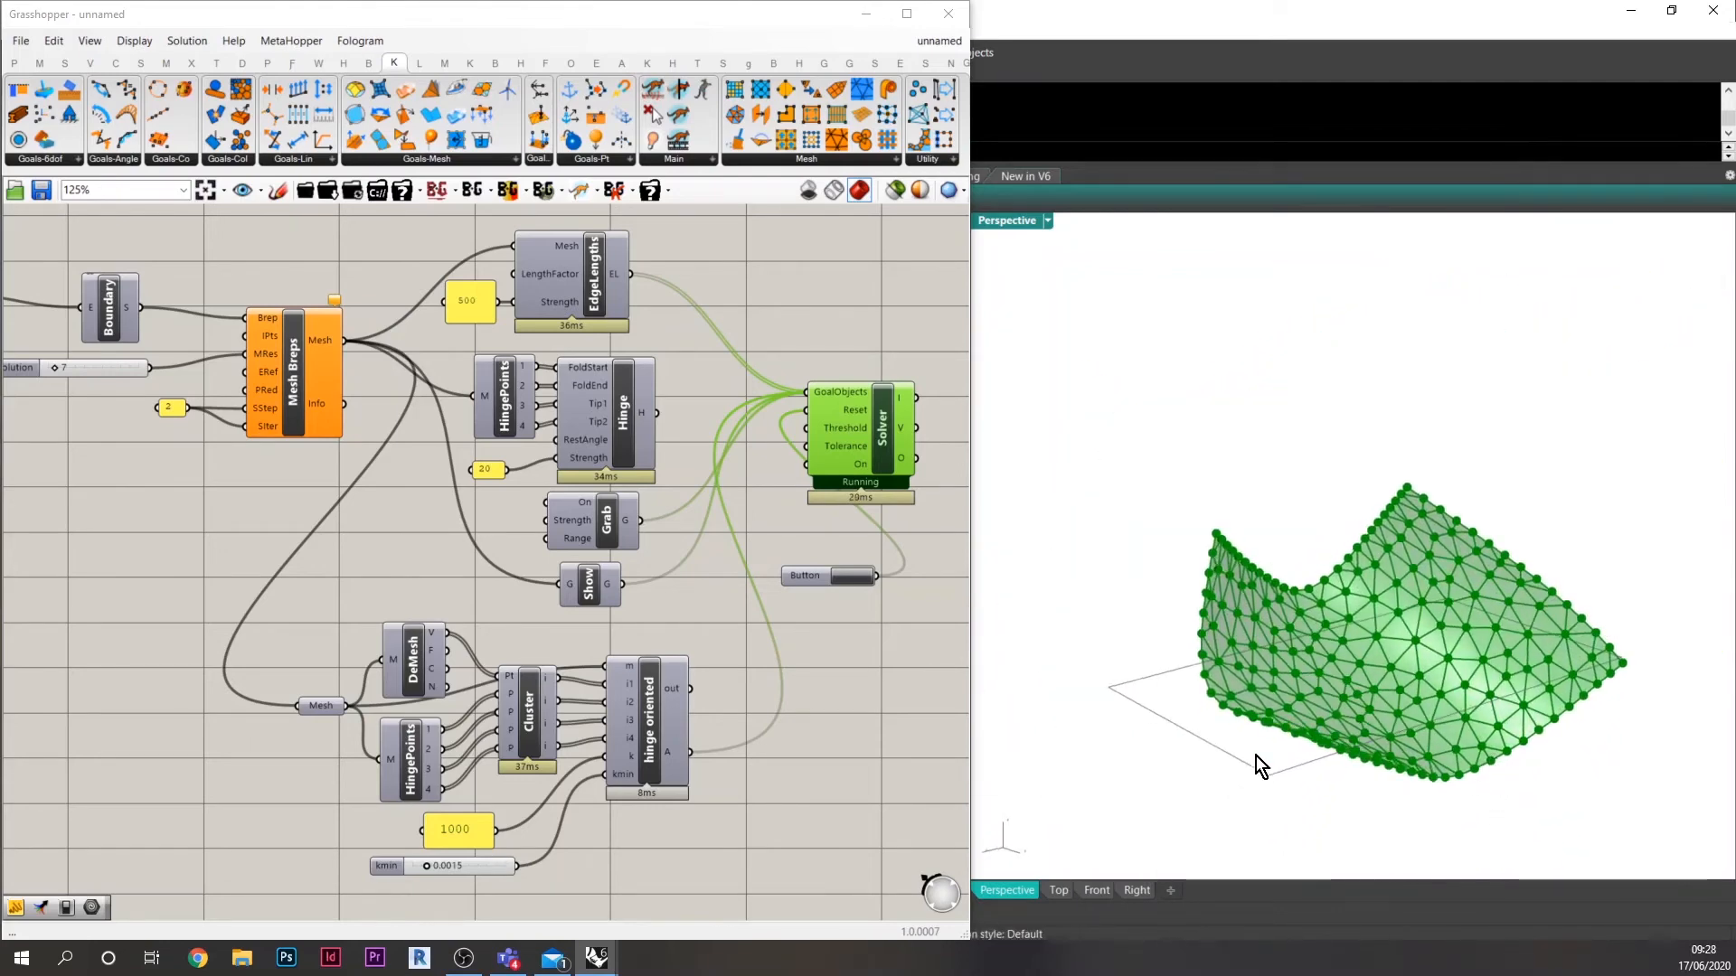
Draw two lines forming a triangular notch pointing inward from the middle of the base rectangle's short edge.
middle_click(881, 441)
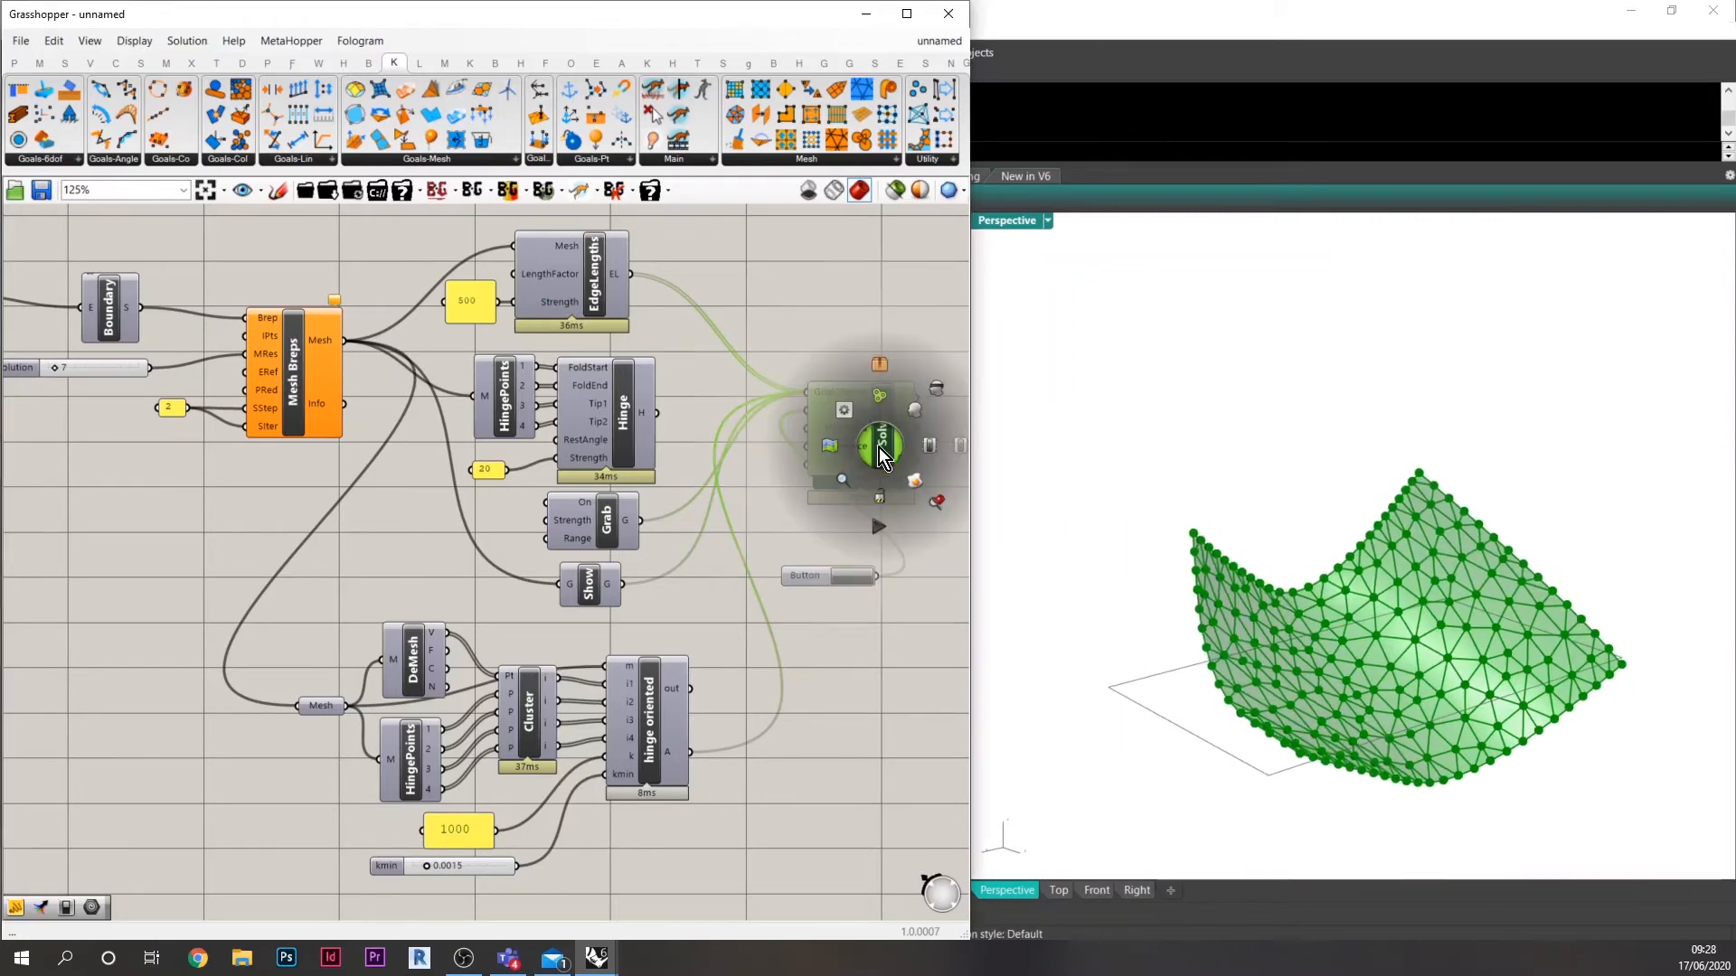
right_click_drag(1259, 741, 1259, 818)
right_click_drag(1270, 722, 1211, 762)
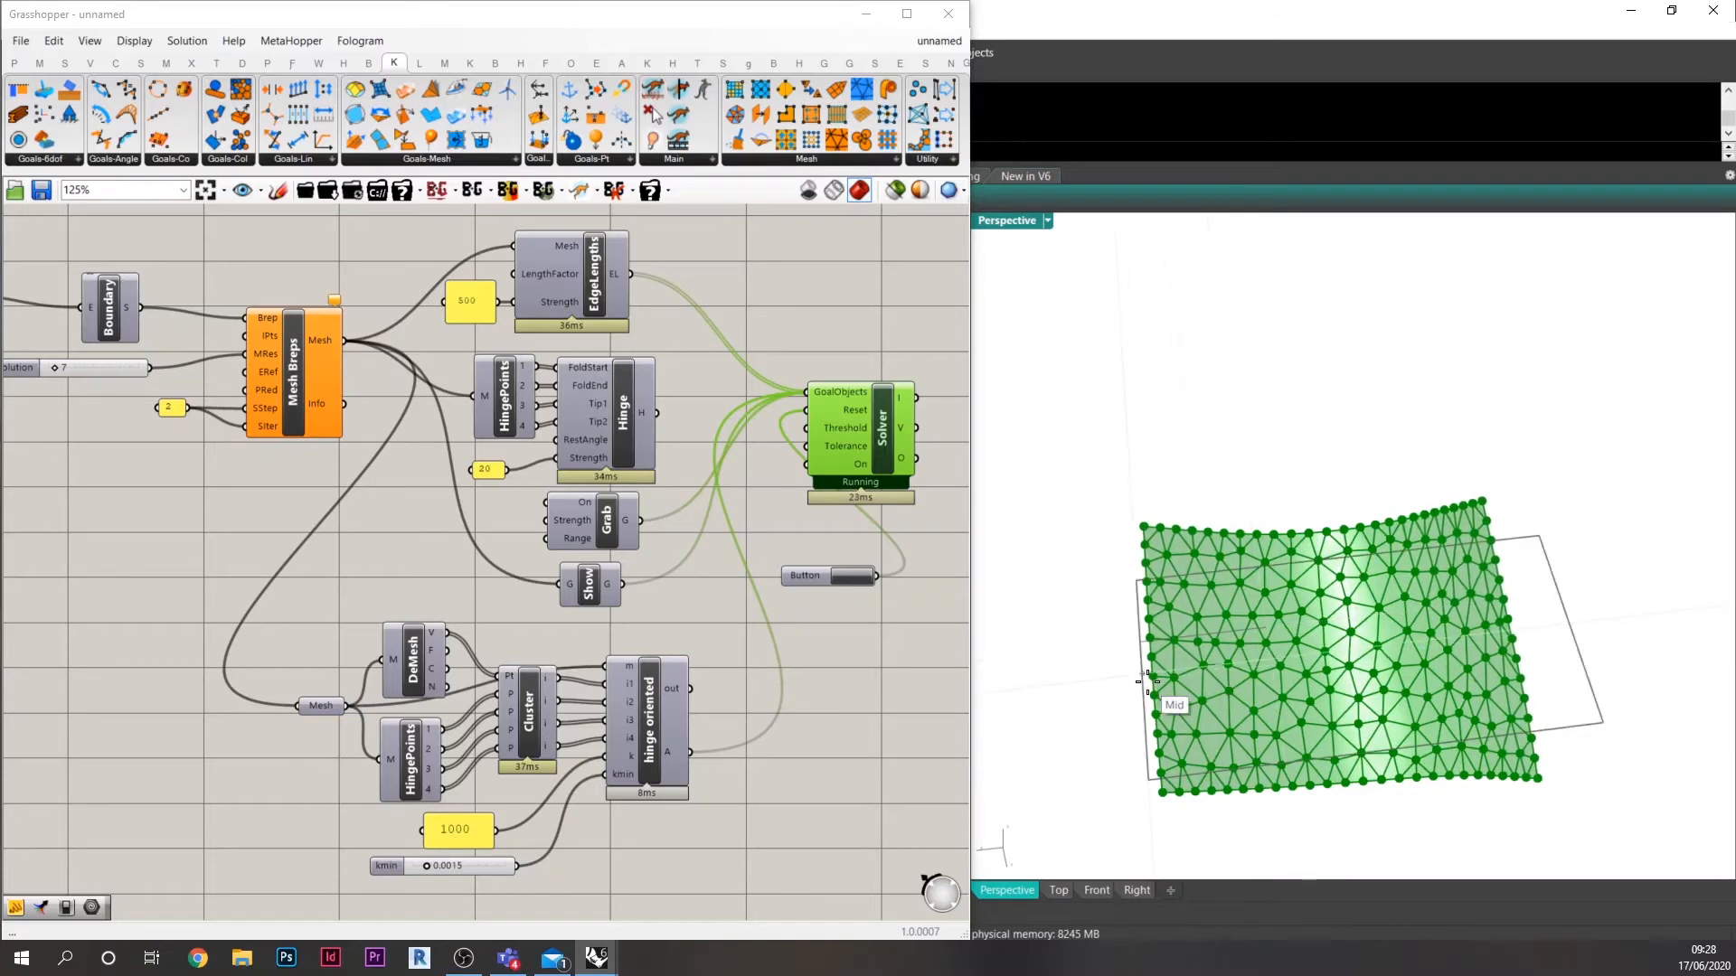
right_click_drag(1260, 730, 1402, 698)
scroll(1260, 730, "up", 6)
scroll(1260, 729, "up", 2)
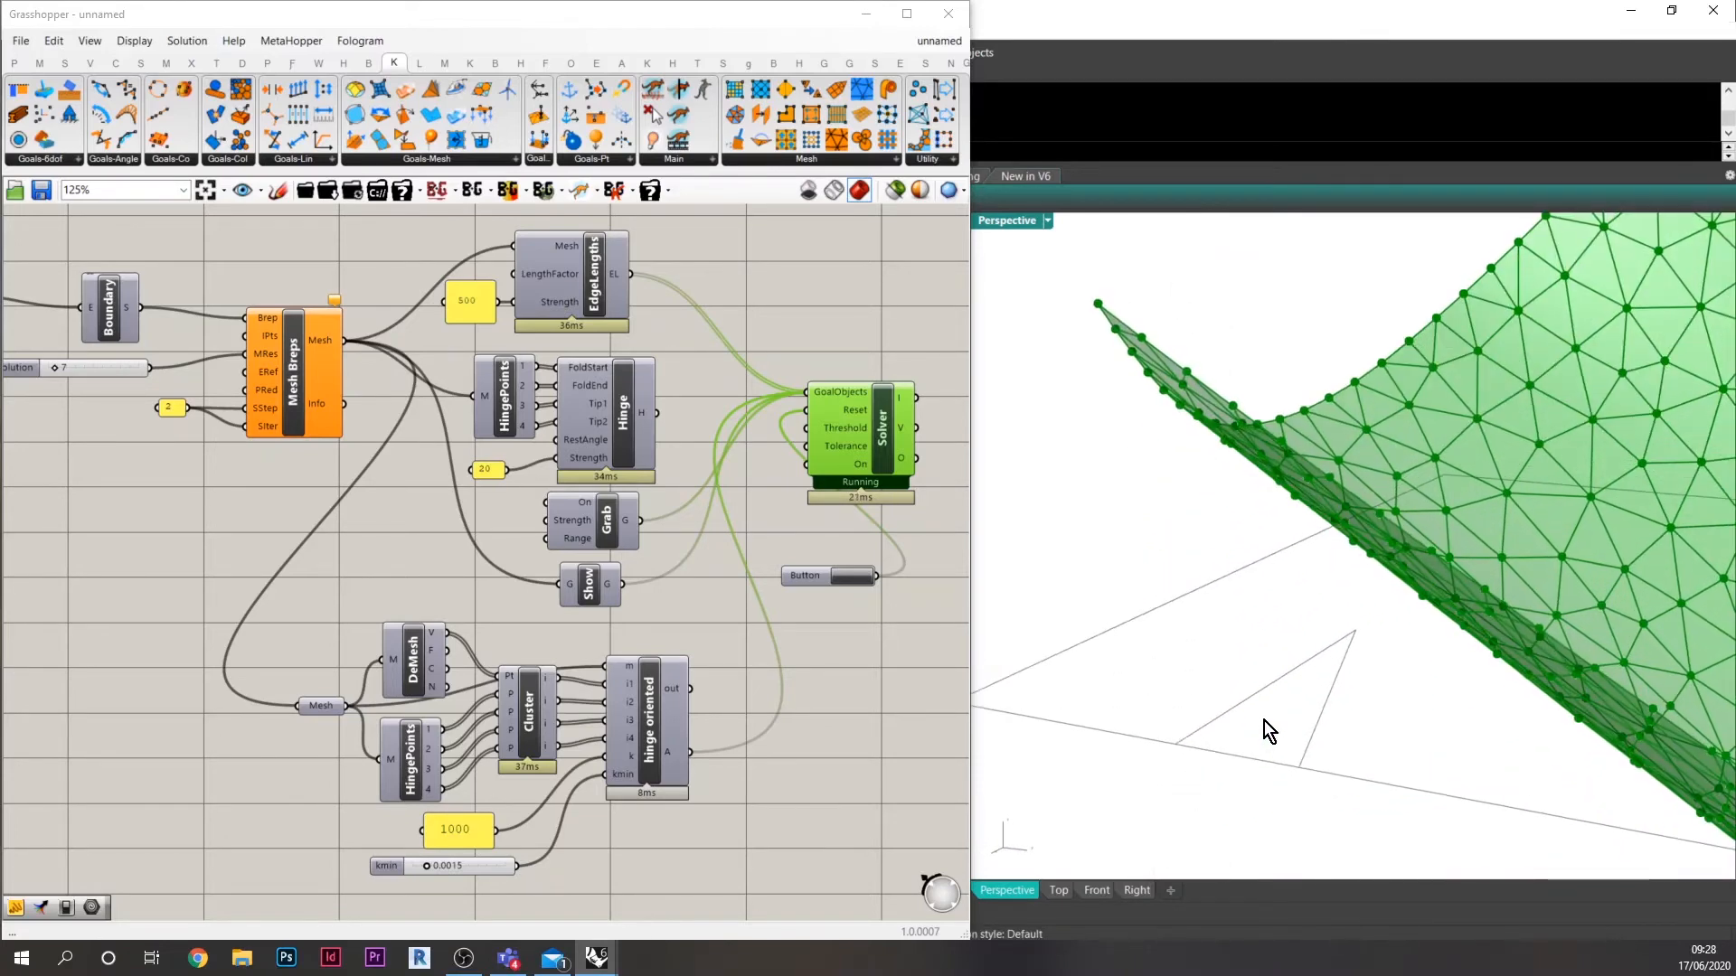
right_click_drag(1282, 715, 1363, 709)
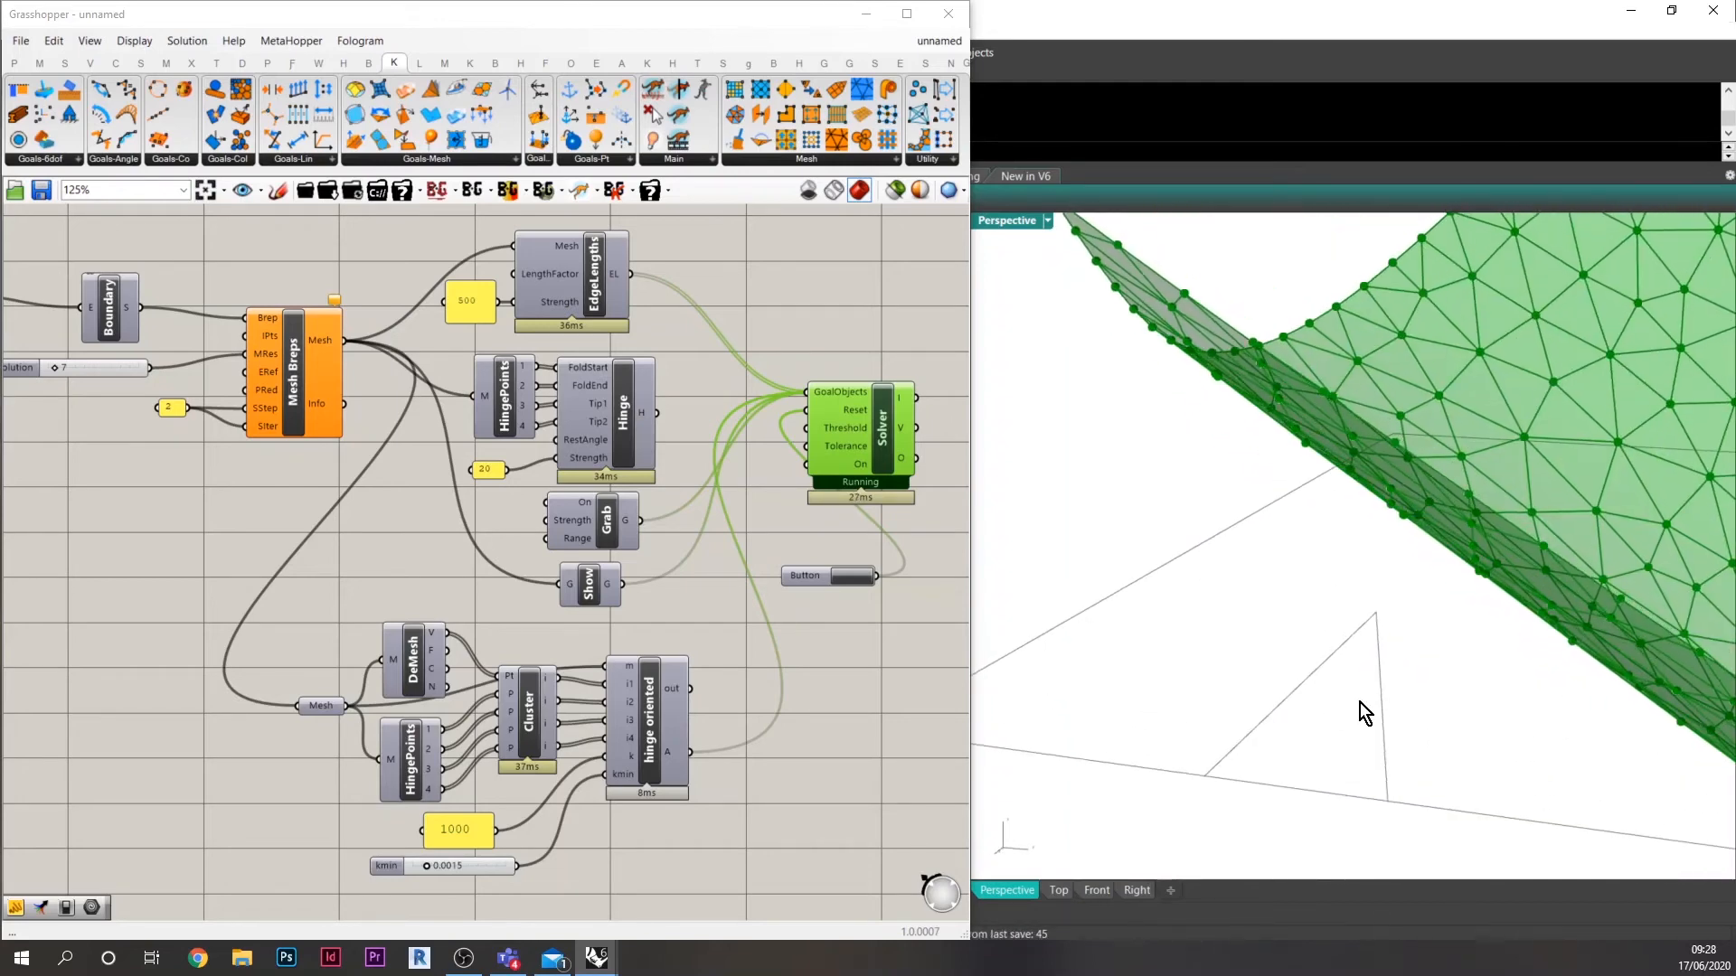
Trim away the rectangle's edge between the two notch lines and select the remaining outline.
left_click(1293, 787)
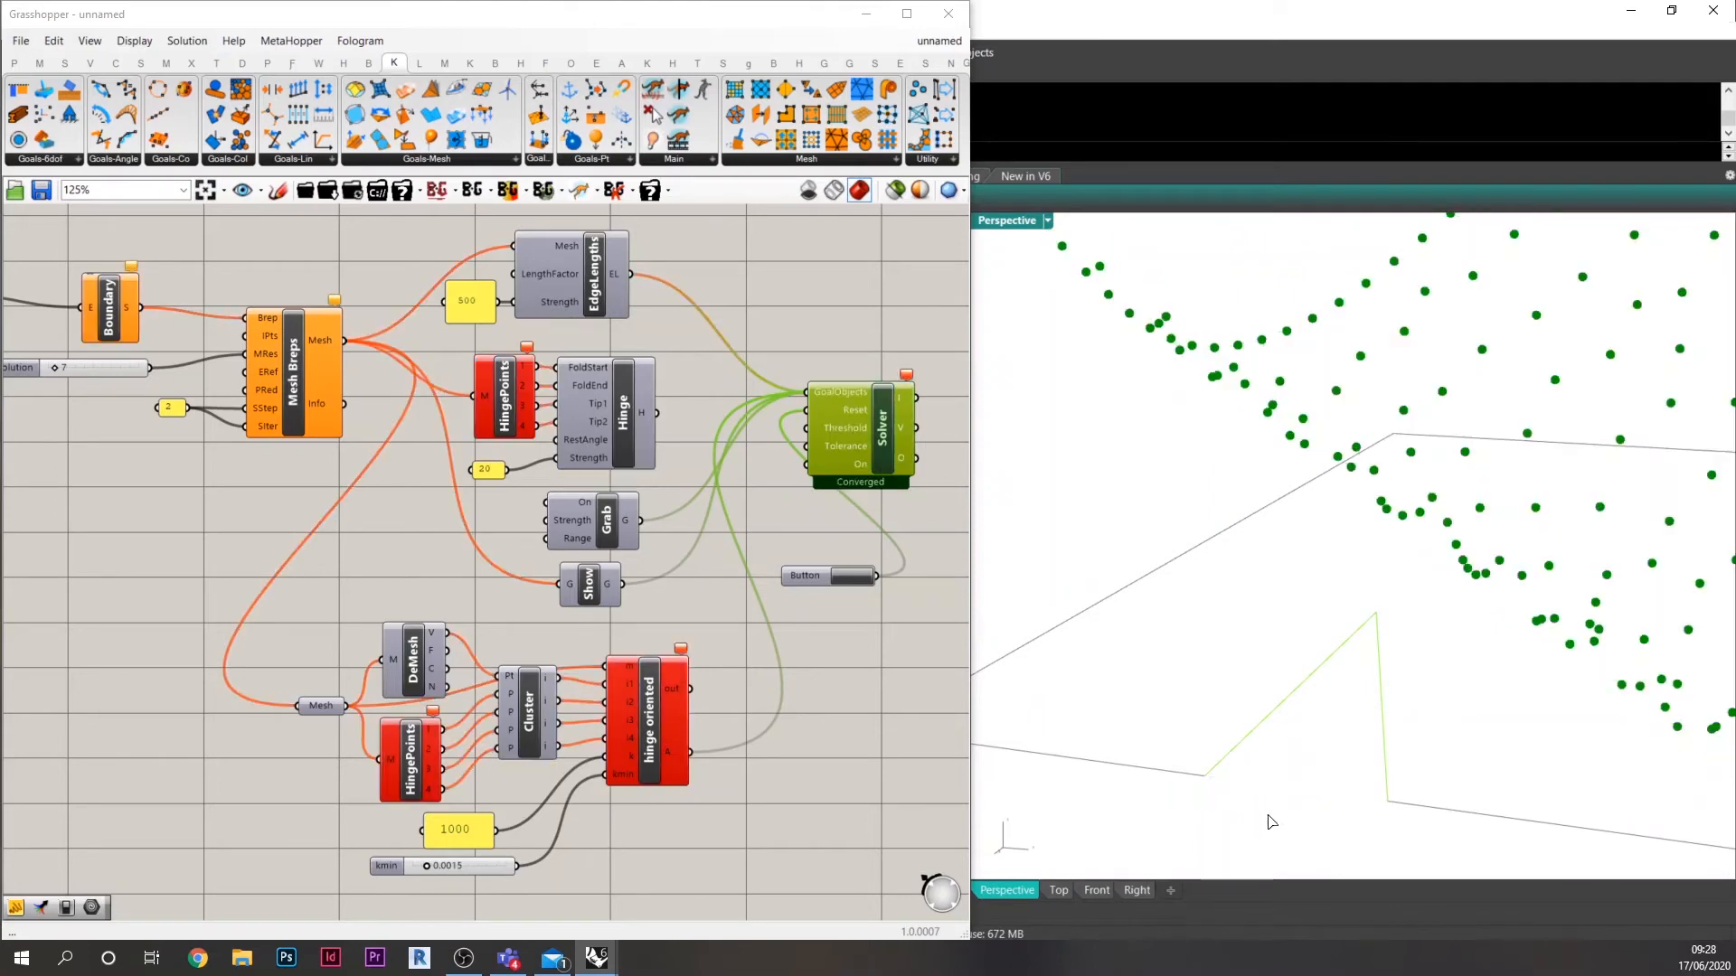
key("Return")
left_click_drag(1394, 833, 1180, 718)
Reference the notched outline in the Geo parameter feeding Boundary, and reset the Kangaroo Solver.
right_click_drag(495, 387, 760, 443)
left_click(197, 353)
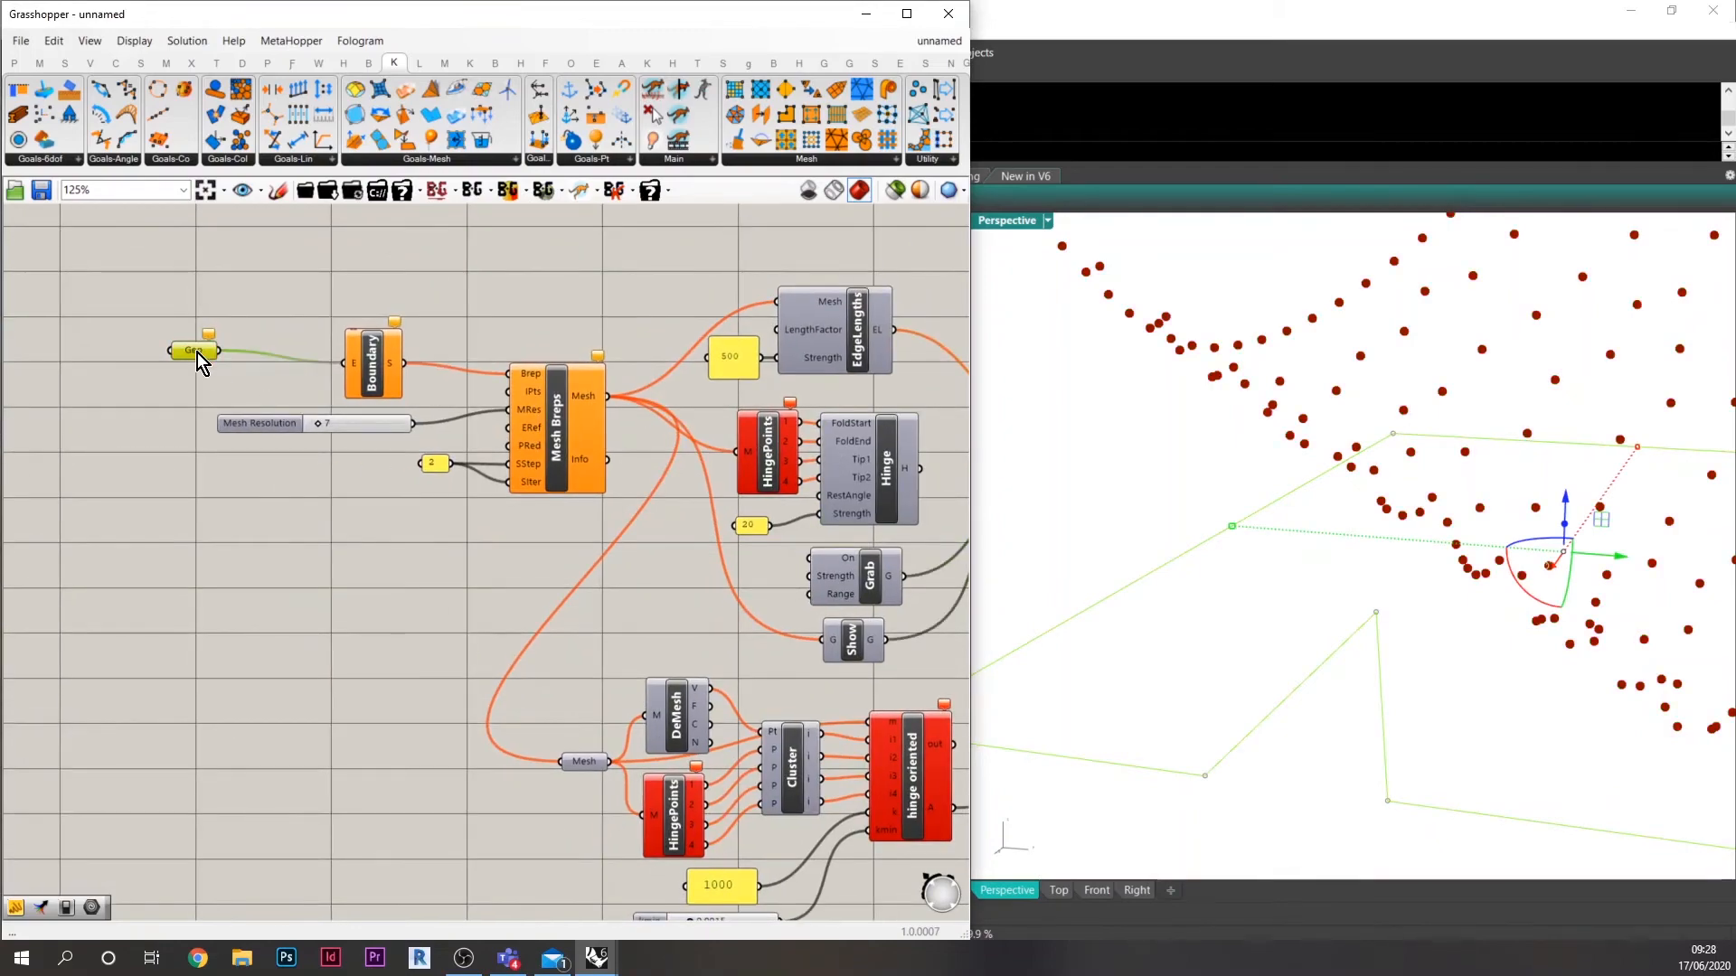
right_click(197, 352)
left_click(266, 583)
right_click_drag(431, 651, 104, 562)
left_click(732, 534)
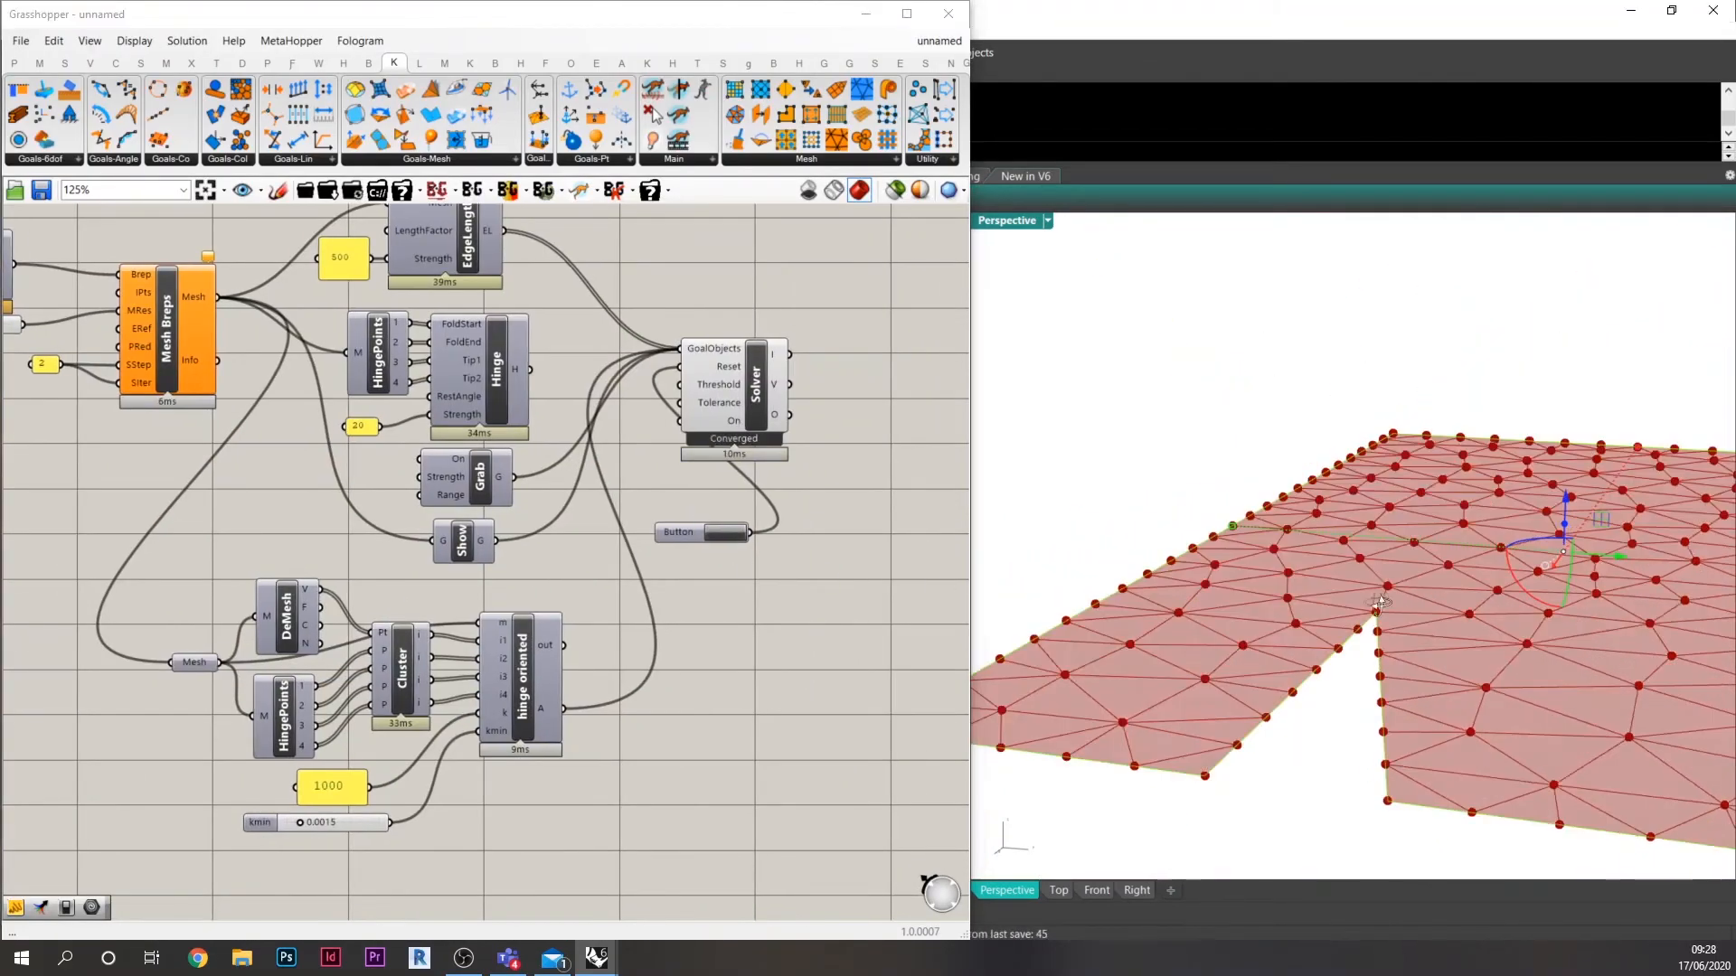
right_click_drag(1465, 560, 1343, 687)
left_click(1077, 708)
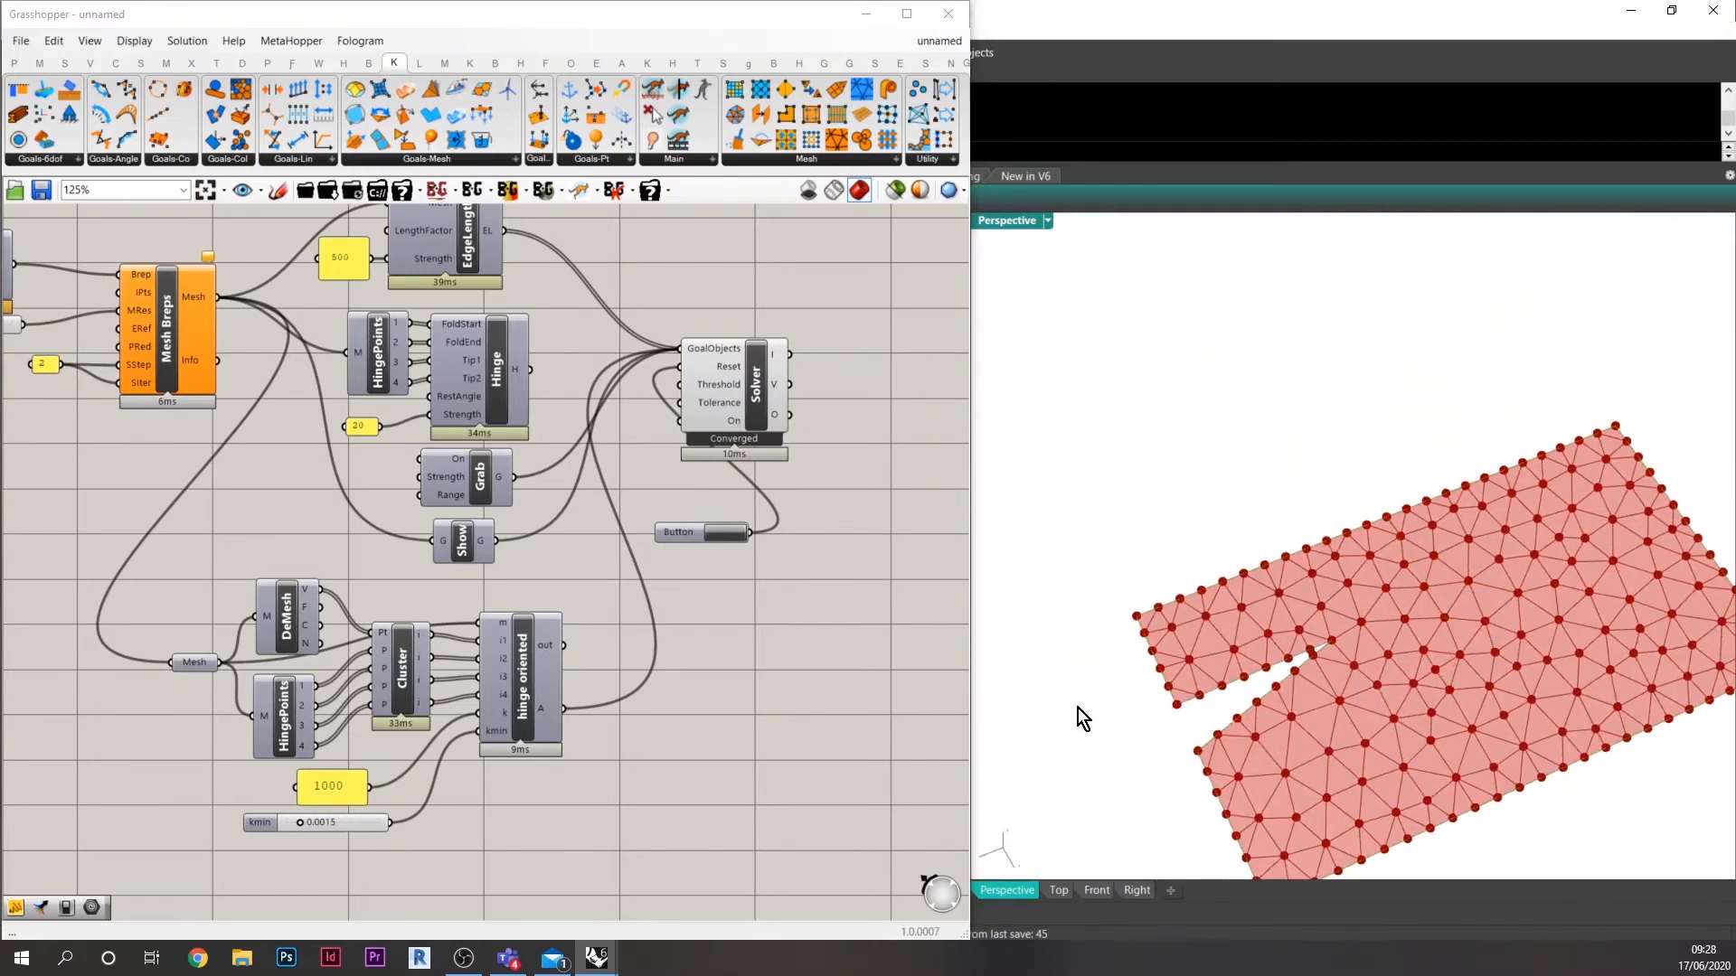
Add a Boolean Toggle set to False and connect it to the Solver's On input.
double_click(759, 568)
type("bt")
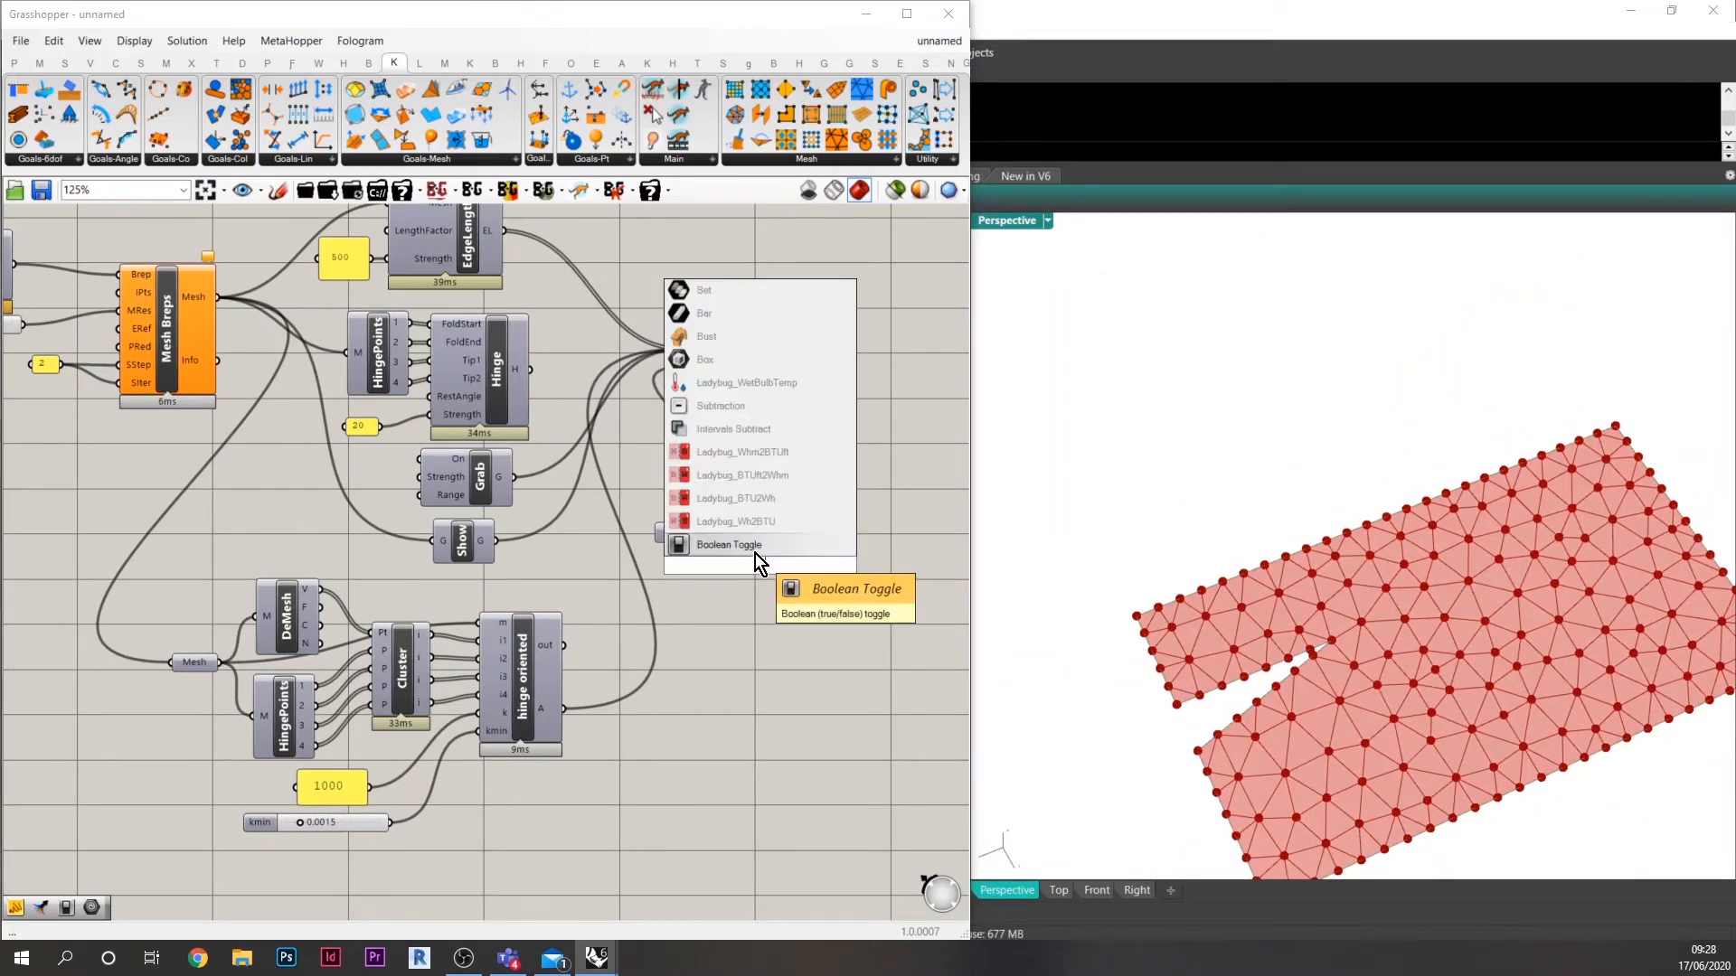
left_click(757, 549)
left_click_drag(807, 561, 691, 421)
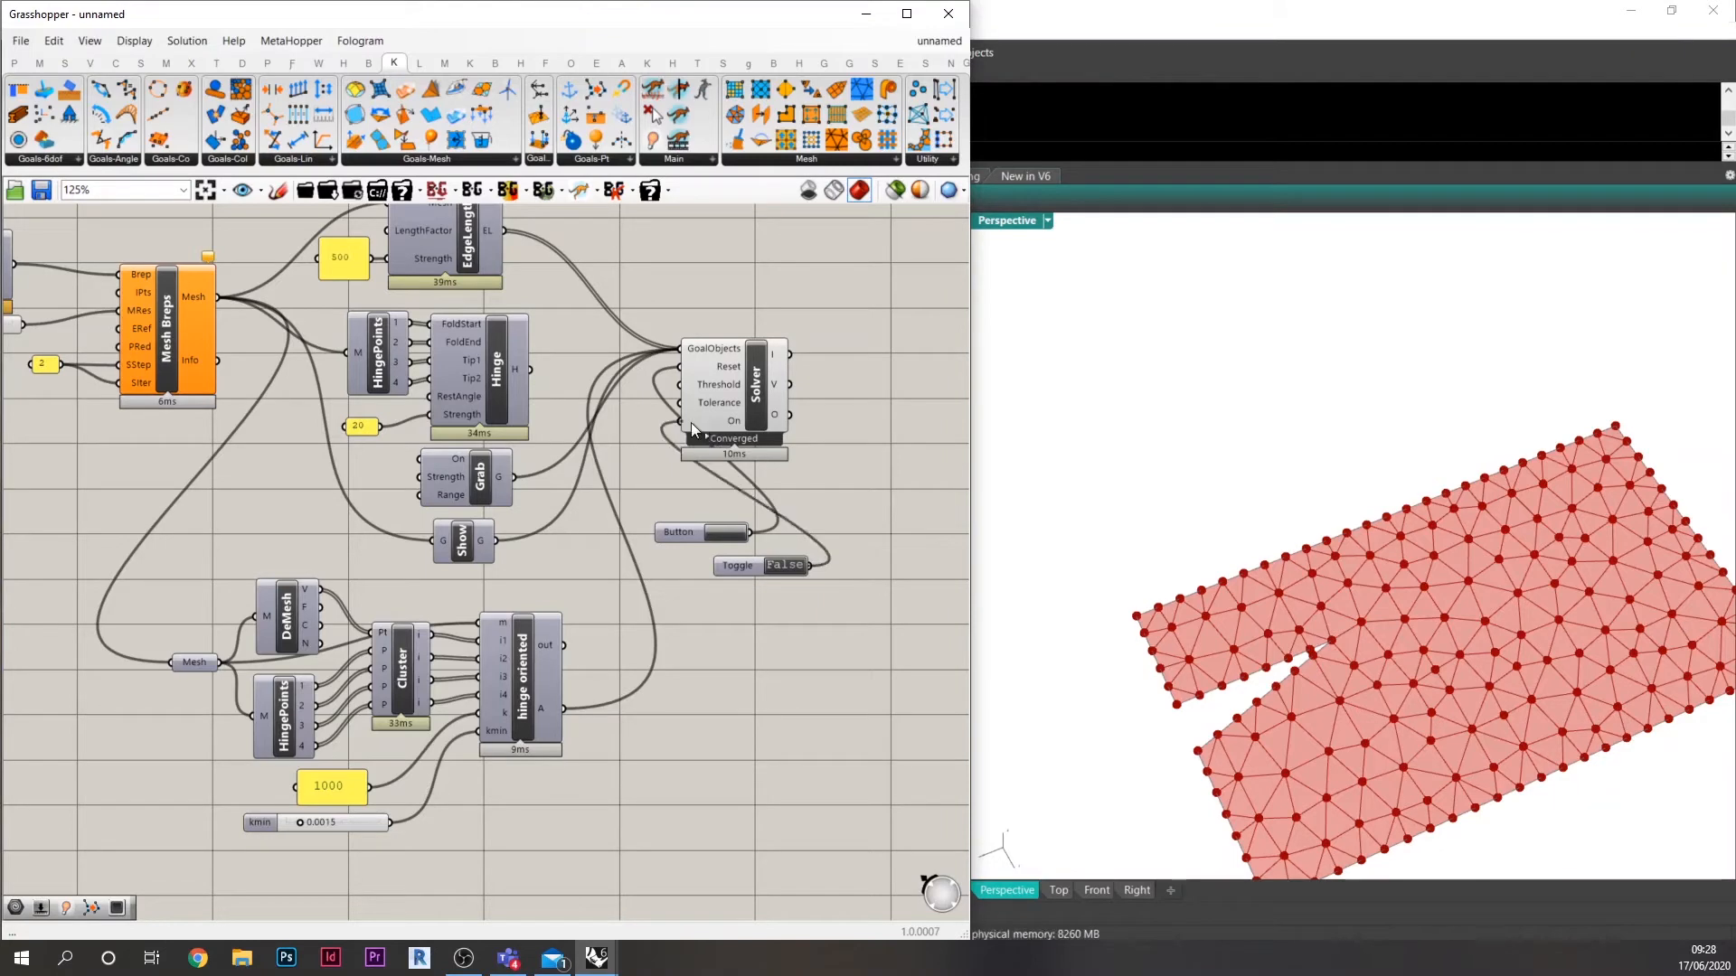
Add a Geometry parameter beneath the definition and reference the notch's lower edge in it.
scroll(1159, 723, "up", 5)
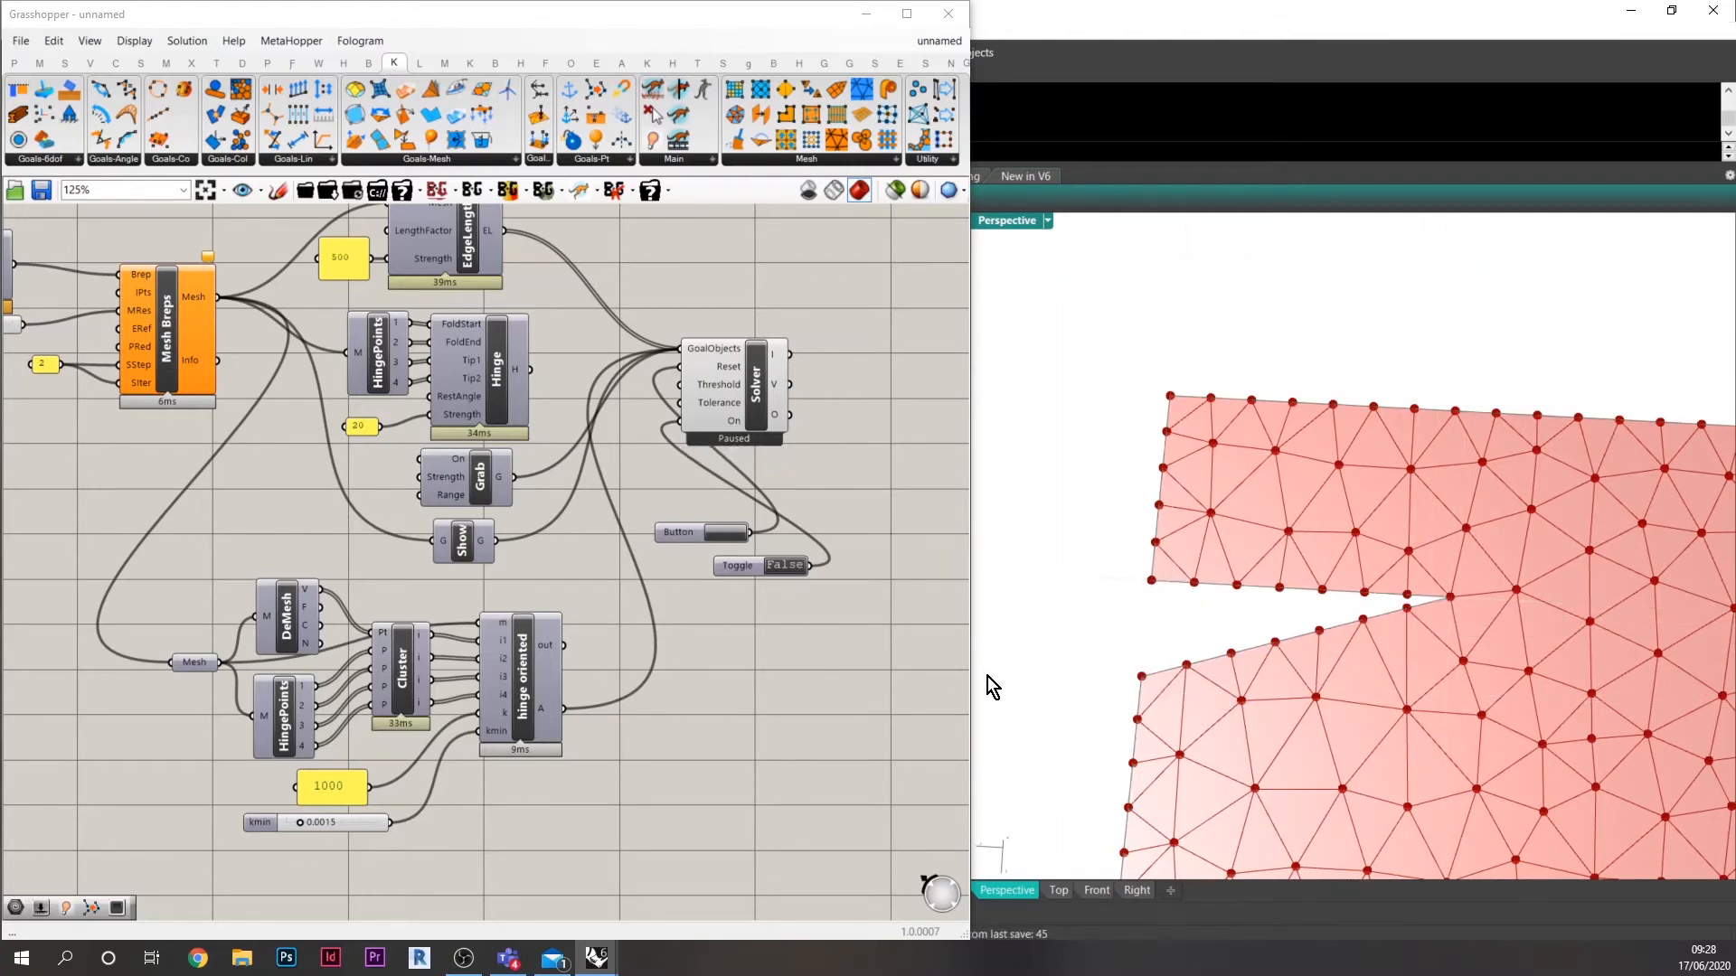
right_click_drag(762, 575, 831, 543)
scroll(828, 534, "down", 2)
double_click(259, 682)
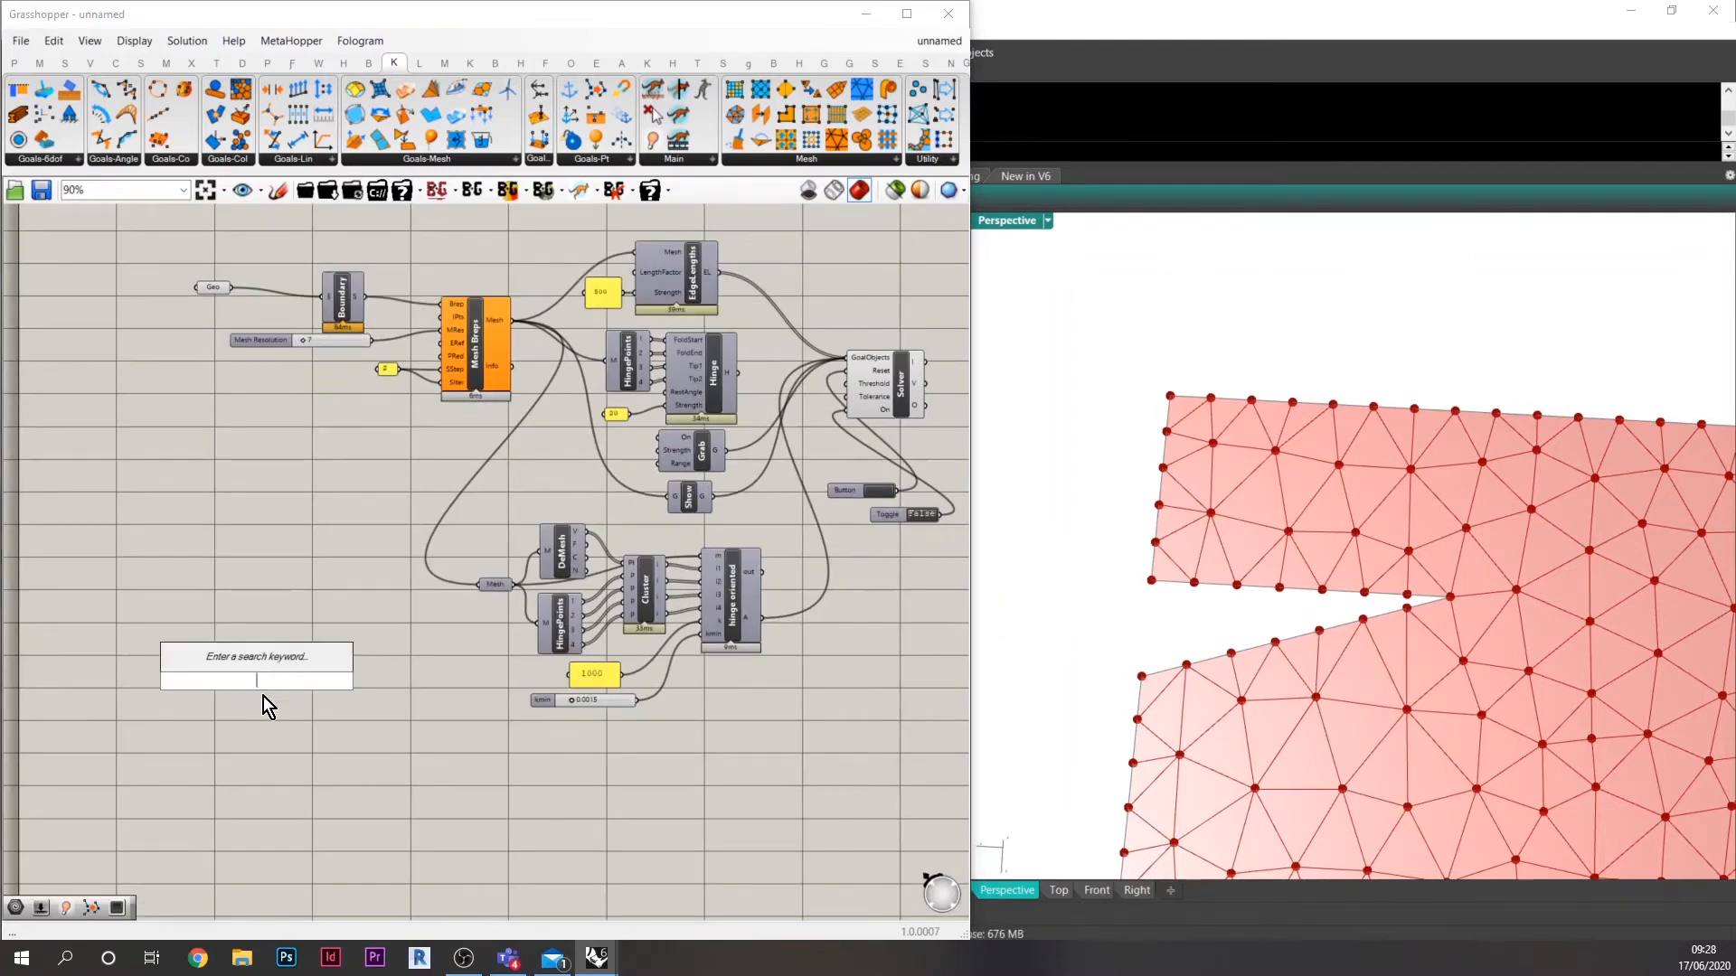
type("geo")
left_click(241, 658)
right_click(253, 682)
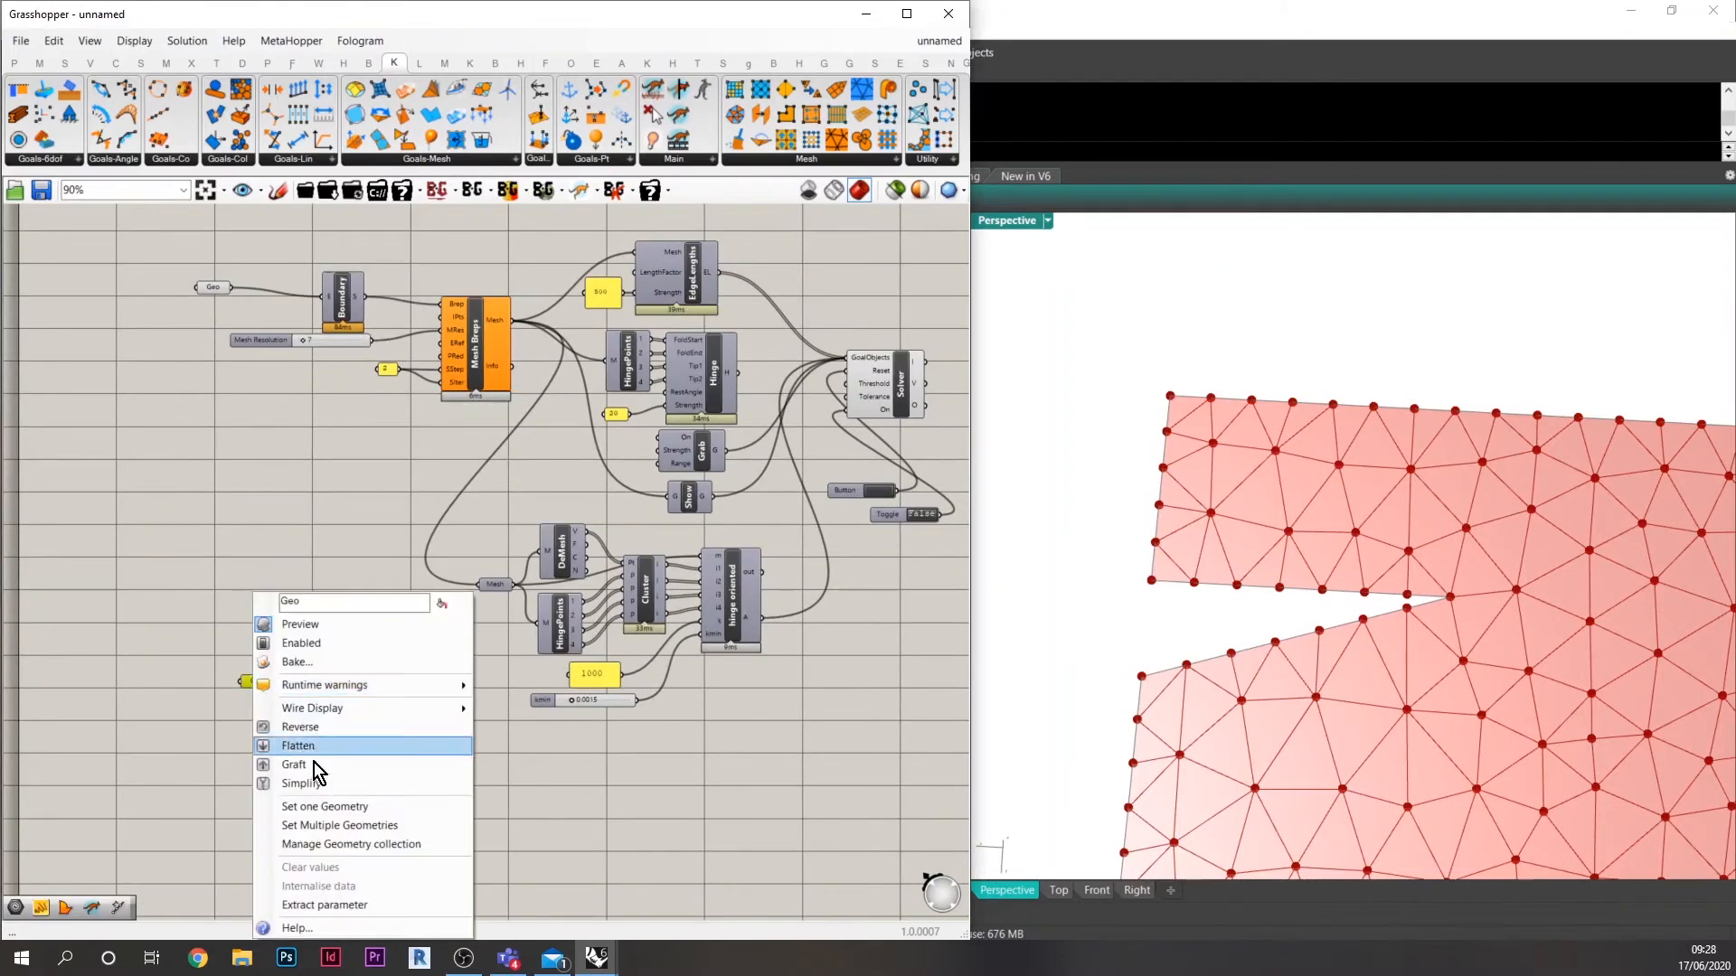
left_click(345, 814)
left_click_drag(1072, 602, 1586, 762)
left_click(1331, 644)
left_click(1241, 674)
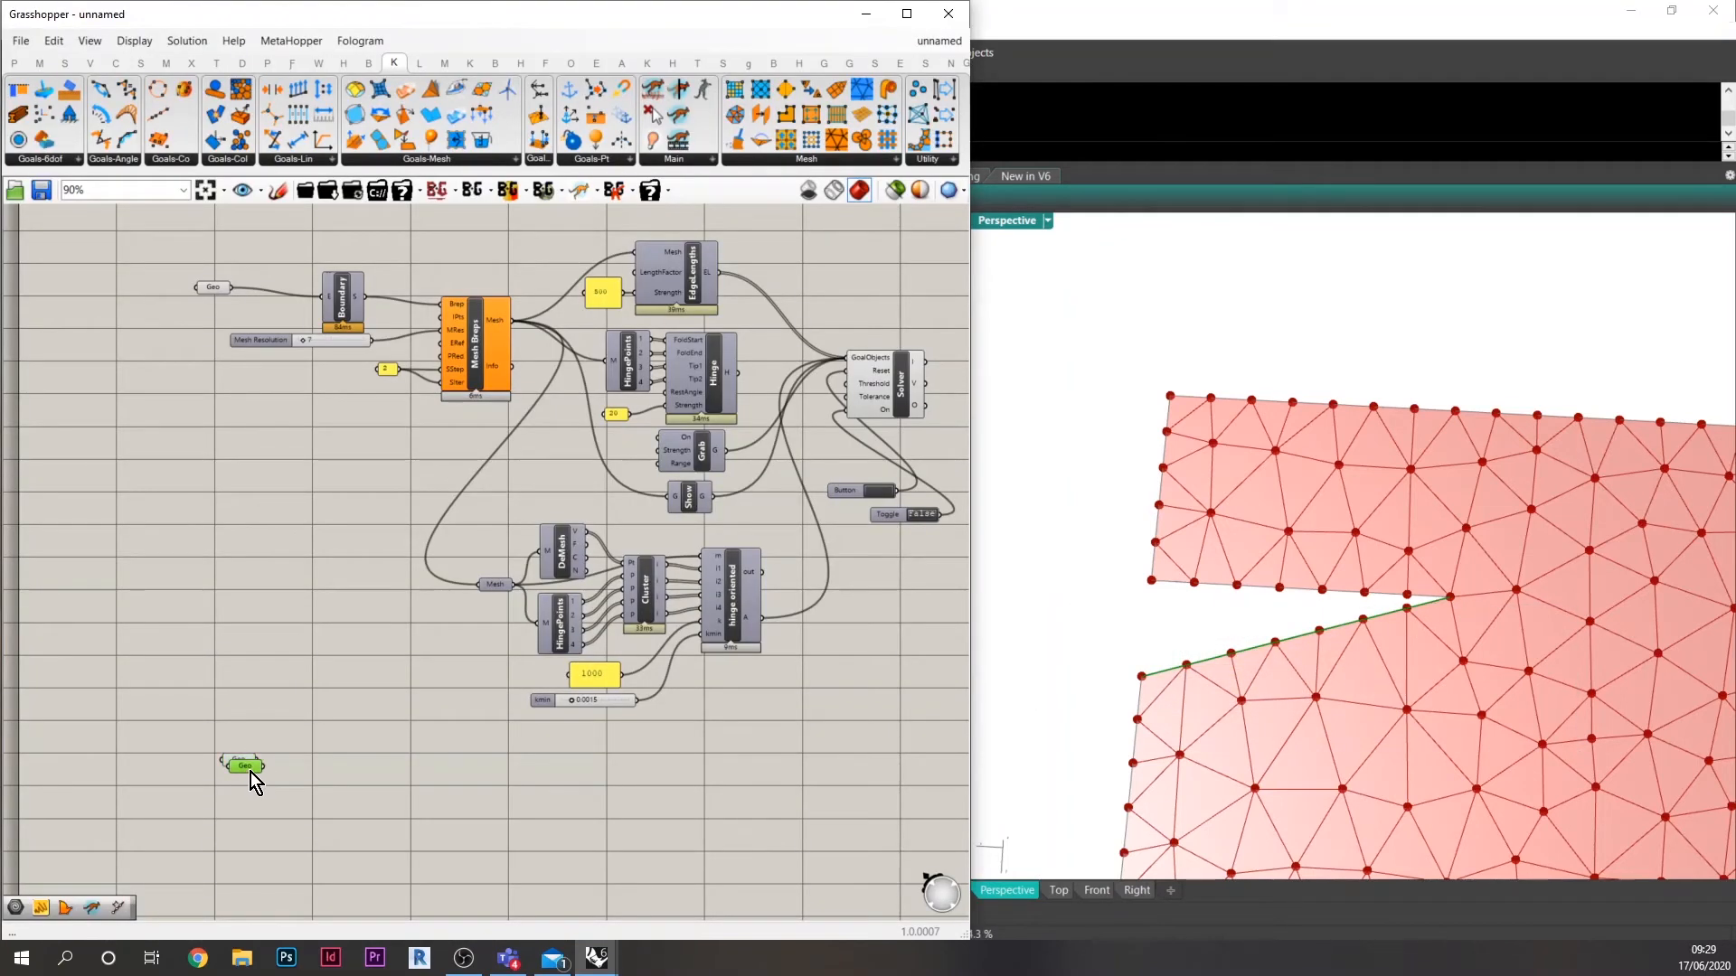
Place the copied Geo parameter beneath the first one and reference the notch's upper edge in it.
left_click_drag(251, 772, 248, 783)
right_click(248, 783)
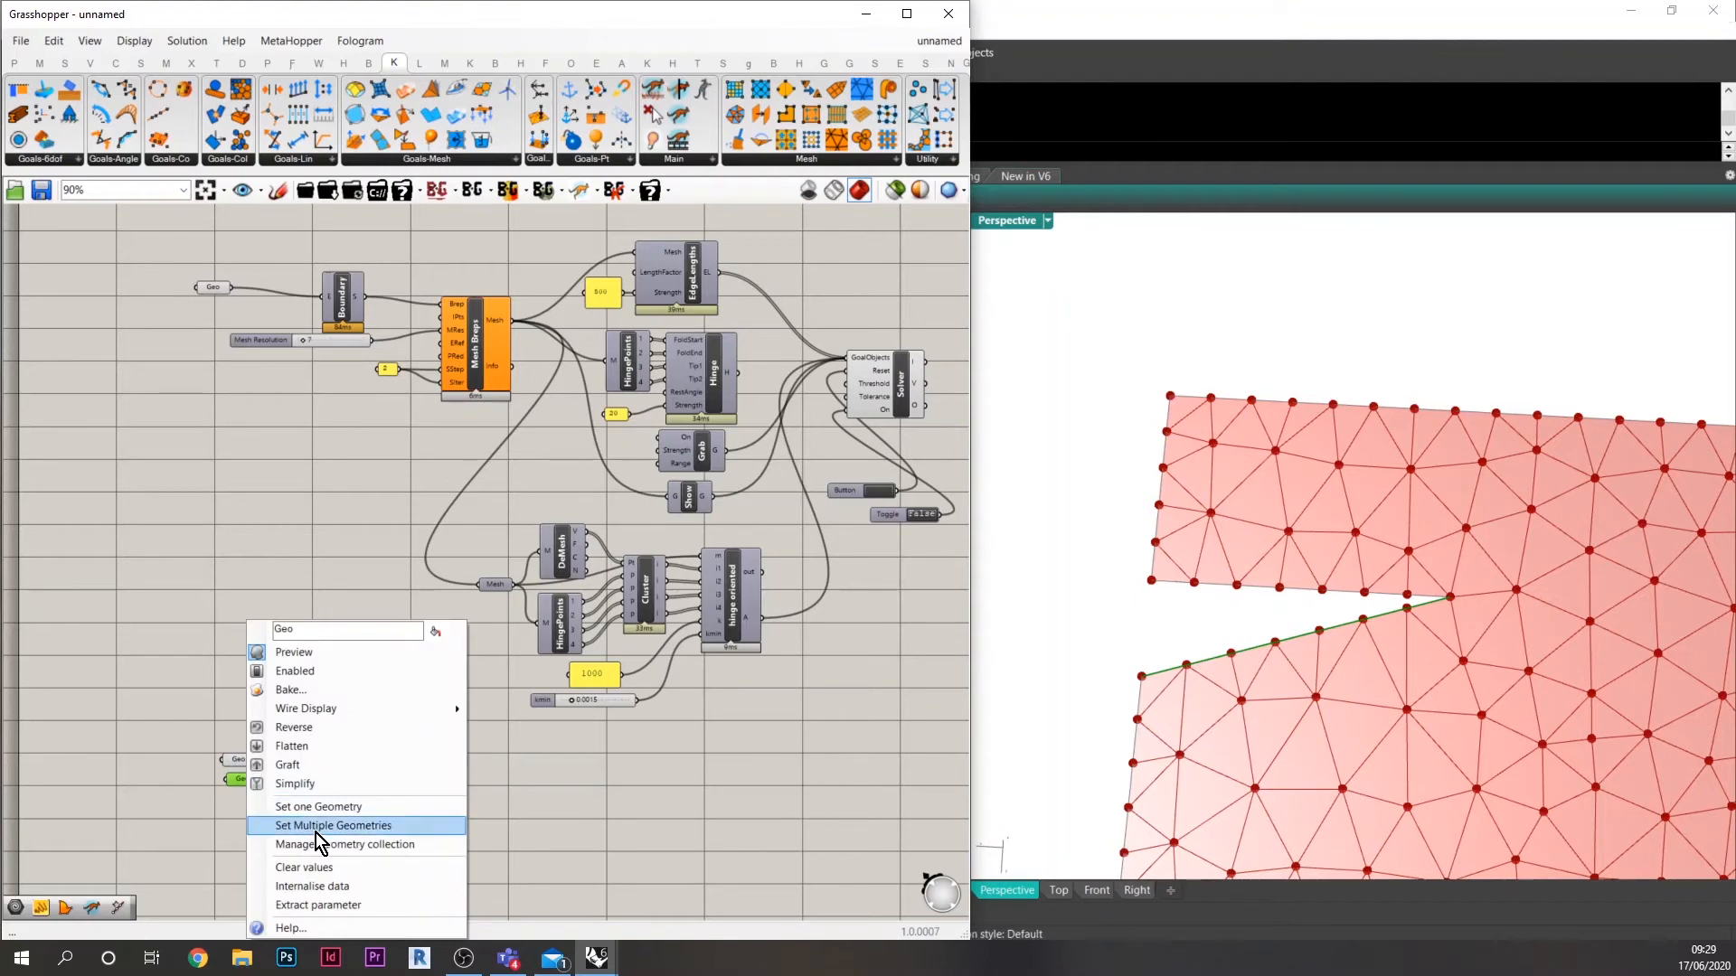
left_click(356, 807)
left_click(1410, 595)
Add a Divide Length component and connect the first notch-edge Geo parameter to its C input.
right_click_drag(485, 750, 491, 734)
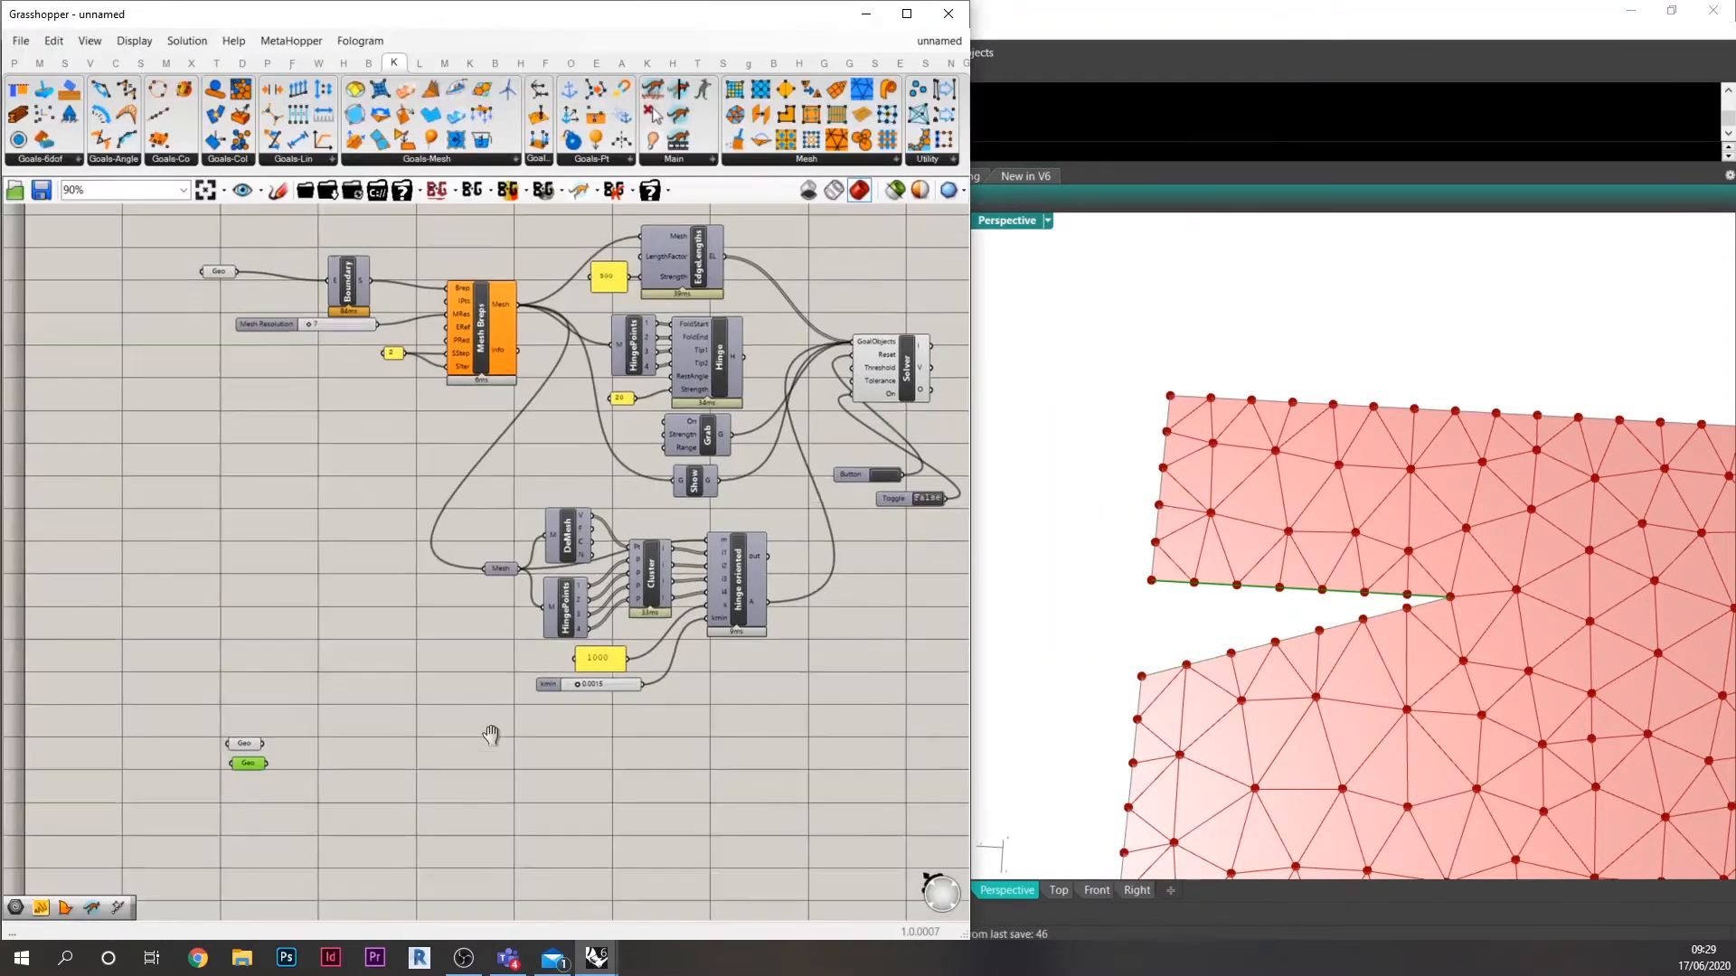
scroll(283, 740, "up", 5)
double_click(443, 712)
type("d")
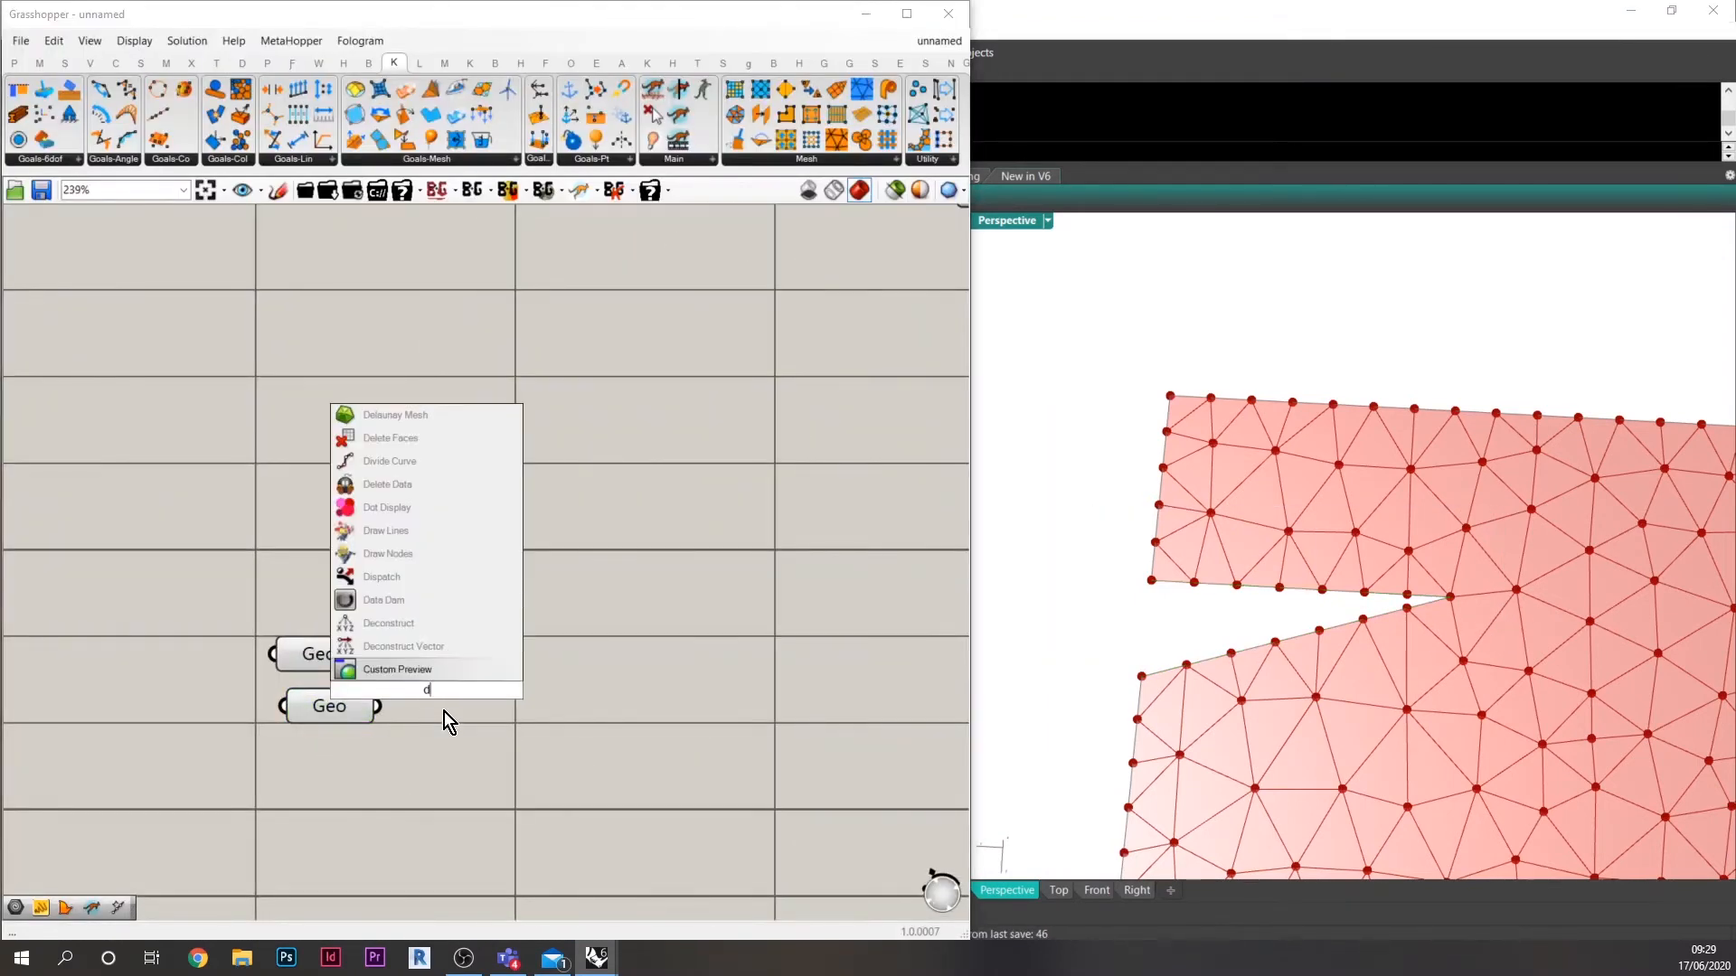
type("ivi")
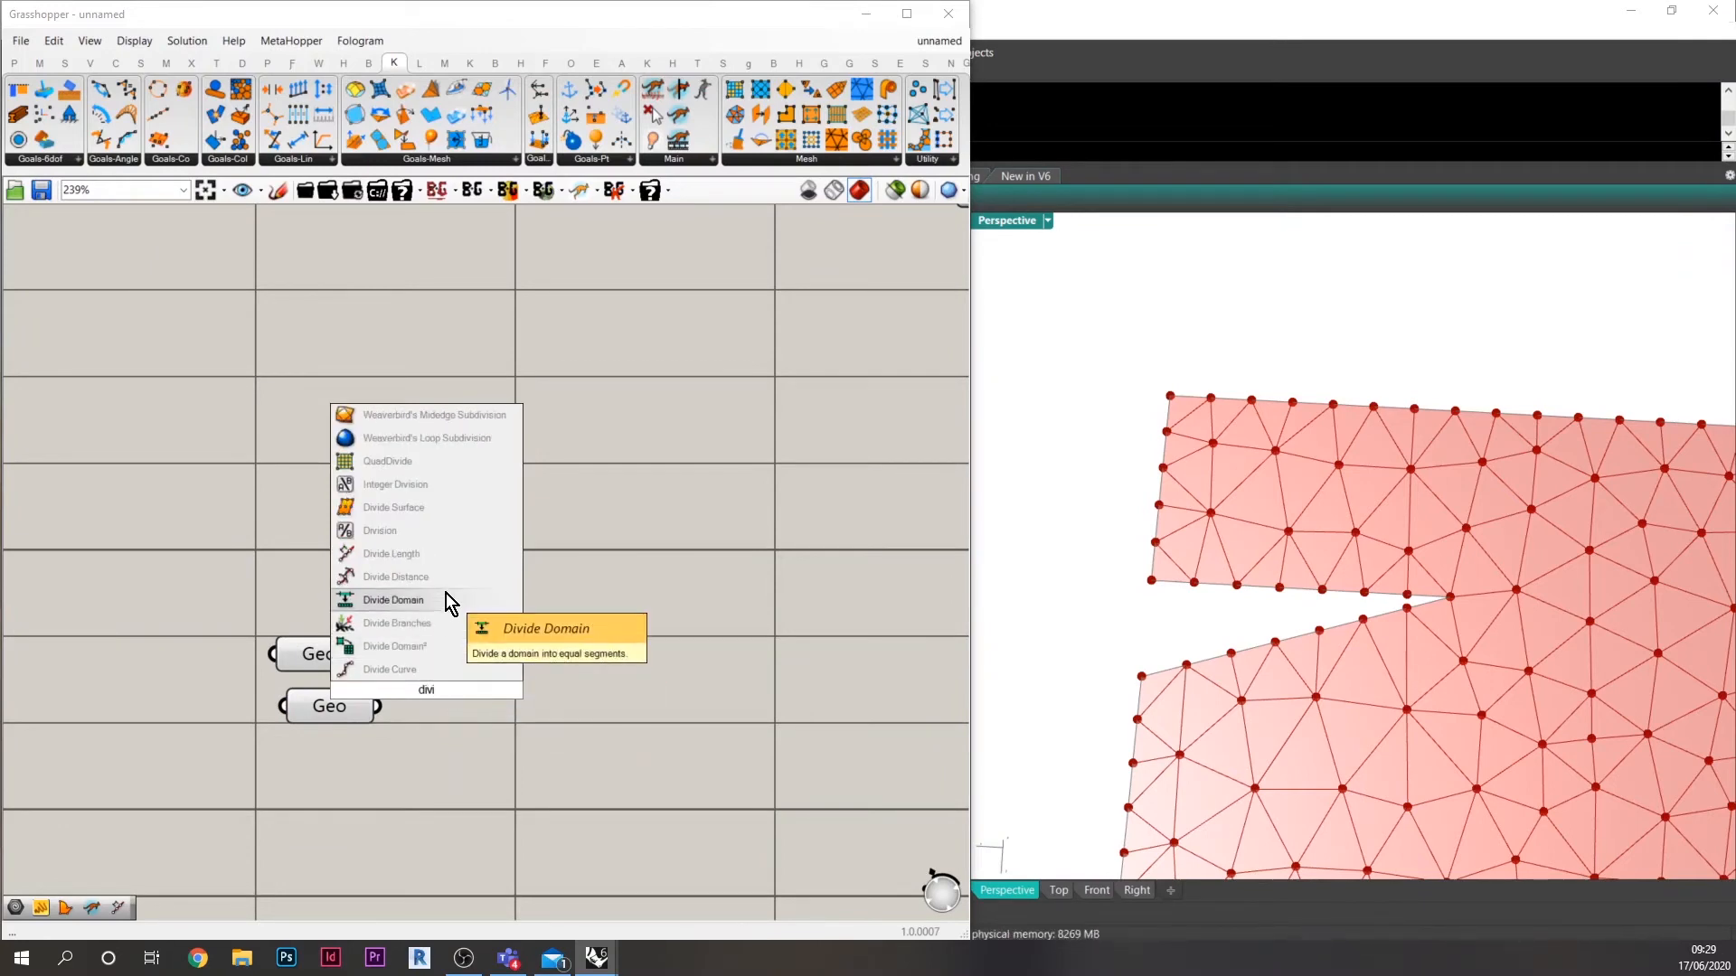
left_click(416, 559)
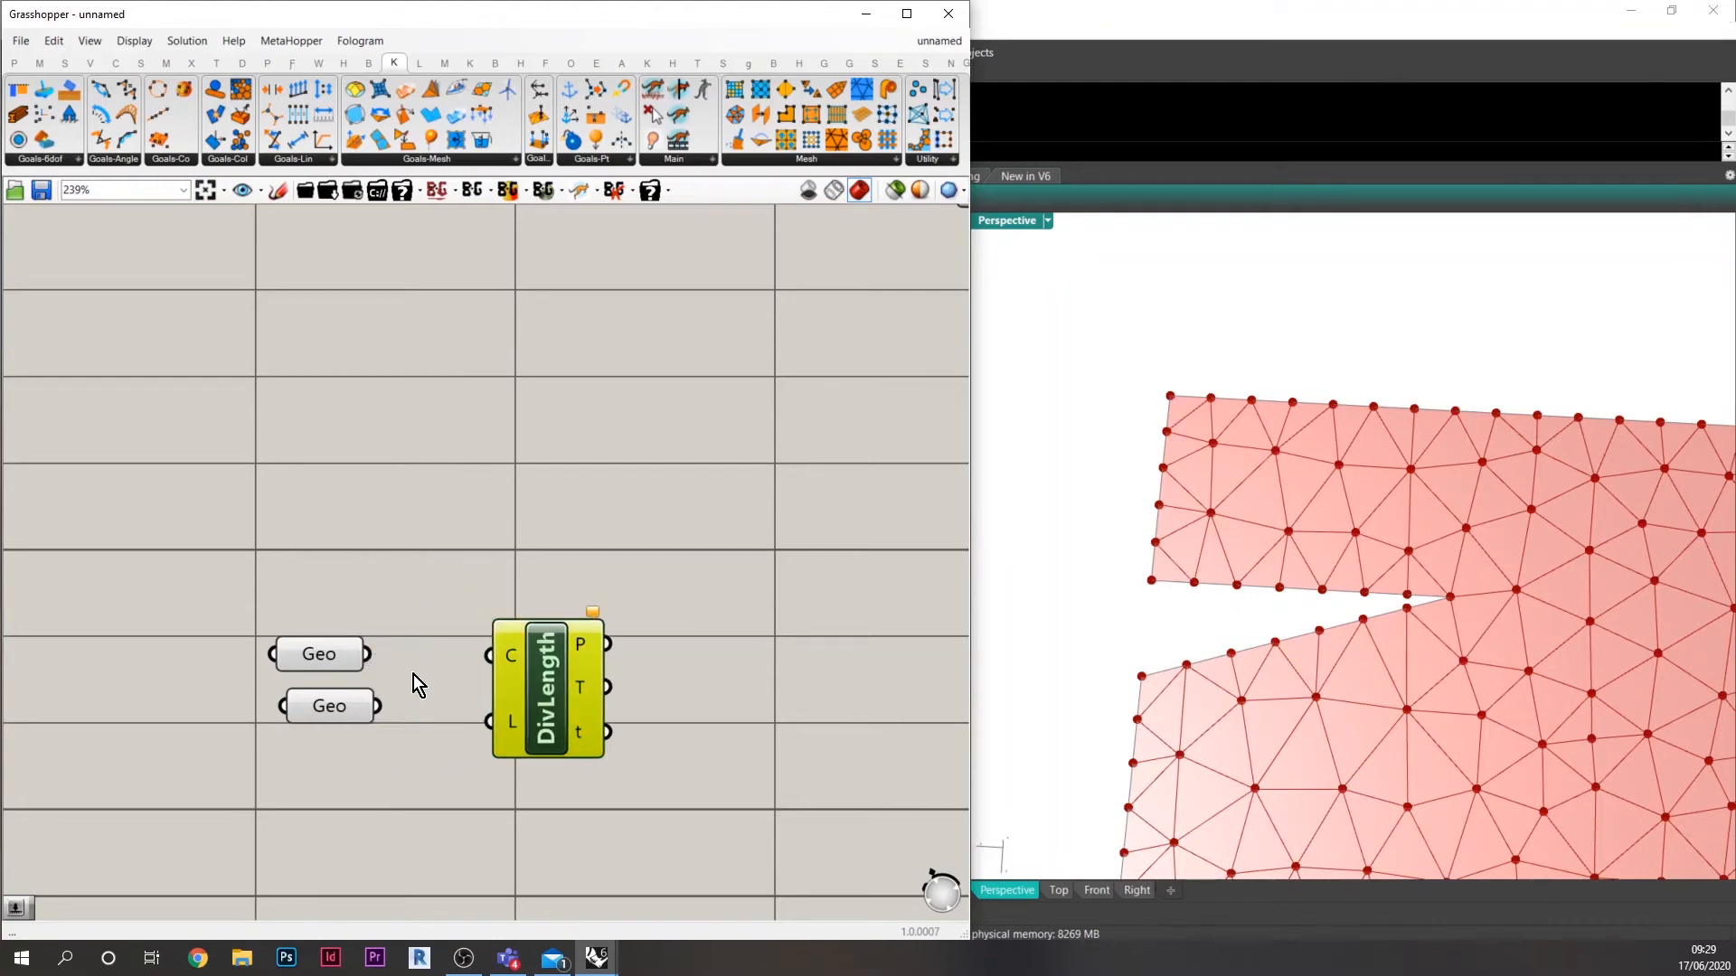
left_click_drag(366, 653, 669, 577)
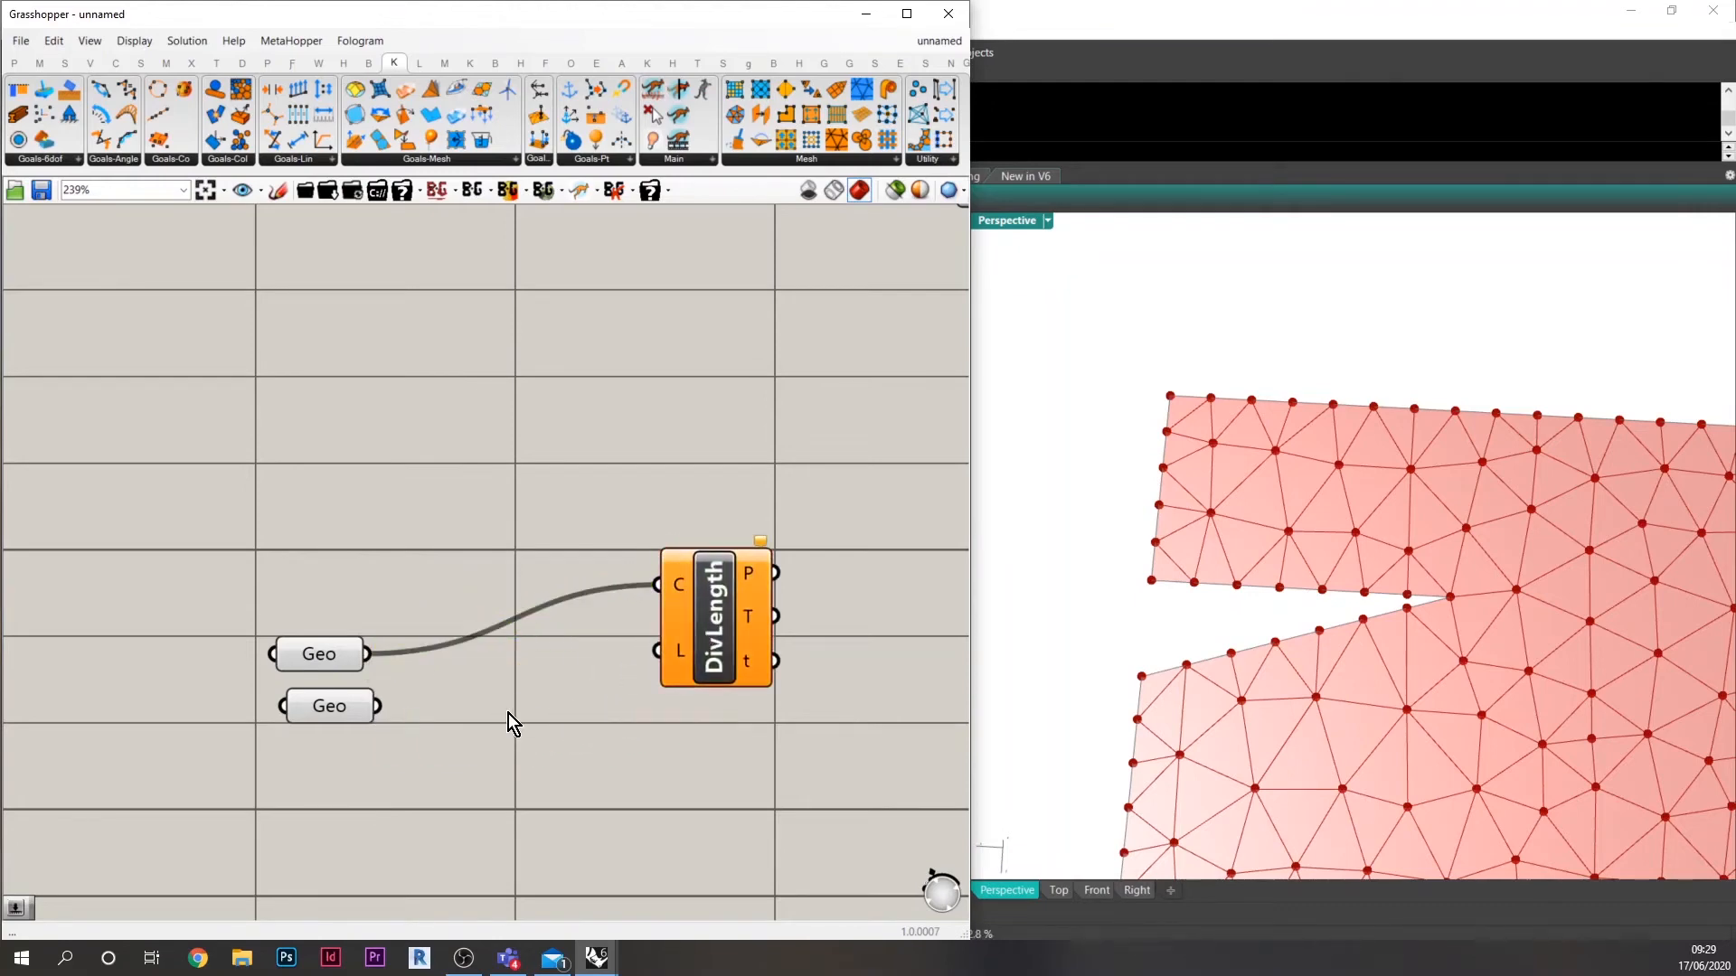
Connect a new number slider to Divide Length's L input and set the length to 4.8.
double_click(511, 715)
type("2.")
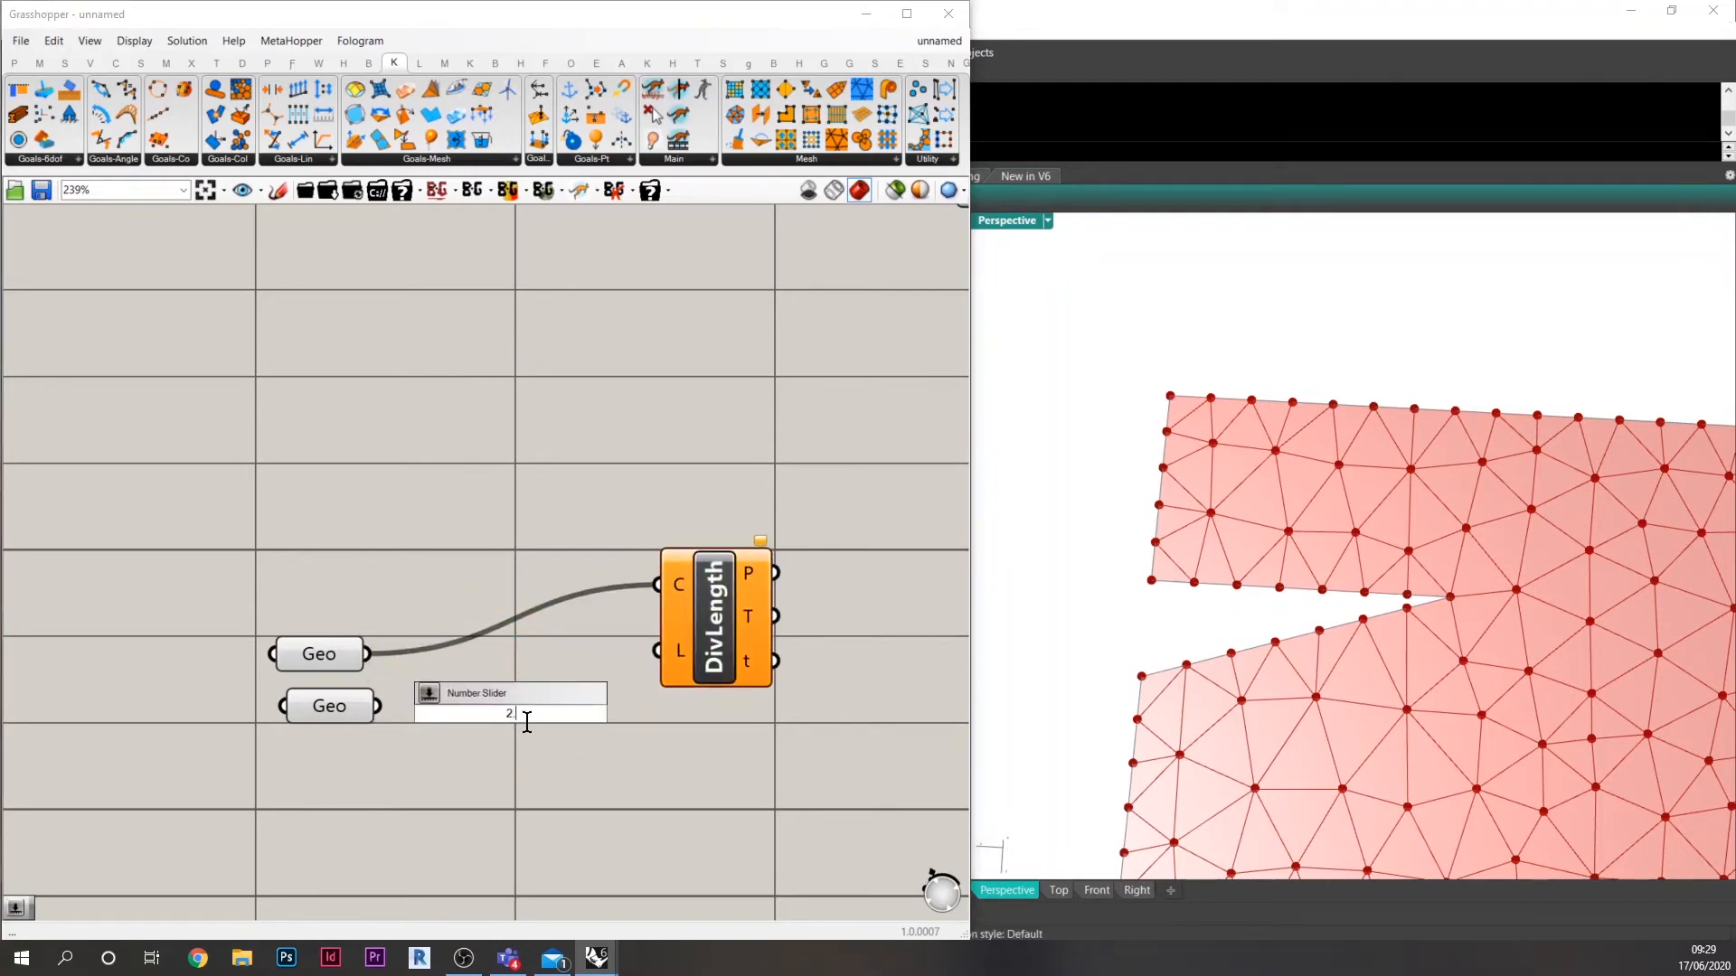
type("5")
key("Return")
left_click_drag(566, 723, 728, 610)
left_click_drag(334, 597, 378, 604)
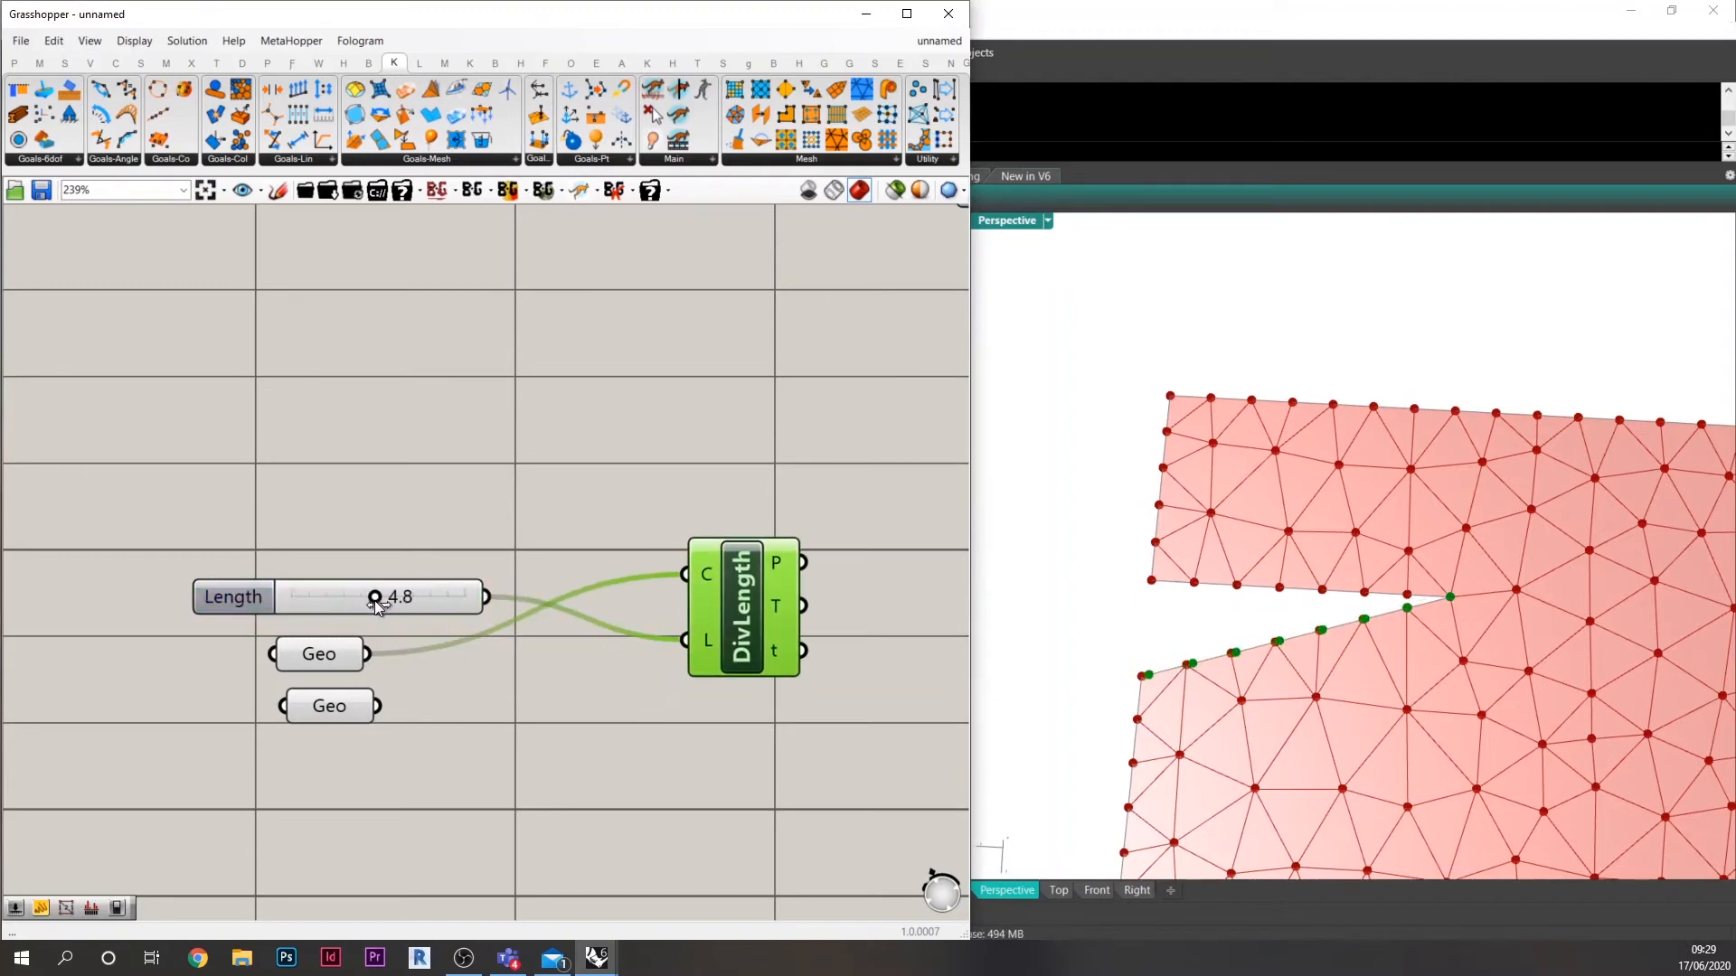
Duplicate Divide Length below the original, sharing the Length slider, and feed its C input from the second Geo parameter.
left_click_drag(721, 603, 697, 698, "alt")
left_click_drag(381, 706, 733, 714)
right_click_drag(784, 699, 628, 655)
Add a Shortest List component and connect the P outputs of both Divide Length components to its A and B inputs.
double_click(628, 654)
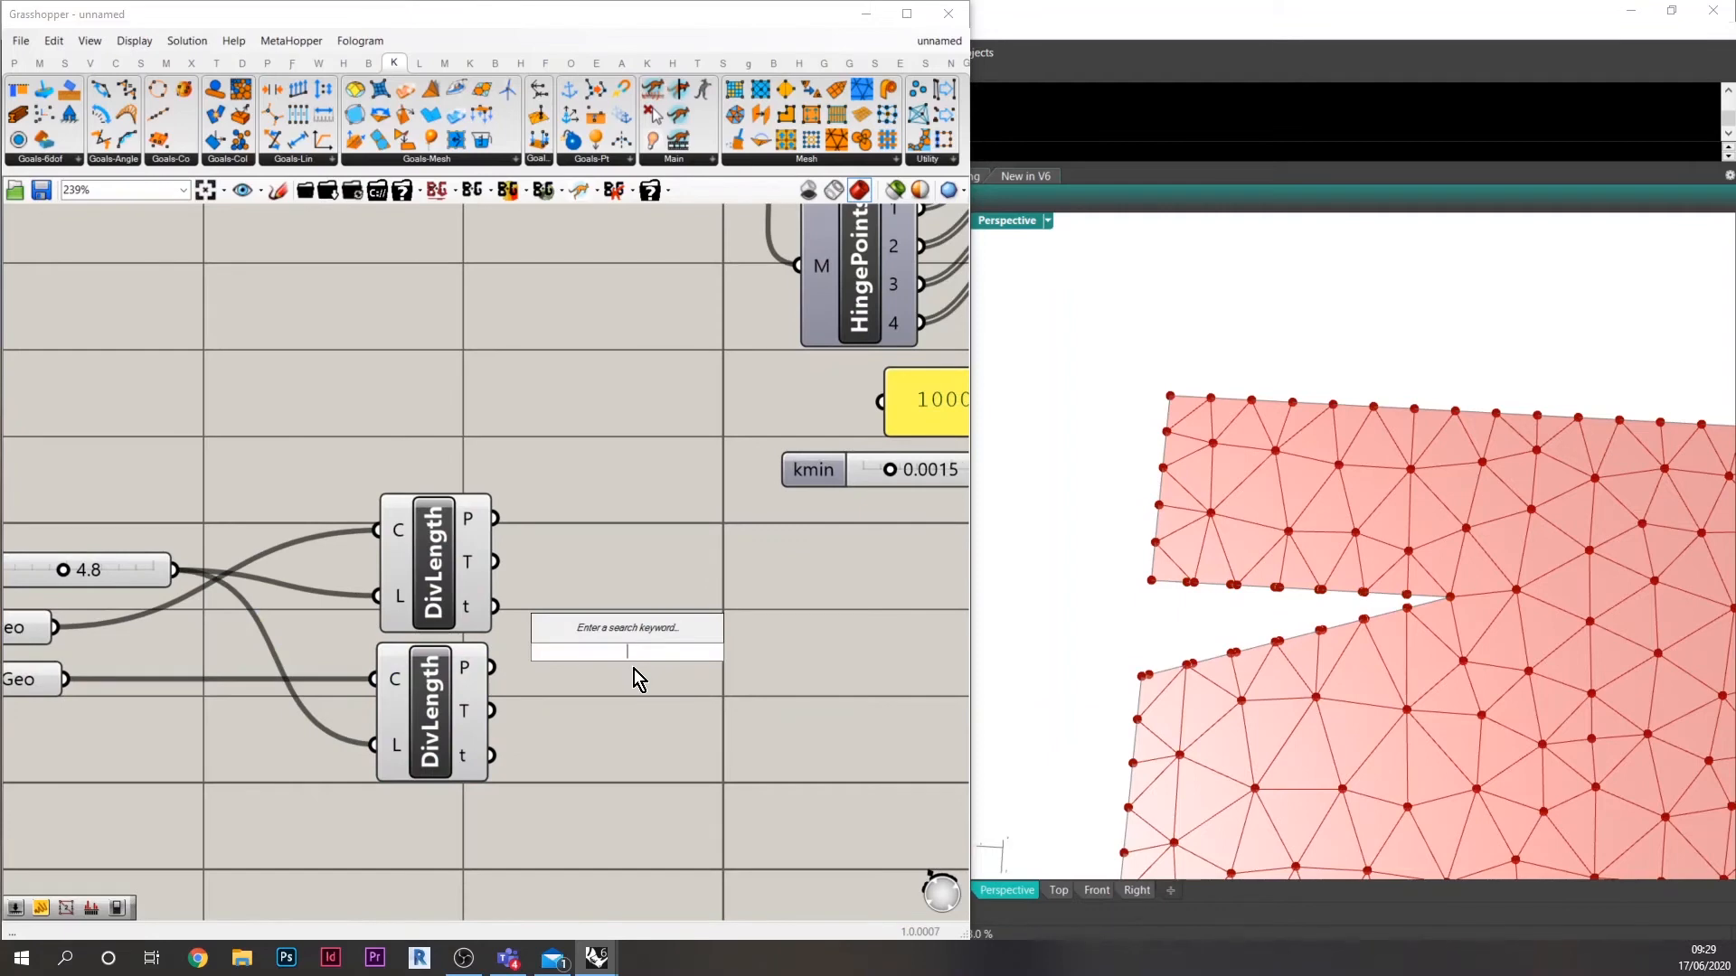
type("sho")
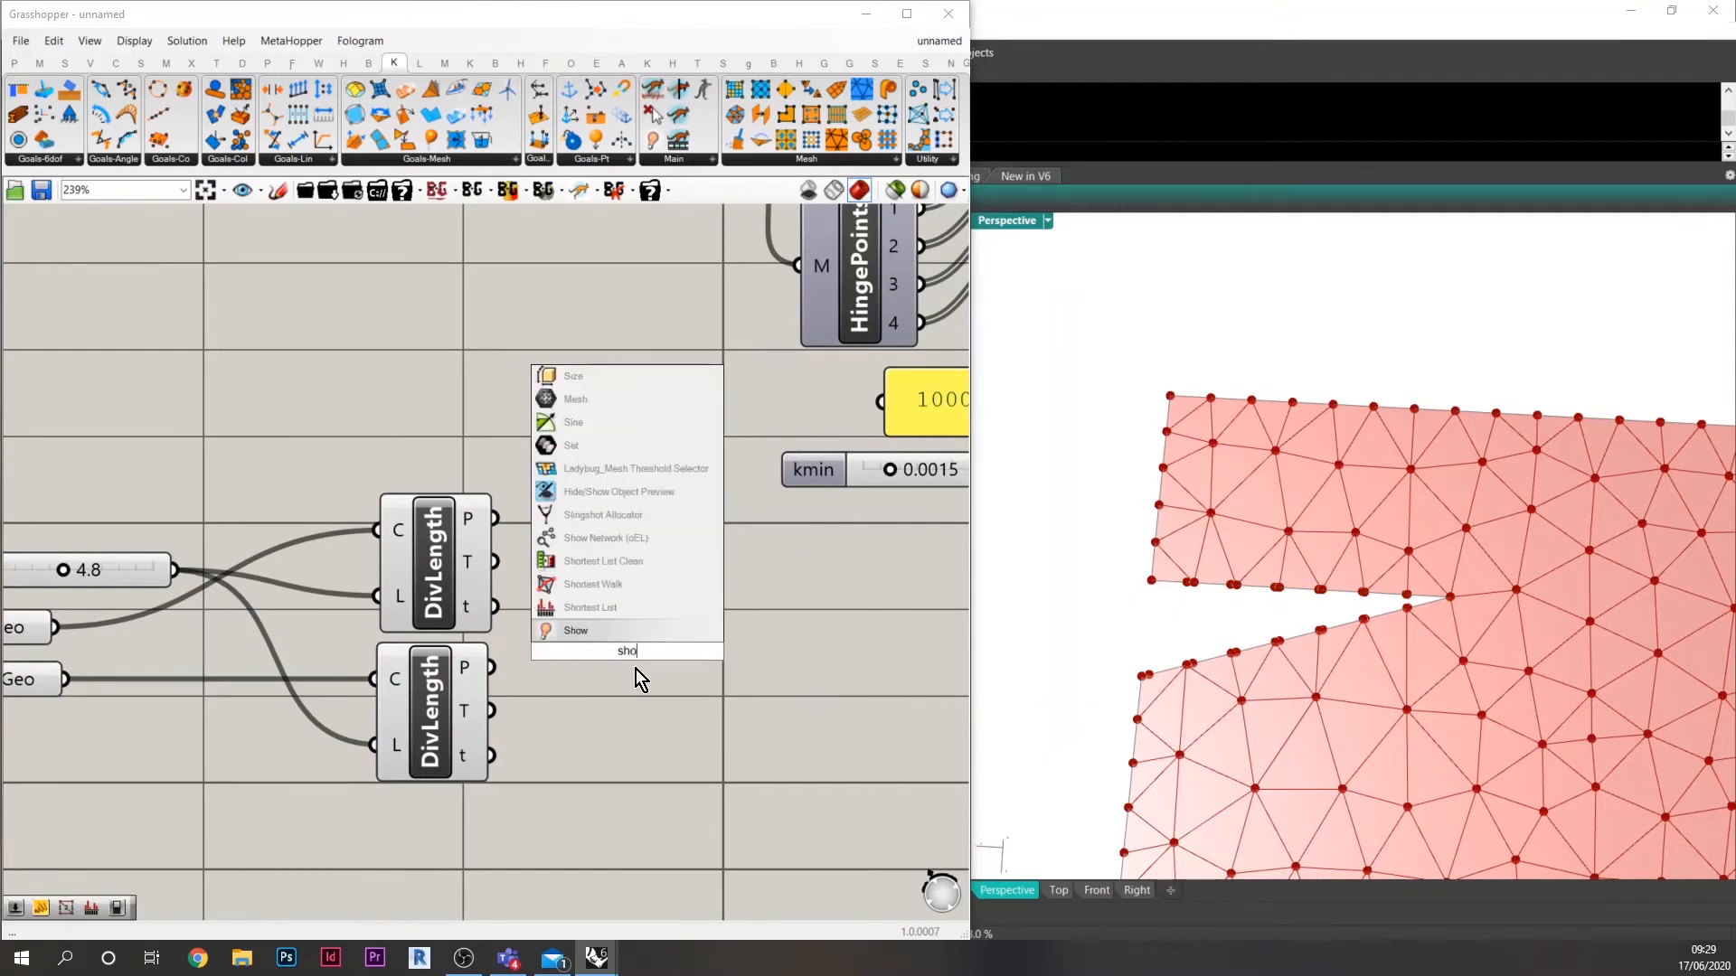
type("rtest")
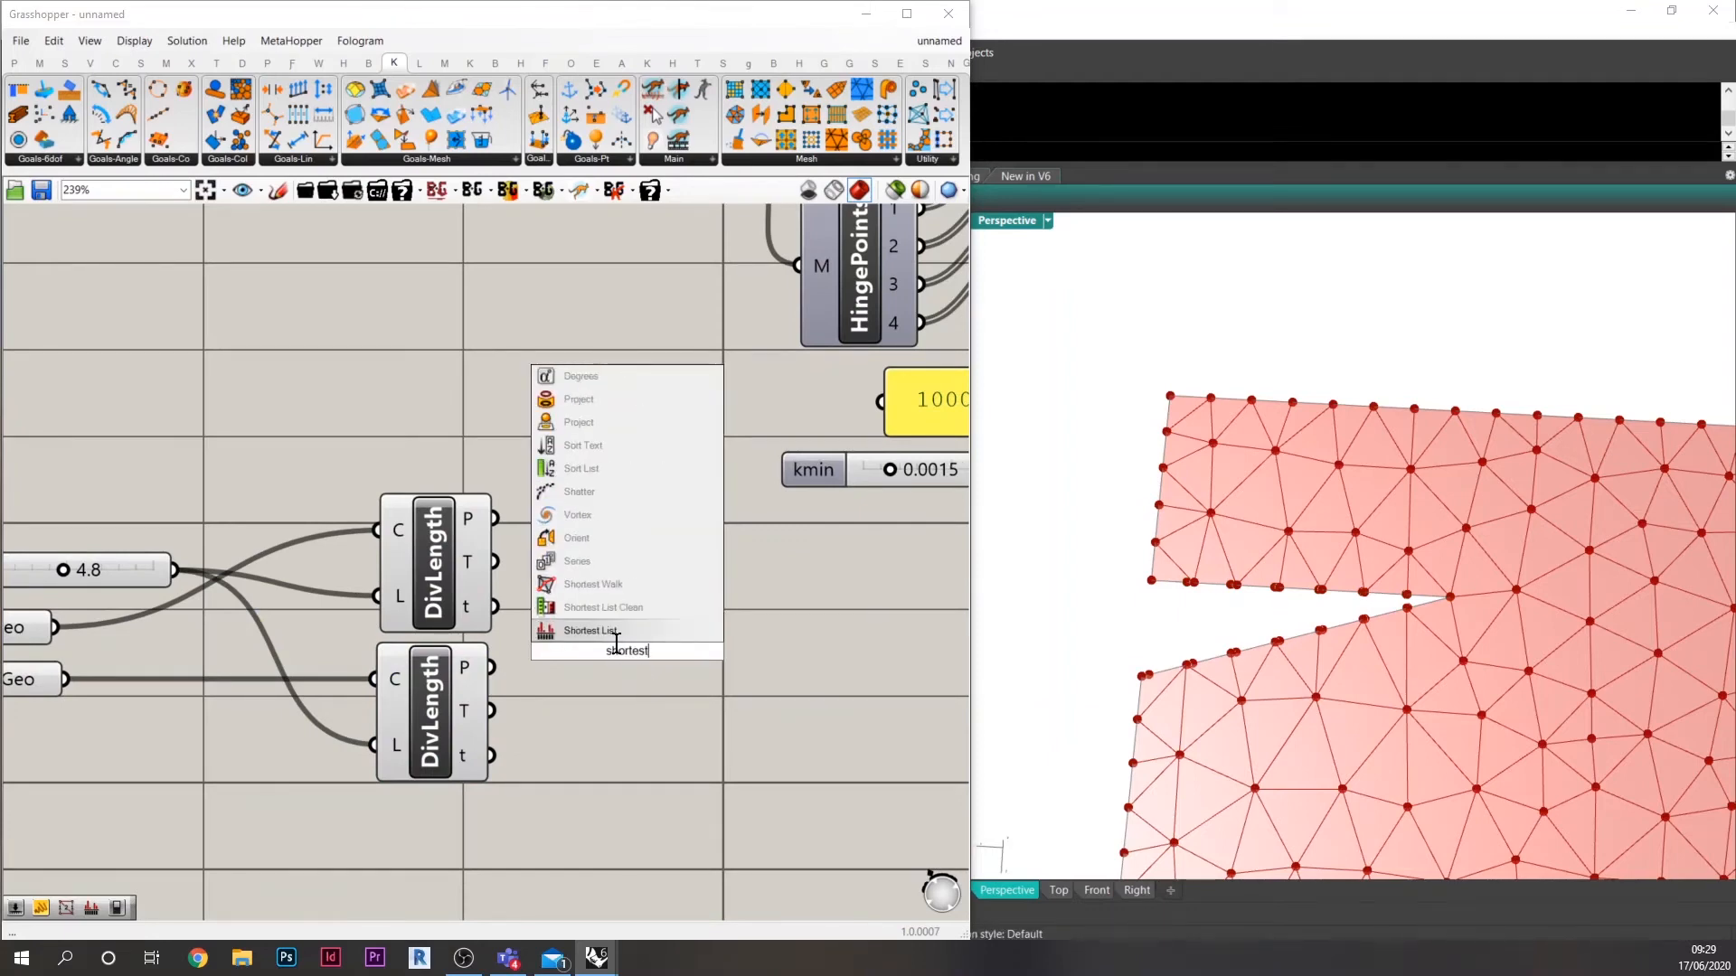
key("Return")
left_click_drag(494, 518, 620, 596)
scroll(621, 597, "down", 2)
left_click_drag(655, 751, 220, 542)
left_click_drag(647, 624, 538, 691)
Add a Point parameter and connect both the A and B outputs of Shortest List to it.
double_click(605, 698)
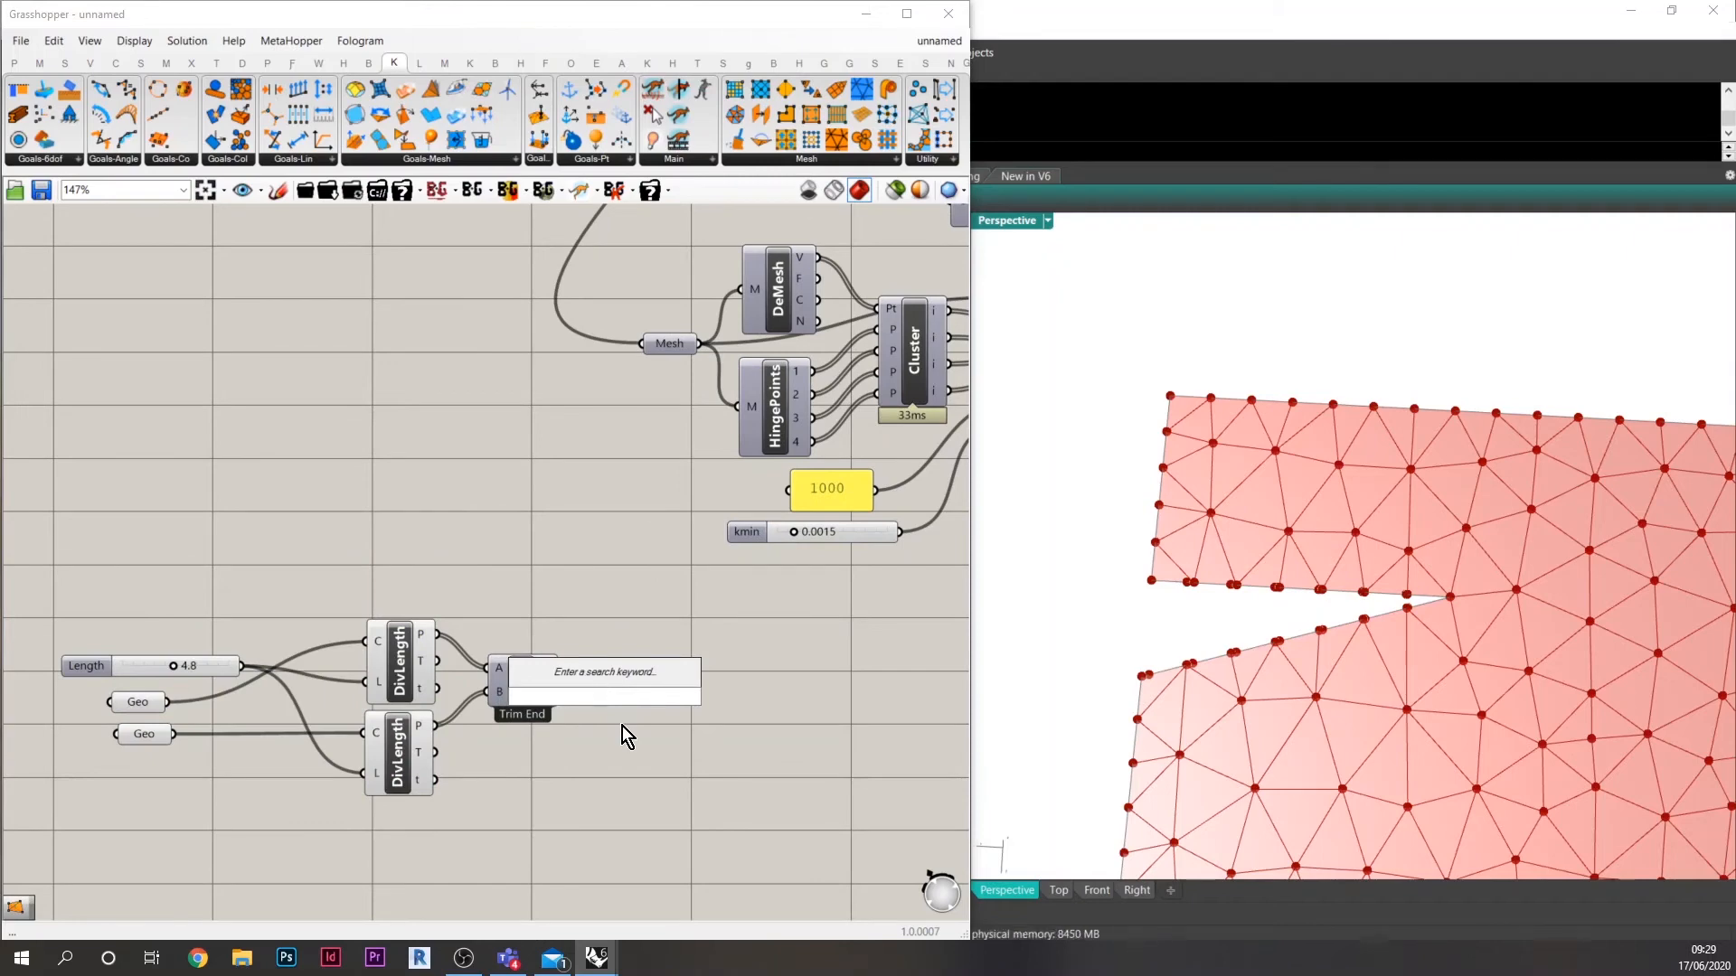
type("pt")
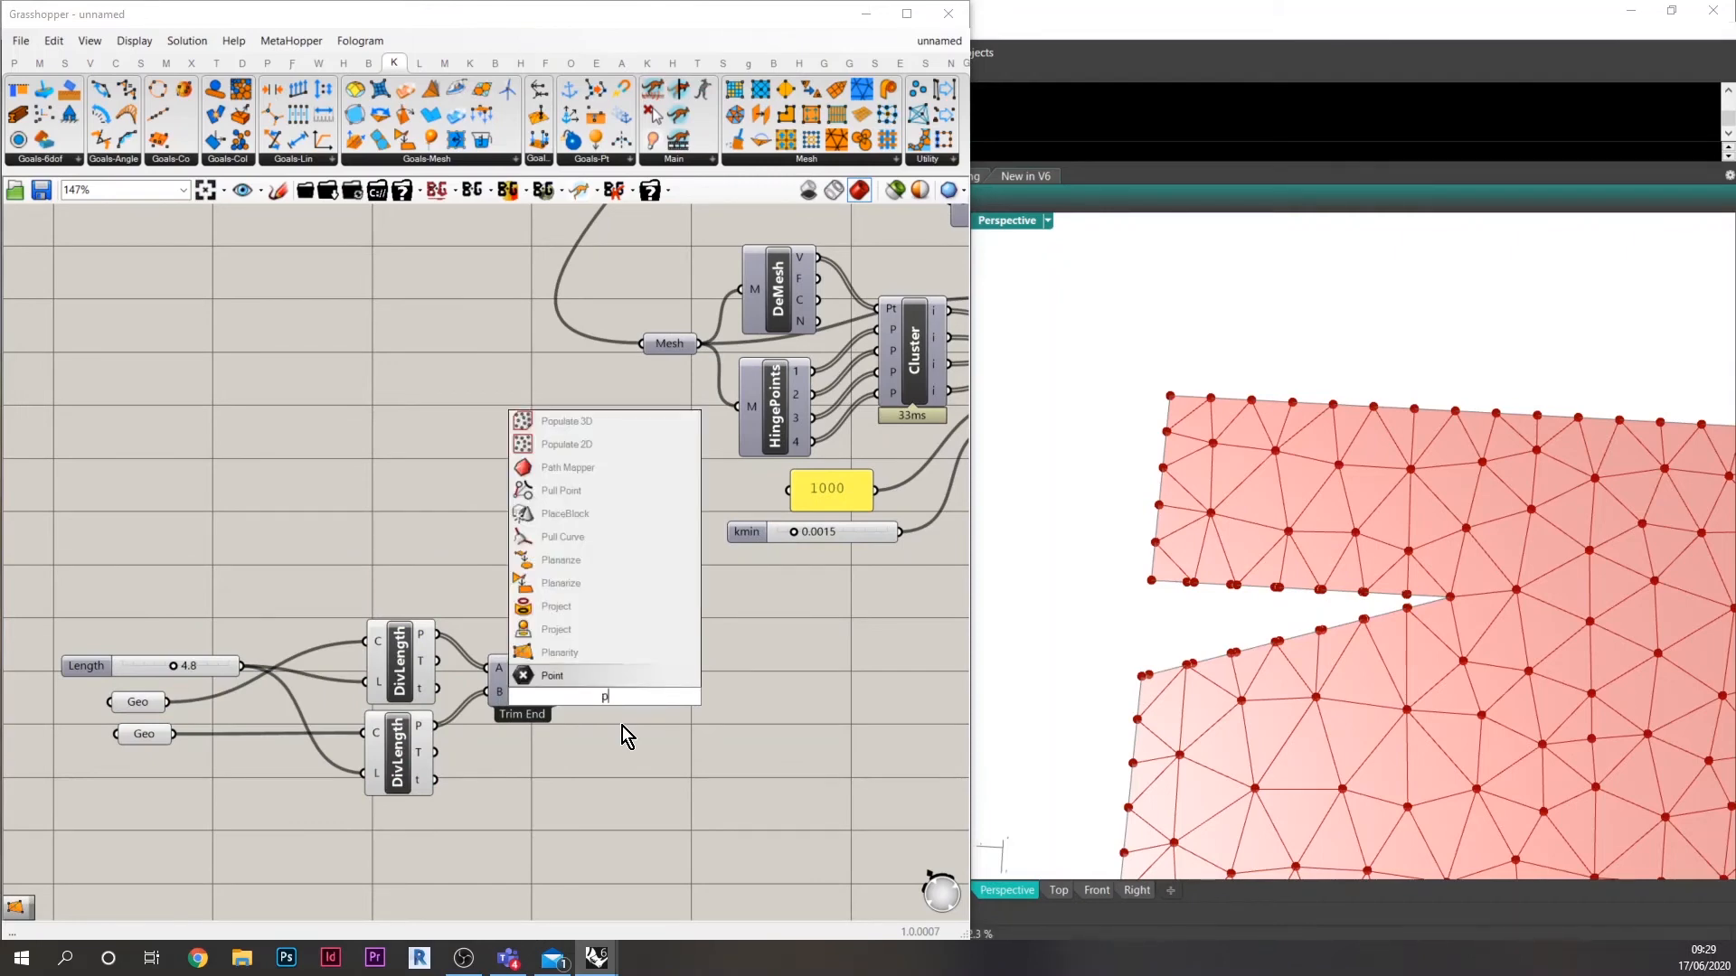
left_click(604, 682)
scroll(582, 681, "up", 2)
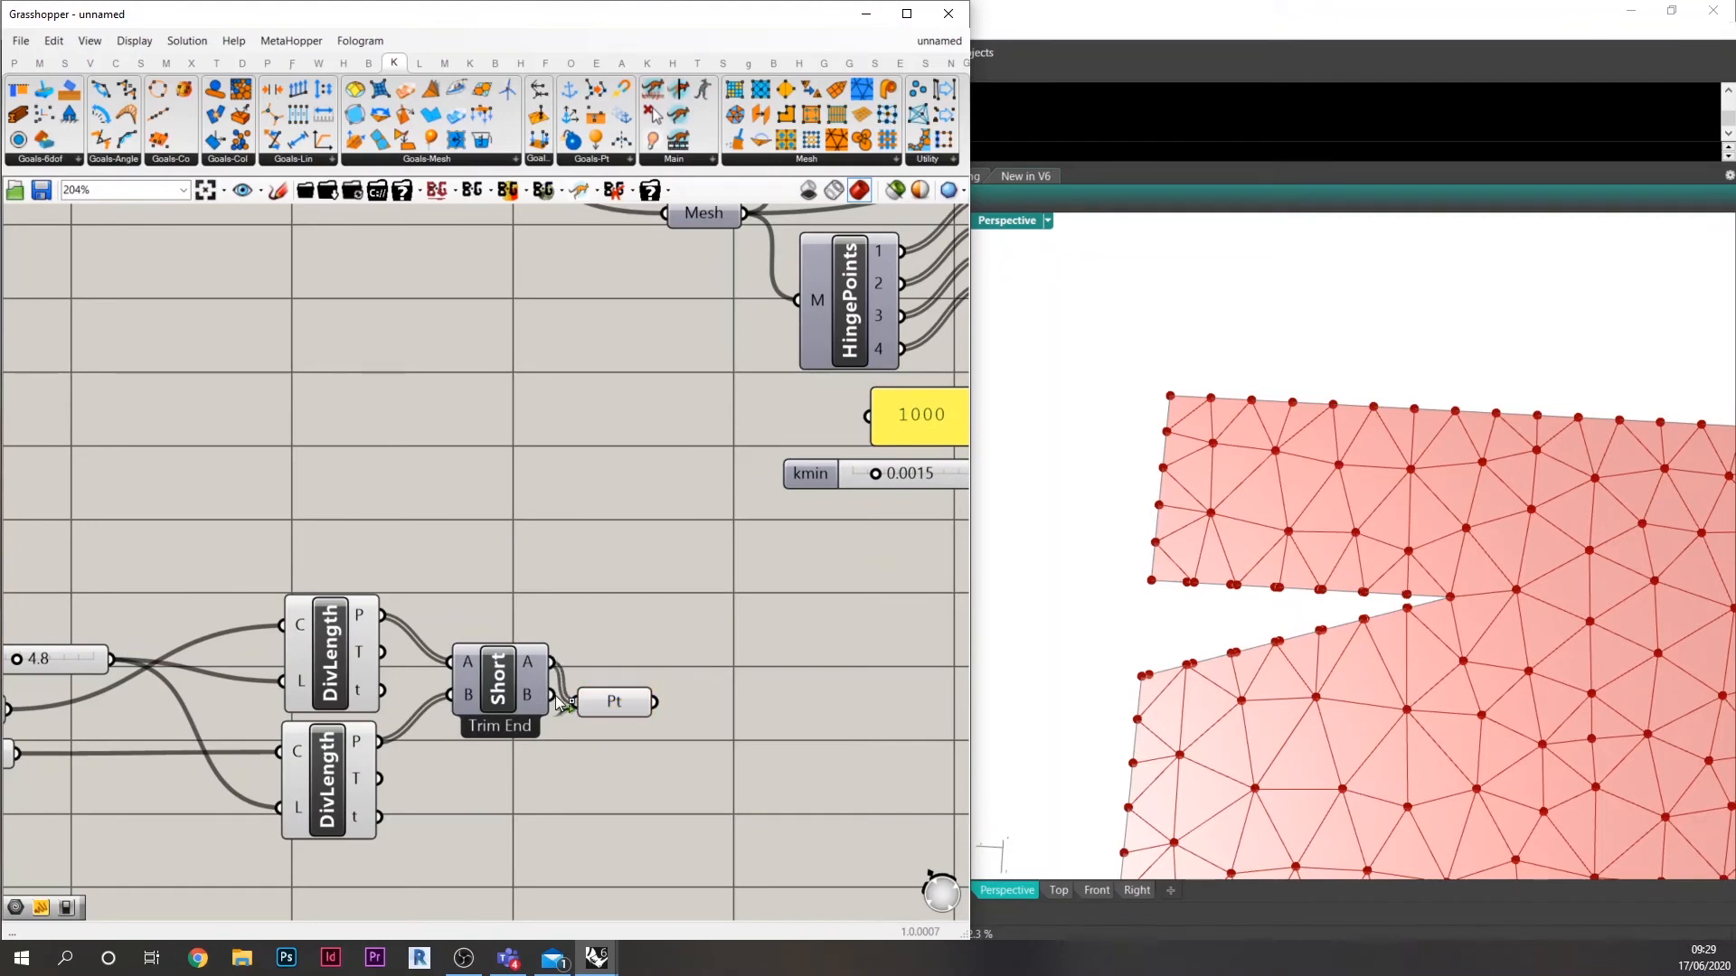
left_click_drag(558, 704, 603, 704)
Feed the combined notch-edge points from the Pt parameter into the IPts input of Mesh Breps.
scroll(603, 704, "down", 5)
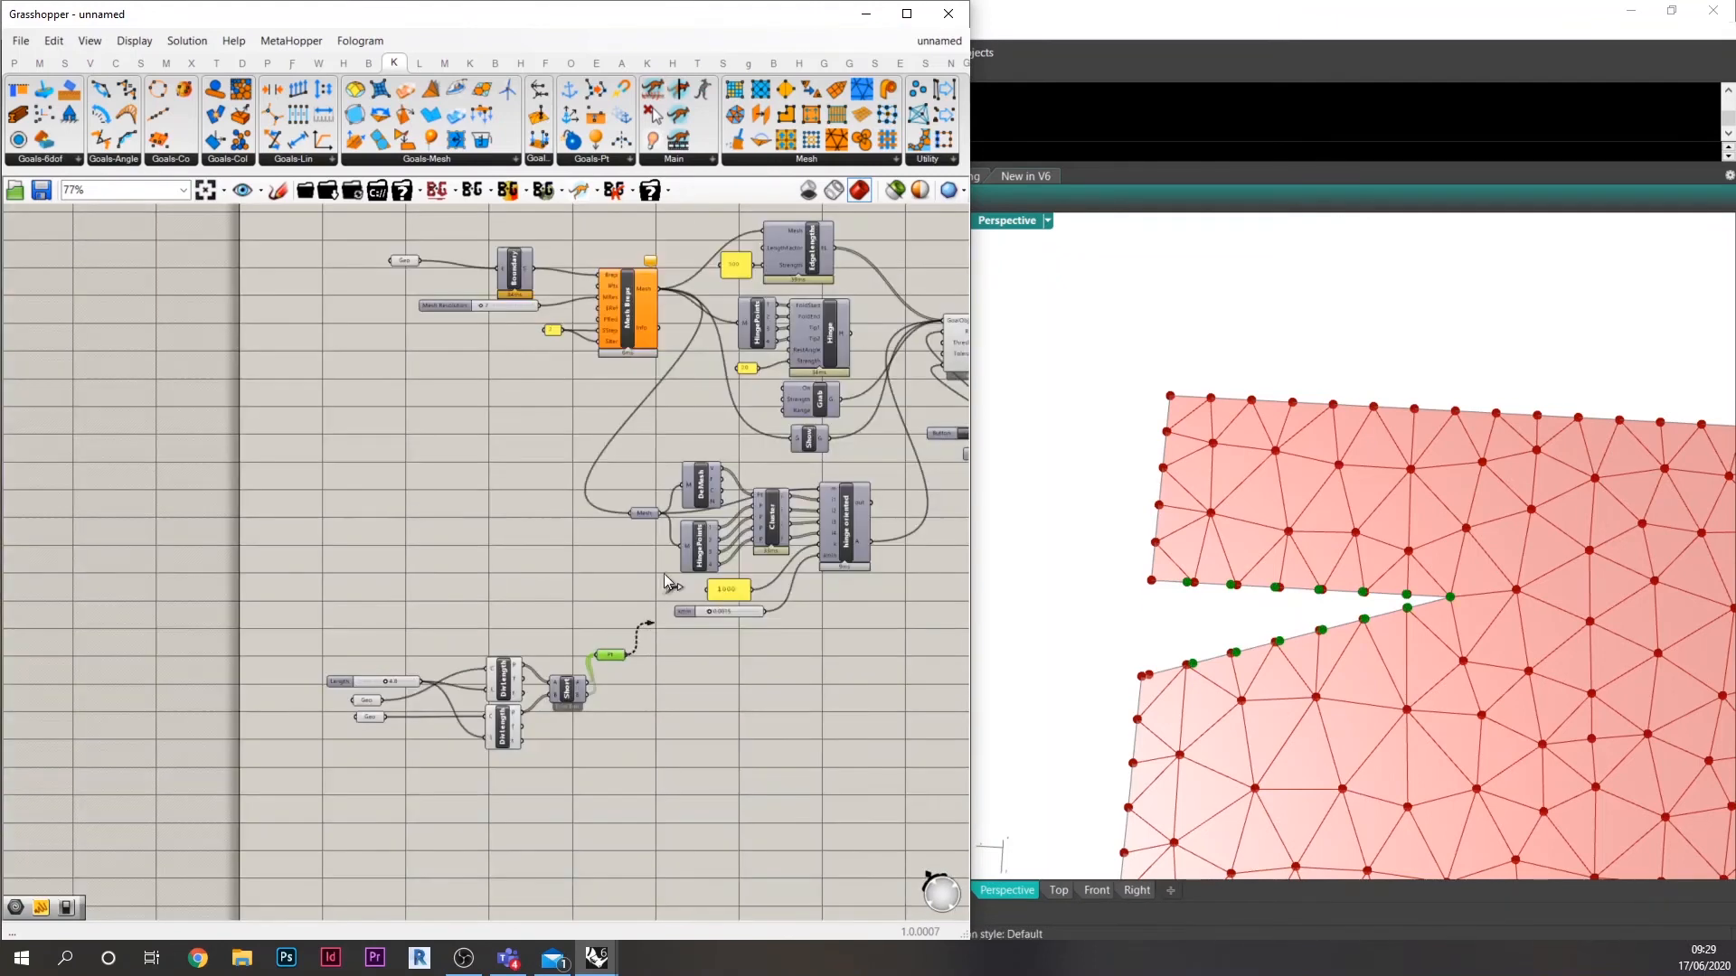
left_click_drag(668, 583, 600, 286)
scroll(600, 288, "up", 3)
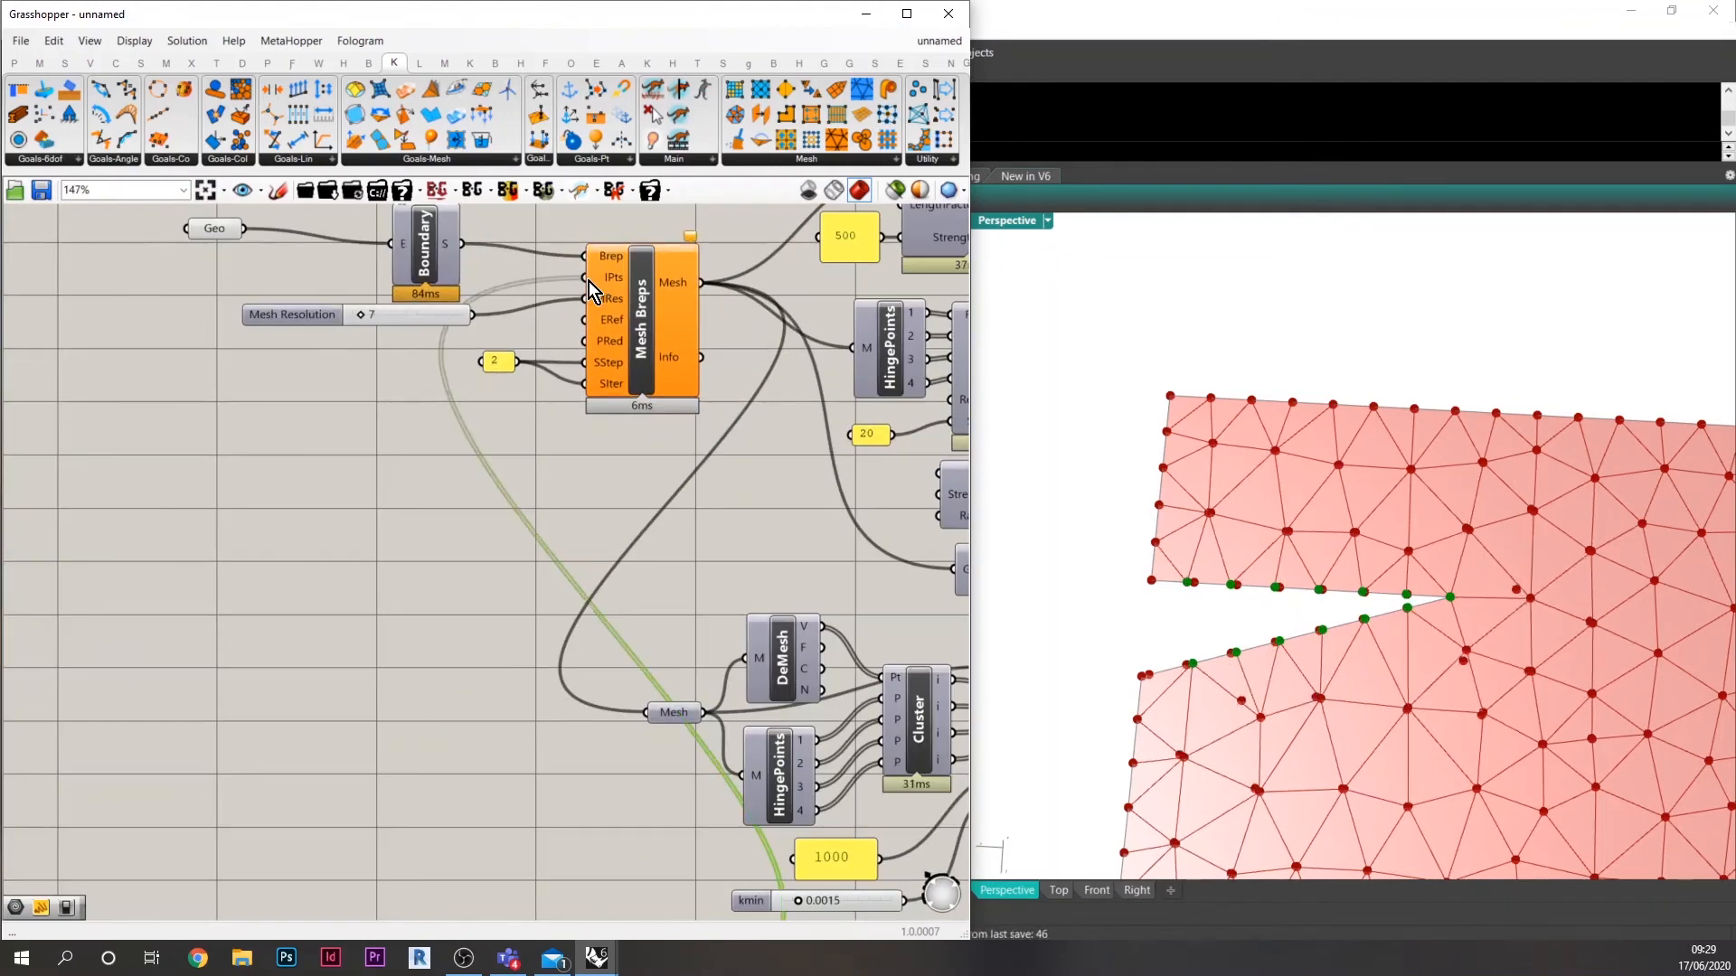
right_click_drag(698, 728, 639, 539)
scroll(560, 592, "down", 2)
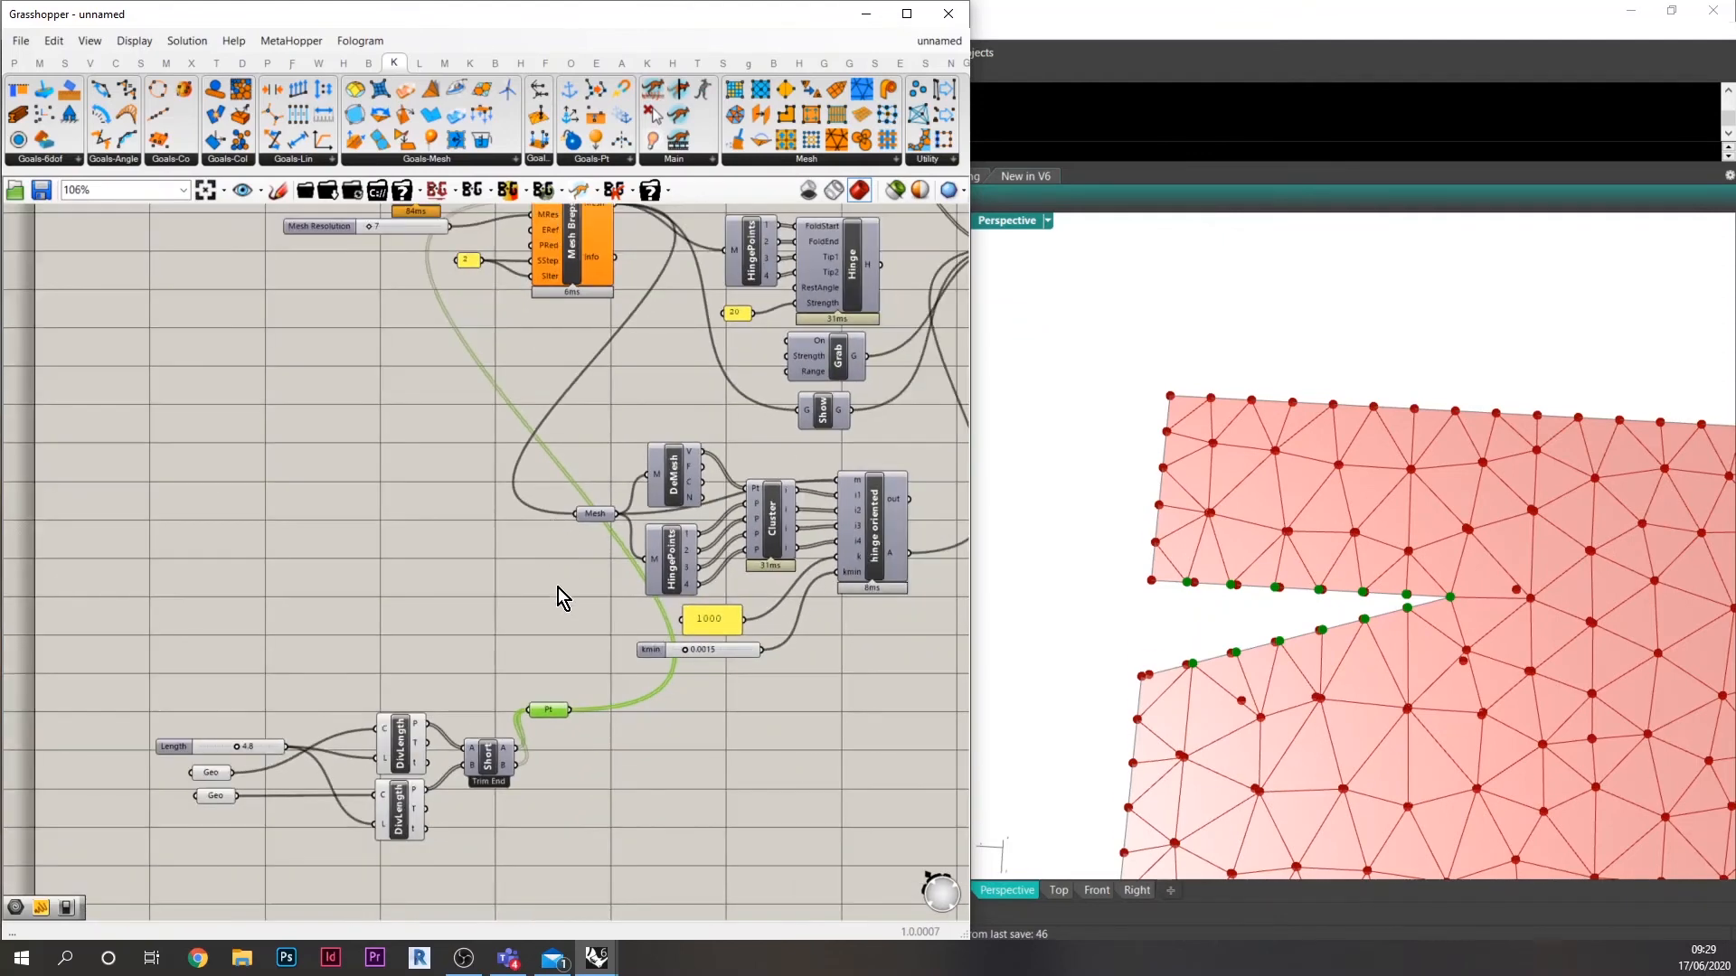
scroll(643, 799, "up", 2)
left_click(510, 707)
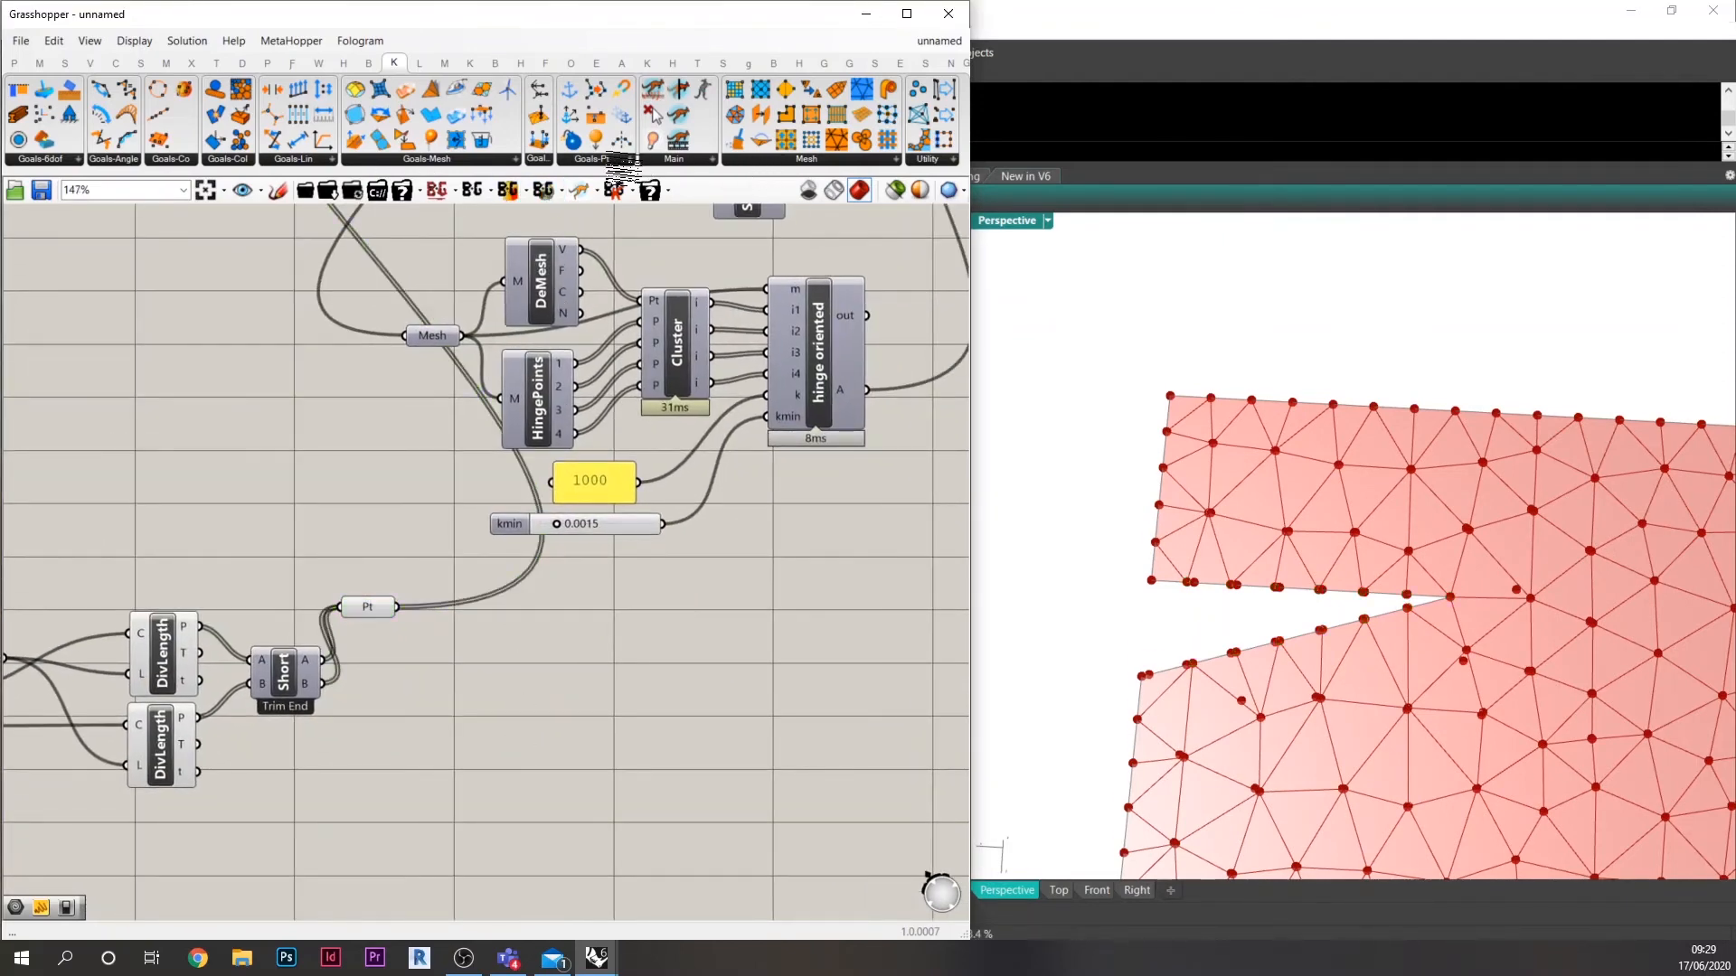
Add a Coincident goal and connect Shortest List's A and B outputs to its P0 and P1 inputs.
left_click(621, 160)
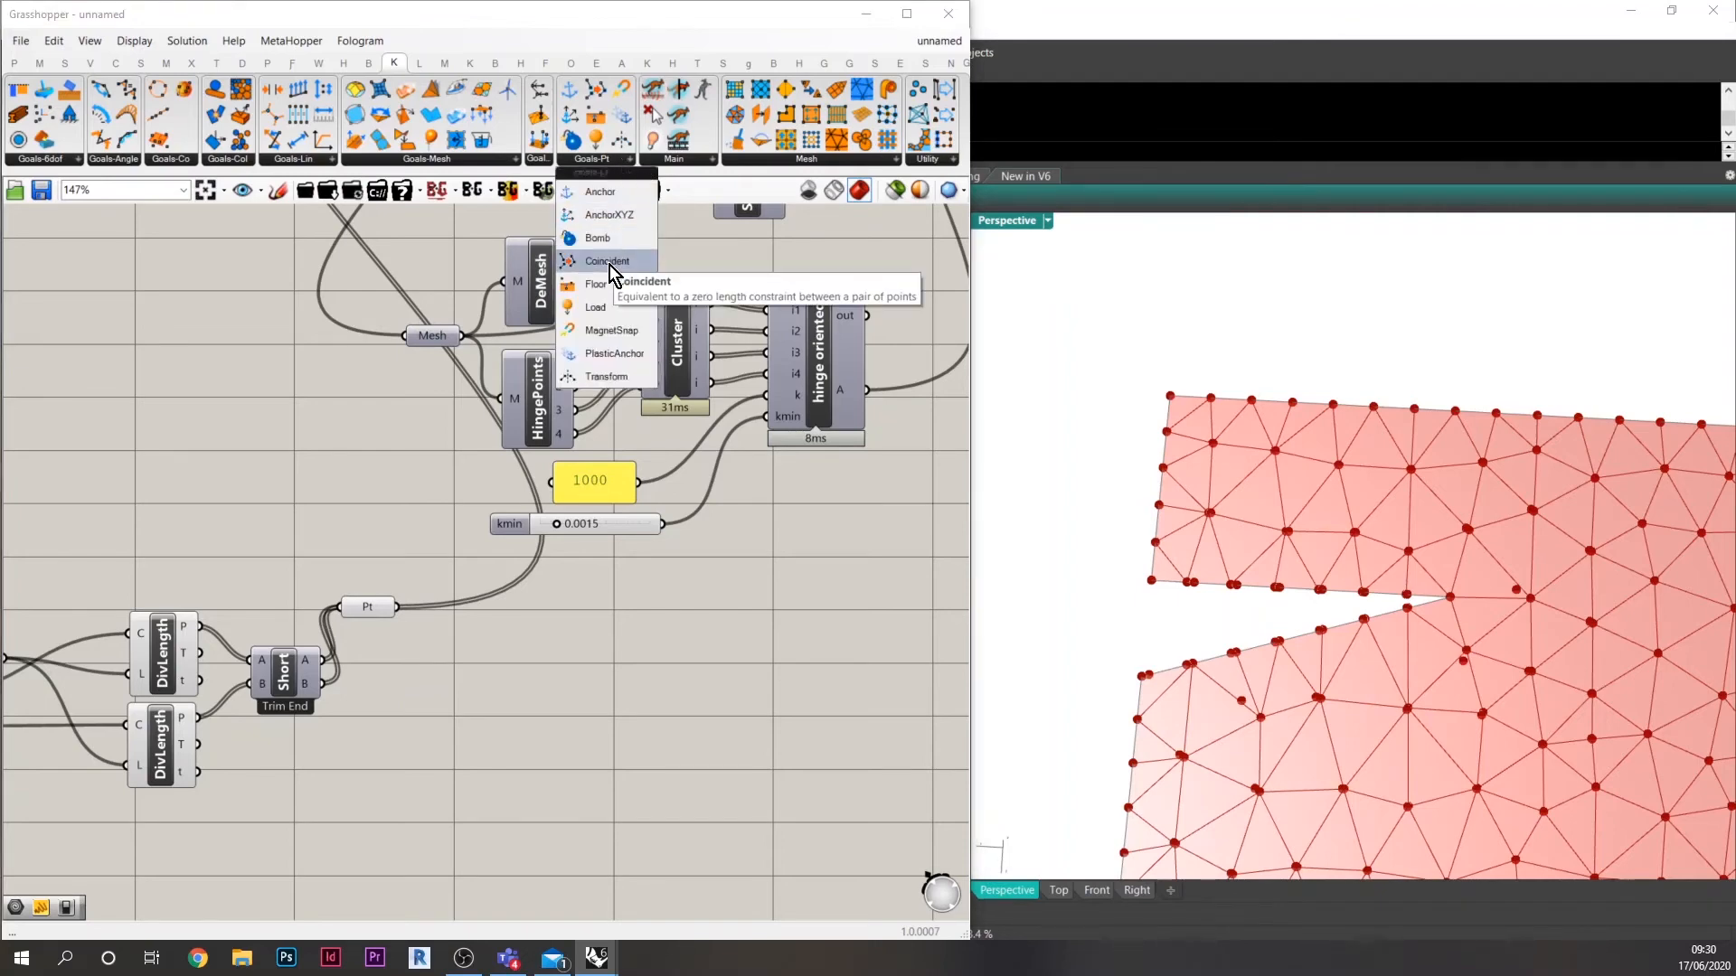
left_click_drag(609, 262, 443, 658)
scroll(393, 683, "up", 2)
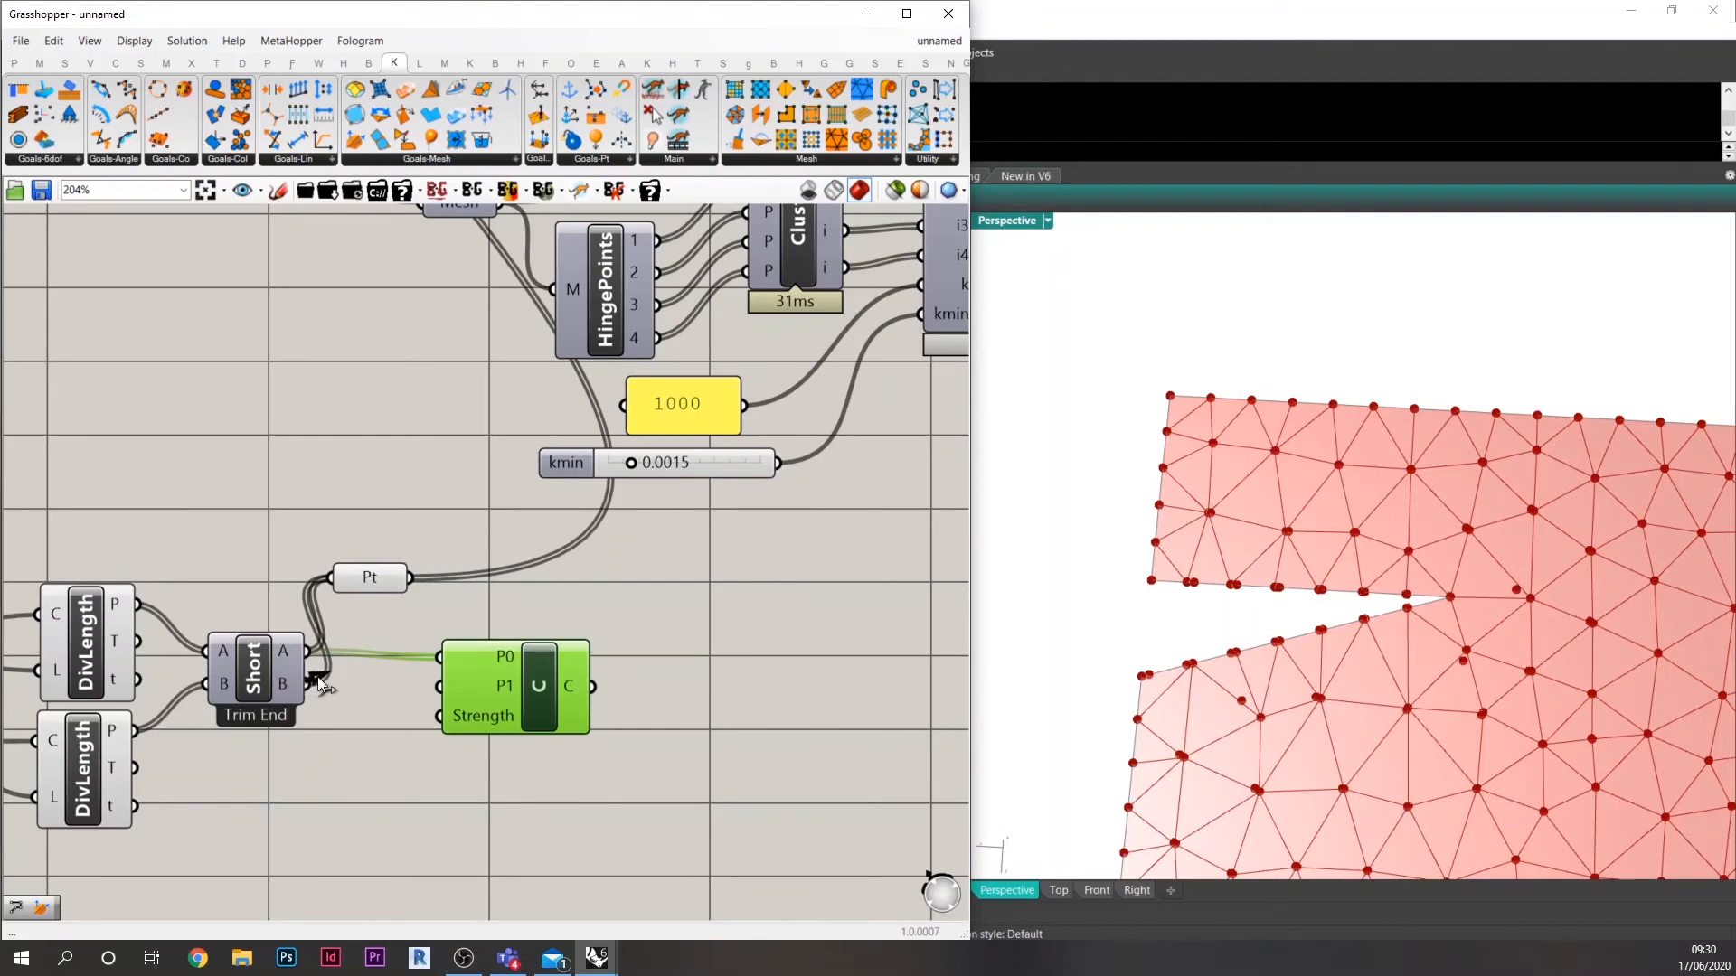
left_click_drag(309, 684, 535, 686)
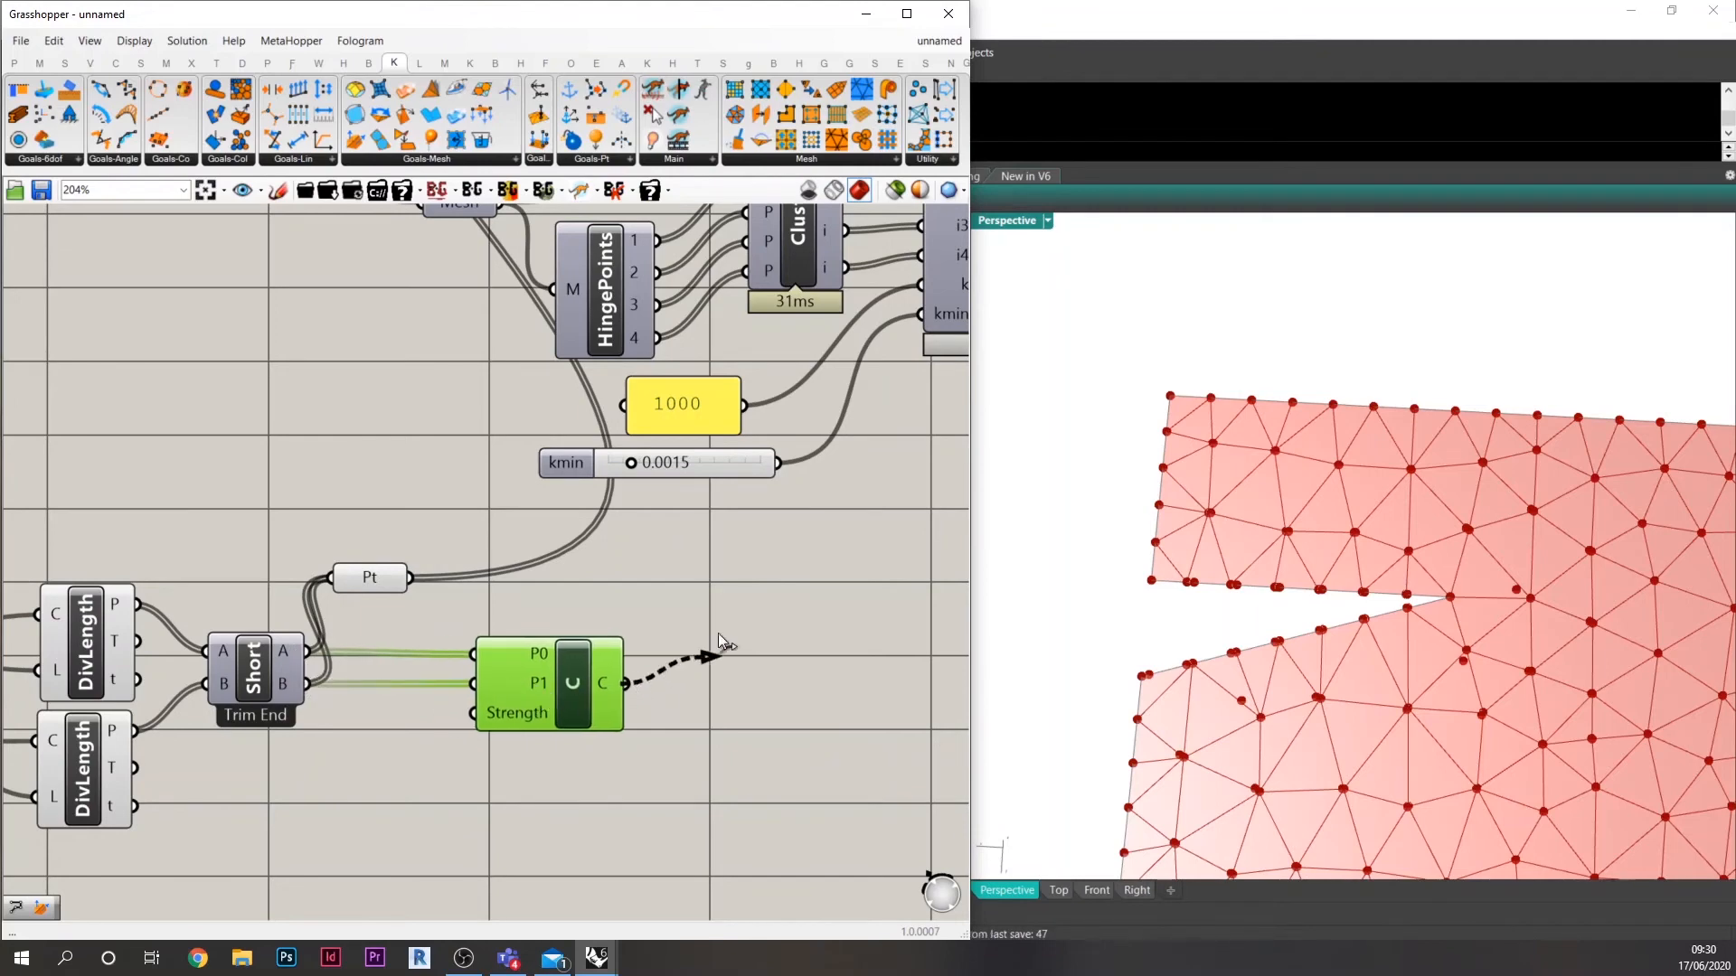
Connect the Coincident goal's C output to the solver's GoalObjects input and reposition the goal beside the network.
scroll(529, 635, "down", 10)
left_click_drag(718, 633, 671, 409)
scroll(678, 491, "up", 4)
left_click_drag(415, 794, 560, 797)
left_click(570, 732)
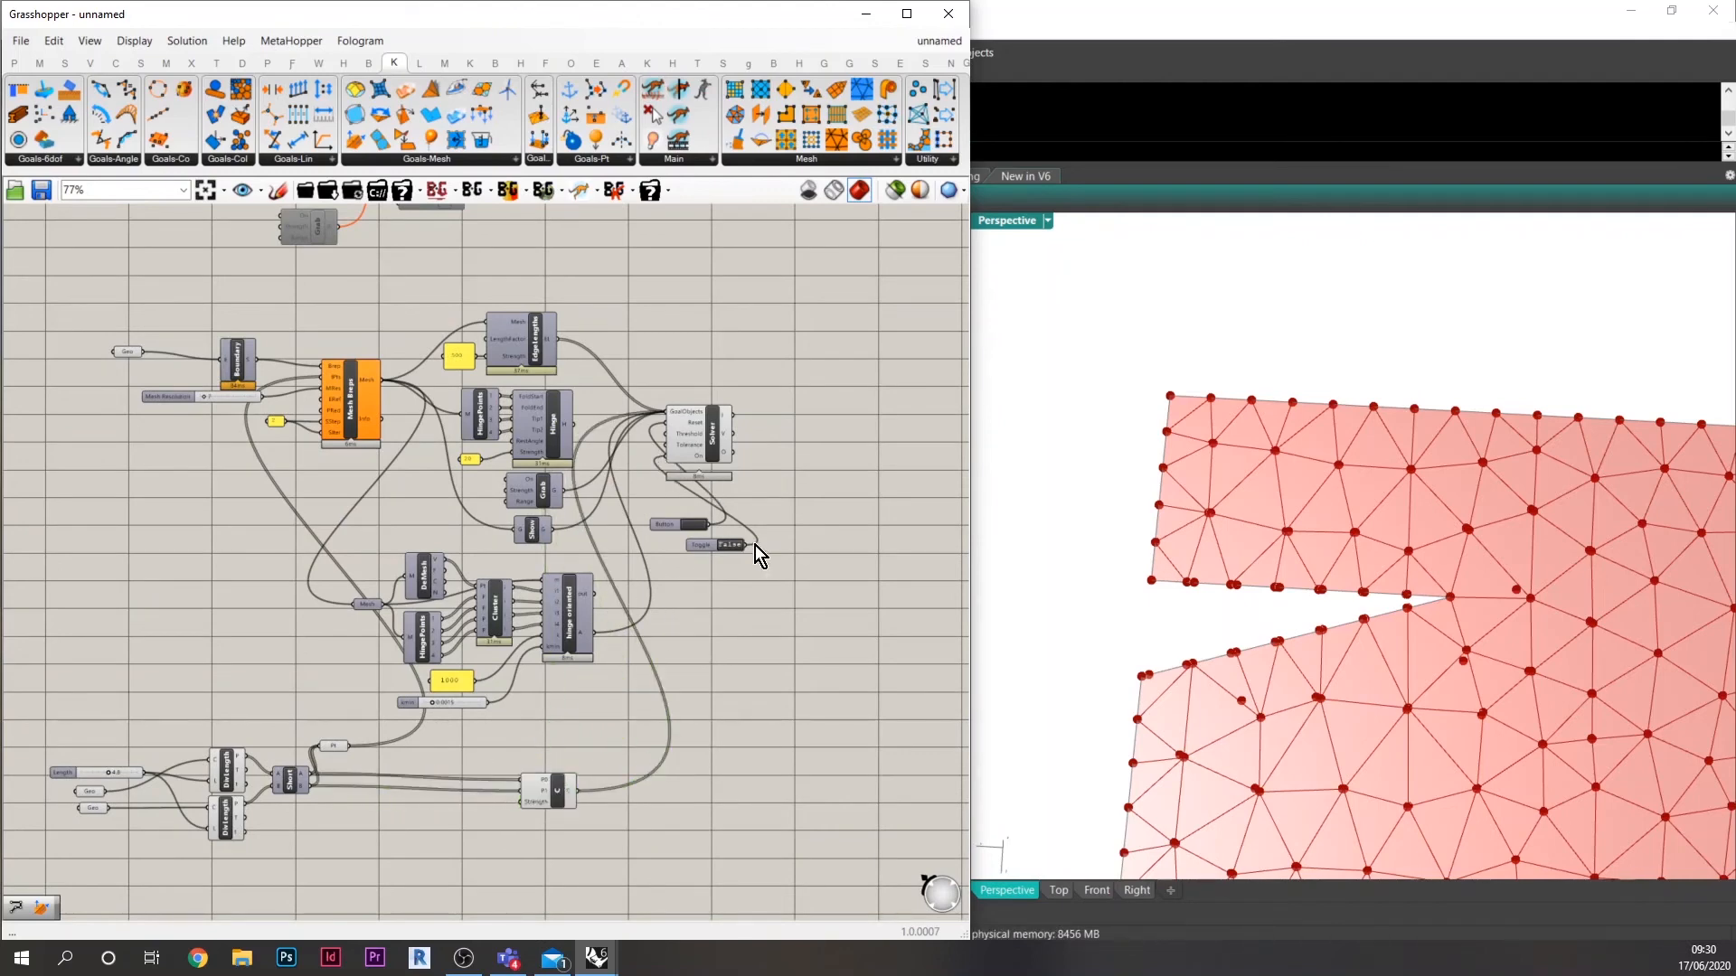
Reset the simulation, move the solver clear of its neighbours and set its On toggle to True.
scroll(756, 545, "up", 4)
left_click(641, 519)
left_click_drag(682, 351, 845, 360)
left_click(830, 532)
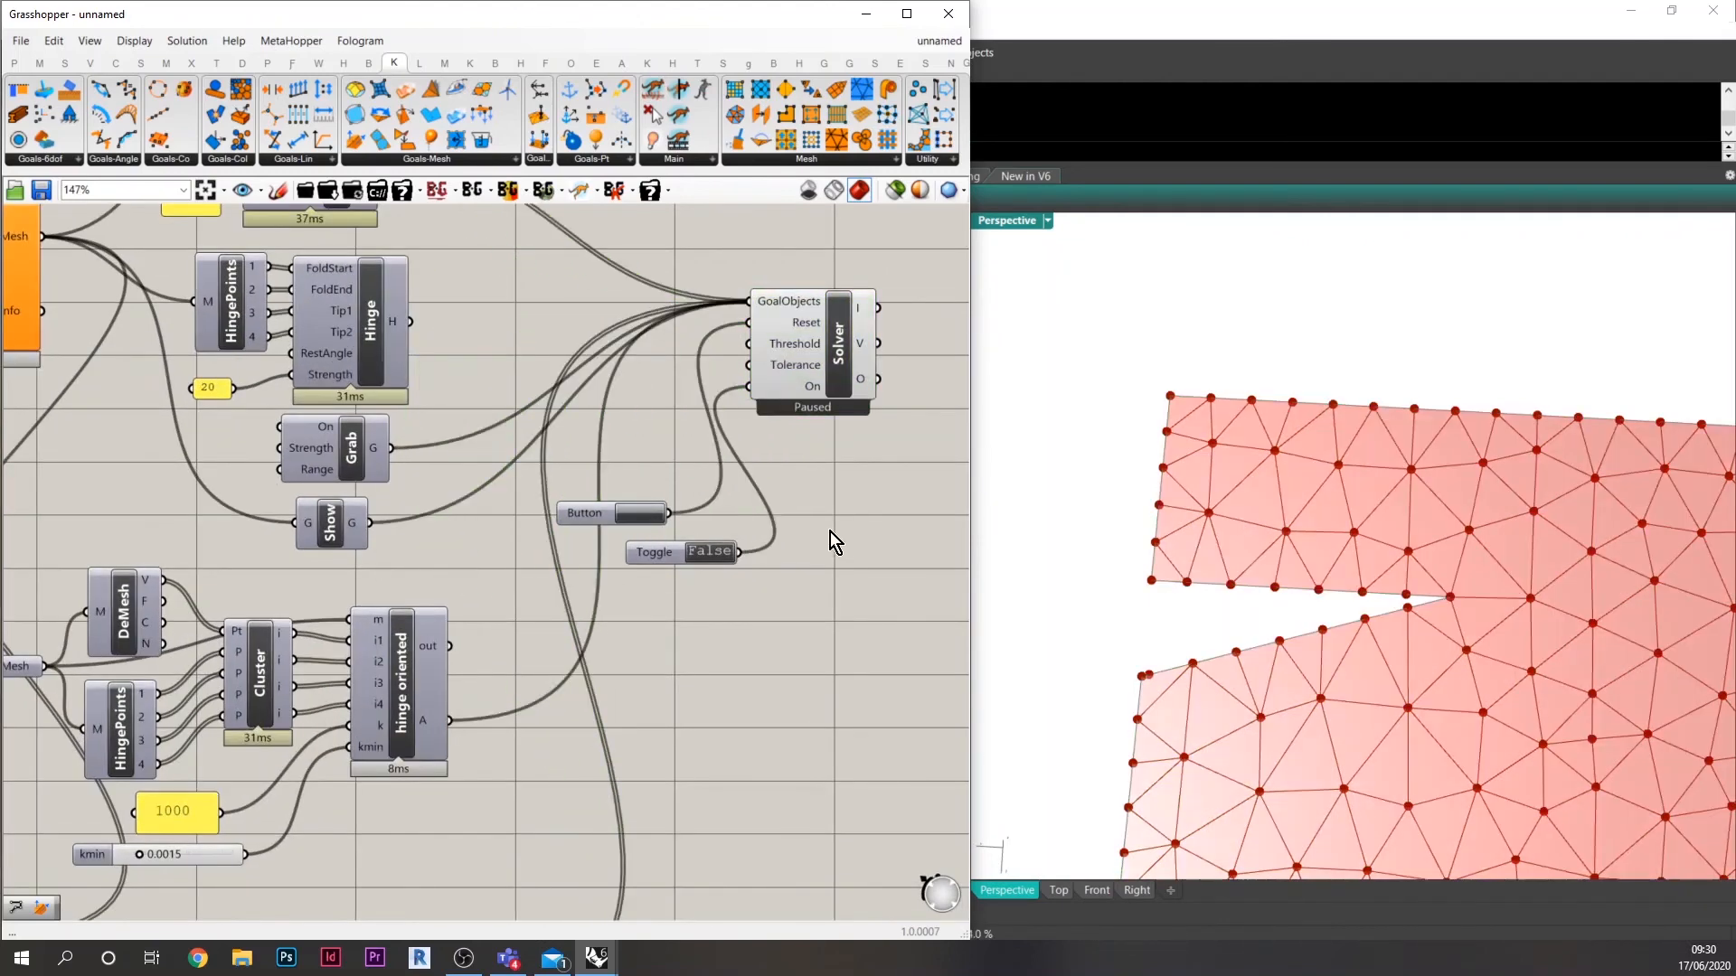
double_click(705, 552)
Pull mesh vertices around the notch with the Grab goal to buckle the sheet out of plane.
right_click_drag(1289, 673, 1352, 648)
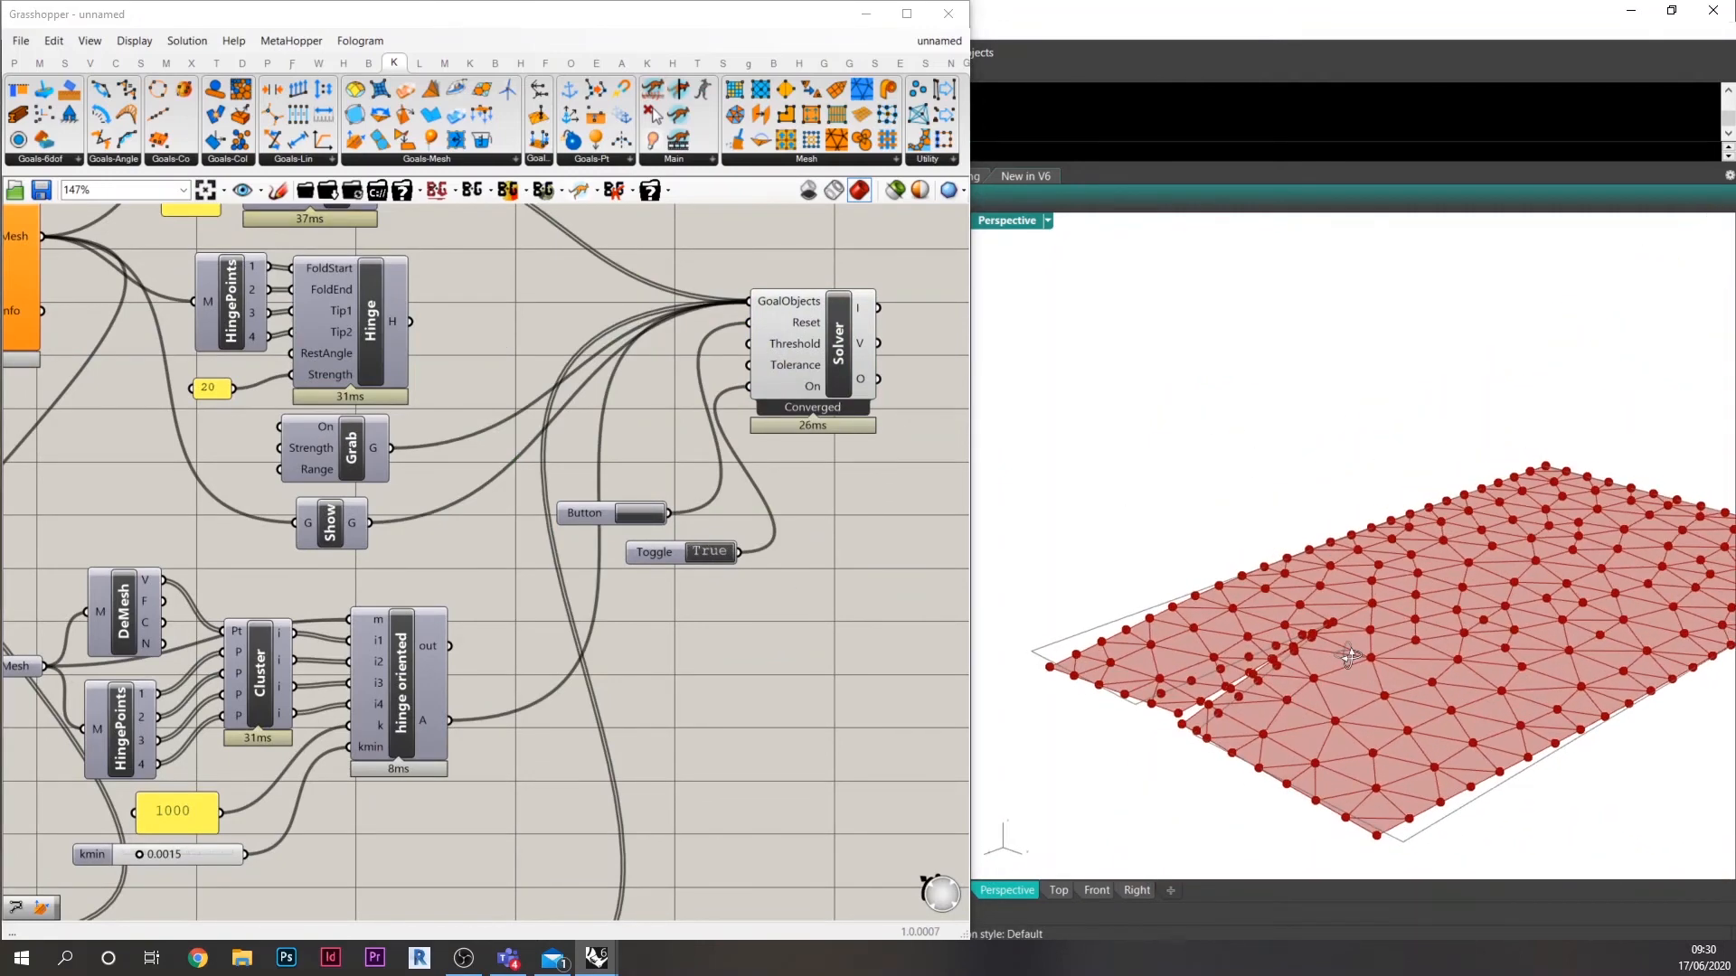
left_click_drag(1314, 618, 1338, 587)
mouse_move(1314, 441)
left_mouse_down()
mouse_move(1294, 335)
mouse_move(1321, 474)
left_mouse_up()
right_click_drag(1391, 708, 1349, 550)
scroll(1347, 550, "up", 4)
left_click(1284, 333)
left_click_drag(1284, 333, 1262, 285)
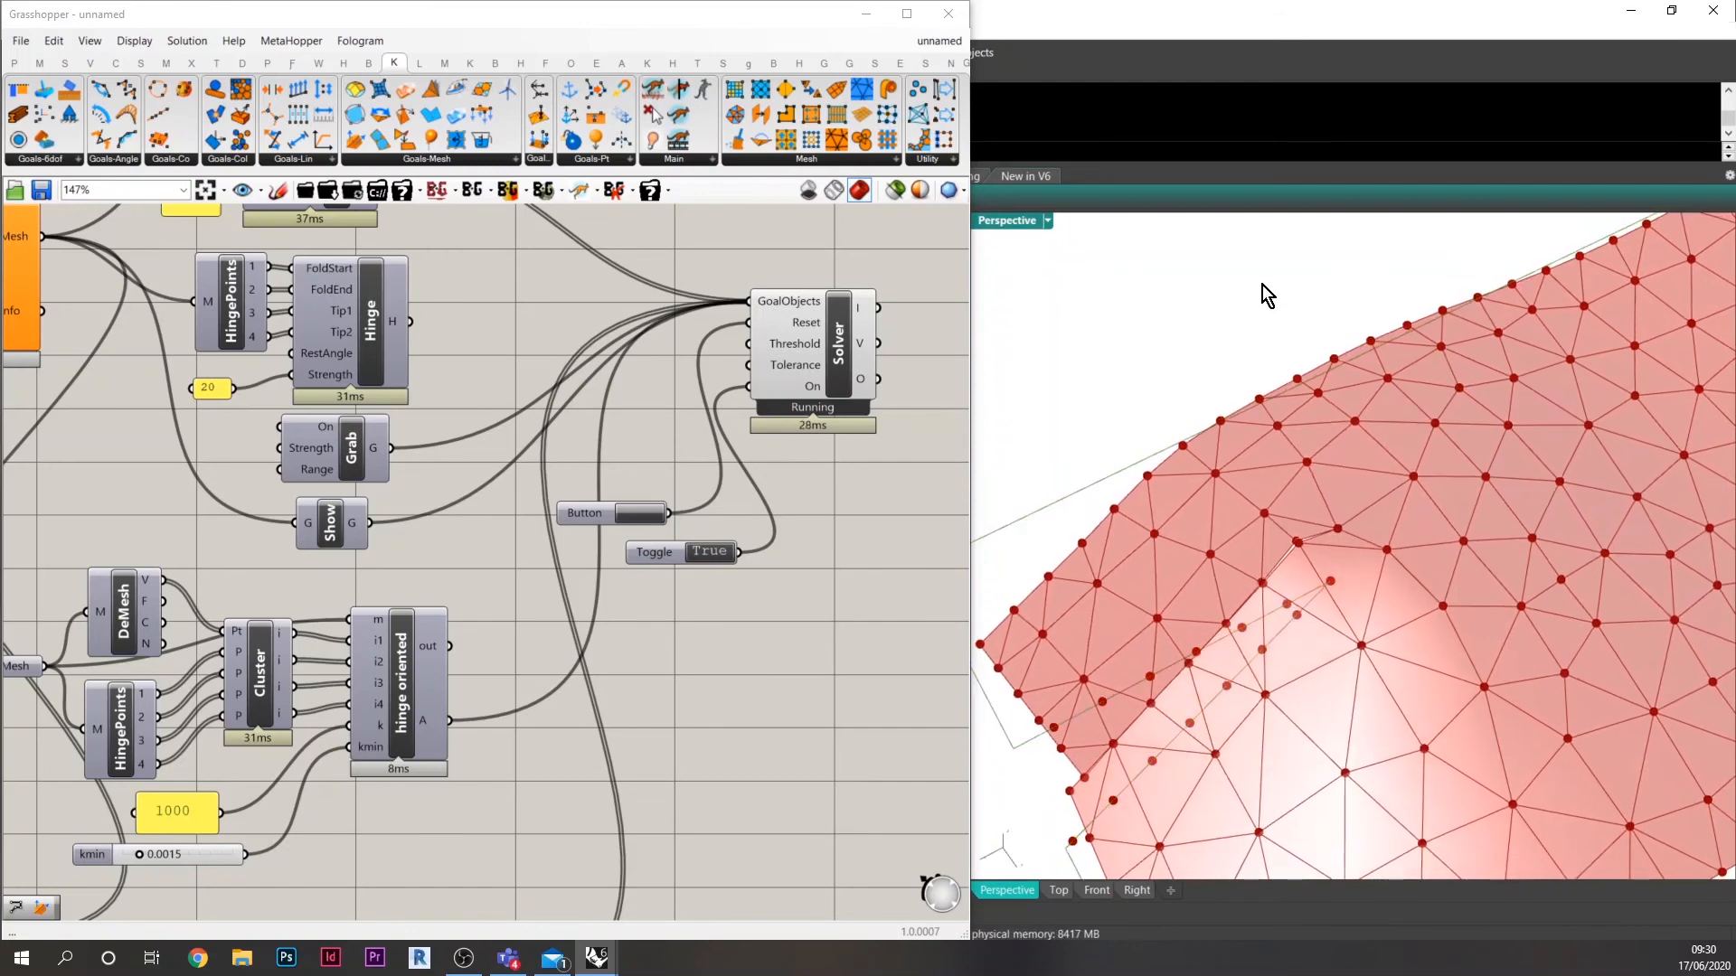
left_click_drag(1321, 472, 1062, 9)
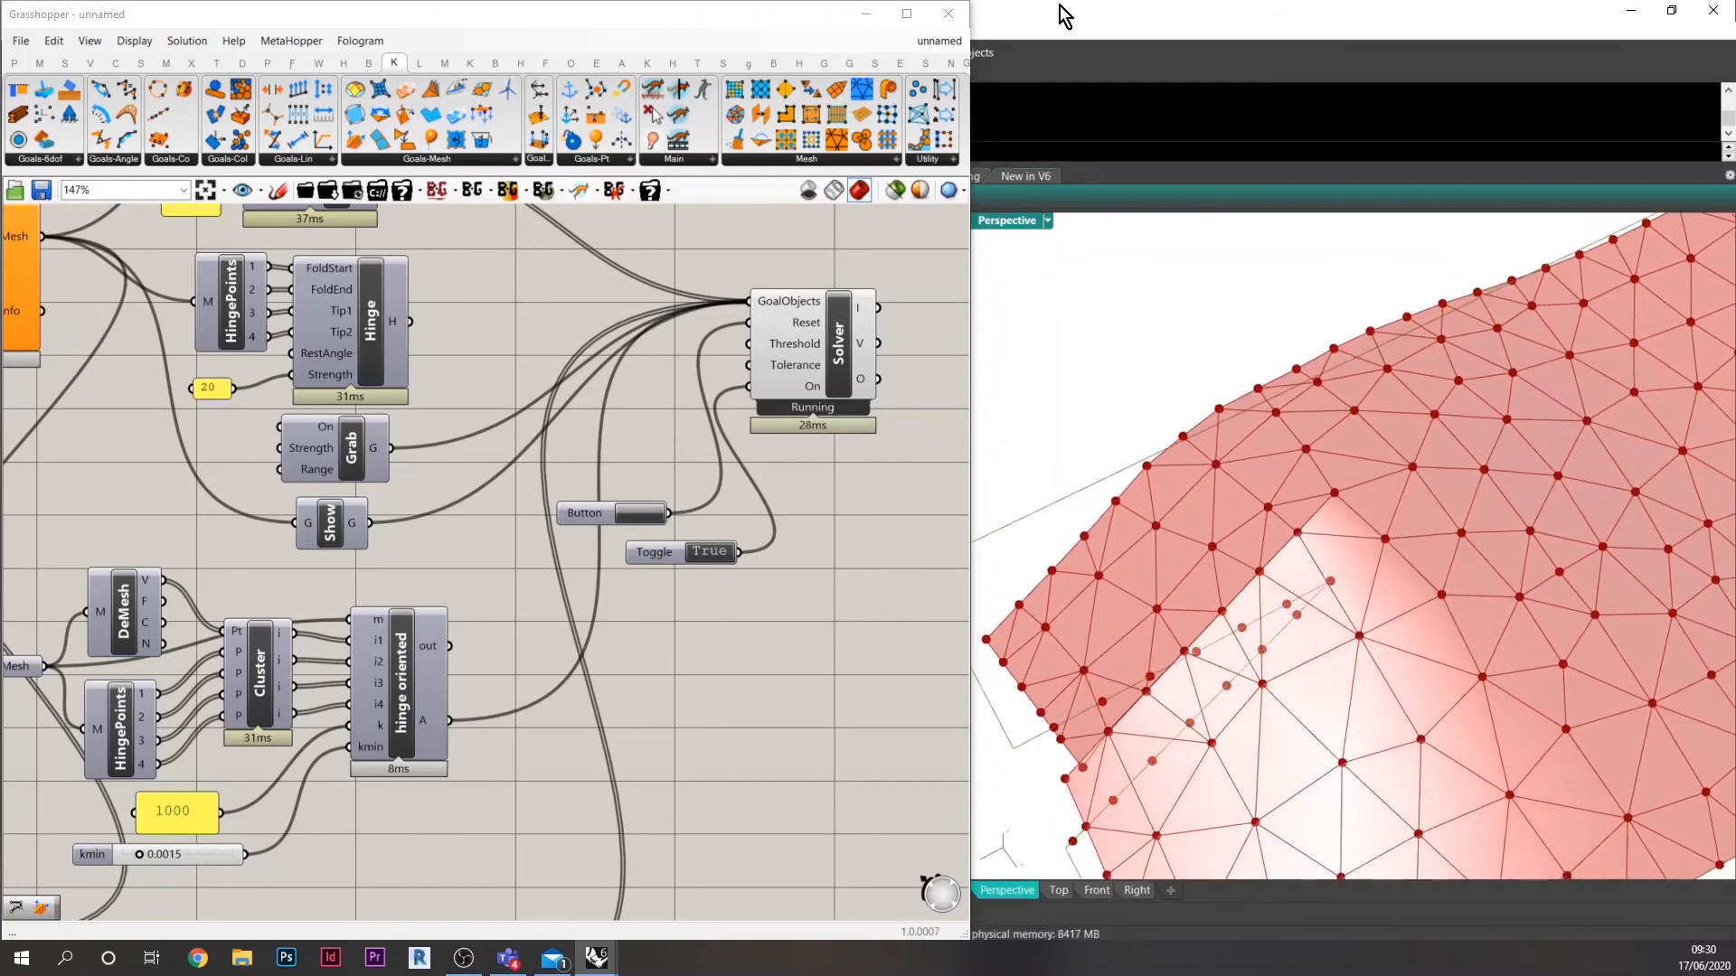
Examine the simulated sheet around the notch from several angles, along with the goals feeding the solver.
scroll(1245, 600, "down", 6)
right_click_drag(1250, 606, 1428, 590)
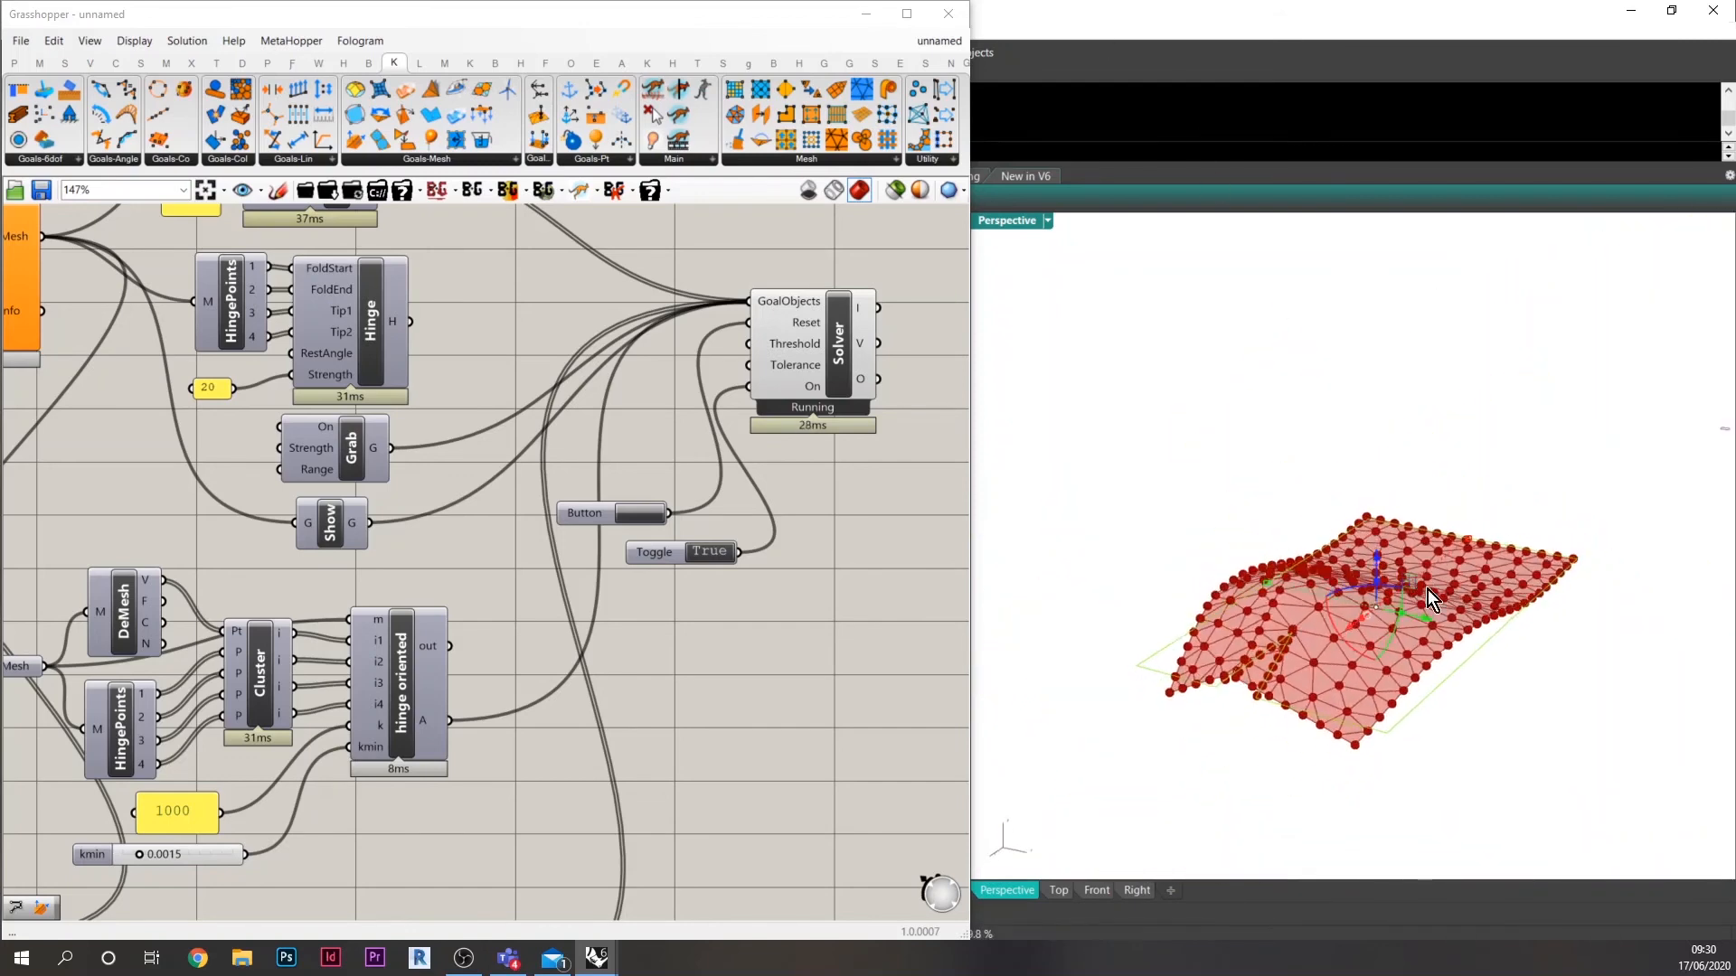
scroll(1383, 618, "up", 4)
right_click_drag(1450, 649, 1419, 814)
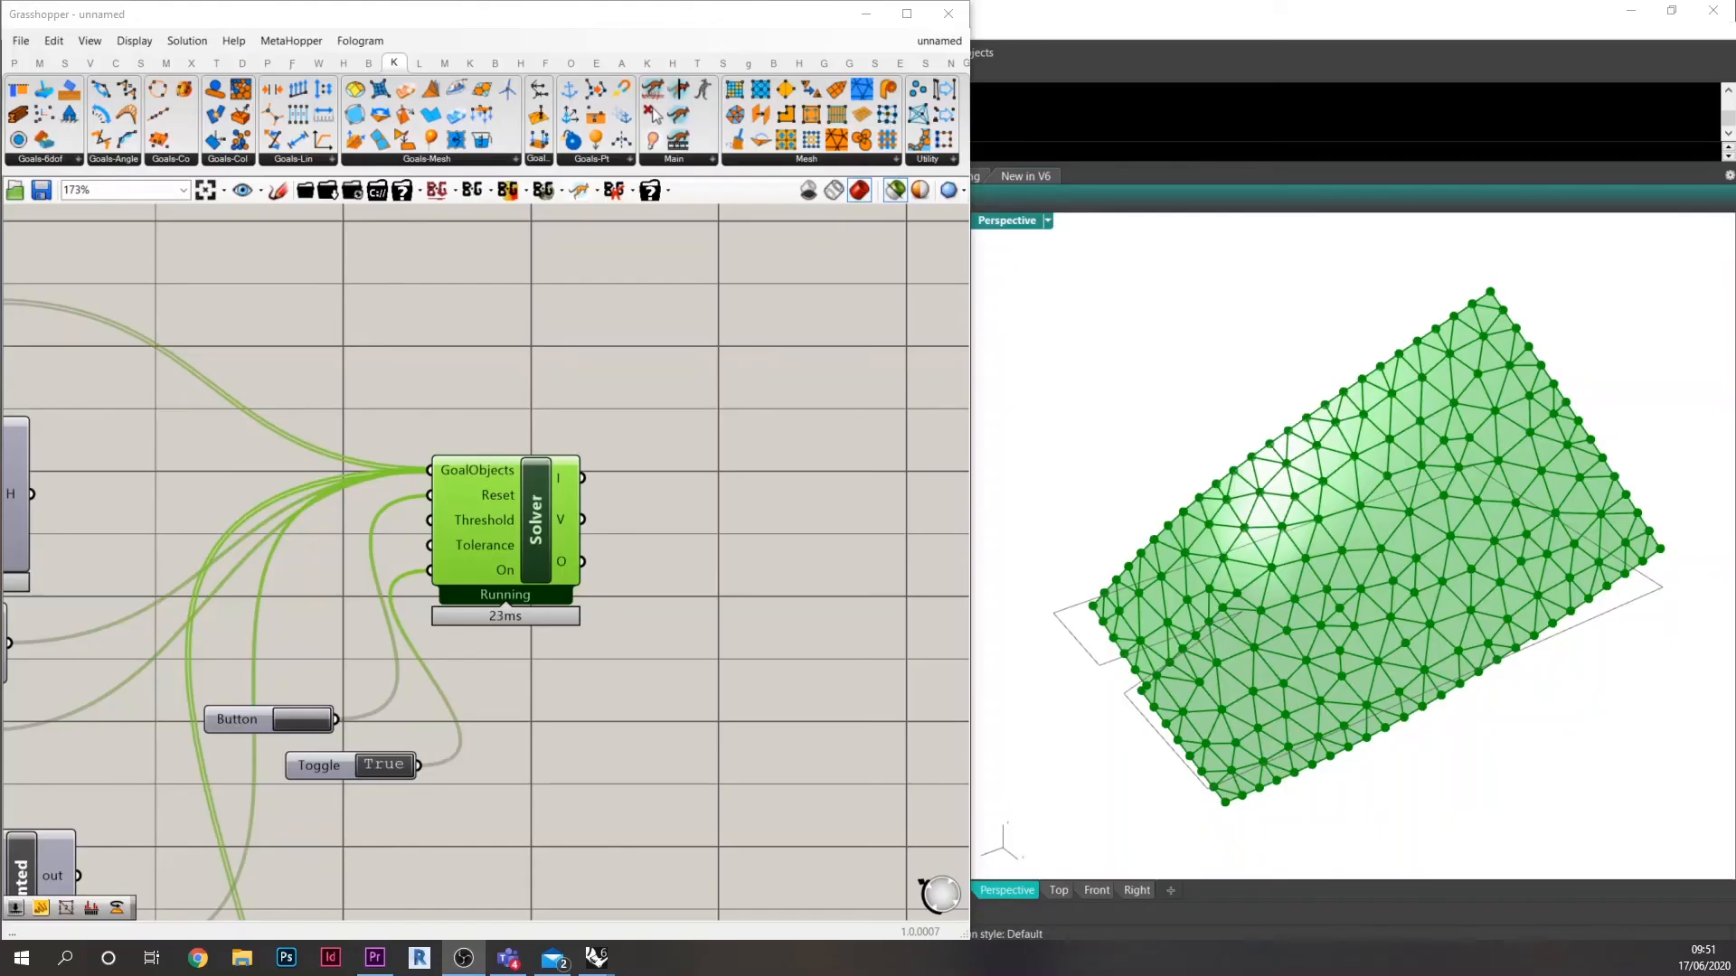
right_click_drag(1425, 783, 1421, 747)
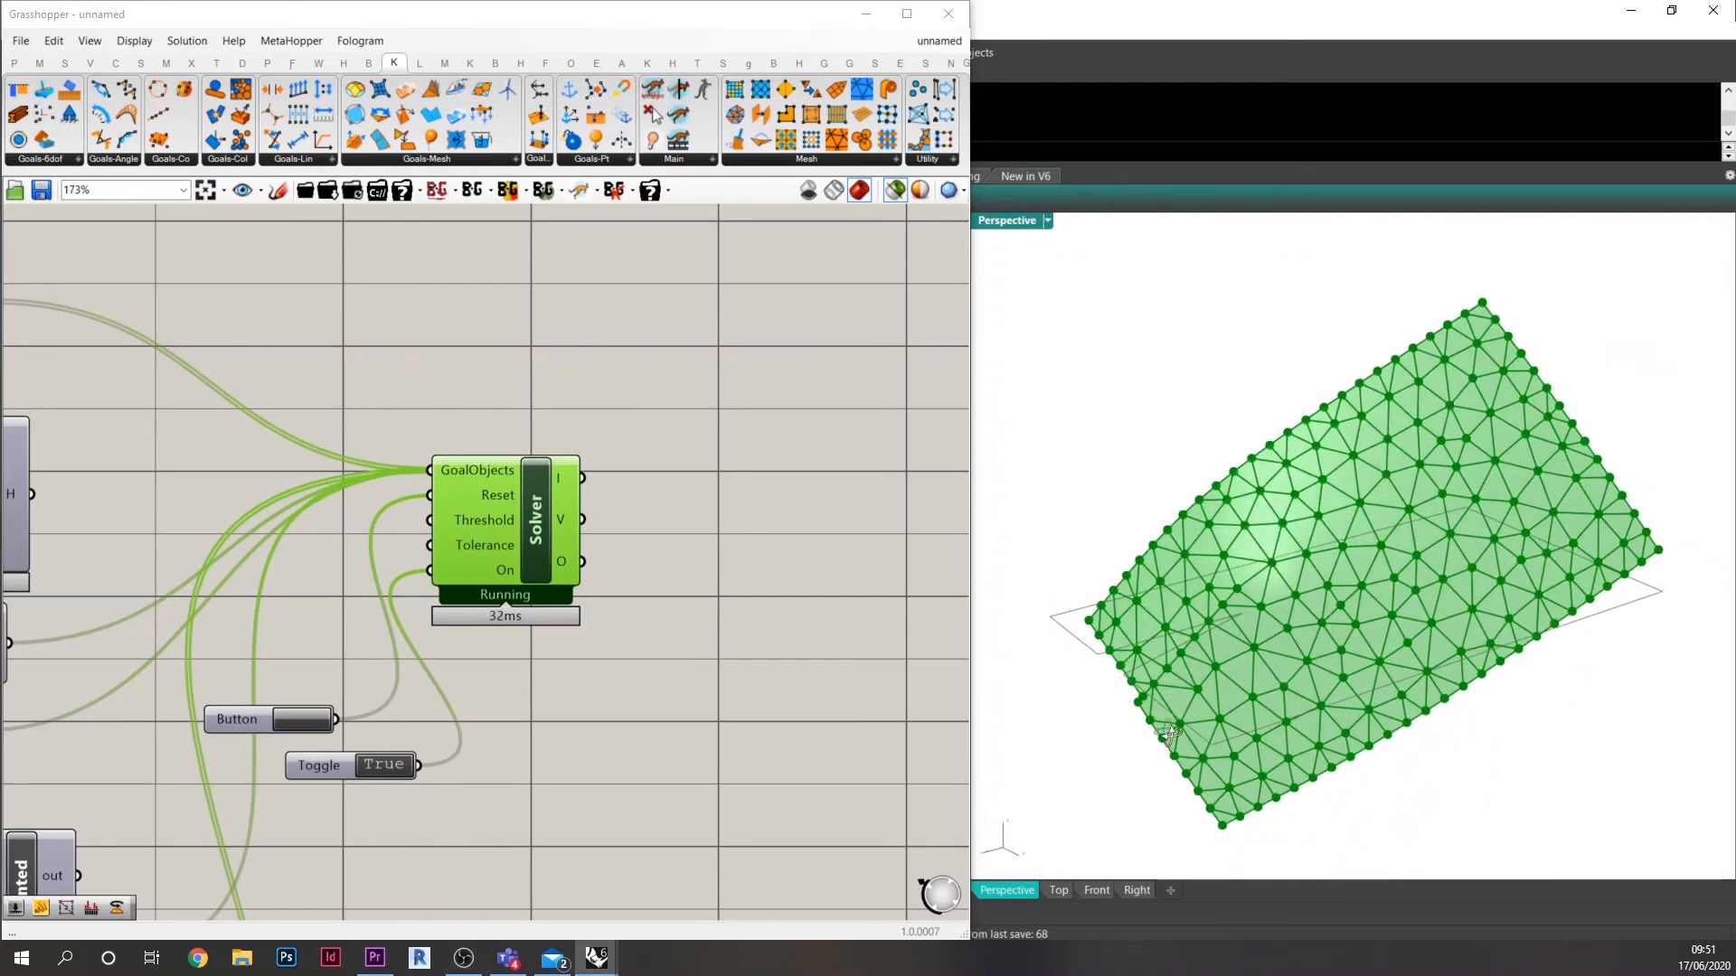
right_click_drag(1170, 733, 1291, 736)
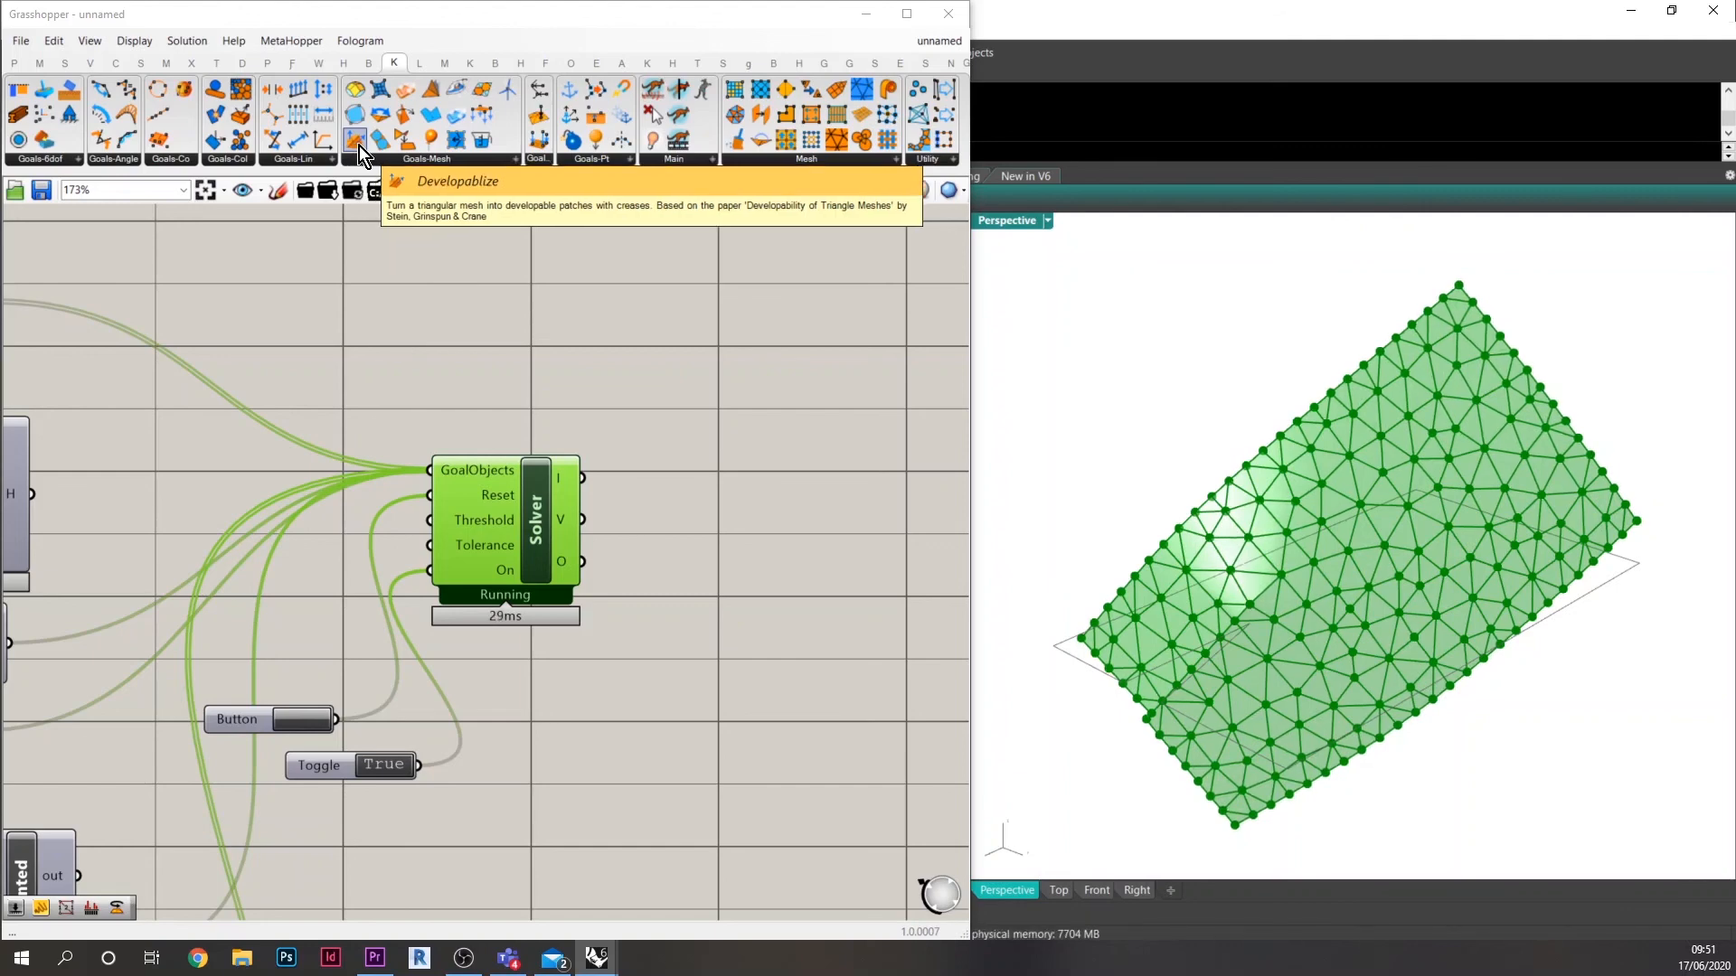
scroll(450, 457, "down", 4)
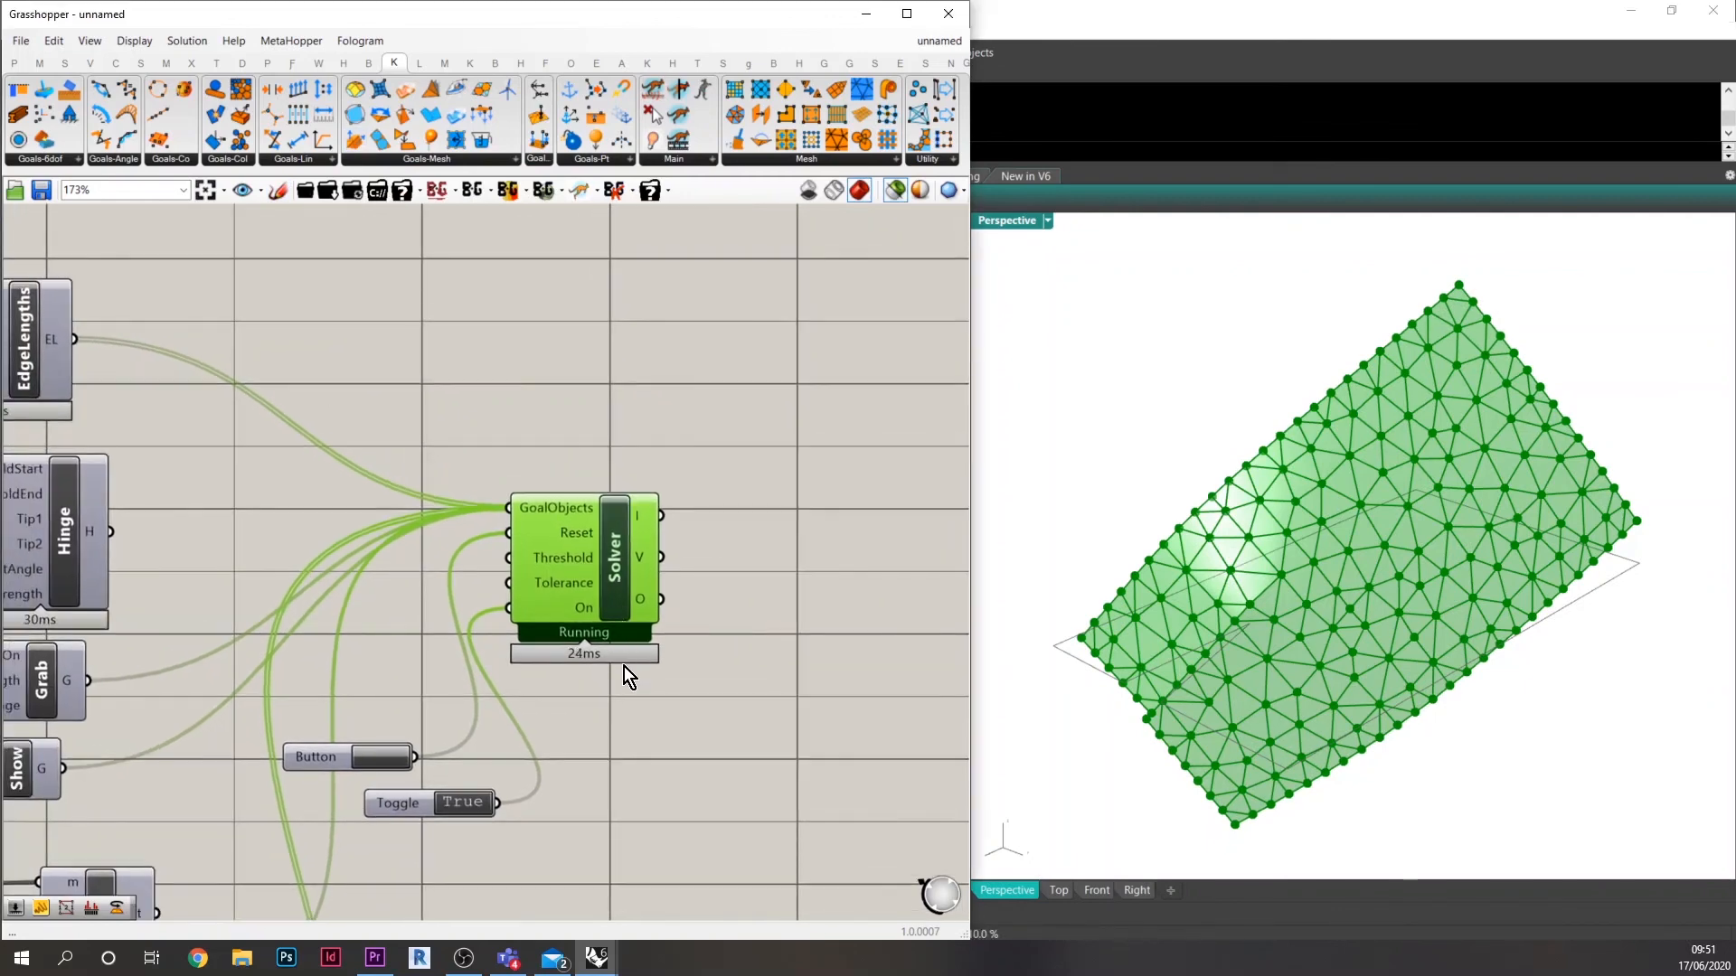
scroll(624, 671, "down", 1)
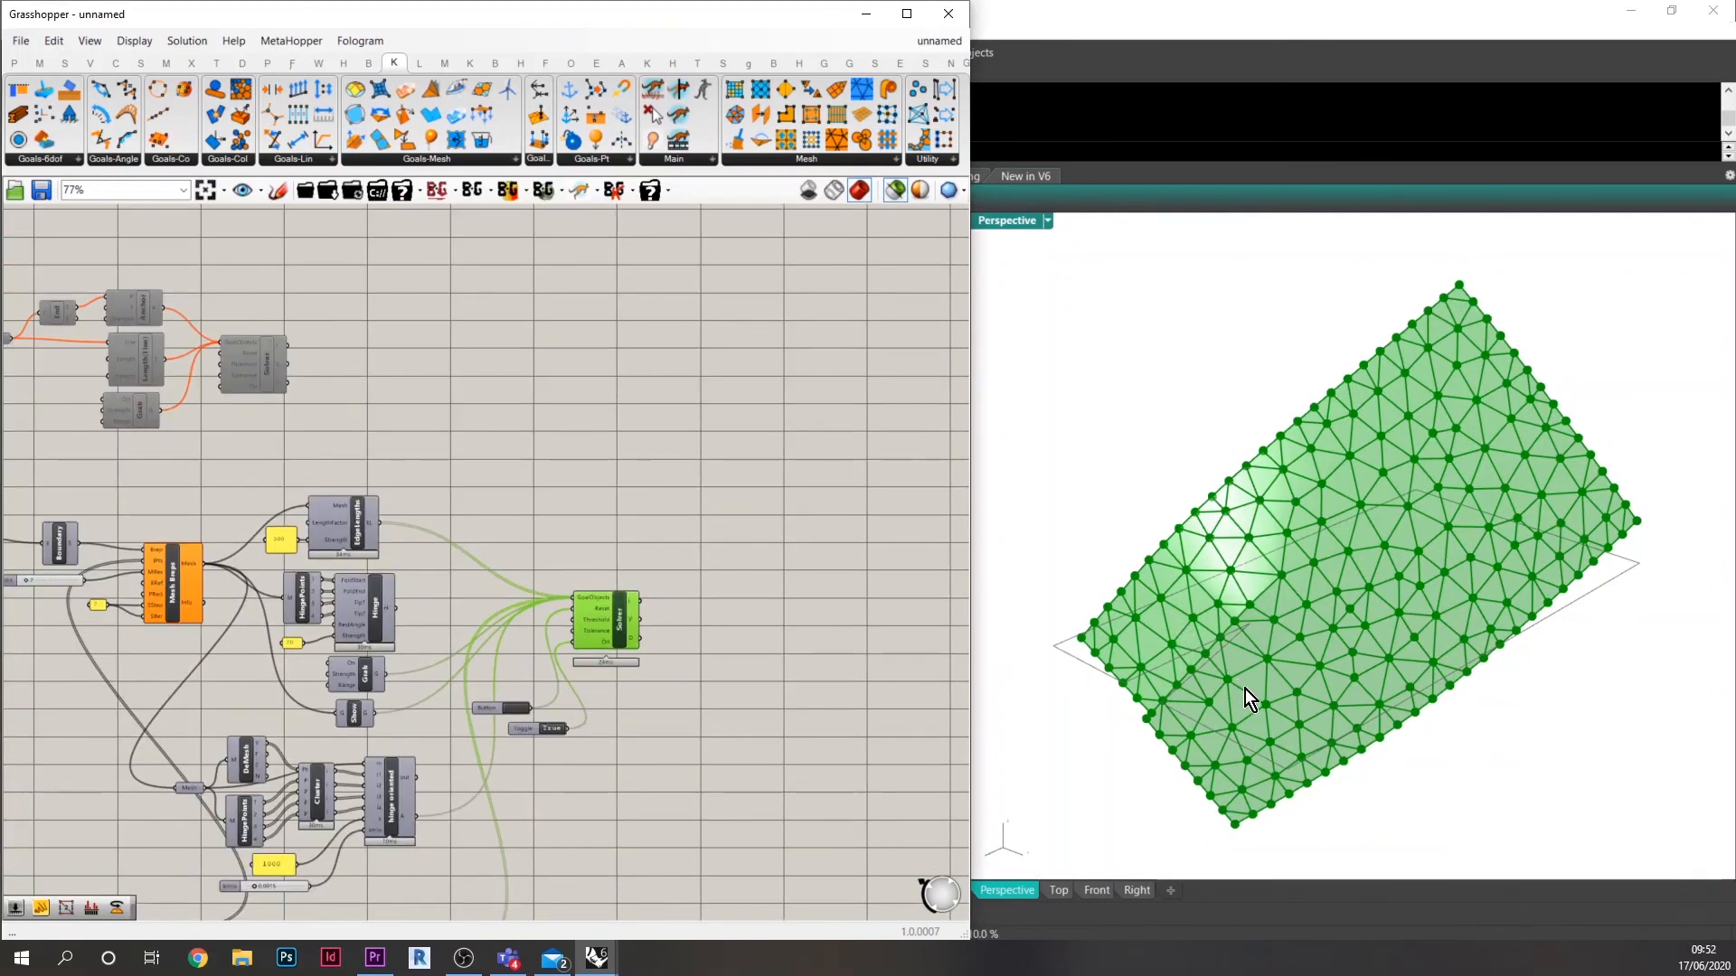